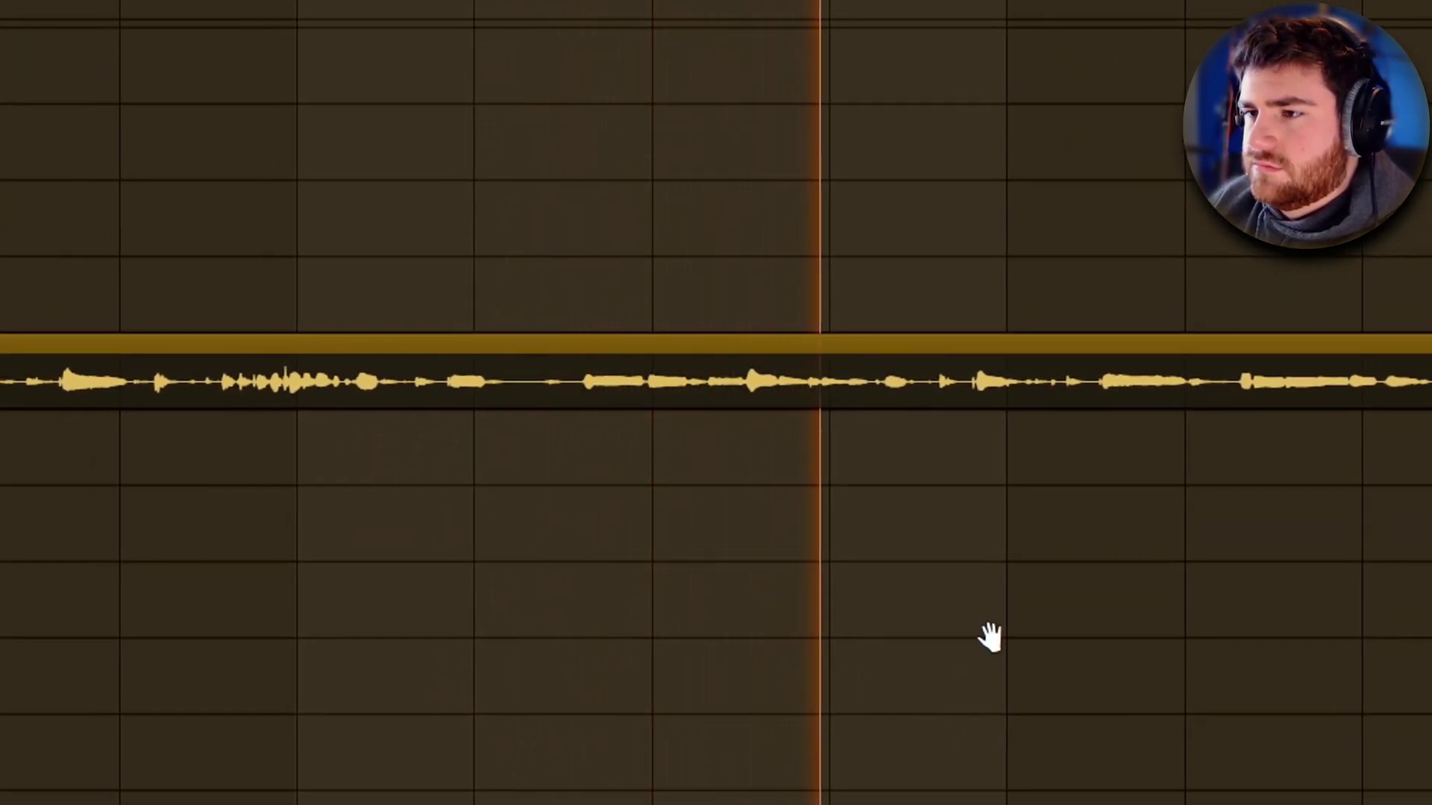
Look over the recorded Song idea clip on Track 7 of the Playlist, back to its start at bar 2.
left_click_drag(990, 638, 1397, 637)
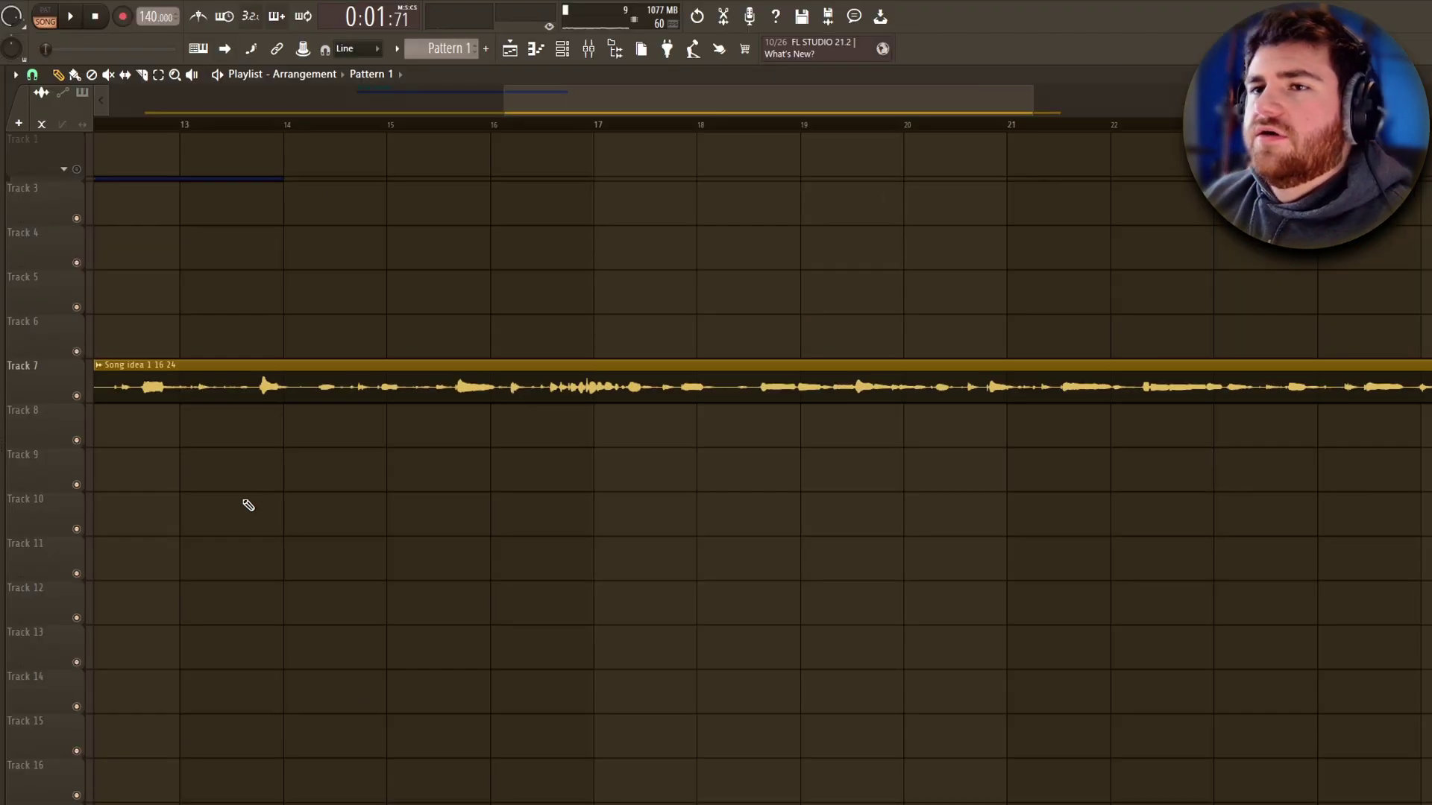
left_click_drag(250, 505, 1096, 518)
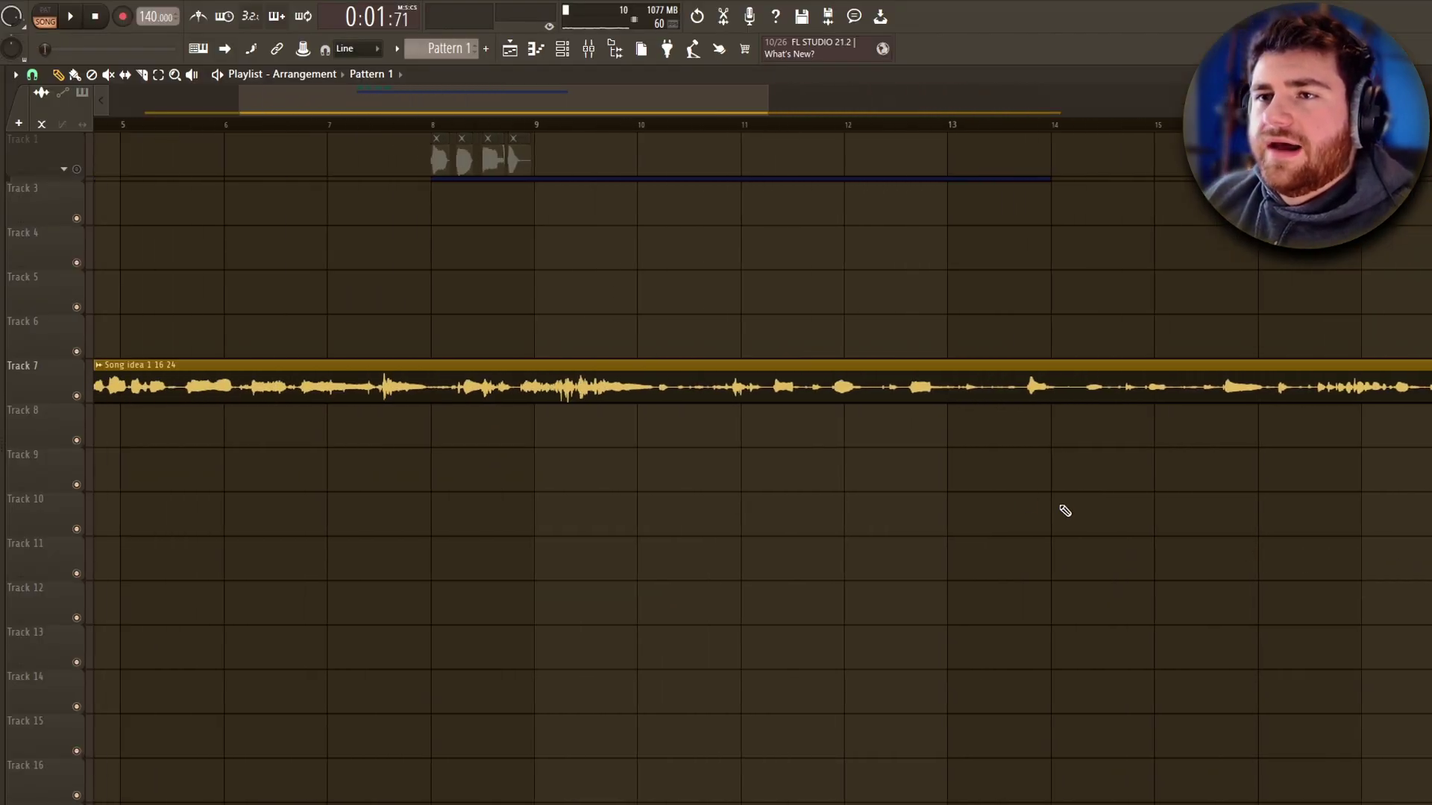
left_click_drag(438, 297, 1122, 278)
left_click_drag(608, 187, 684, 182)
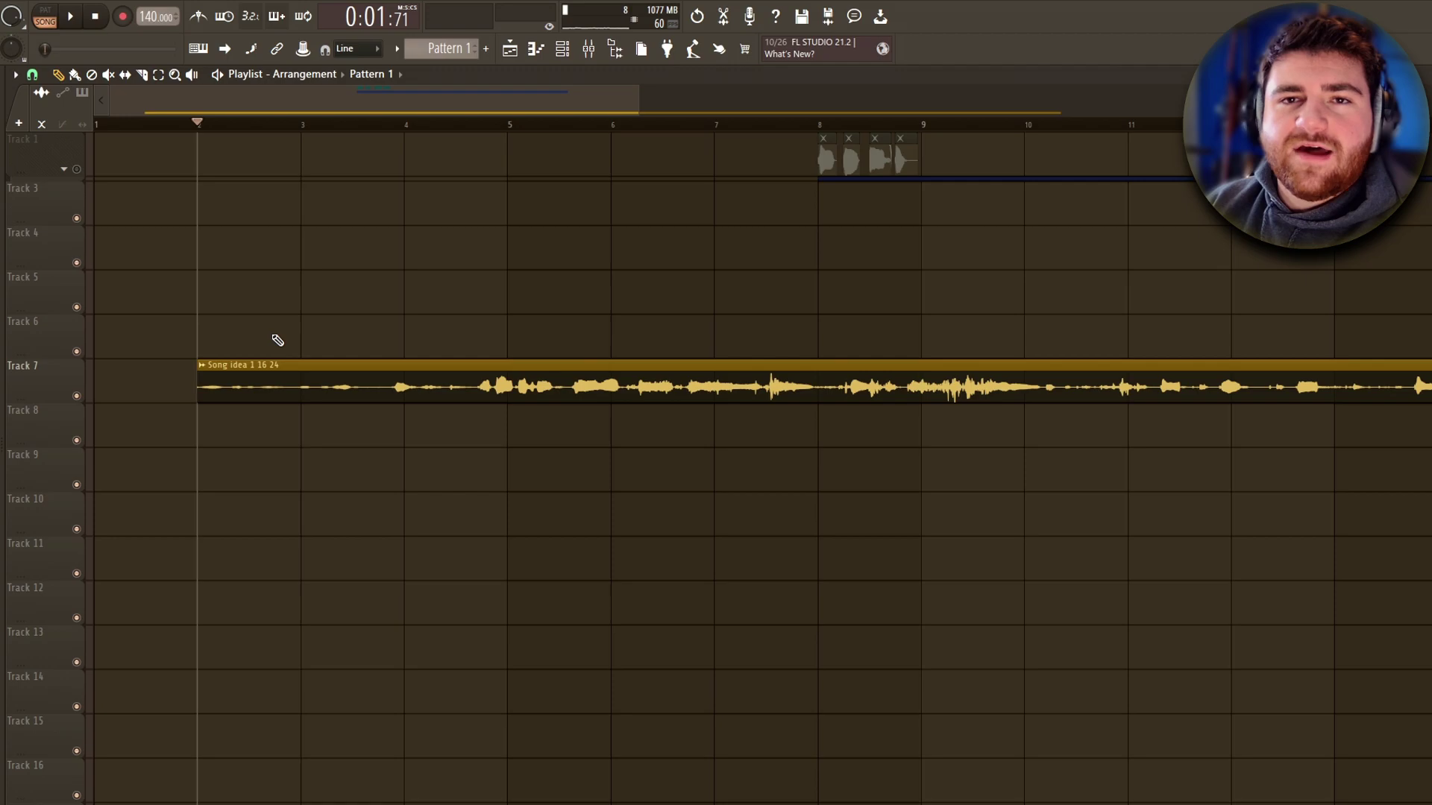
mouse_move(830, 285)
left_mouse_down()
mouse_move(589, 268)
mouse_move(818, 300)
left_mouse_up()
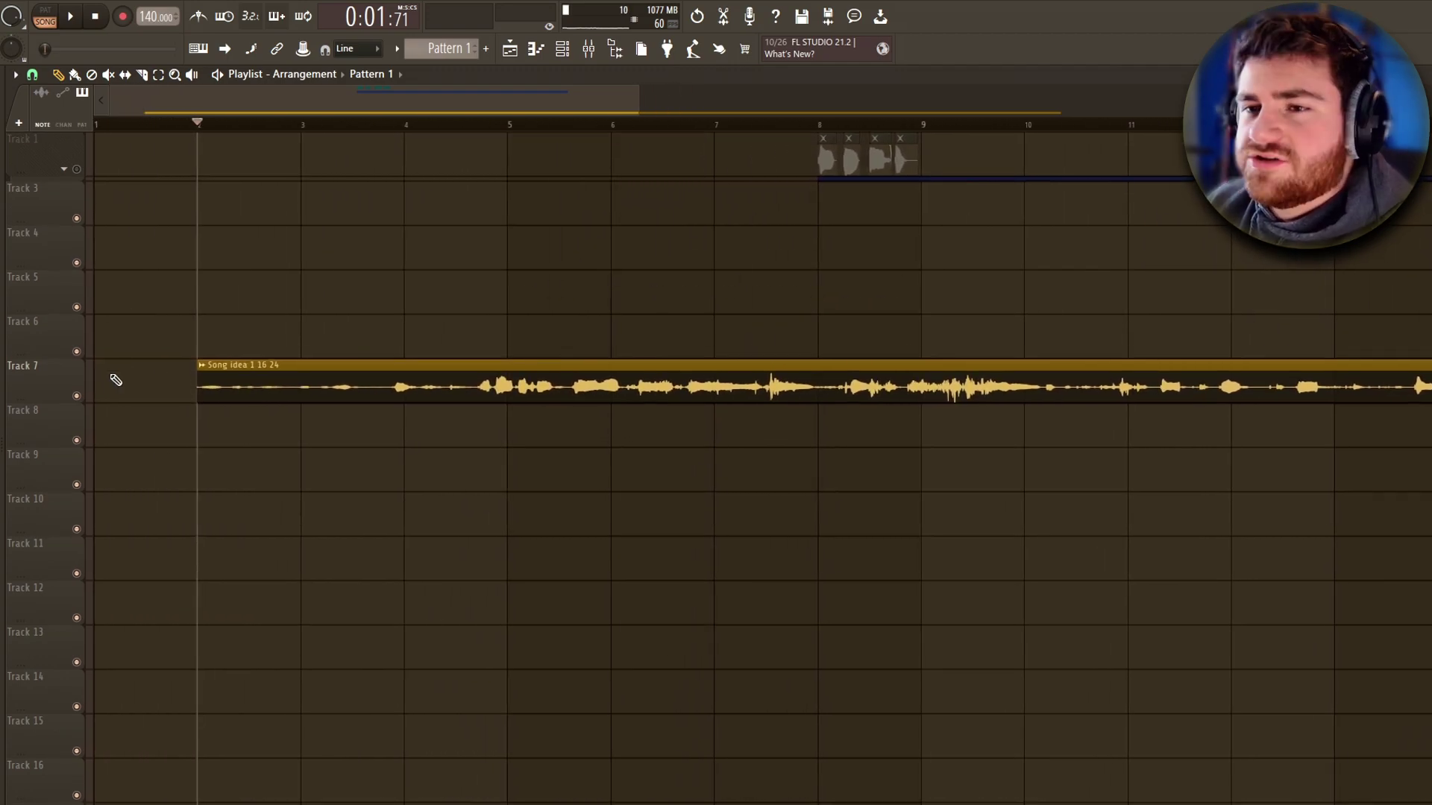
left_click(198, 435)
right_click(217, 442)
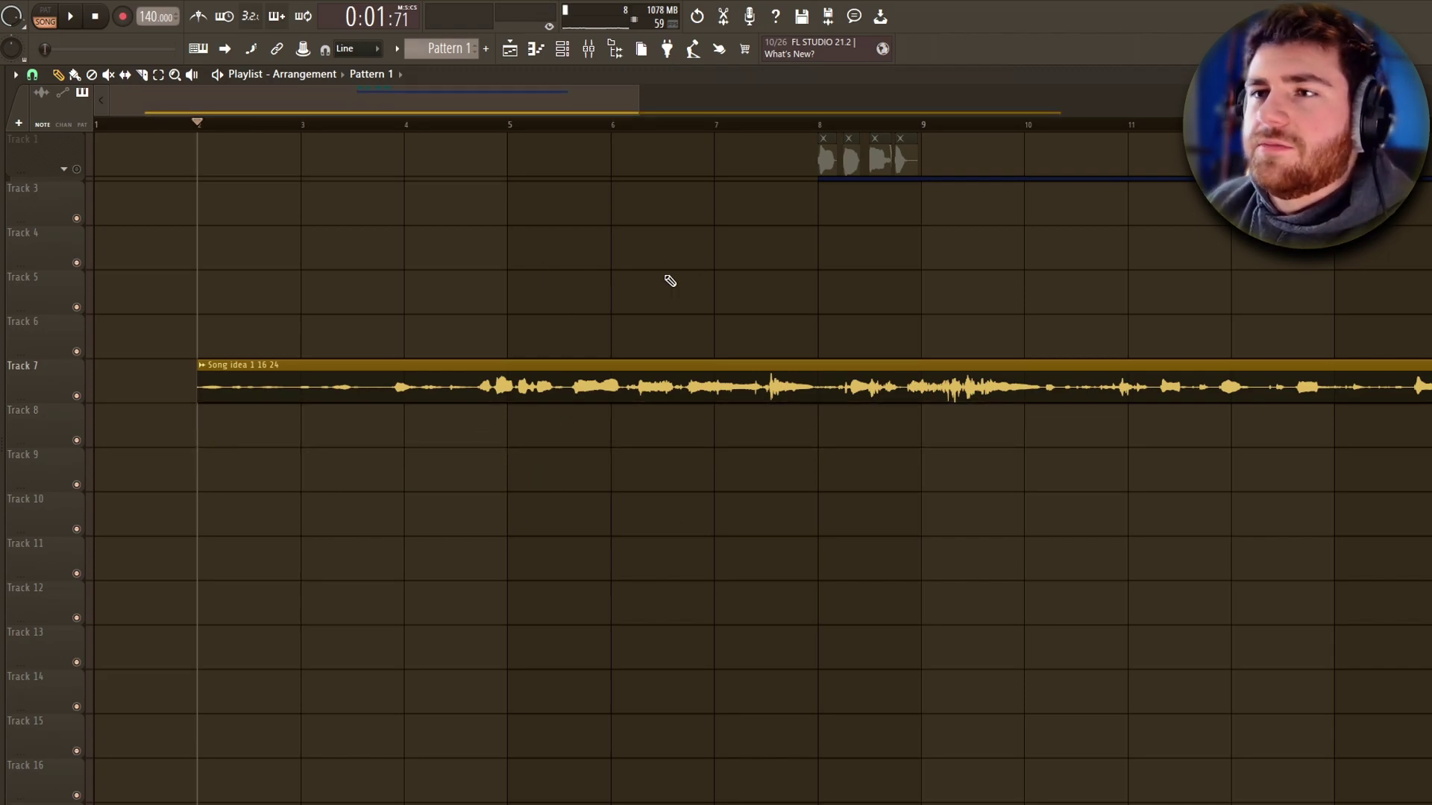
scroll(499, 244, "down", 1)
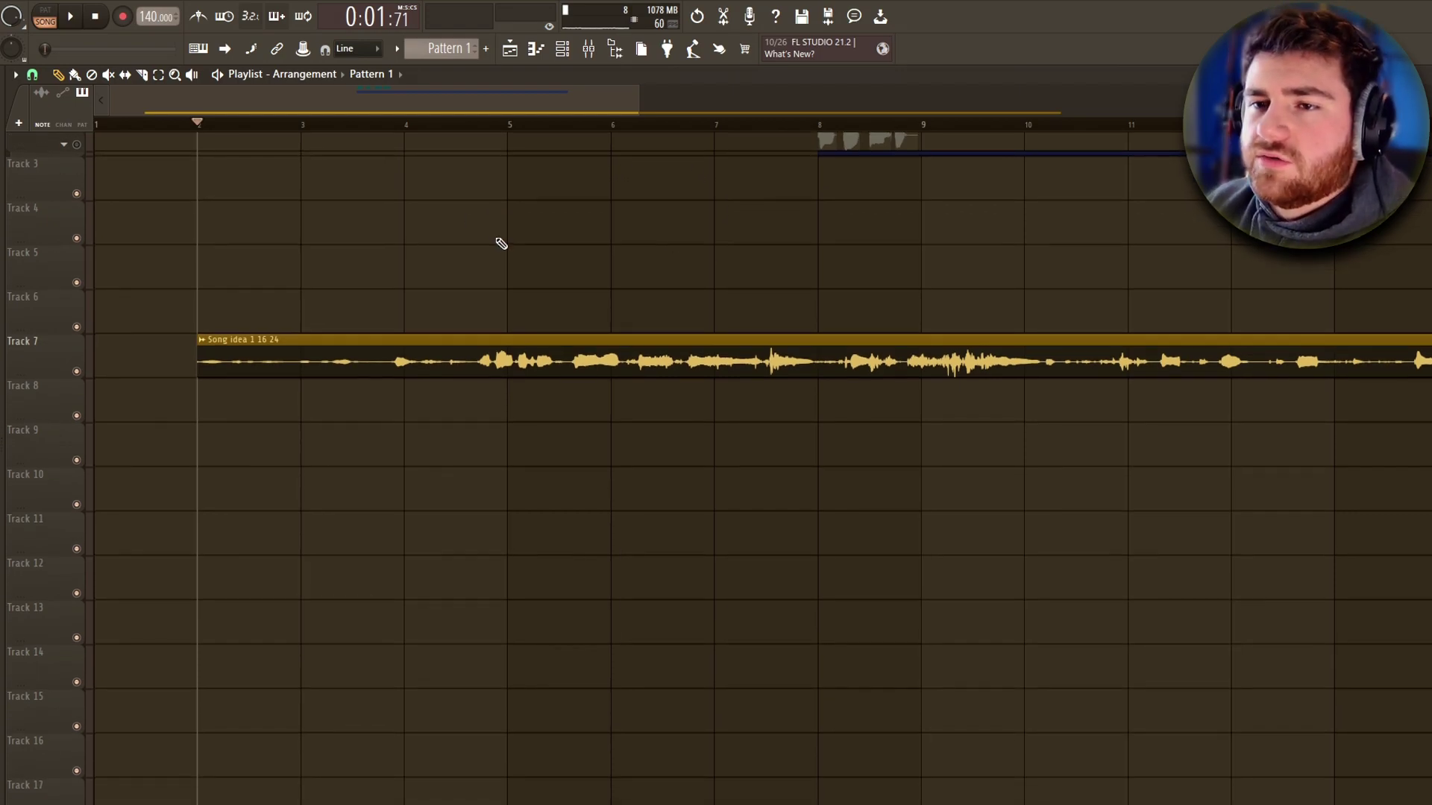
Switch playback to pattern mode and tap in a tempo of 96 BPM with the Tempo tapper.
left_click(44, 16)
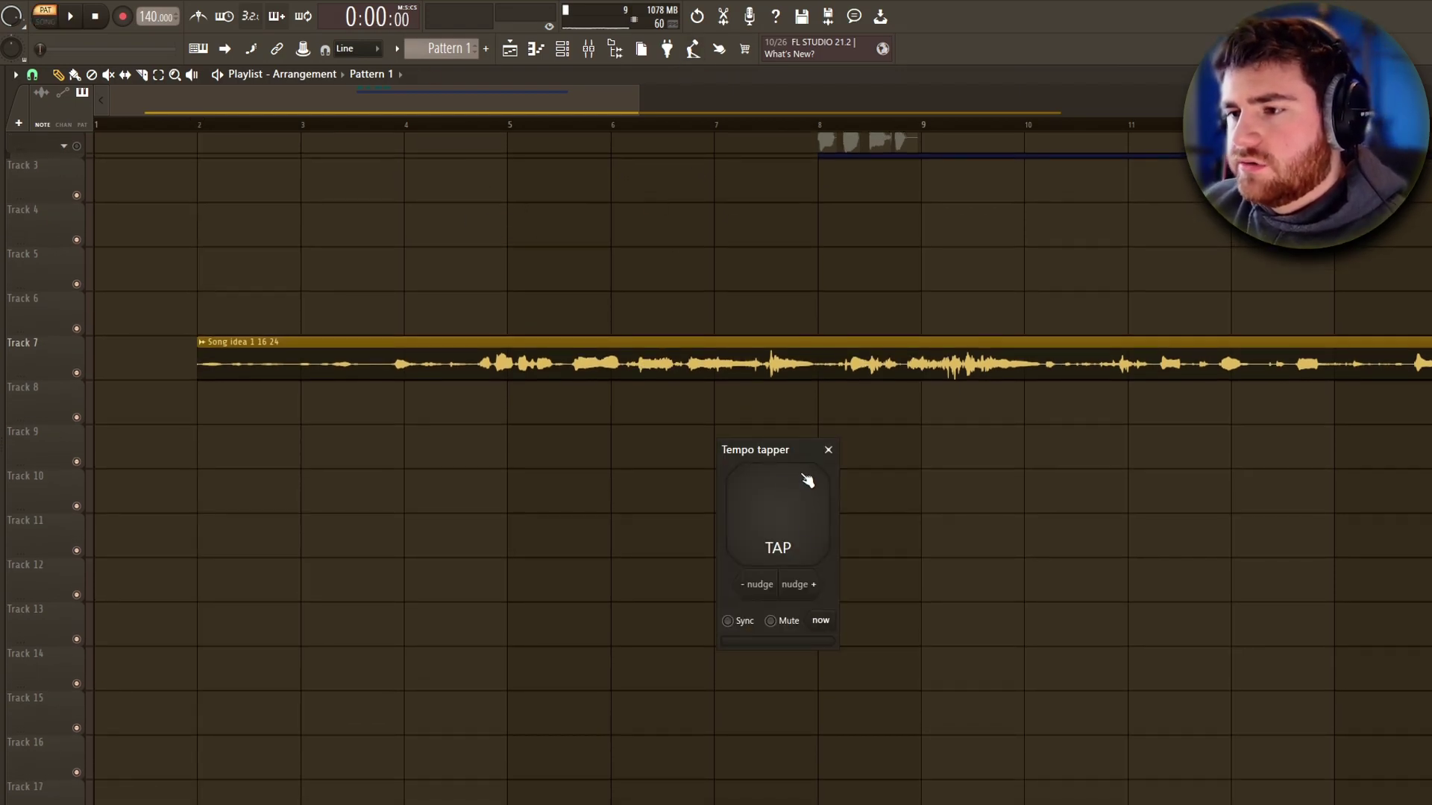
left_click(782, 509)
left_click(781, 509)
left_click(778, 500)
left_click(776, 496)
left_click(797, 486)
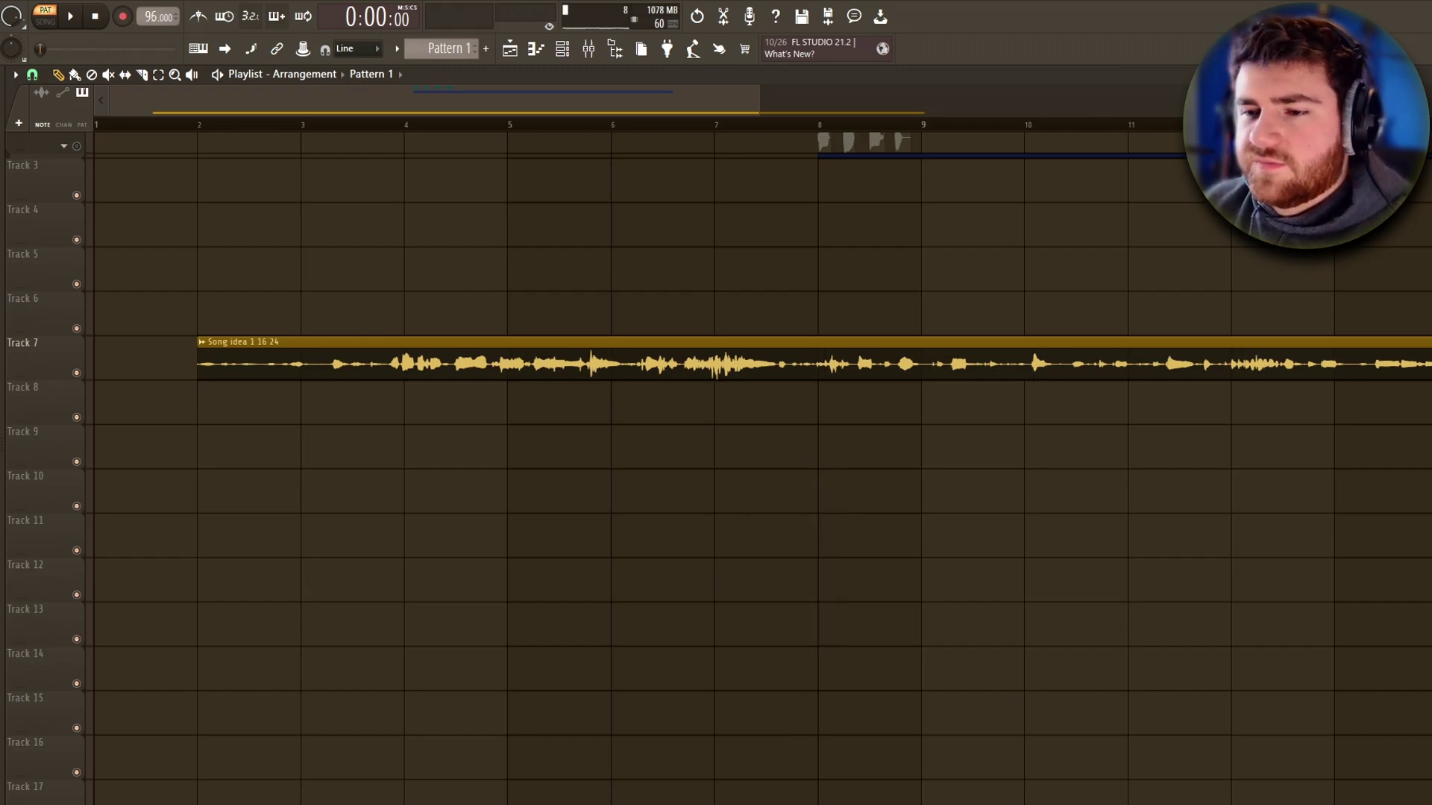
Open the Addictive Keys piano roll and place a short C#5 note at the start of bar 1.
key("F7")
scroll(188, 333, "up", 5)
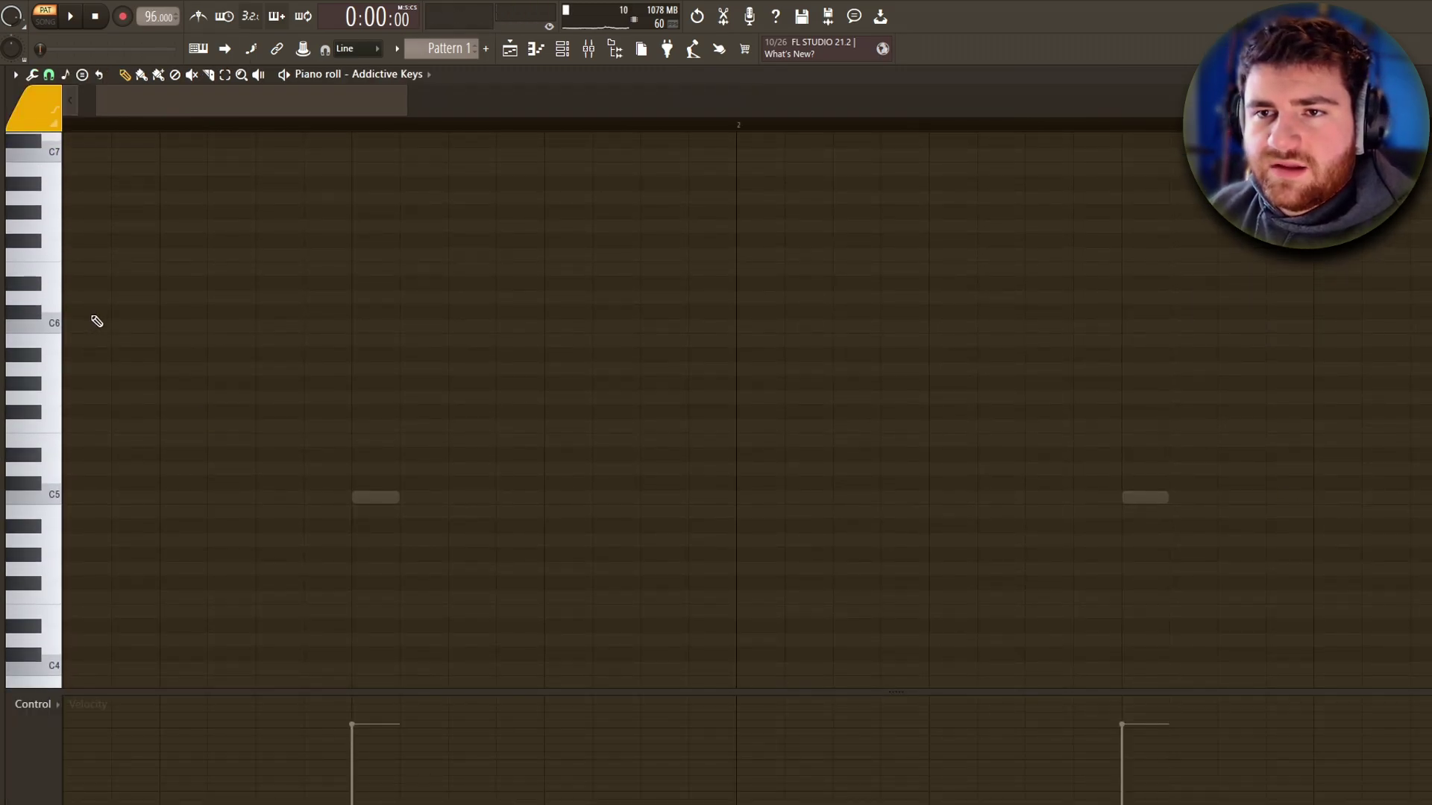
scroll(119, 306, "down", 3)
right_click(126, 198)
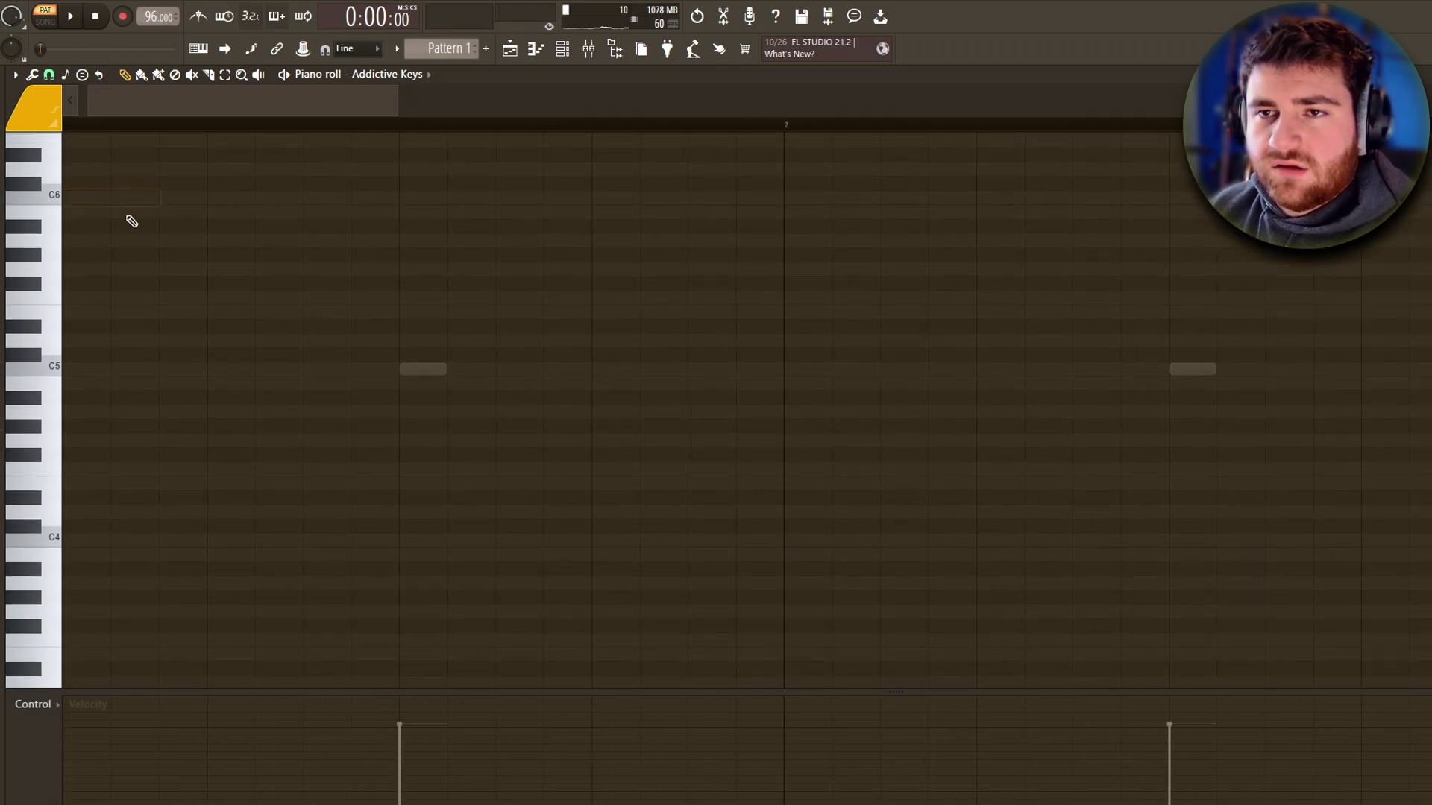
left_click_drag(88, 199, 15, 226)
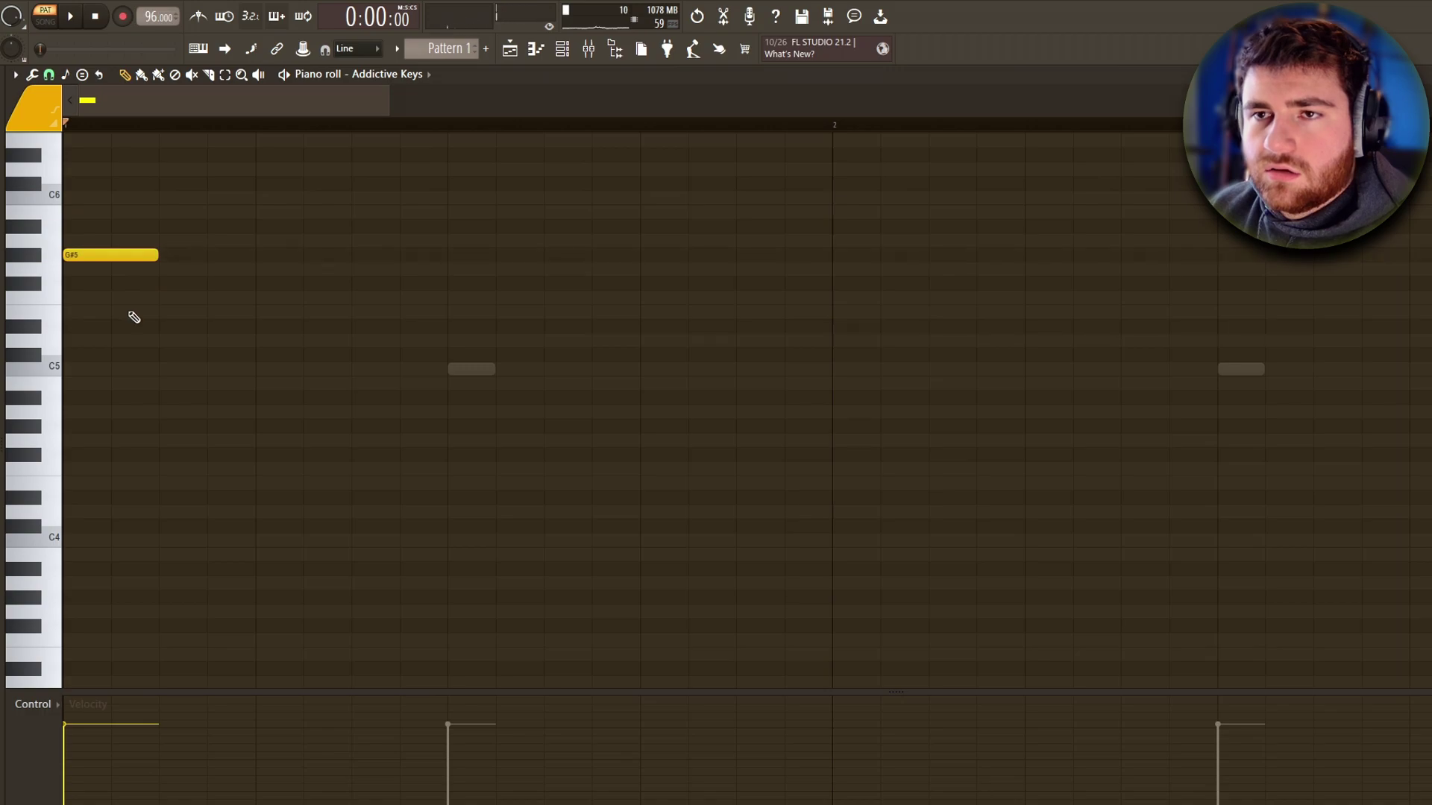
scroll(78, 252, "down", 2)
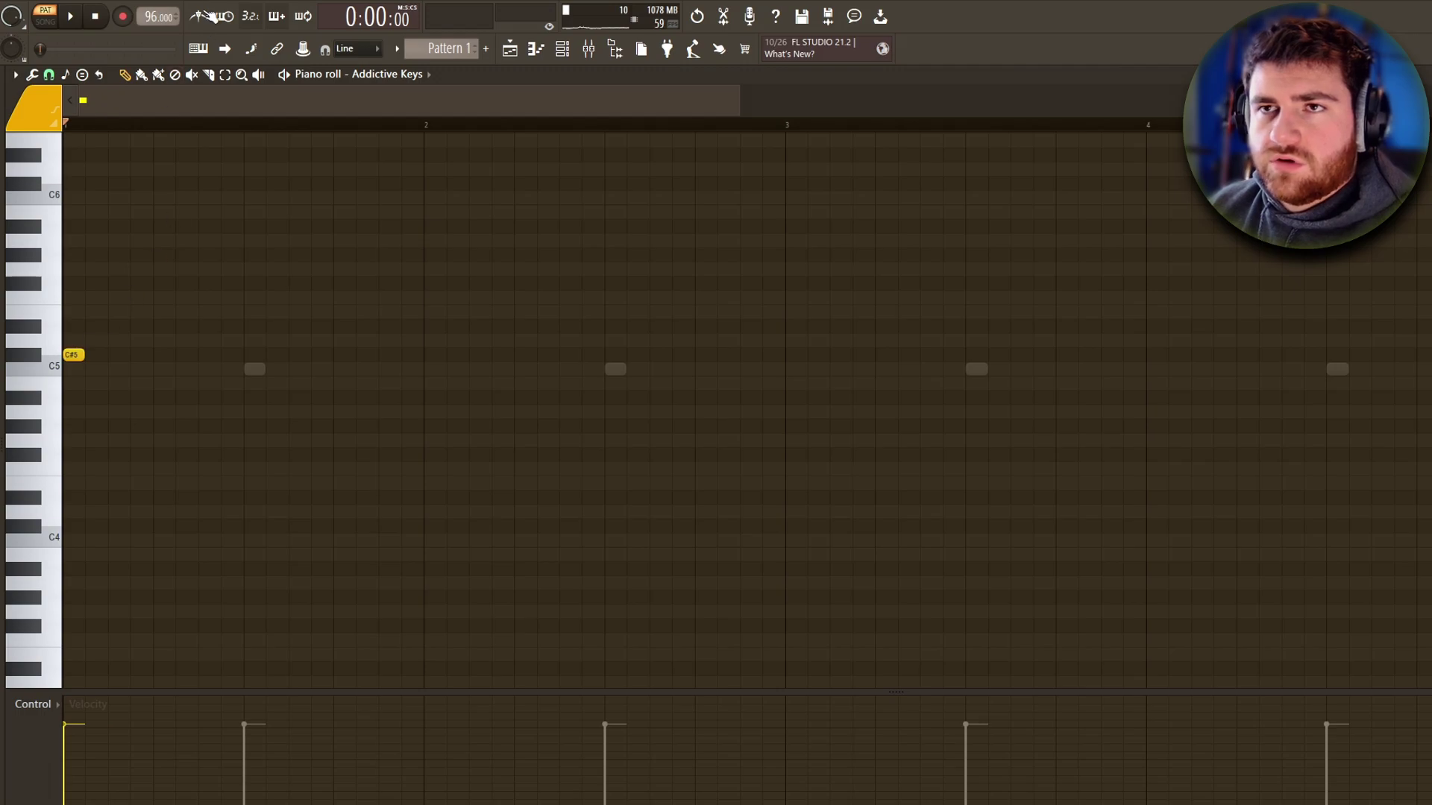
Add a short G#4 and a short F#4 note in bar 1 after the C#5 and play the pattern back.
left_click(210, 426)
left_click(382, 484)
right_click(382, 485)
key("space")
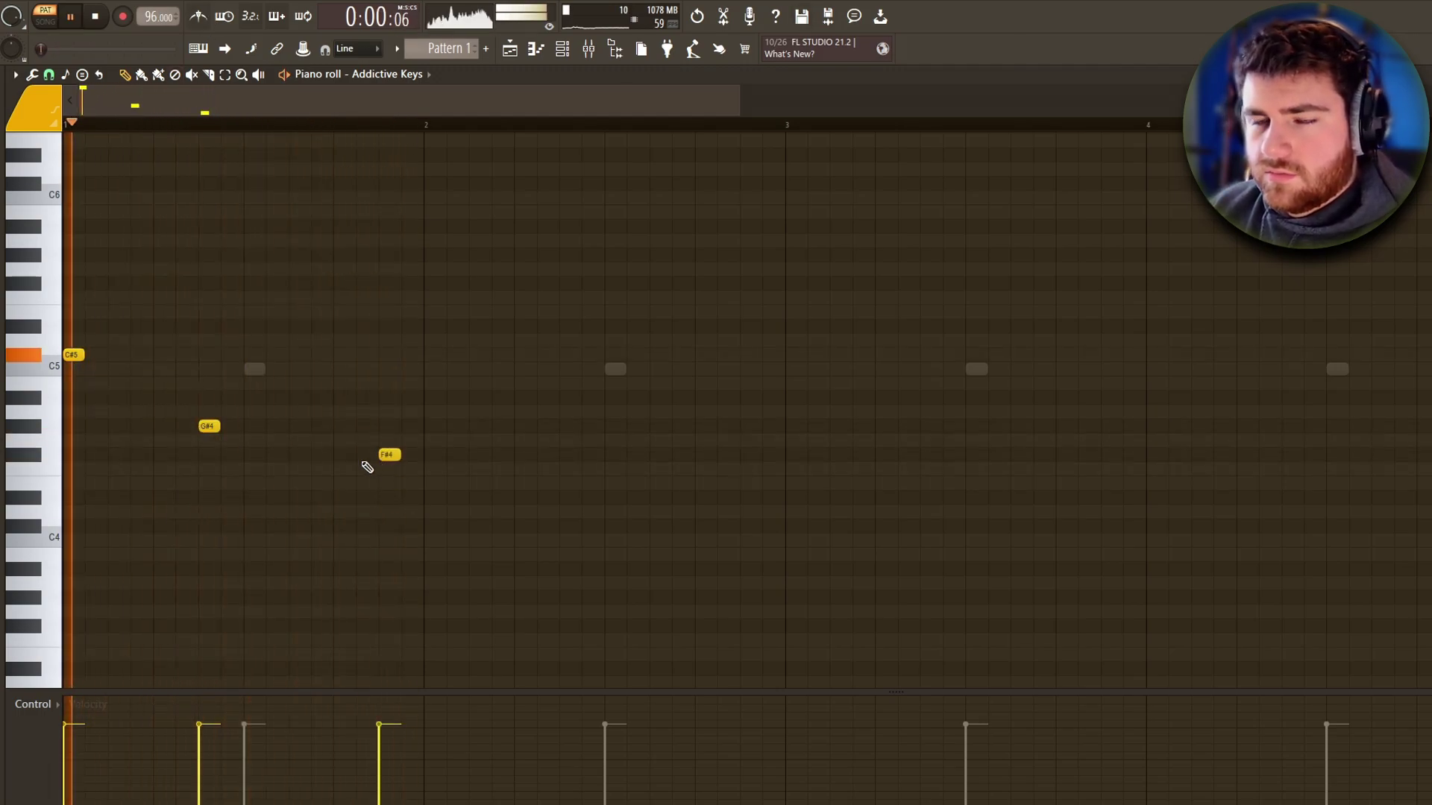
key("space")
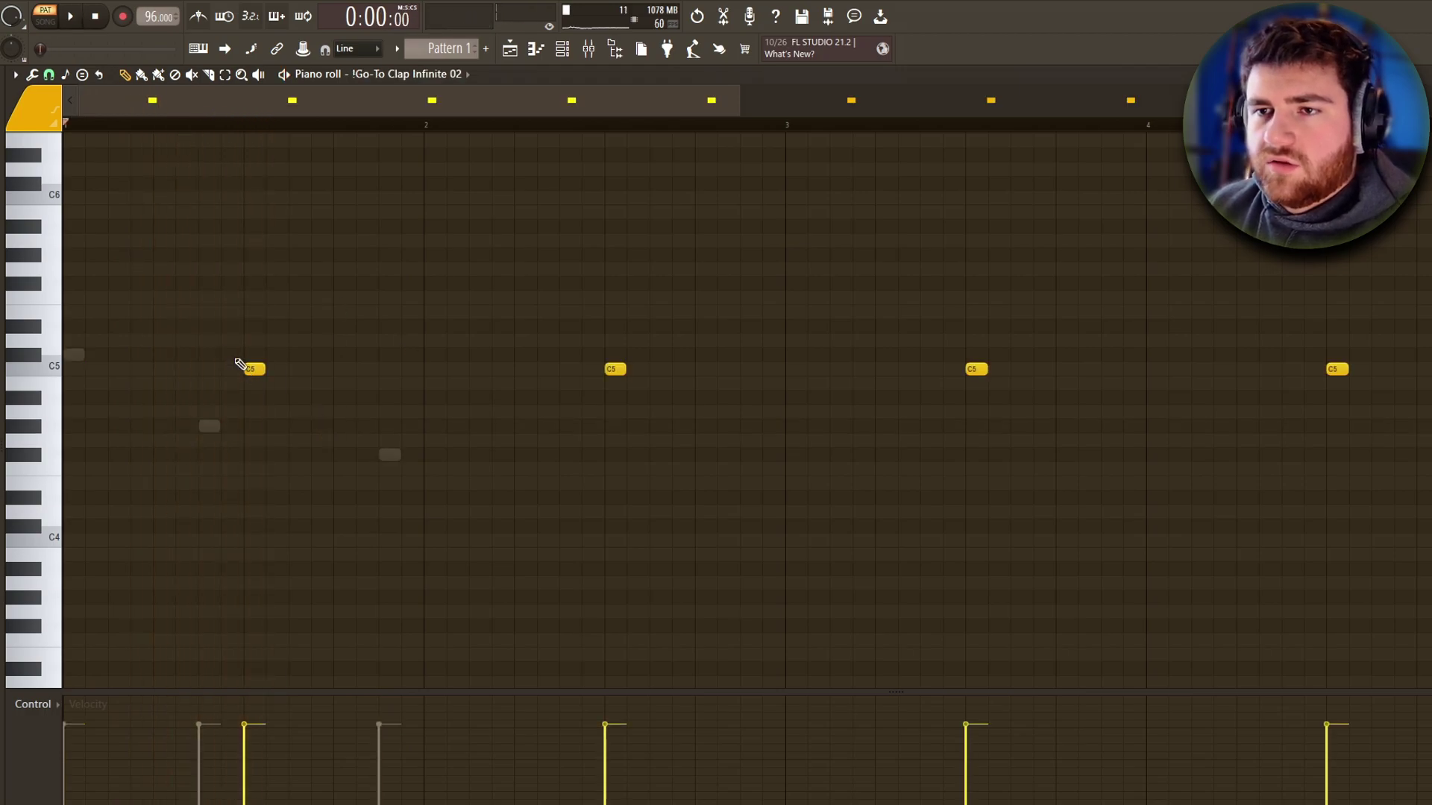
In the !Go-To Clap Infinite 02 piano roll, move all clap notes one beat earlier, onto beat 2 of each bar.
scroll(186, 359, "down", 3)
key("ctrl+a")
left_click_drag(157, 371, 114, 370)
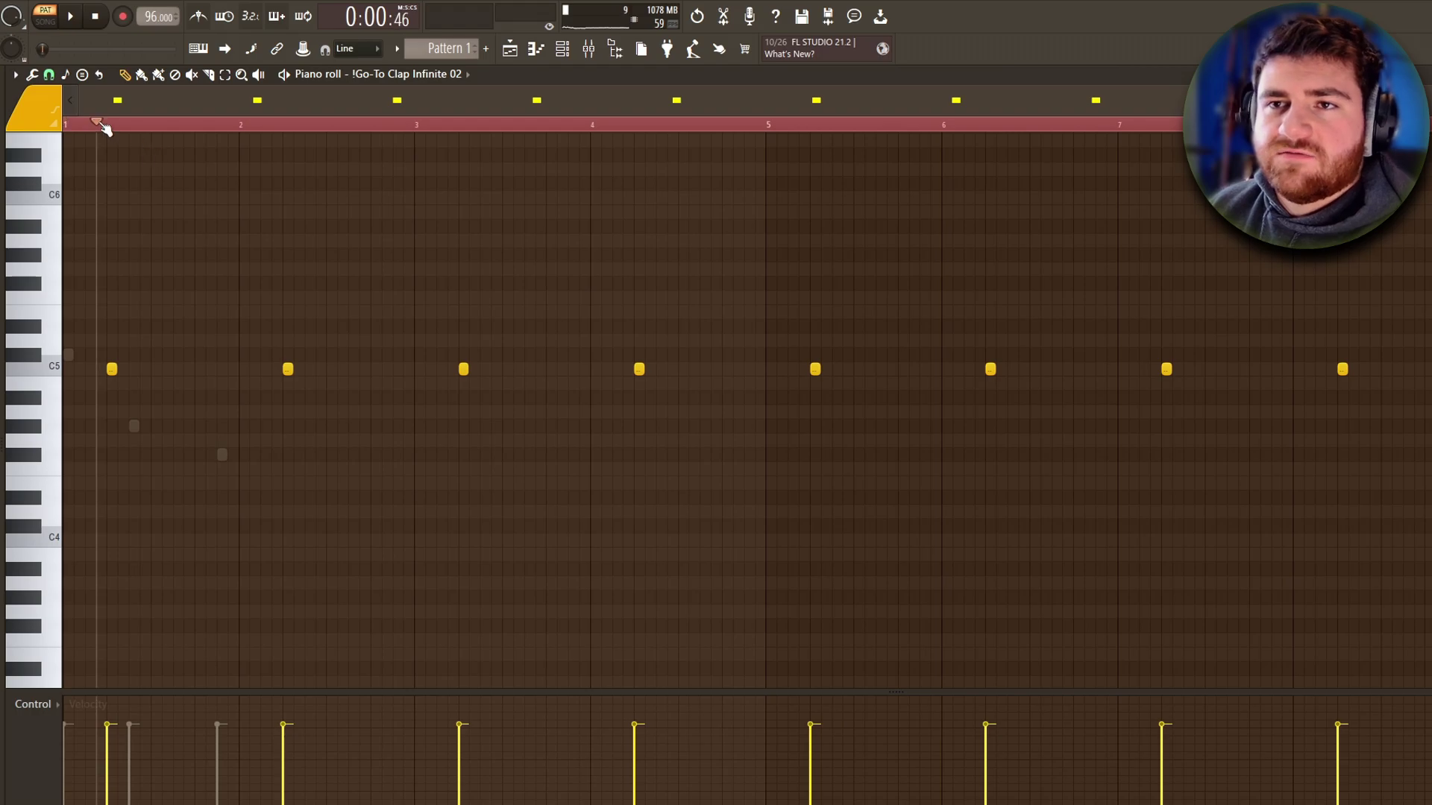
left_click_drag(100, 123, 55, 248)
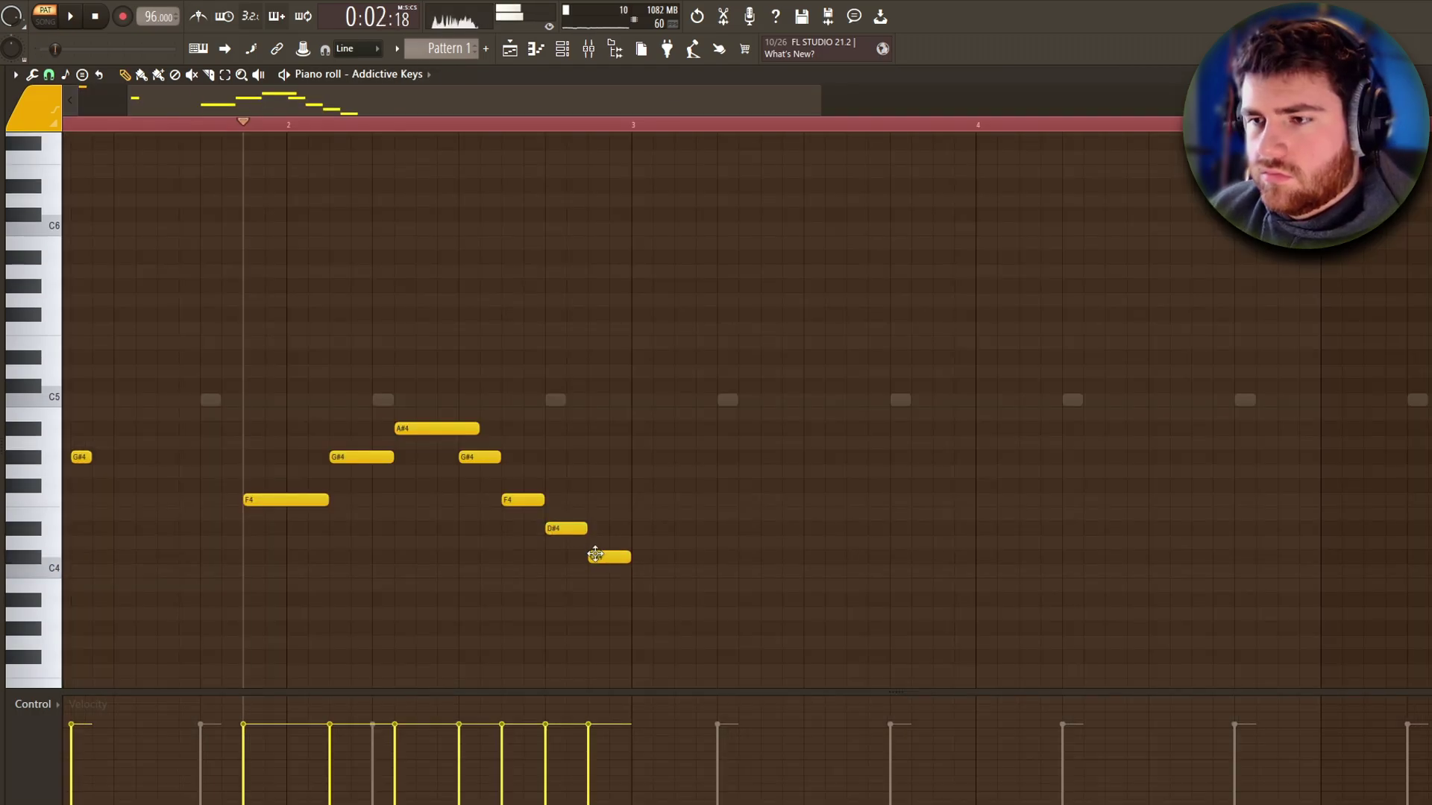
Play the Addictive Keys melody and duplicate the whole two-bar phrase into bars 3 and 4.
key("space")
scroll(656, 532, "down", 4)
left_click_drag(432, 605, 49, 320)
key("ctrl+b")
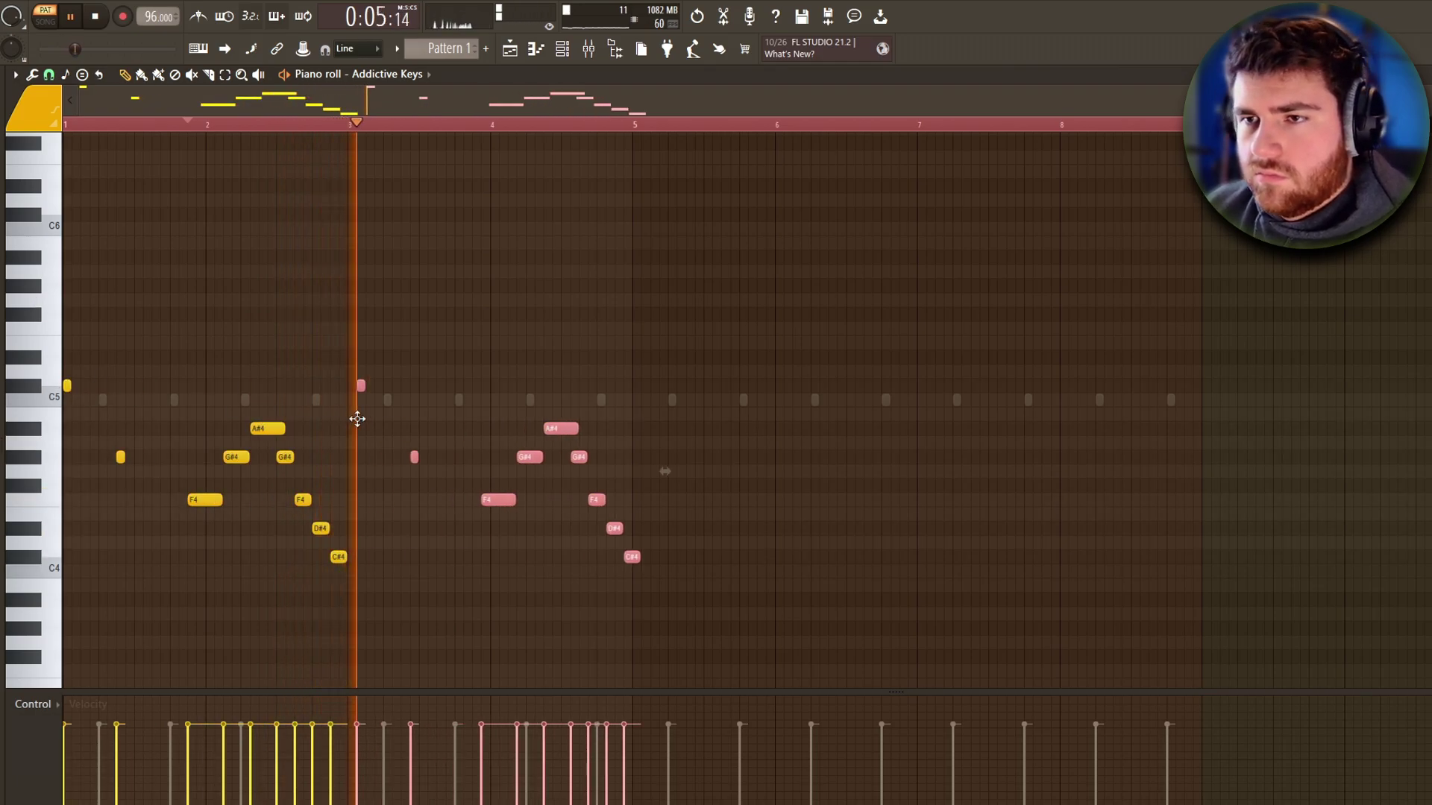
Delete the copied phrase's notes after its F4 and lengthen that F4 to the end of bar 4.
left_click_drag(732, 622, 537, 377)
key("Delete")
key("space")
left_click_drag(510, 501, 633, 501)
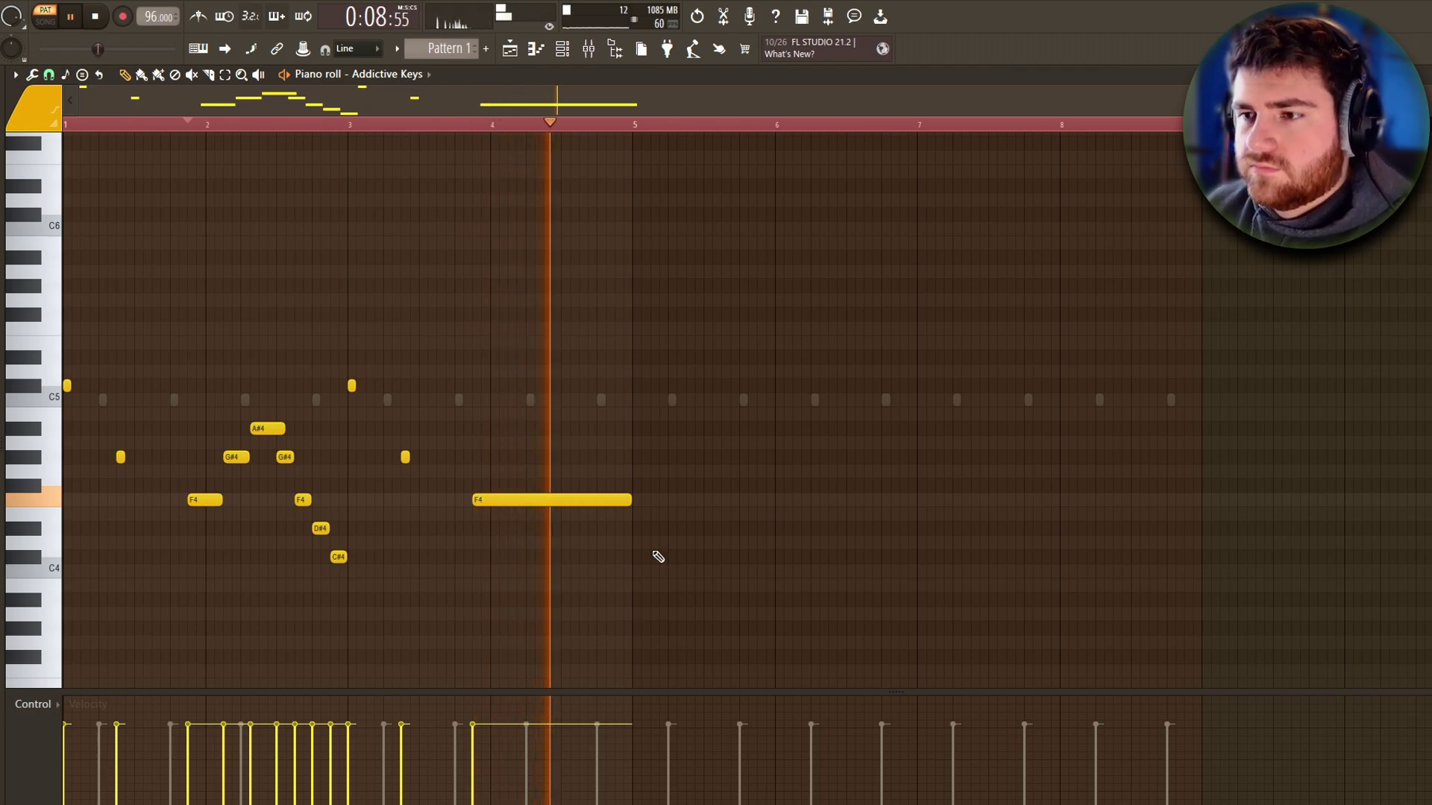
Duplicate the four-bar melody to start at bar 5, and raise the long note ending bar 4 to A#4.
key("space")
key("ctrl+a")
key("ctrl+b")
left_click_drag(614, 395, 637, 385)
key("ctrl+d")
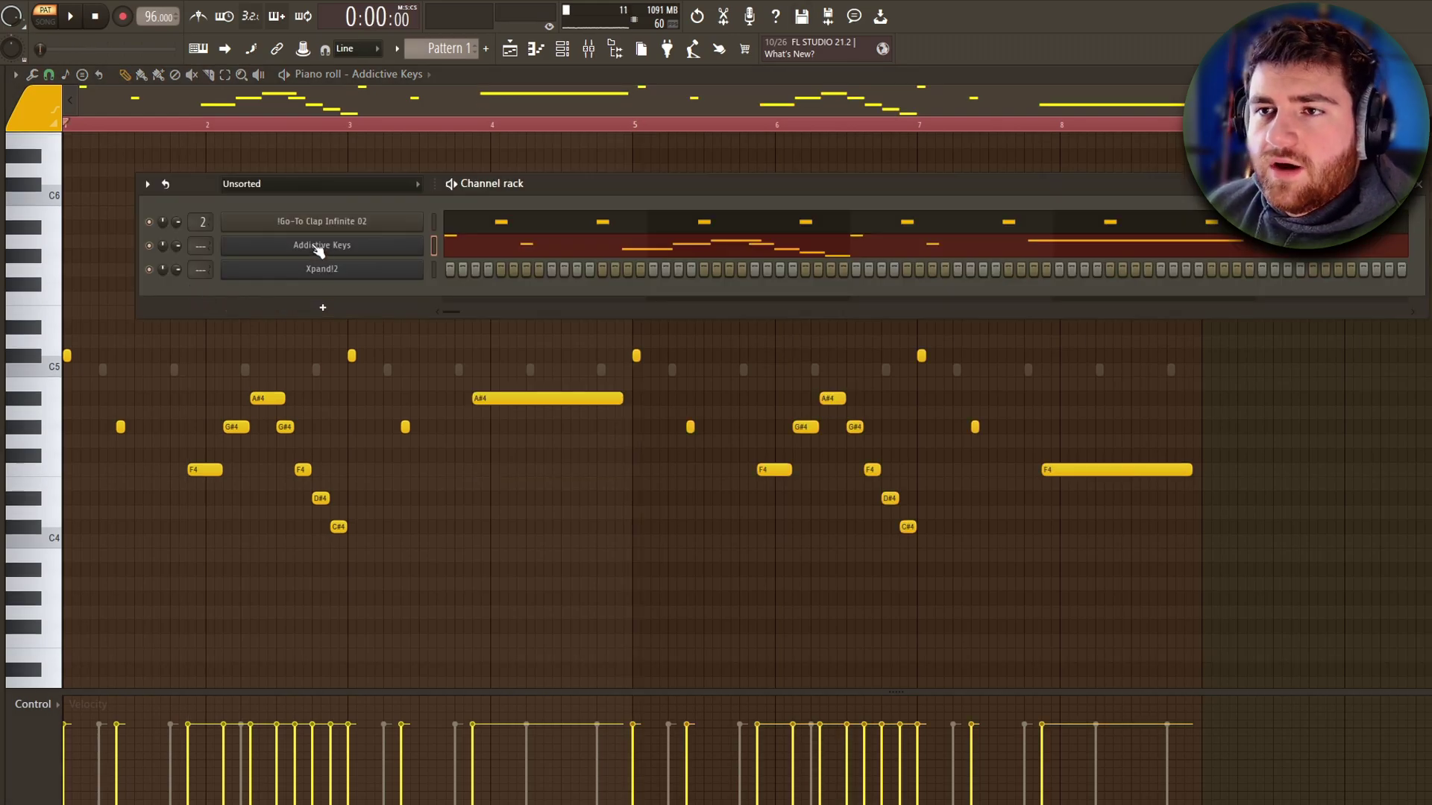
Clone the Addictive Keys channel in the Channel rack and dismiss the new instrument's window.
right_click(319, 251)
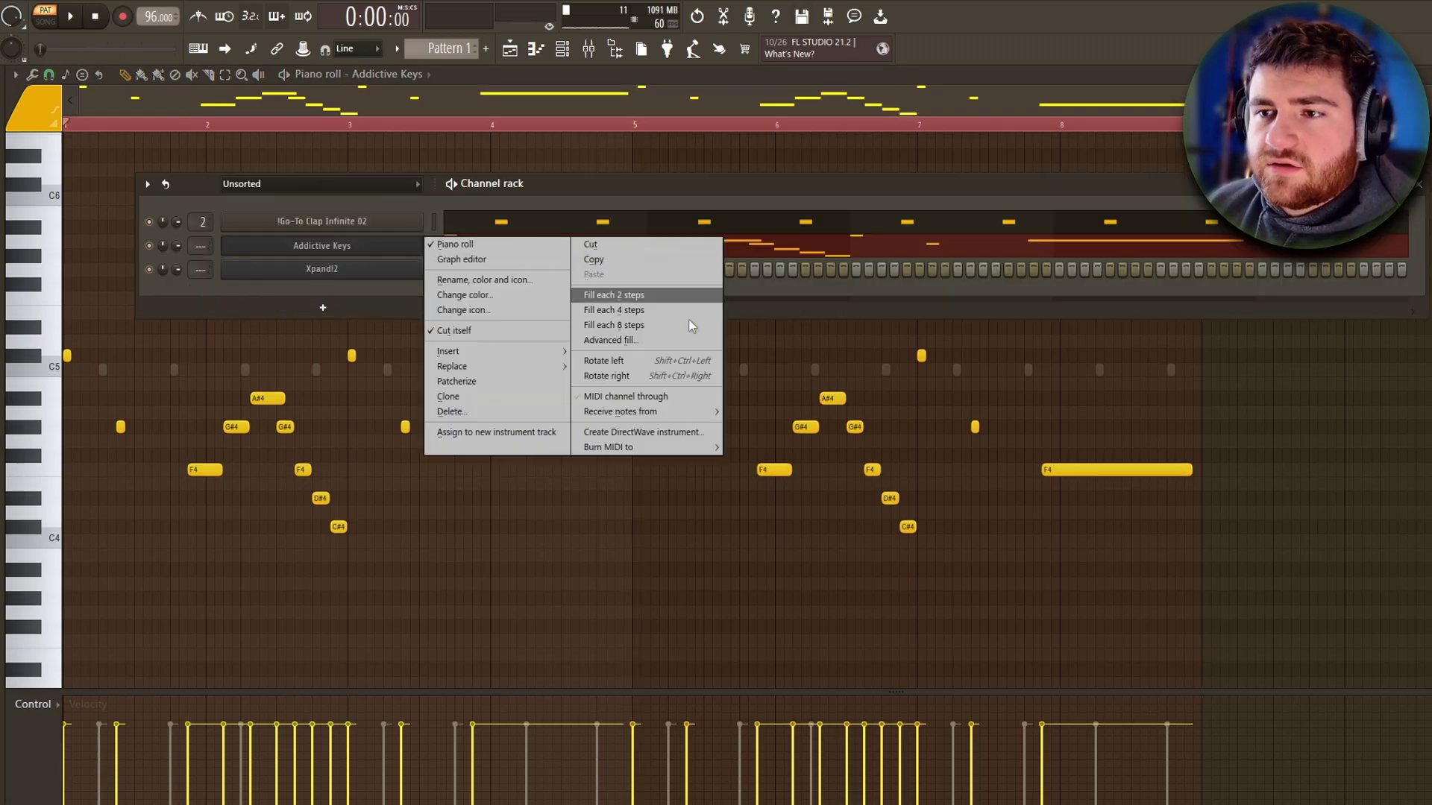
left_click(496, 396)
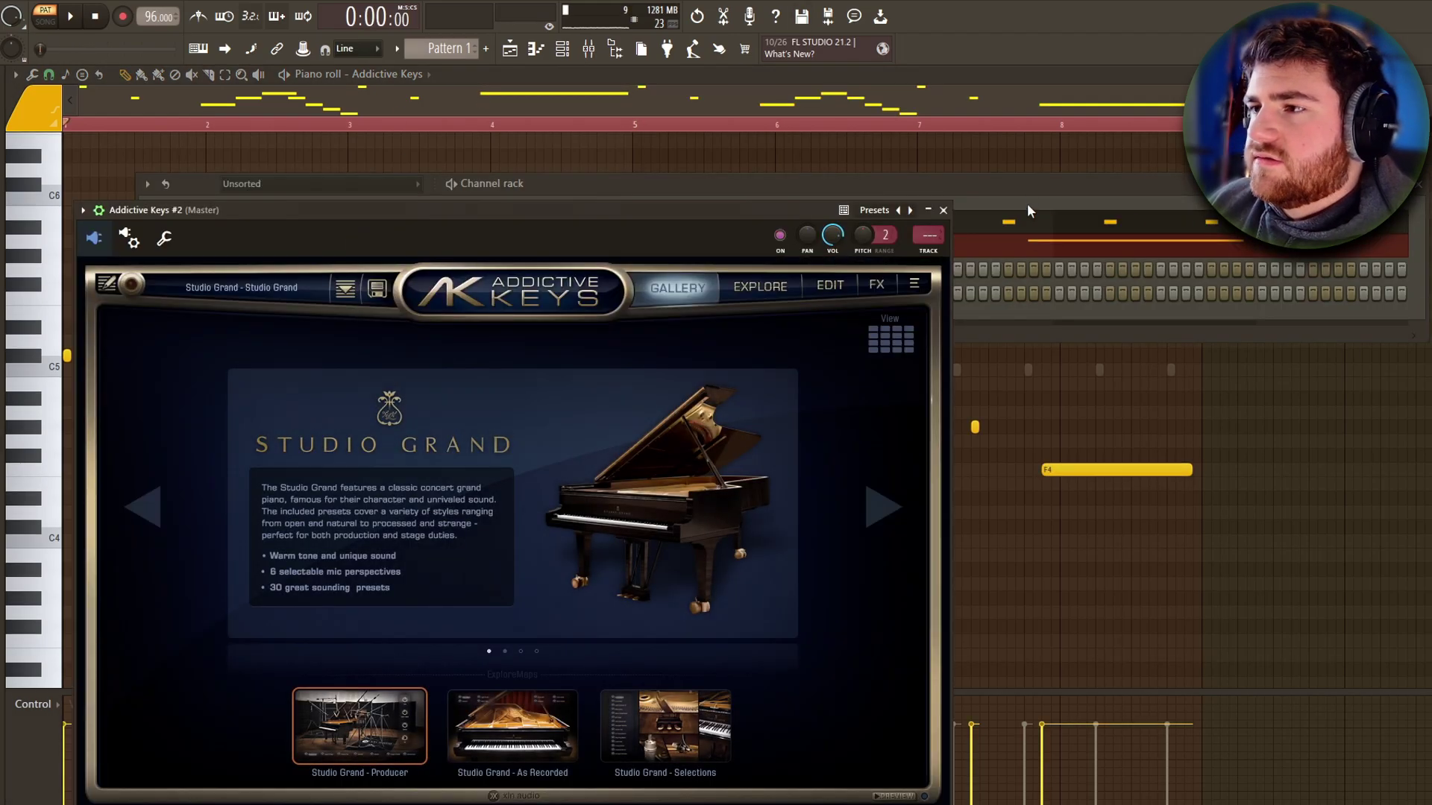
left_click(1027, 204)
left_click(1357, 595)
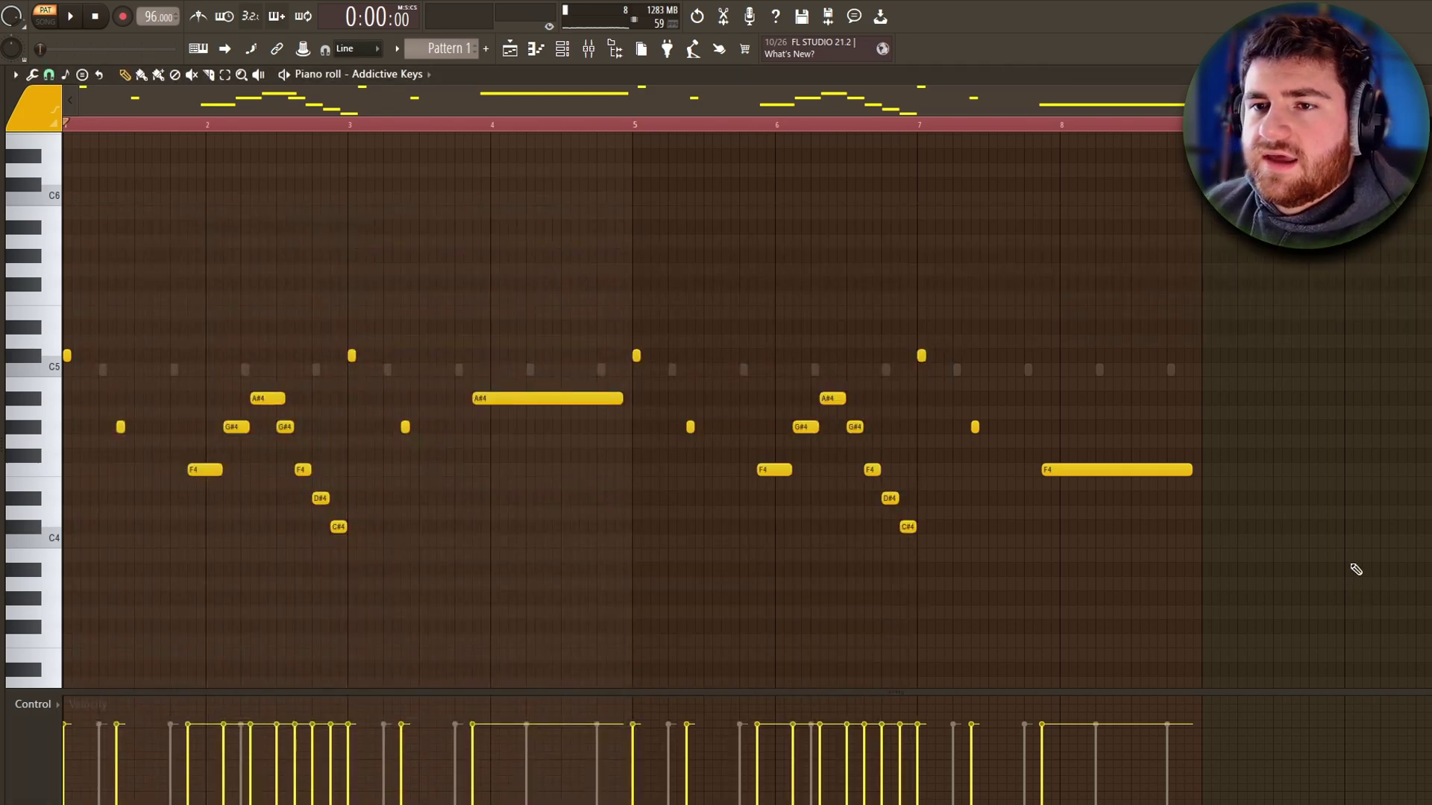
In the Addictive Keys #2 piano roll, build a short C#4, F4, G#4 and C#5 chord at the start of bar 1.
key("Tab")
scroll(86, 418, "up", 4)
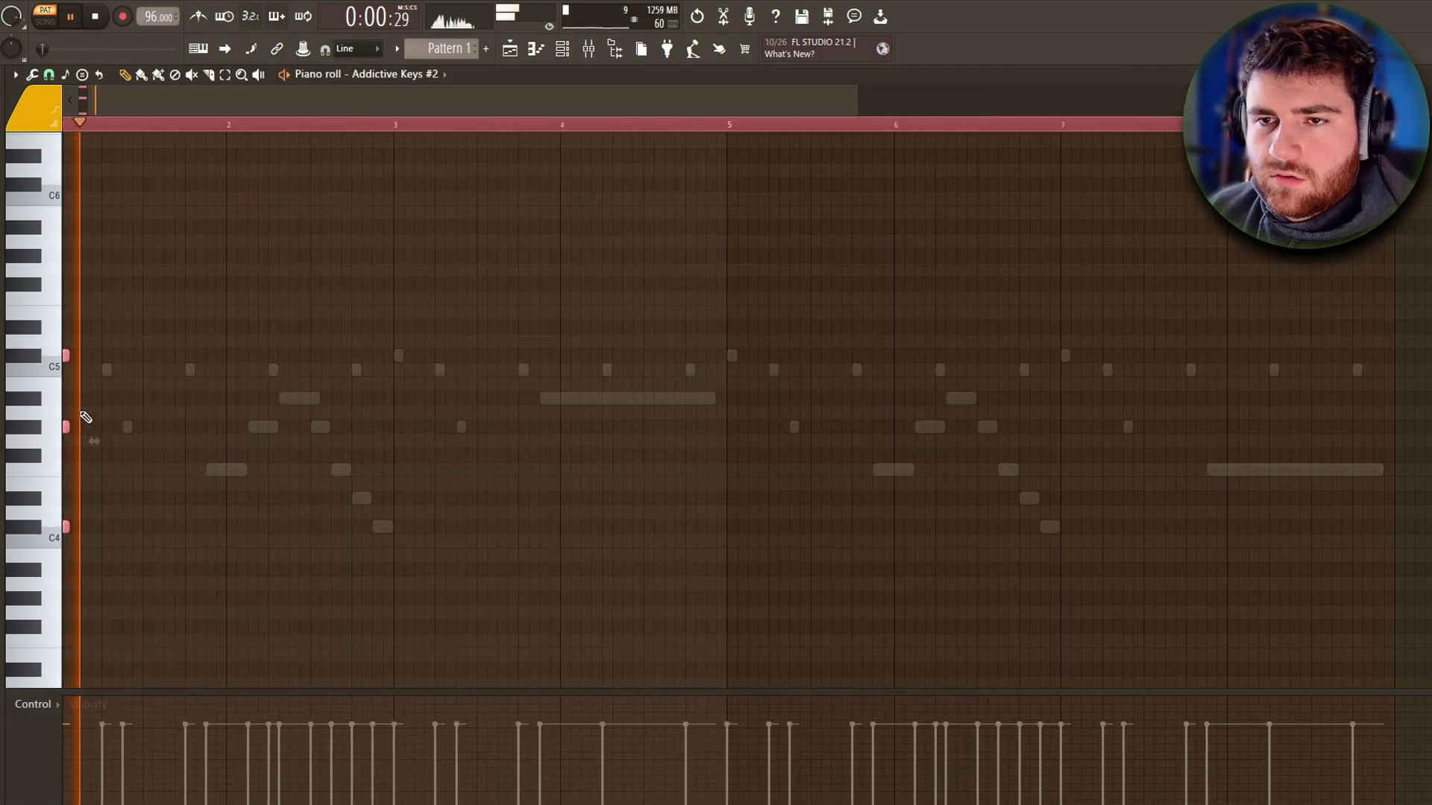
key("space")
left_click(105, 514)
left_click(68, 571)
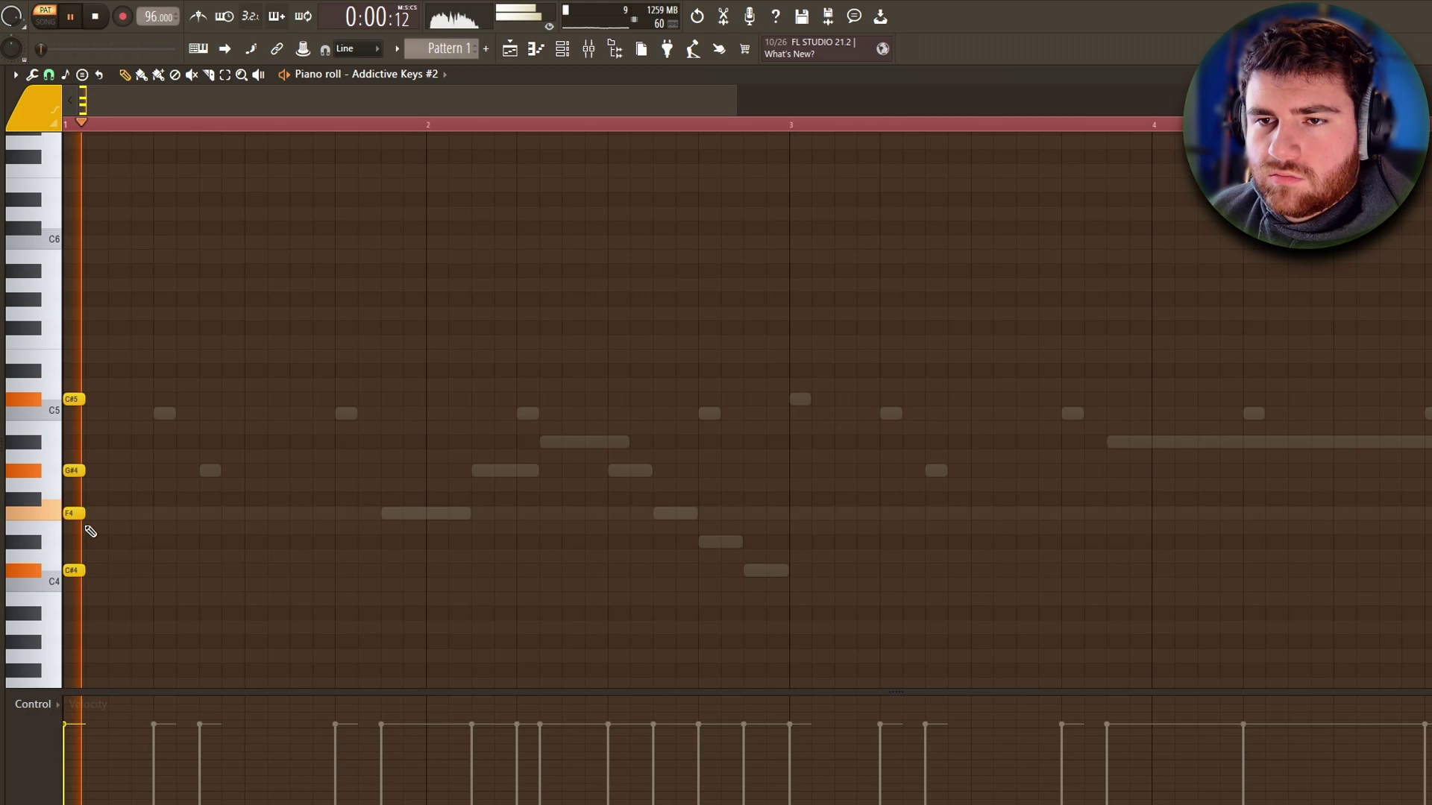
left_click_drag(176, 633, 73, 402)
Build a second short chord of G#4, F4, D#4 and C#4 under the melody's second note and play it back.
key("space")
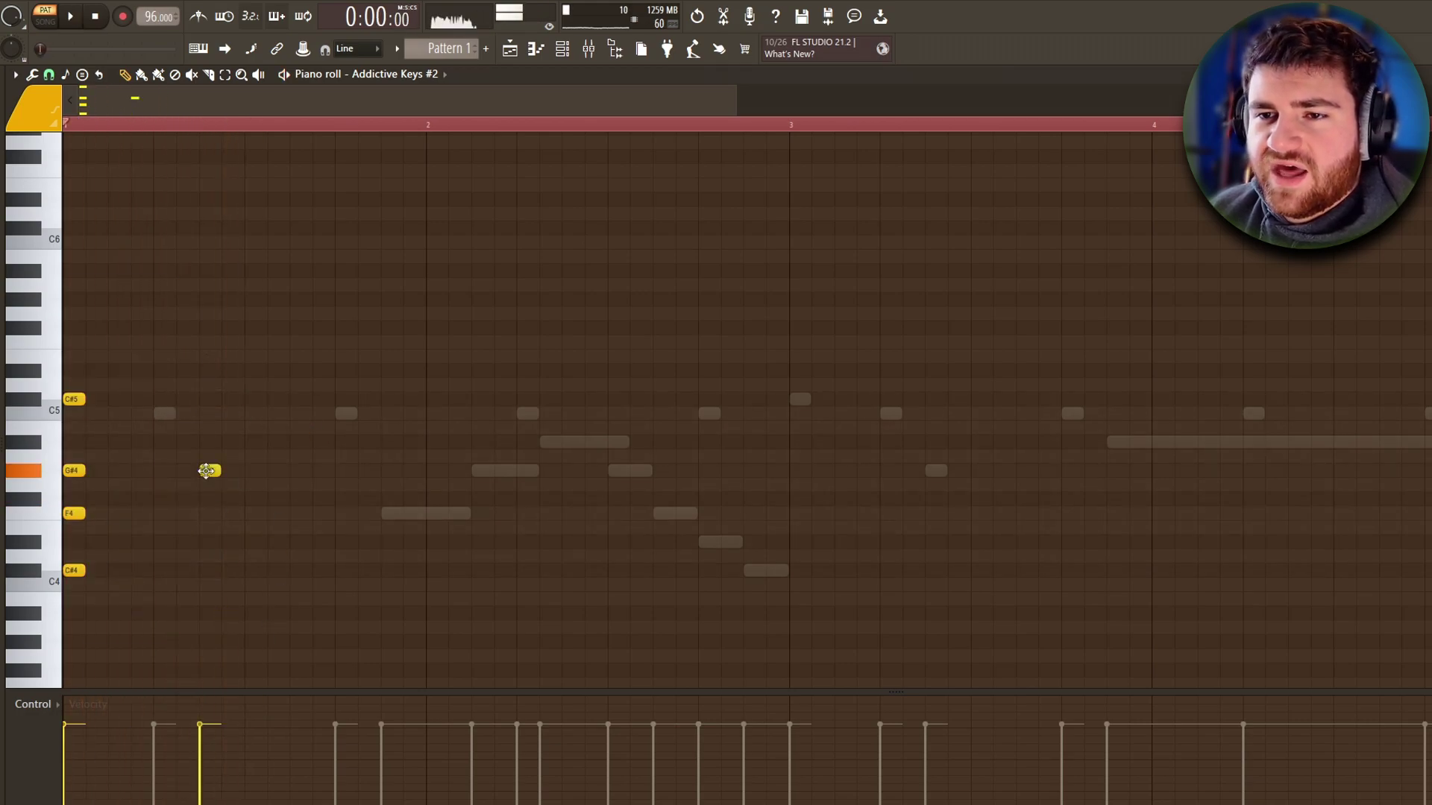
key("space")
key("space")
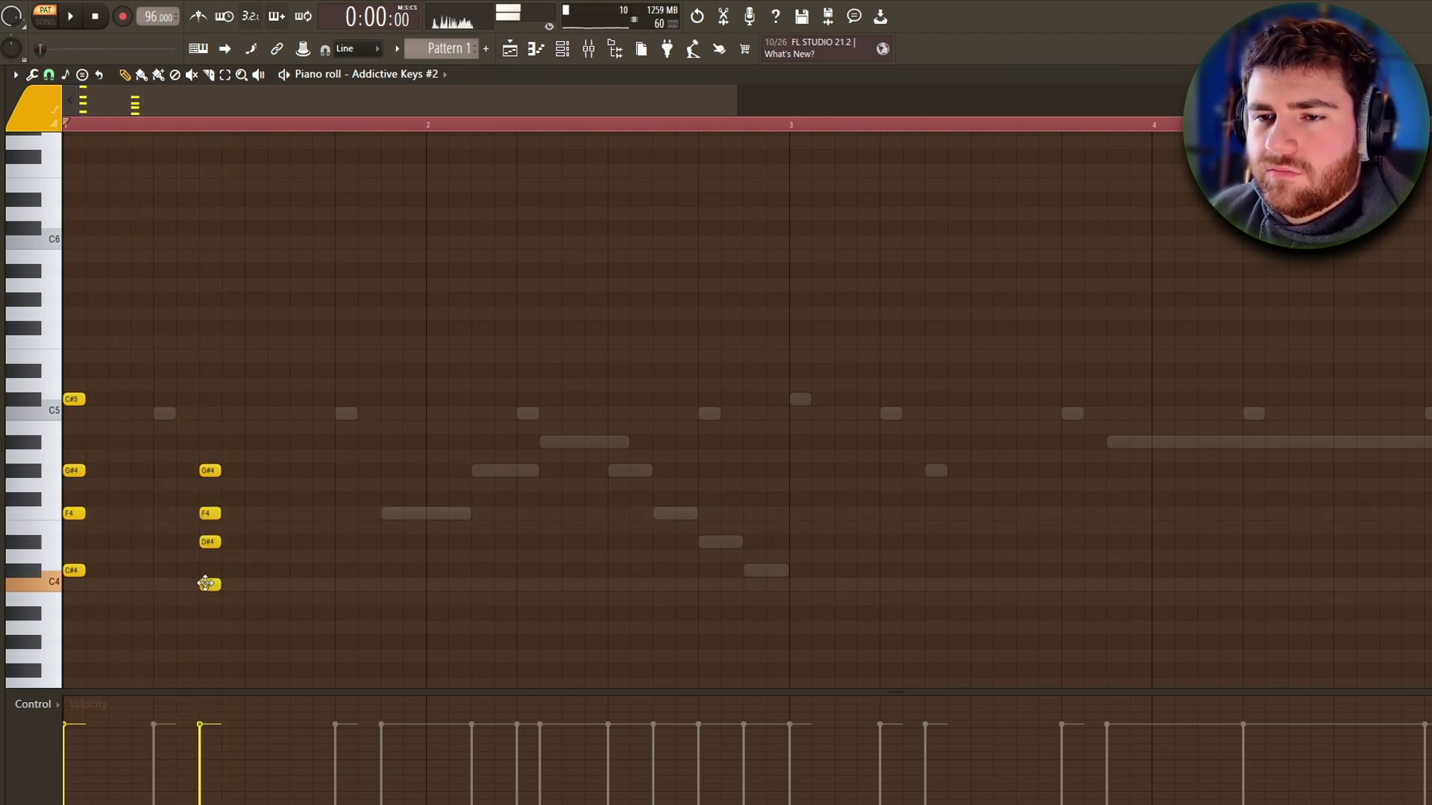
key("space")
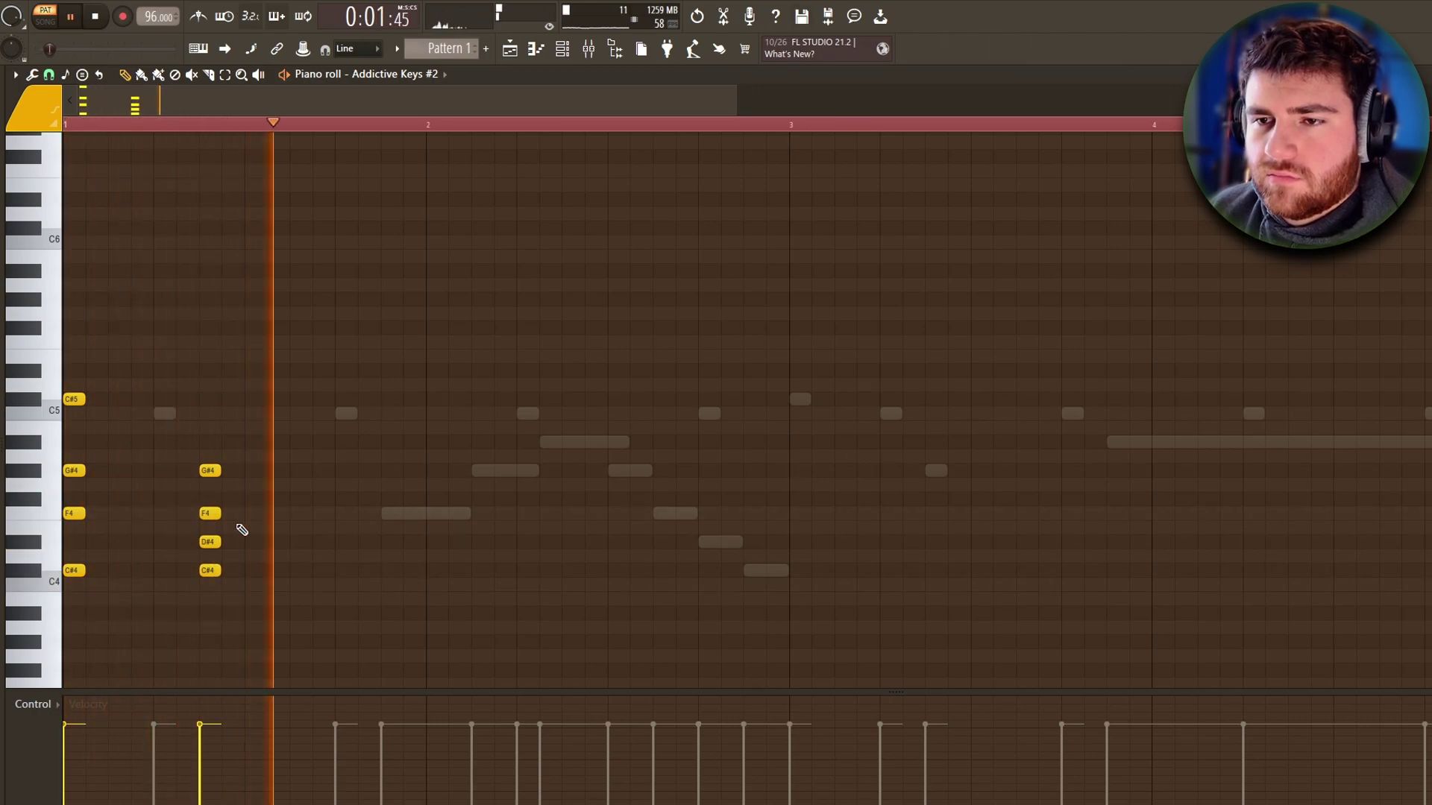
Add G#3 to the second chord and draw a long F#3, A#3, C#4 and F4 chord from late bar 1 to bar 3.
scroll(243, 548, "down", 1)
left_click_drag(385, 534, 47, 434)
scroll(333, 415, "down", 1)
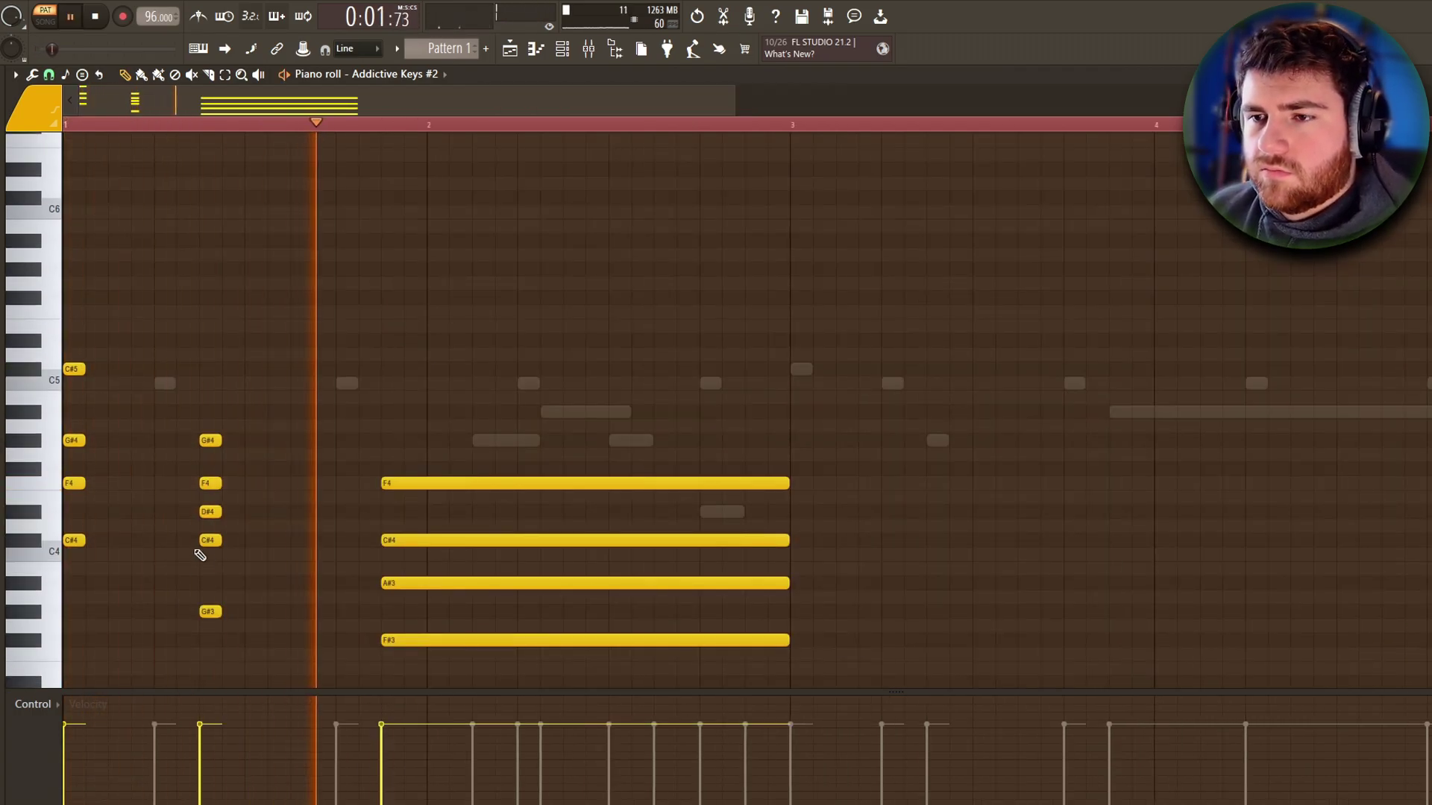
scroll(794, 538, "down", 2)
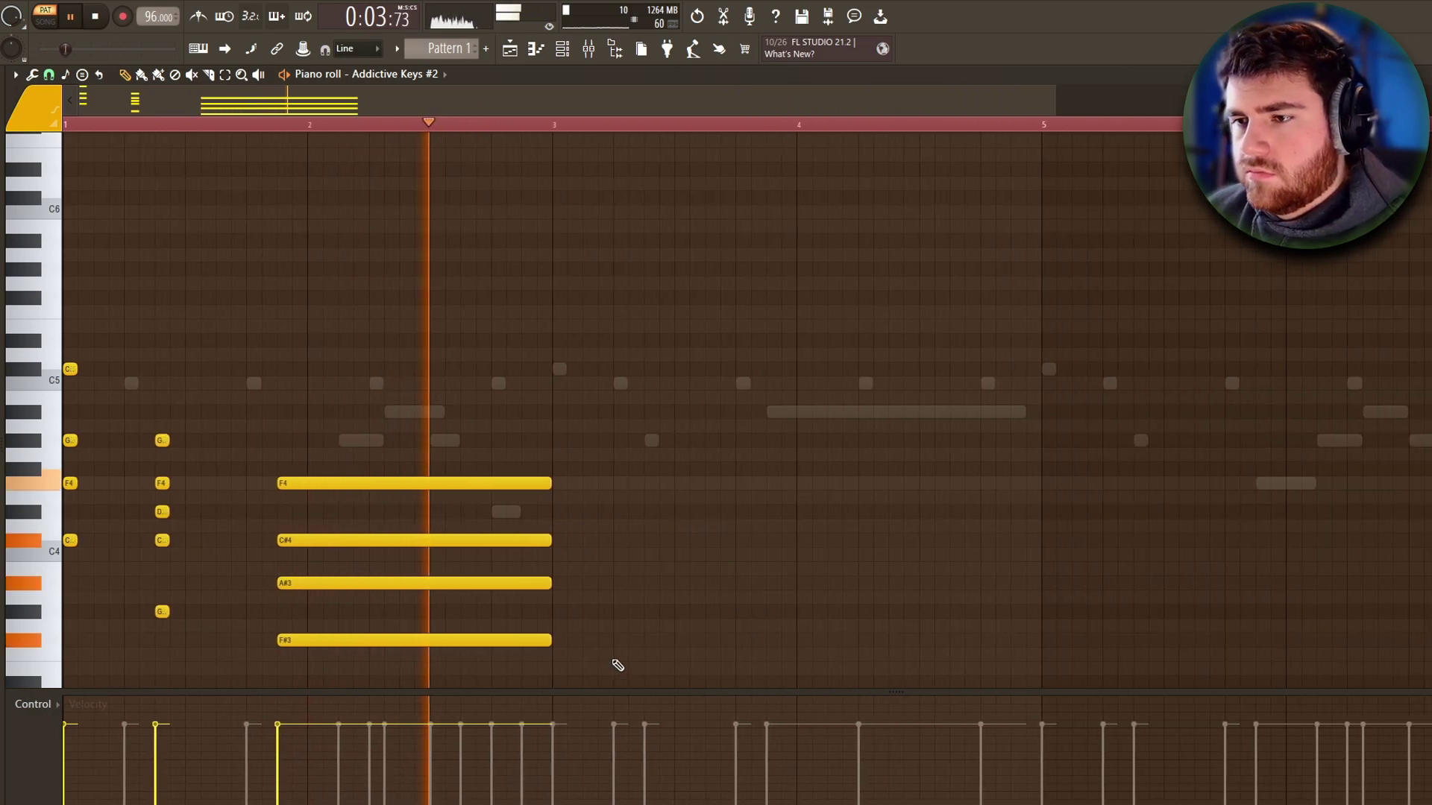
Shorten all notes of the long F#3 chord to end just before bar 3.
left_click_drag(616, 665, 401, 466)
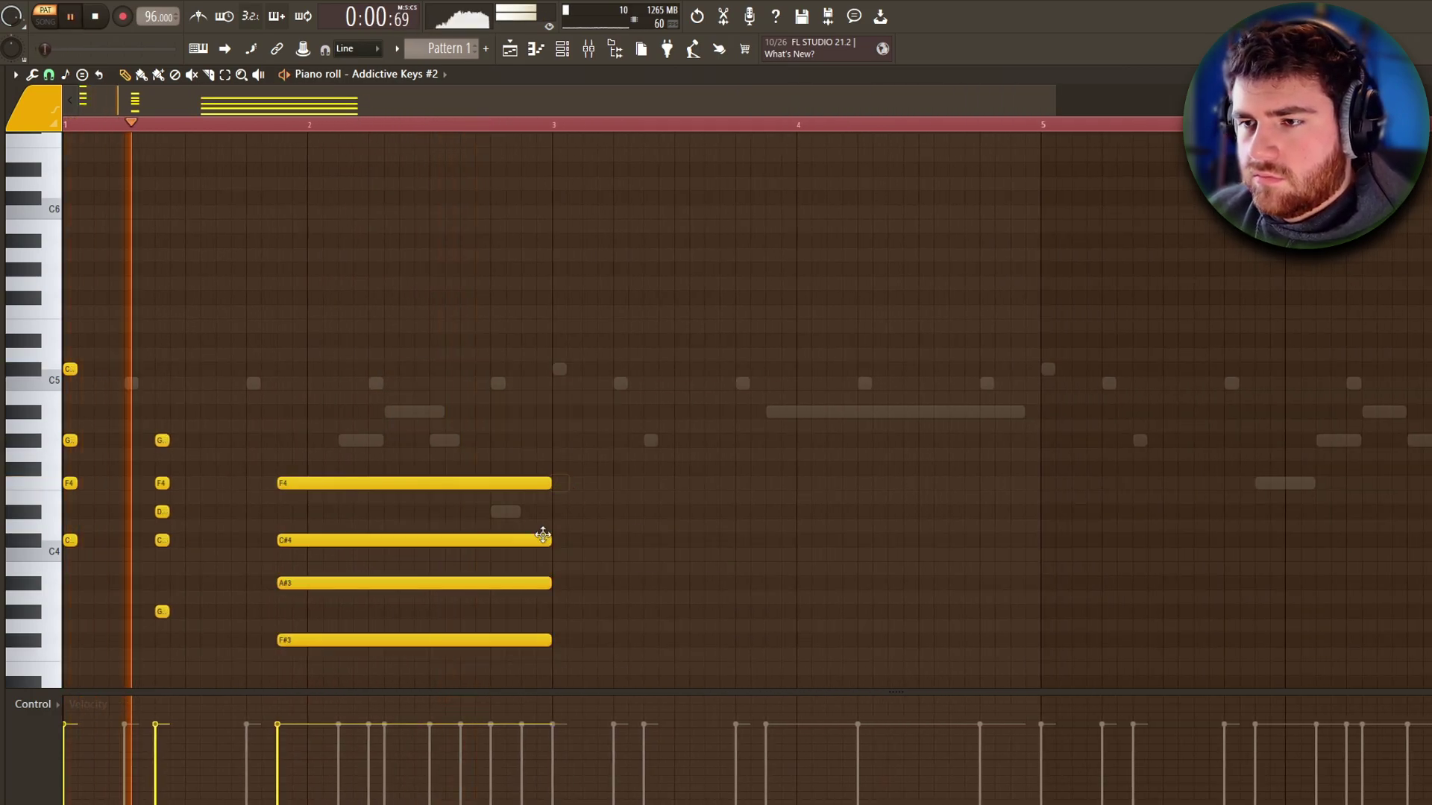
key("ctrl+a")
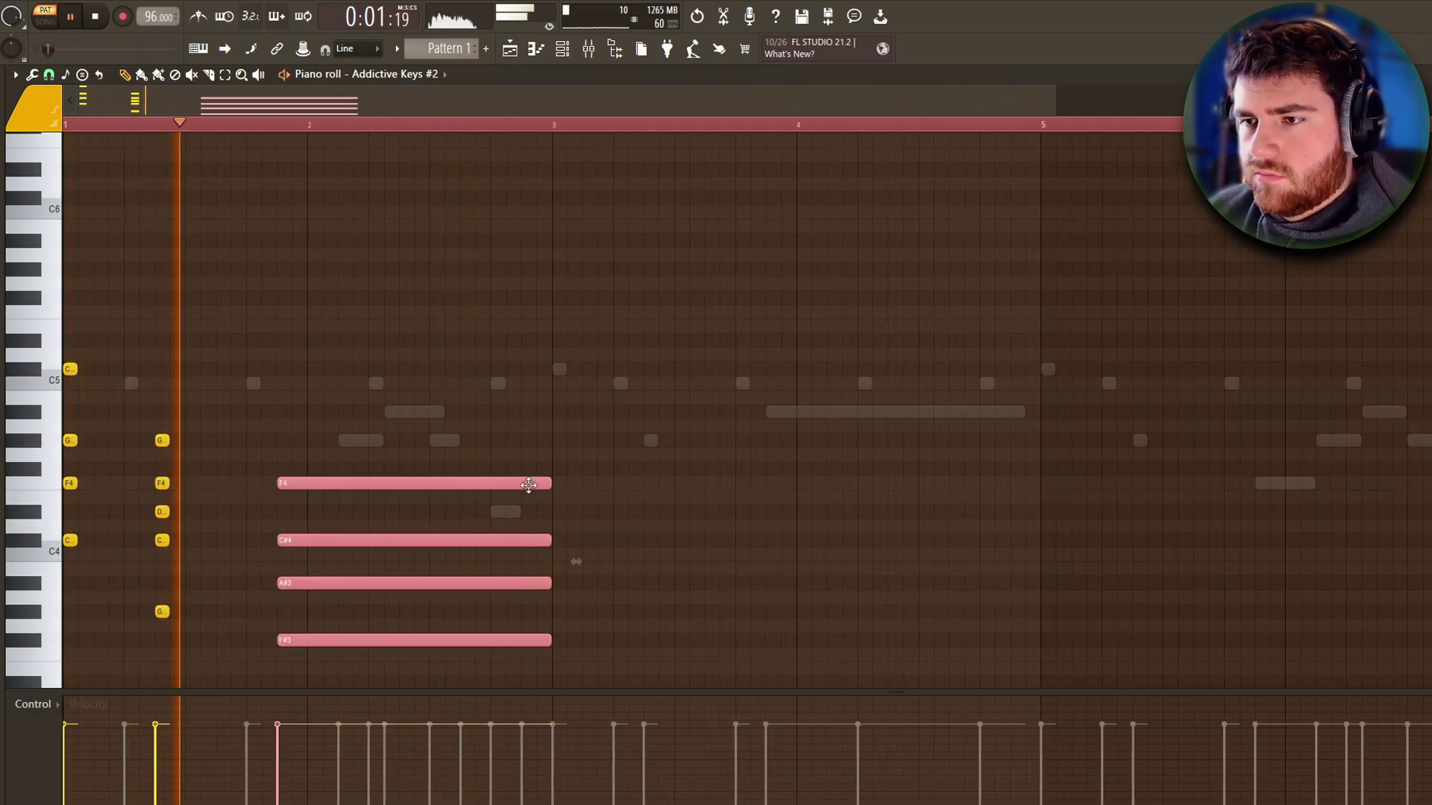
left_click_drag(531, 483, 338, 477)
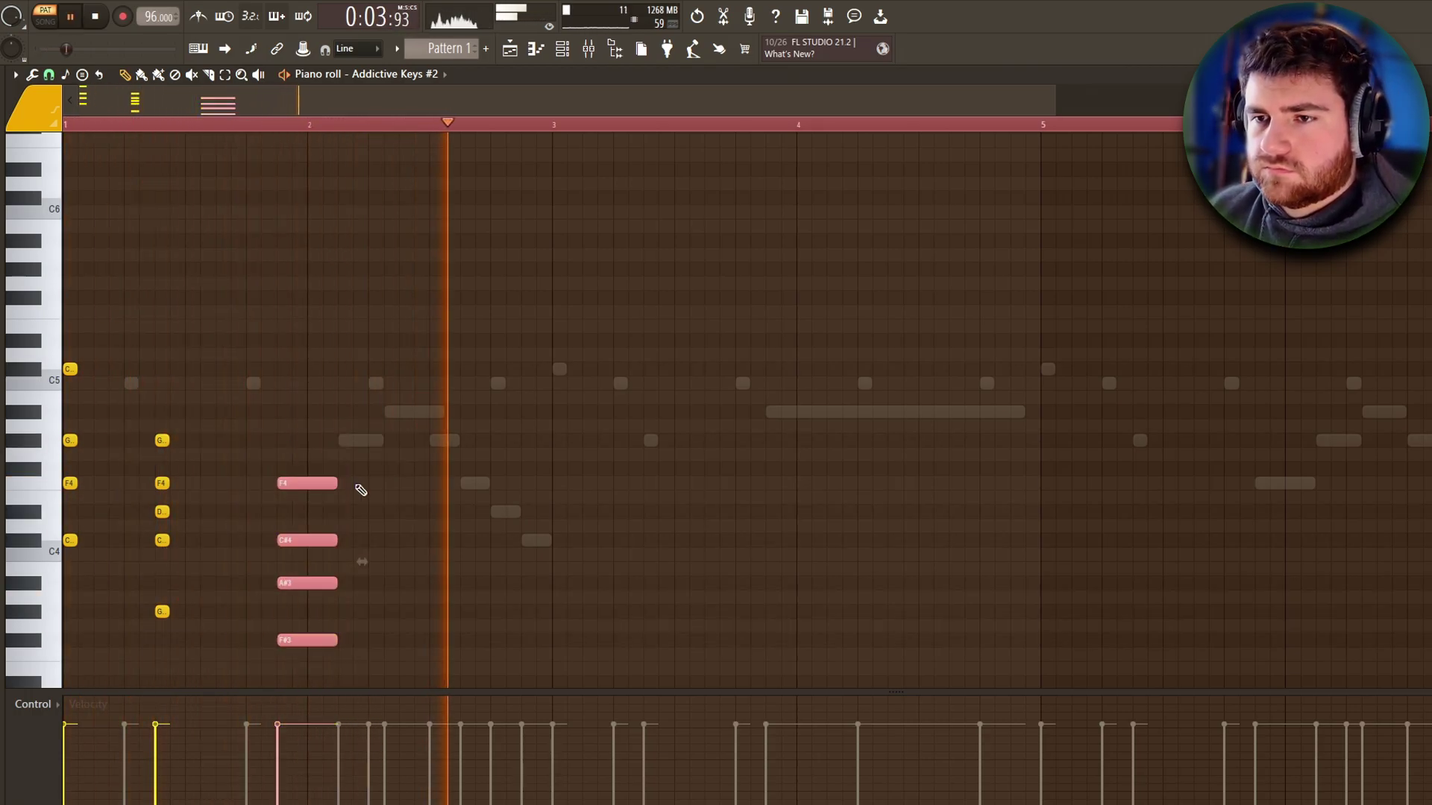
left_click_drag(335, 483, 528, 492)
Duplicate the three chords and align the copy to the start of bar 3.
left_click(729, 316, "ctrl")
key("ctrl+b")
left_click_drag(745, 391, 507, 339)
scroll(543, 534, "up", 1)
key("space")
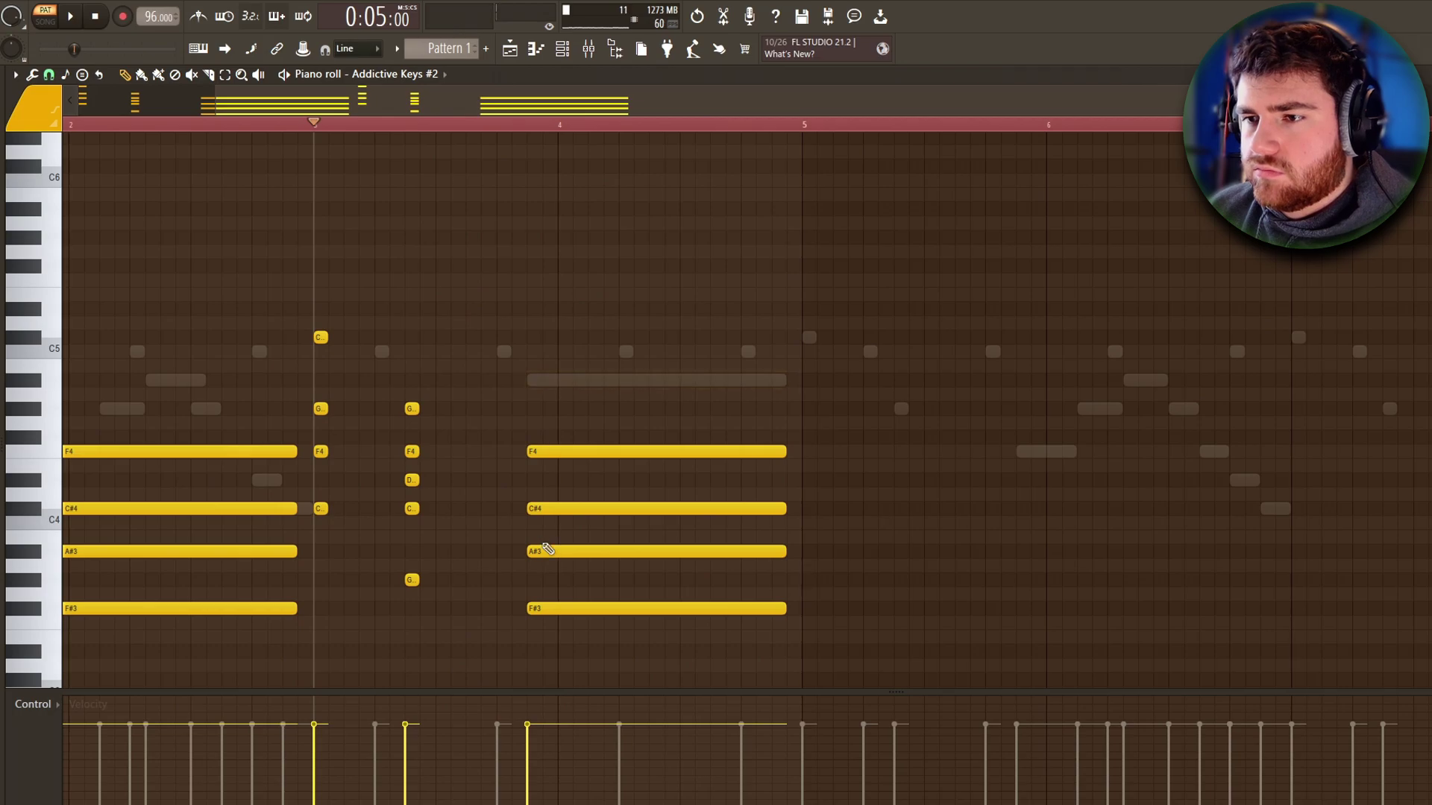
Add A#4, G#4 and D#4 to the copied long chord across bar 4 and remove its F#3 note.
left_click_drag(543, 448, 553, 372)
left_click_drag(531, 421, 534, 403)
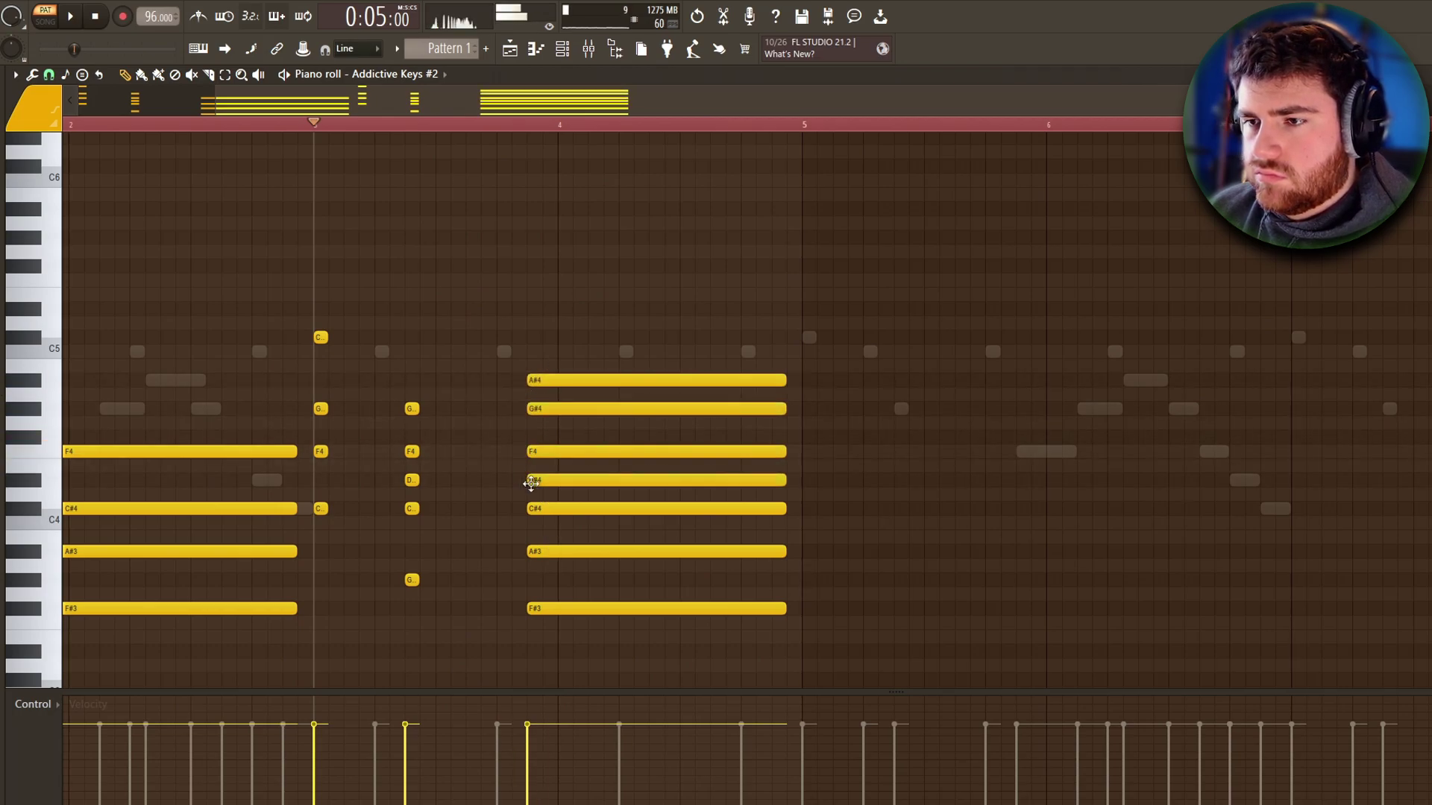
left_click(565, 622)
right_click(586, 609)
right_click(610, 623)
scroll(659, 382, "up", 4)
scroll(522, 361, "down", 4)
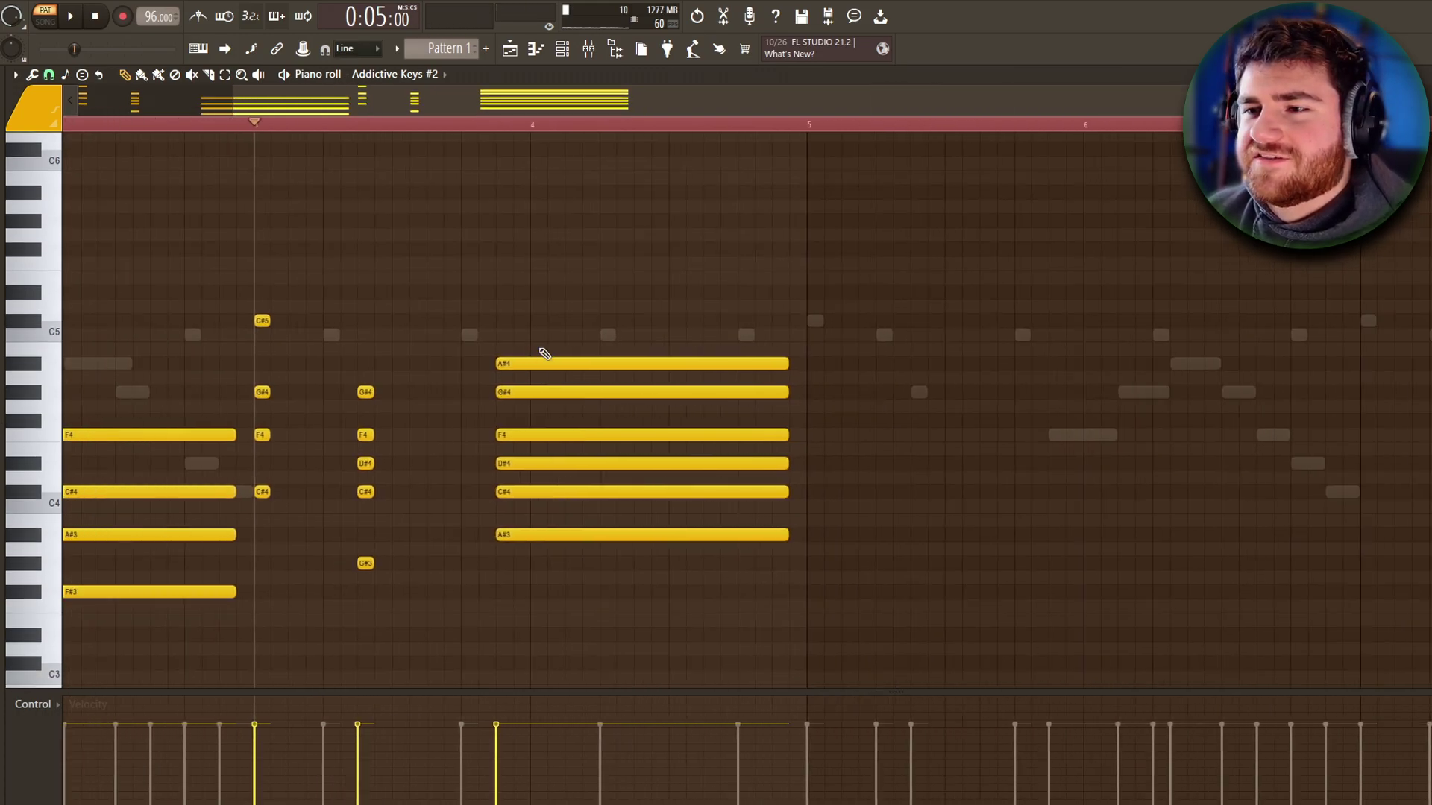
Play the pattern from bar 5 to check the repeated chords against the melody.
key("space")
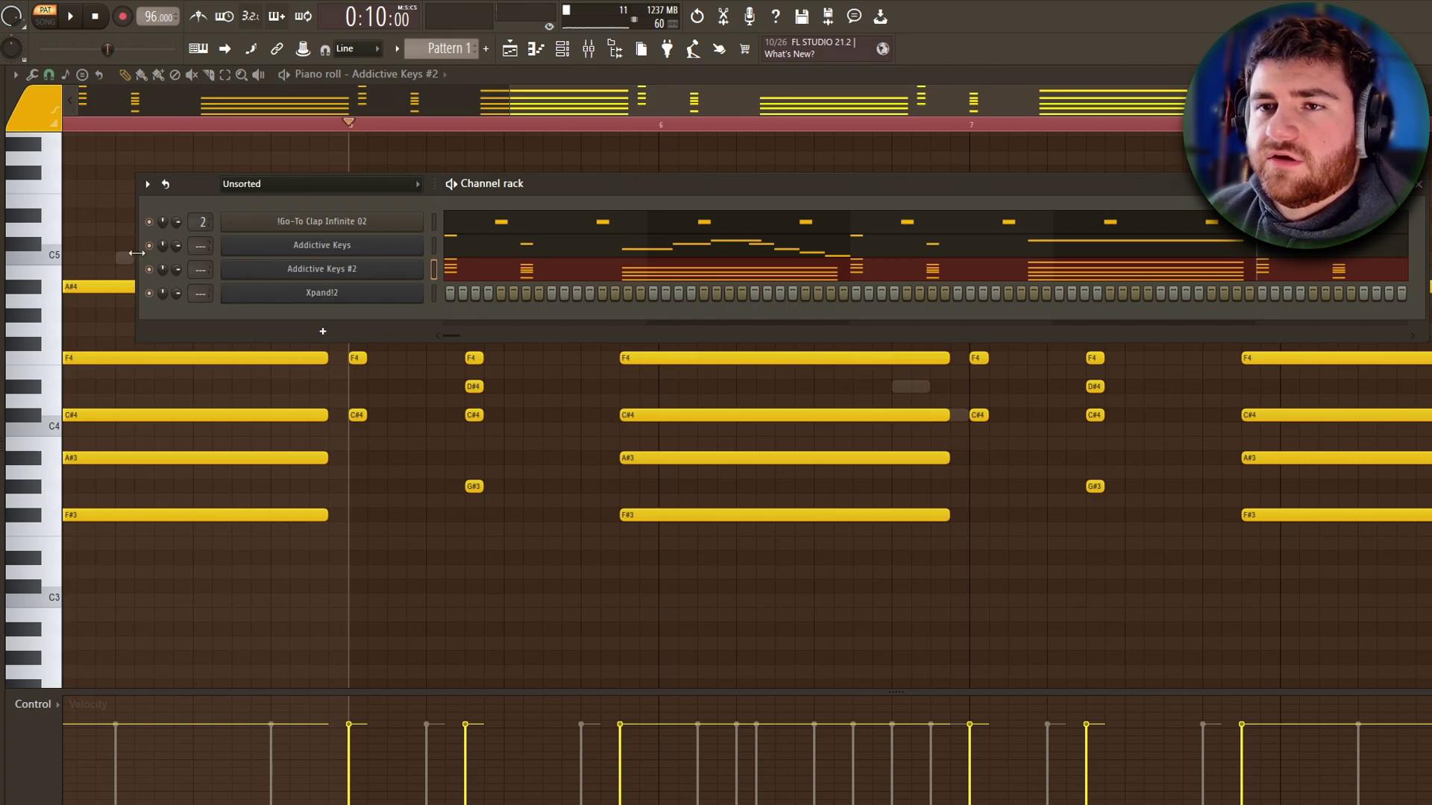
key("F6")
key("space")
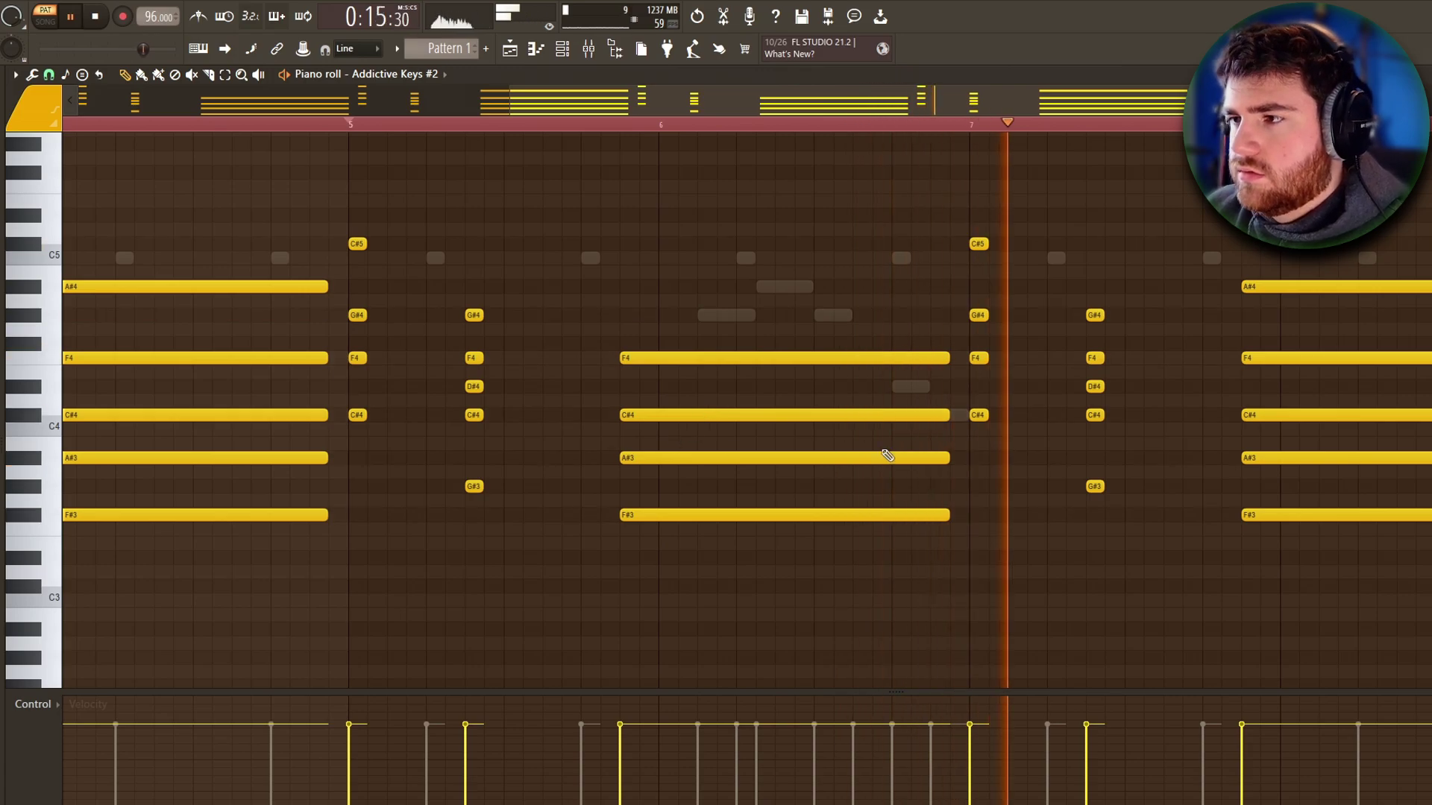
key("F6")
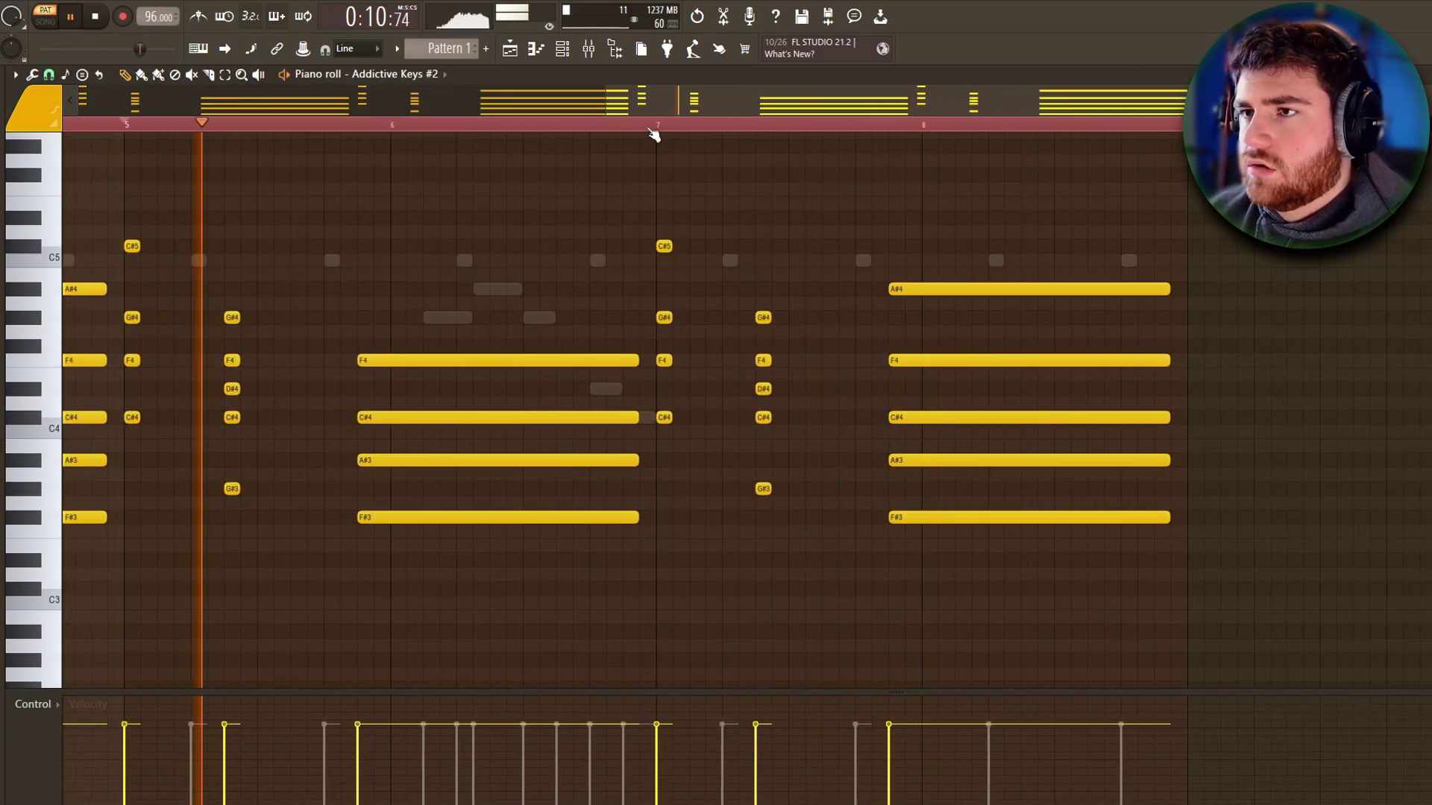
Delete the A#4 note from the last long chord across bar 8 while playing from bar 7.
left_click(655, 125)
right_click(953, 290)
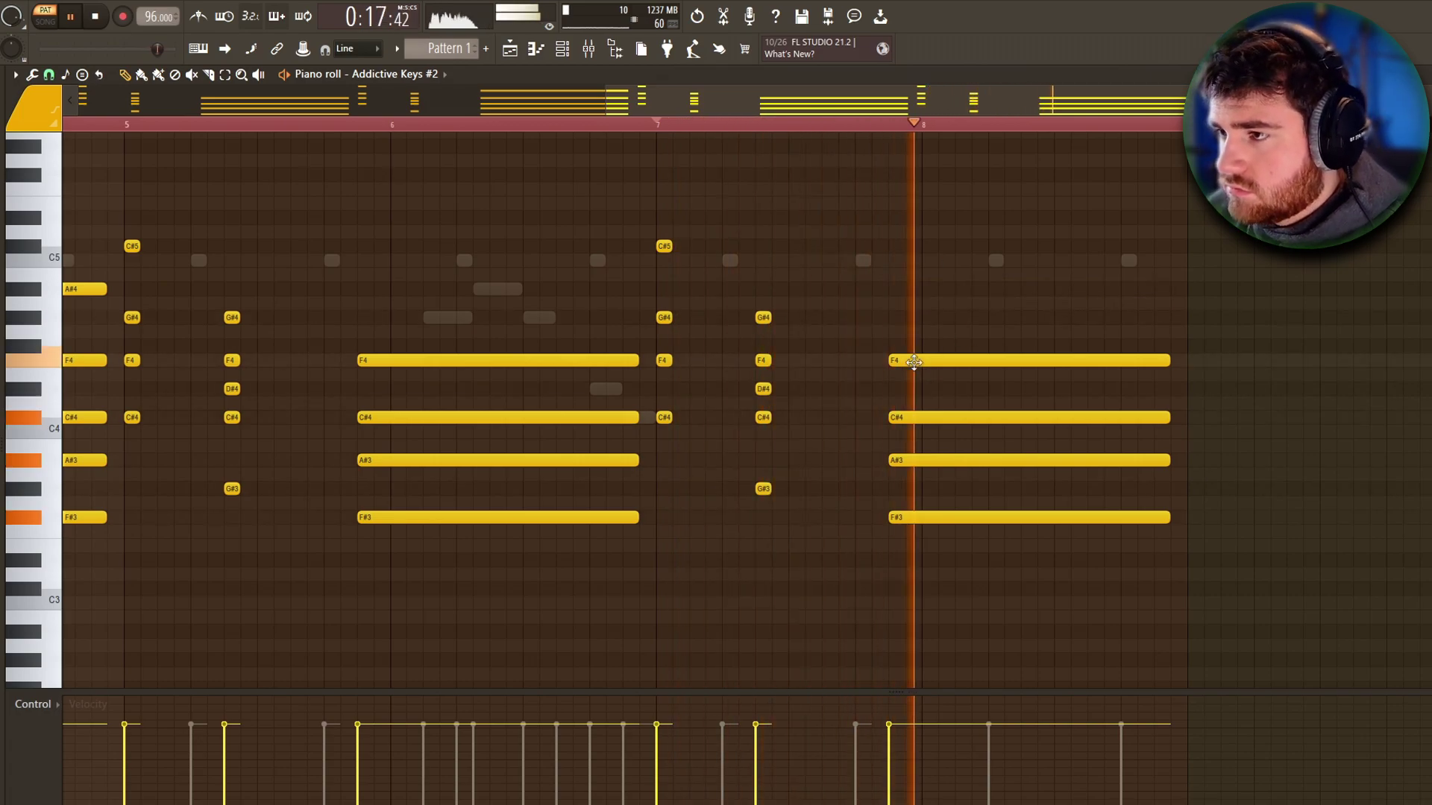
left_click(1054, 288)
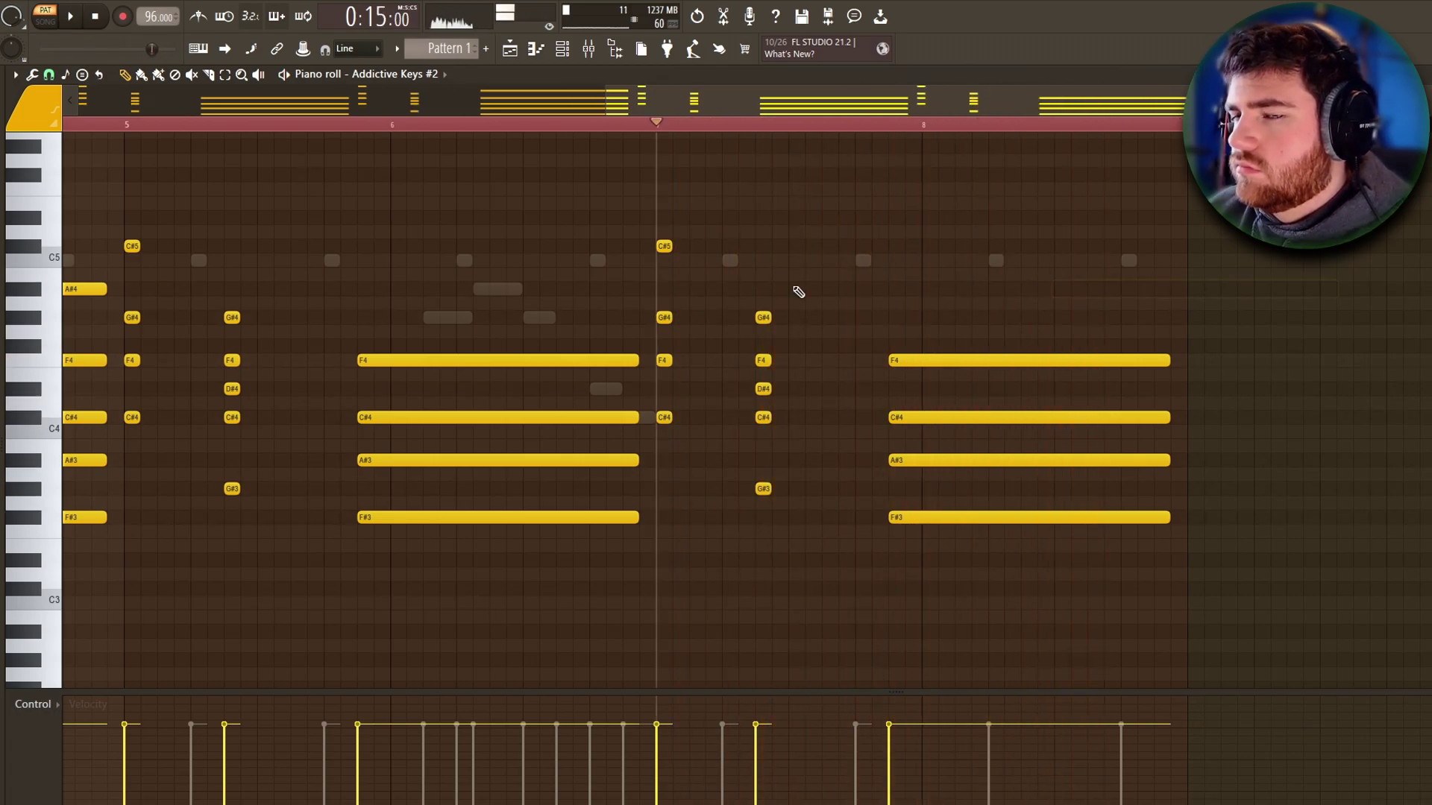
scroll(799, 294, "down", 3)
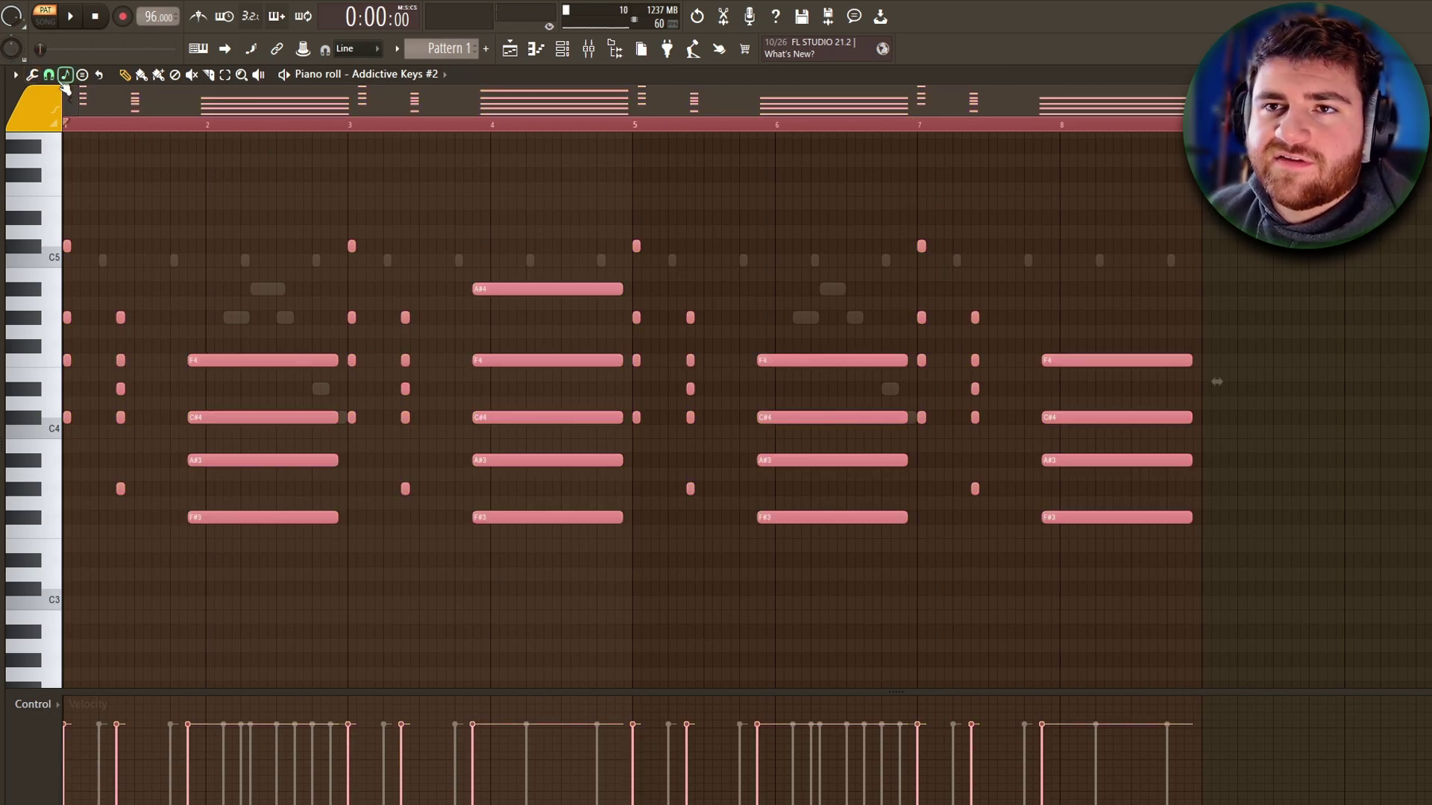
Randomize the velocity levels of all Addictive Keys #2 chord notes.
left_click(48, 76)
left_click(33, 76)
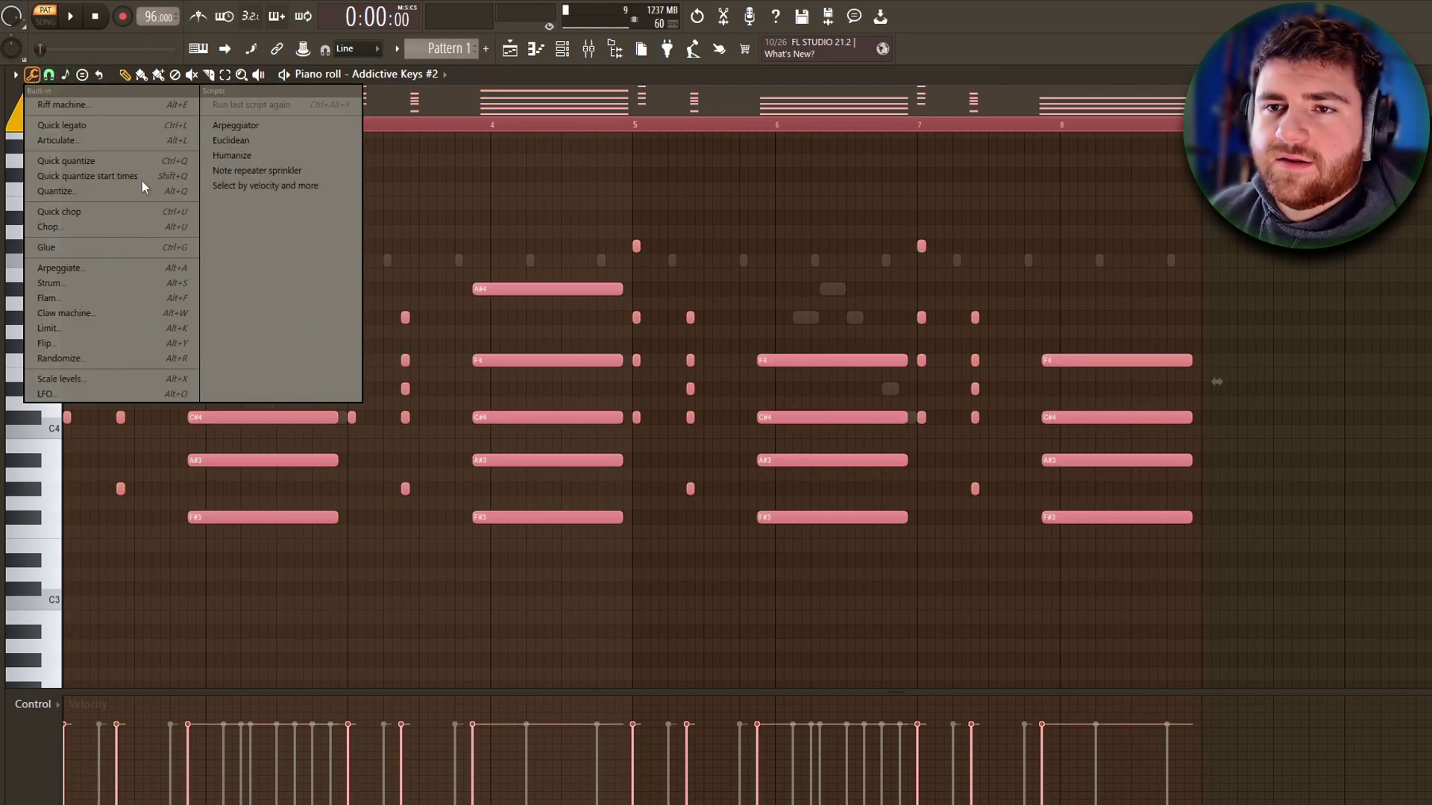
left_click(81, 359)
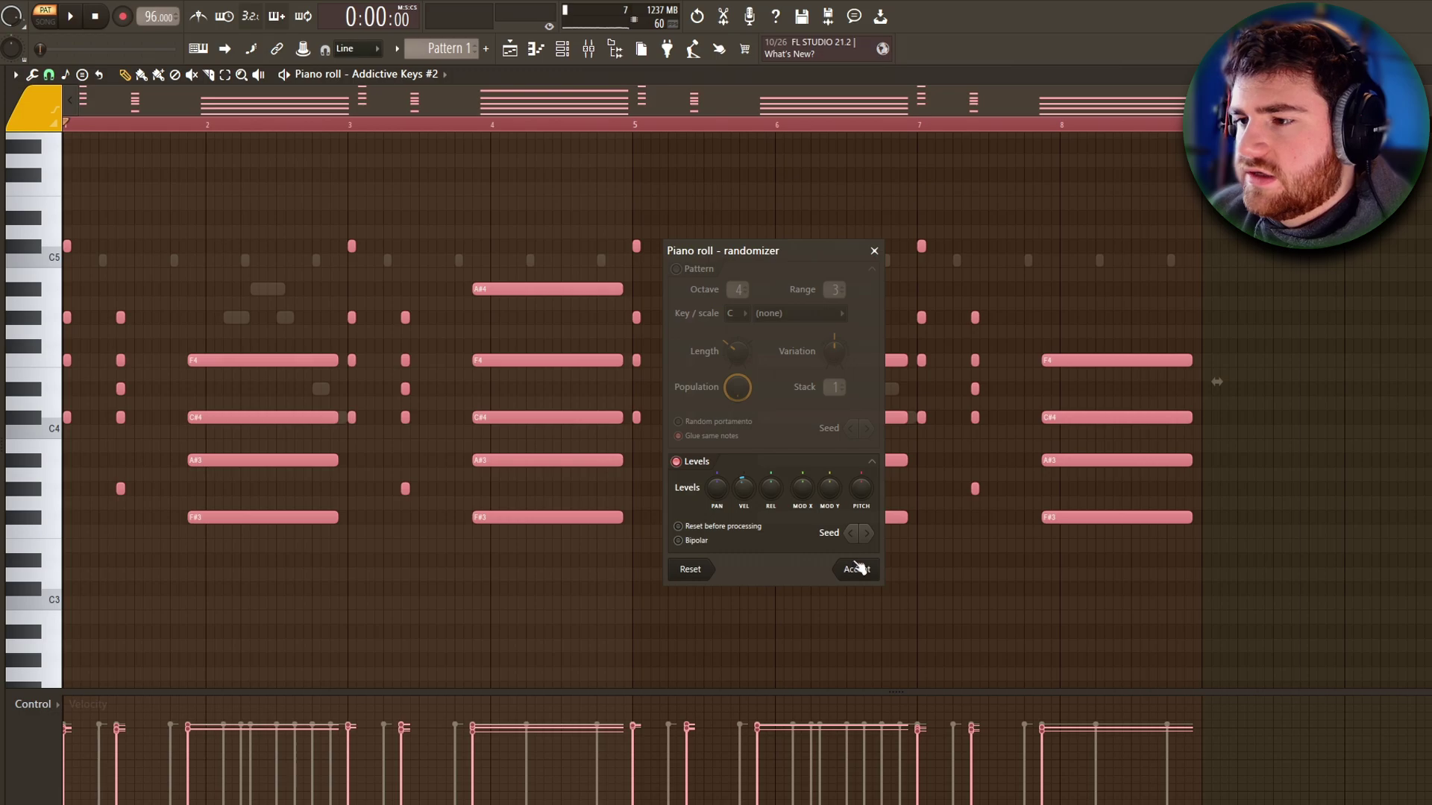
left_click(858, 569)
Apply the Strum tool to all Addictive Keys #2 chord notes.
left_click(48, 78)
left_click(32, 76)
left_click(76, 282)
left_click(867, 484)
Play the whole pattern and examine the strummed chords across all eight bars.
key("space")
left_click(311, 553, "ctrl")
scroll(216, 343, "up", 4)
scroll(176, 168, "up", 3)
scroll(328, 231, "down", 8)
scroll(713, 416, "down", 2)
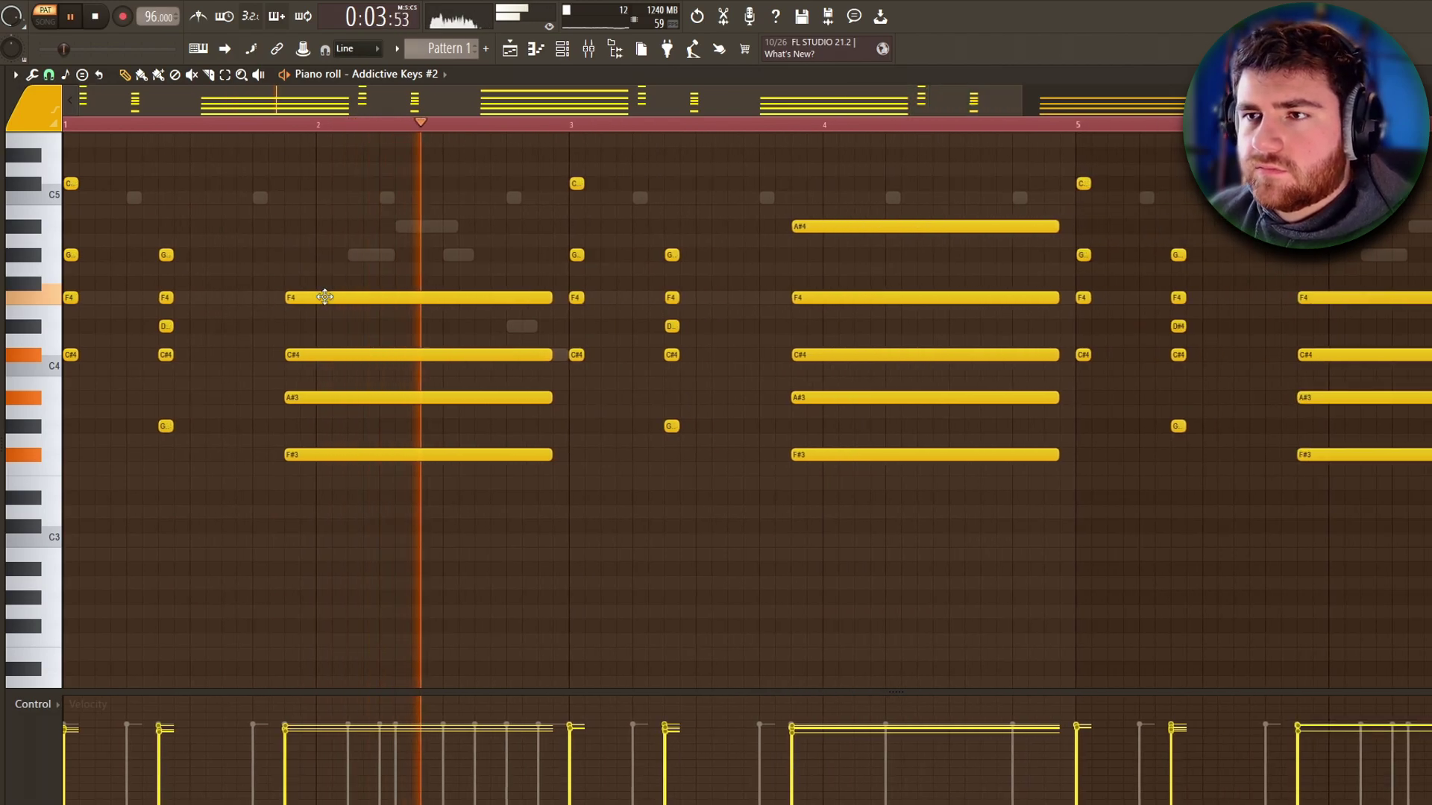
scroll(576, 480, "up", 3)
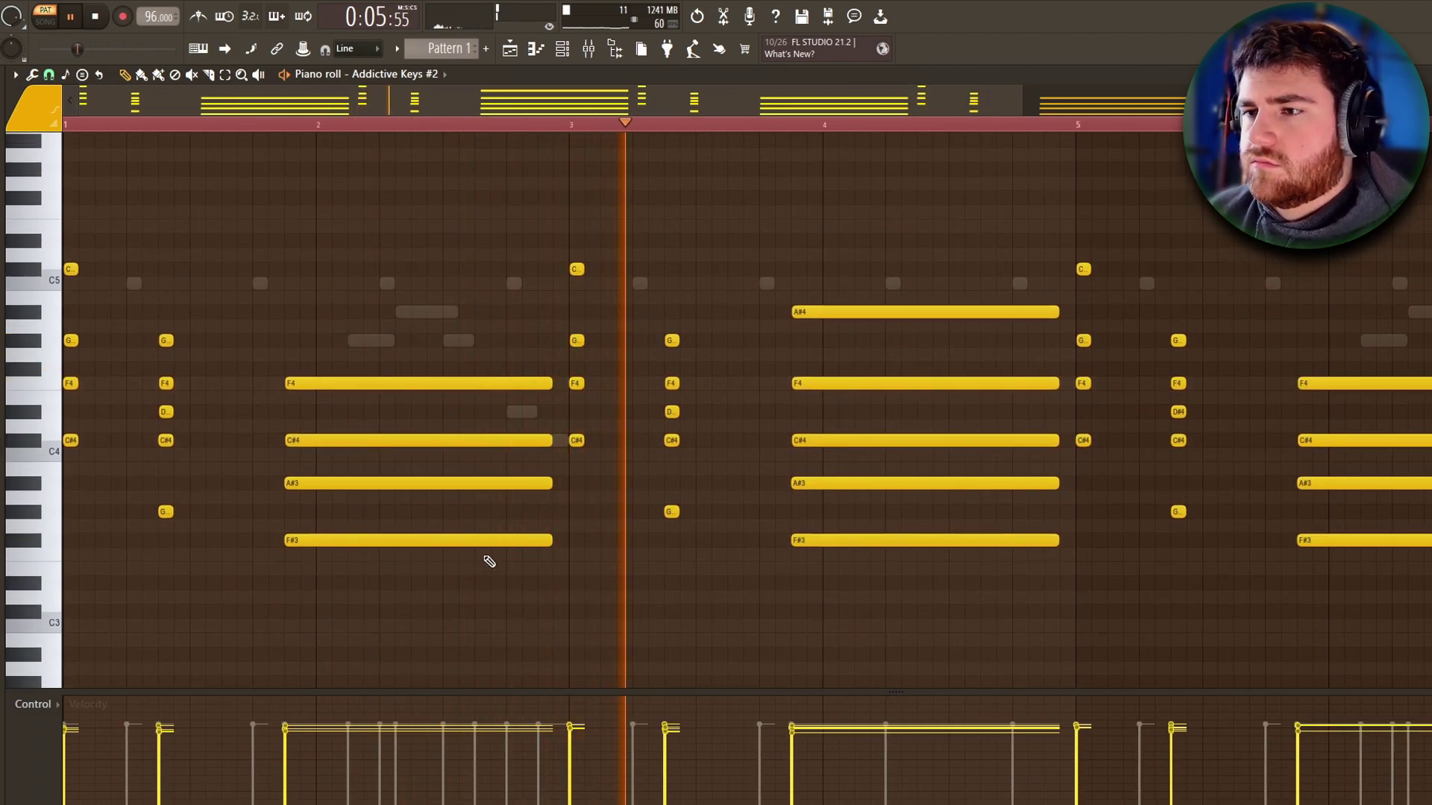
scroll(632, 499, "down", 1)
scroll(632, 498, "down", 2)
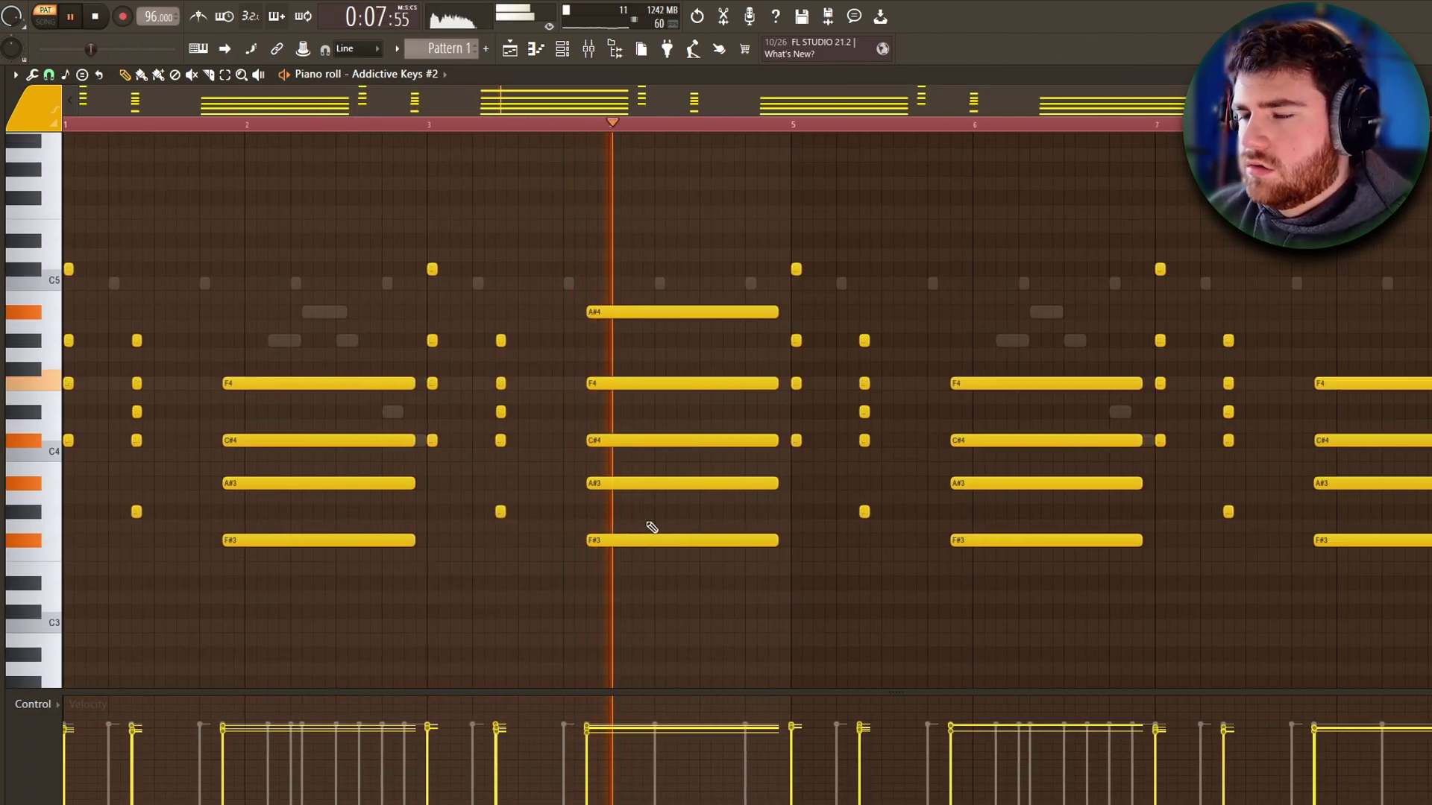
scroll(851, 599, "down", 1)
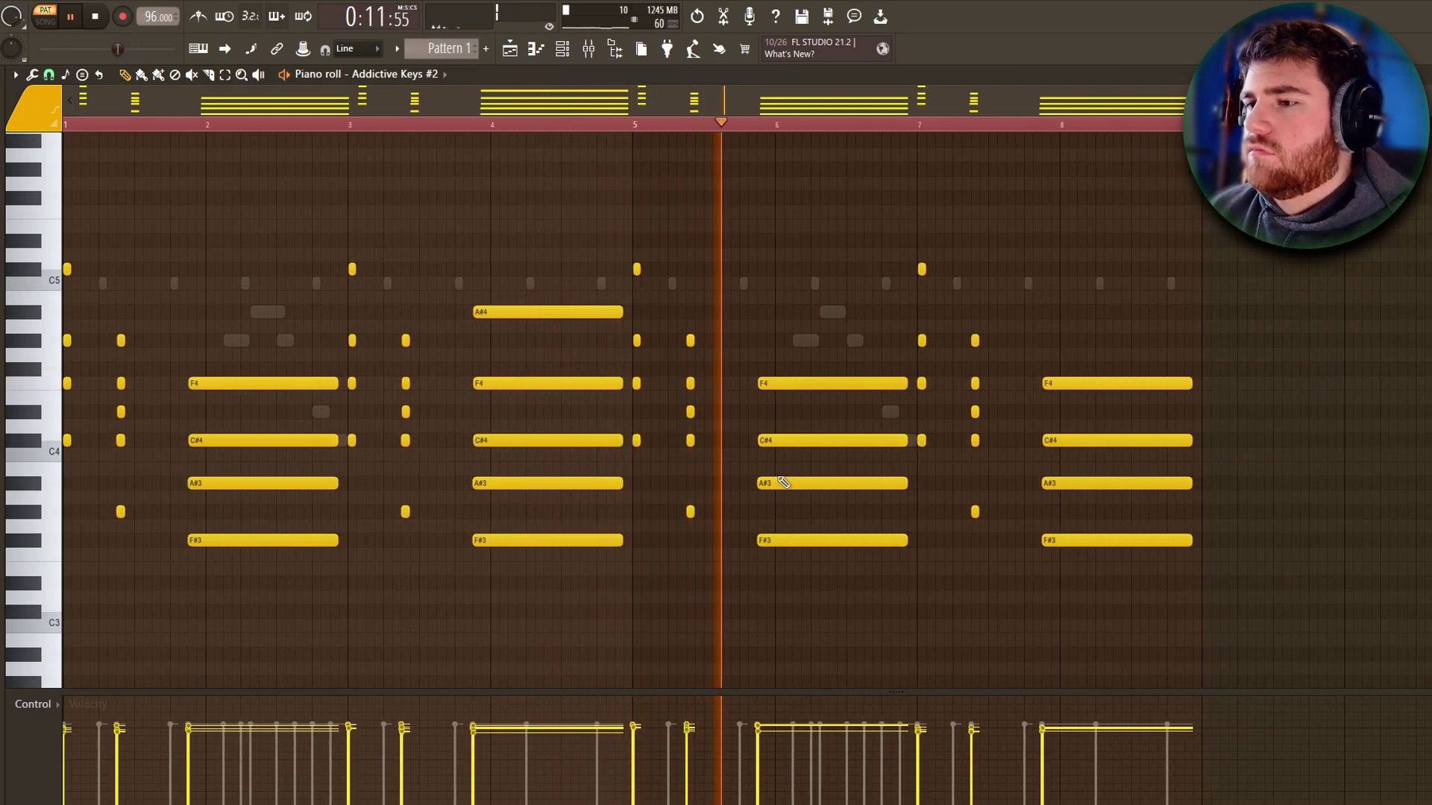
scroll(595, 639, "up", 4)
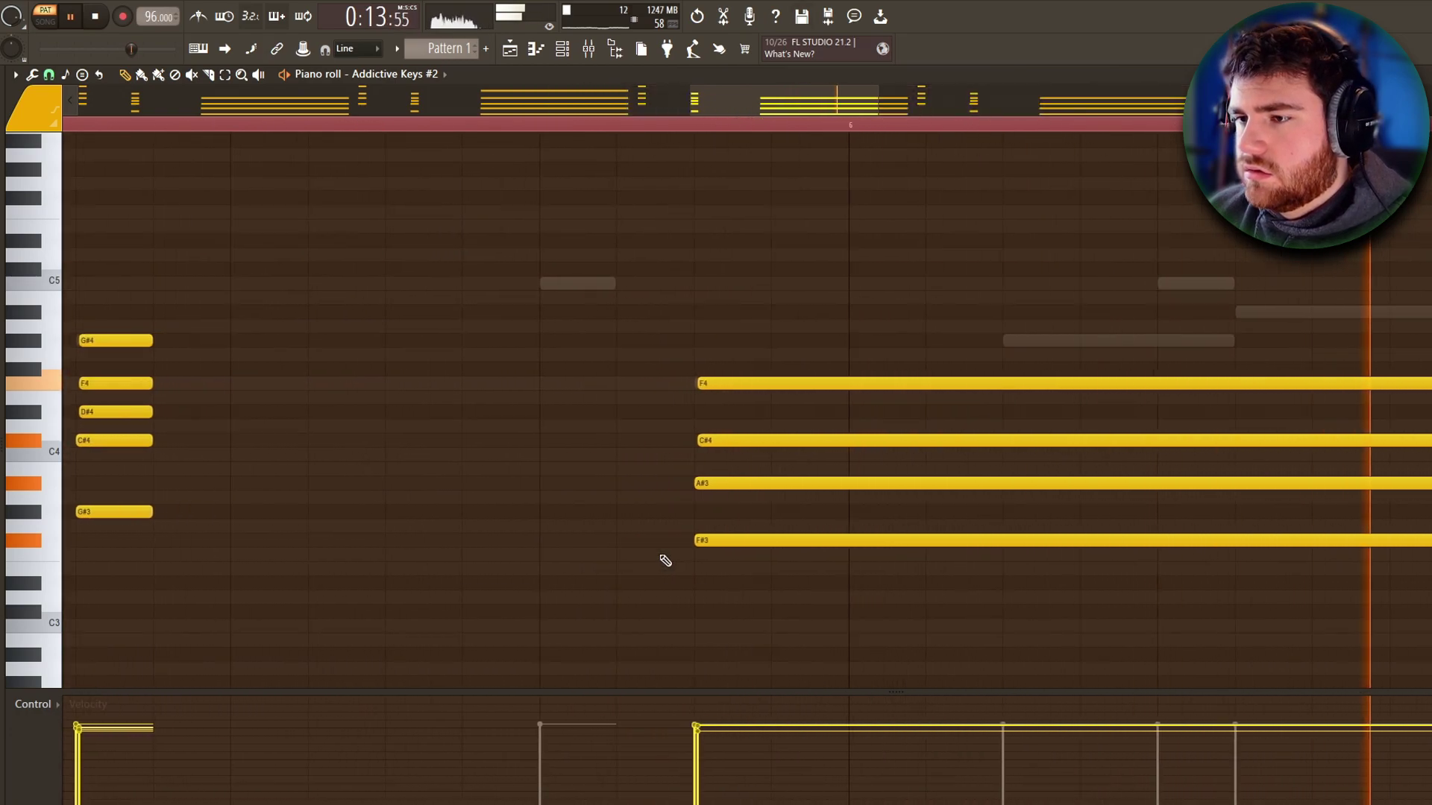
scroll(775, 576, "down", 3)
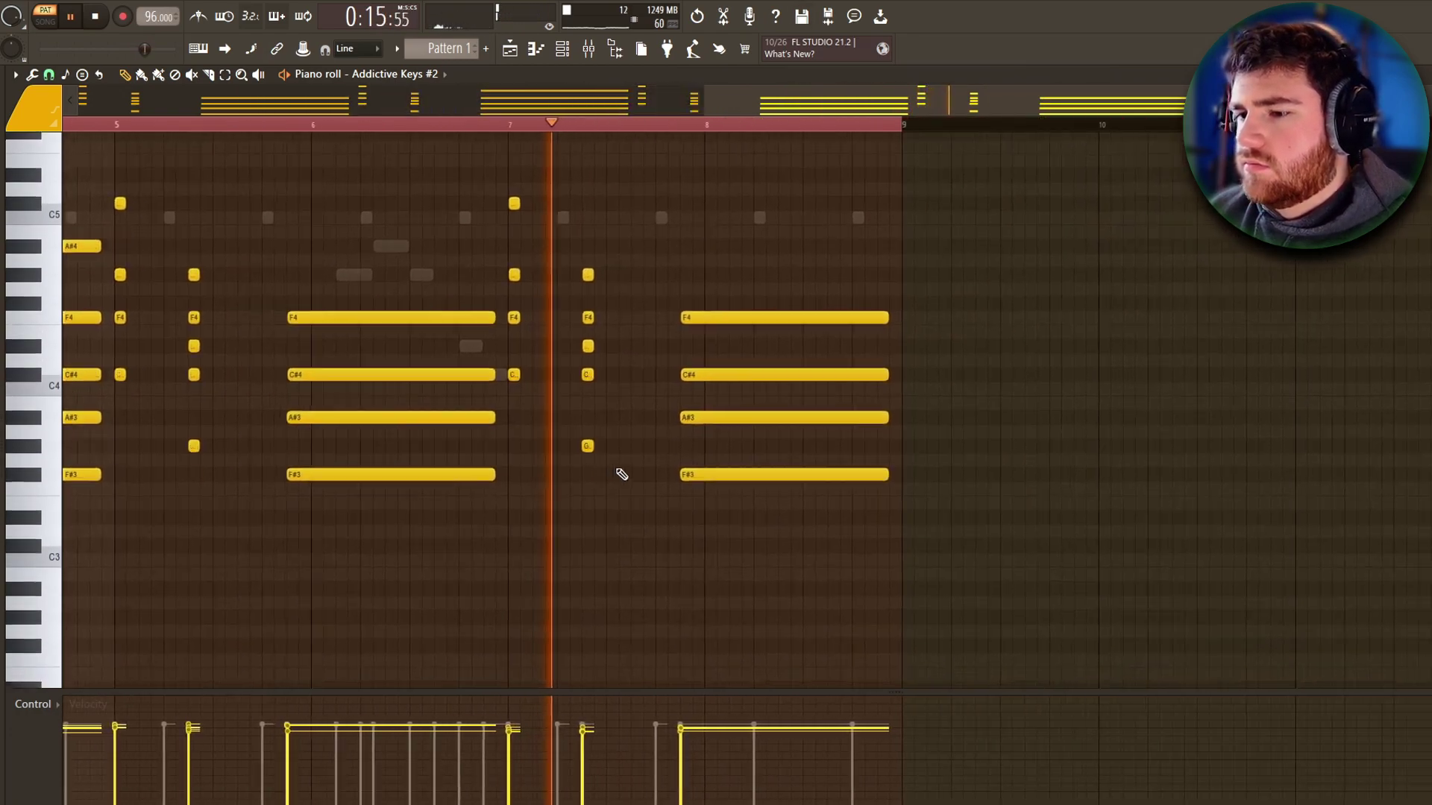
scroll(639, 456, "down", 4)
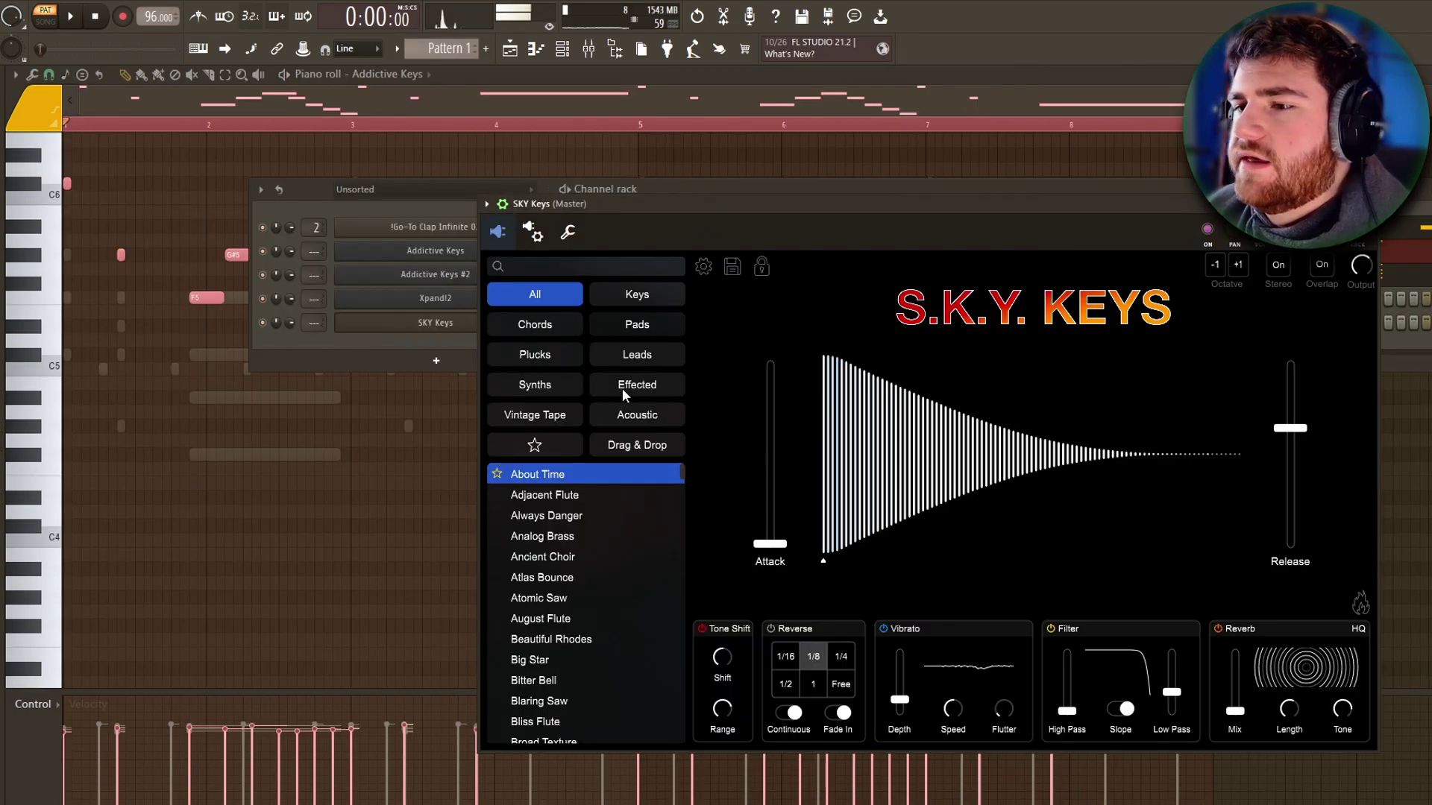
Load the Always Danger preset in SKY Keys, audition it with the pattern and view the plugin's settings.
left_click(558, 513)
key("space")
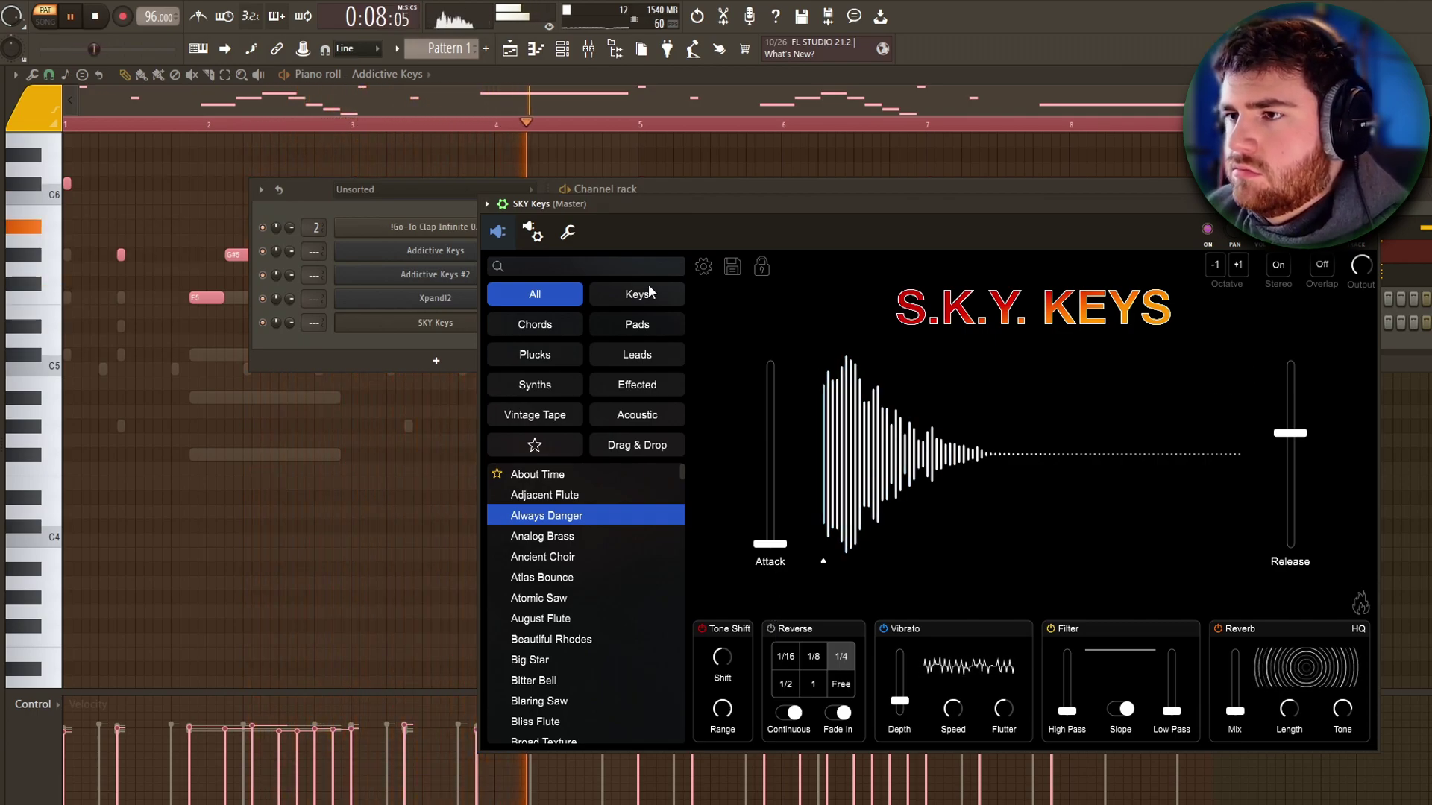
left_click(702, 268)
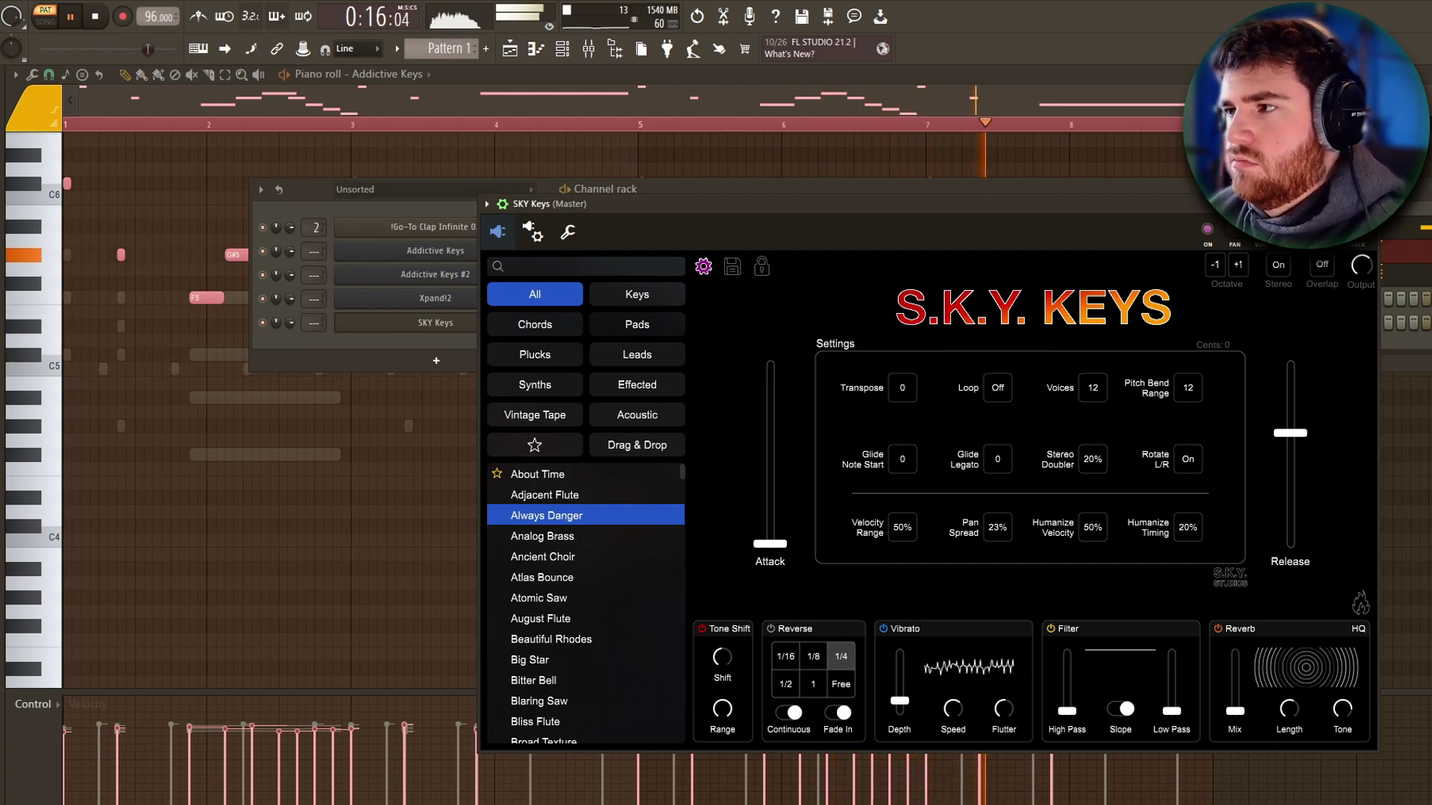
left_click(448, 323)
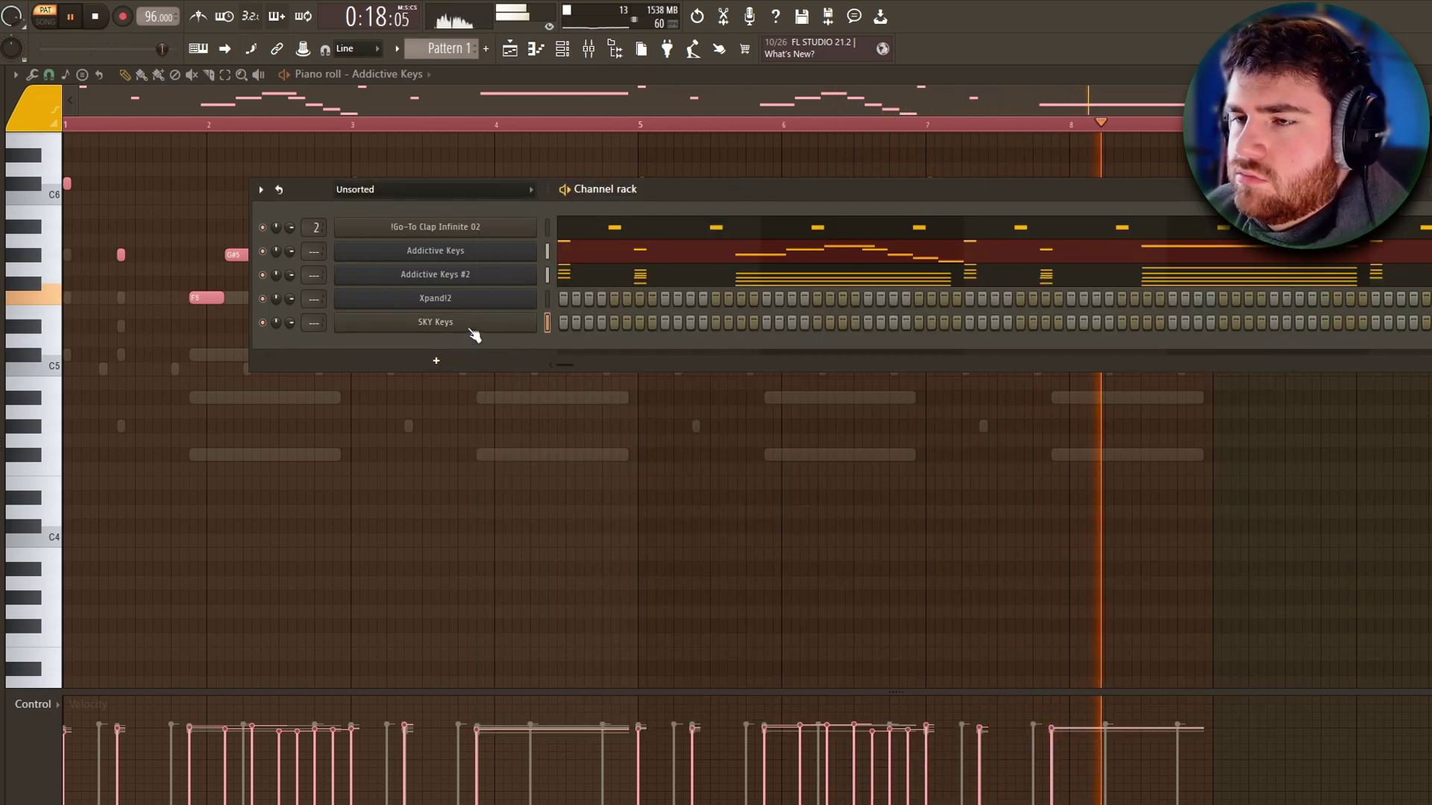
Open the piano roll of the SKY Keys channel with all eight bars in view.
right_click(531, 322)
left_click(603, 325)
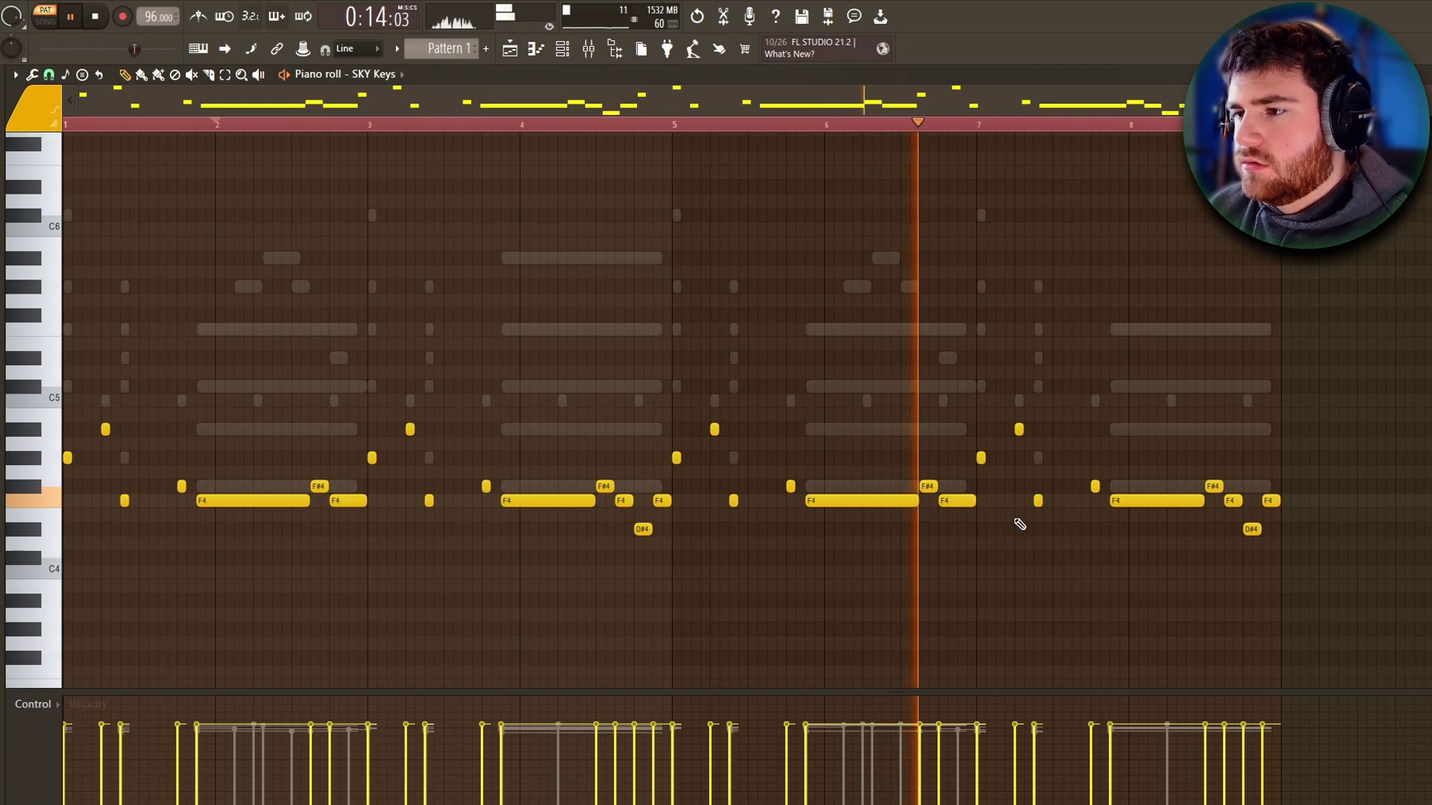
scroll(984, 537, "down", 2)
Route the SKY Keys channel to mixer track 3 and adjust the plugin's Attack.
key("F6")
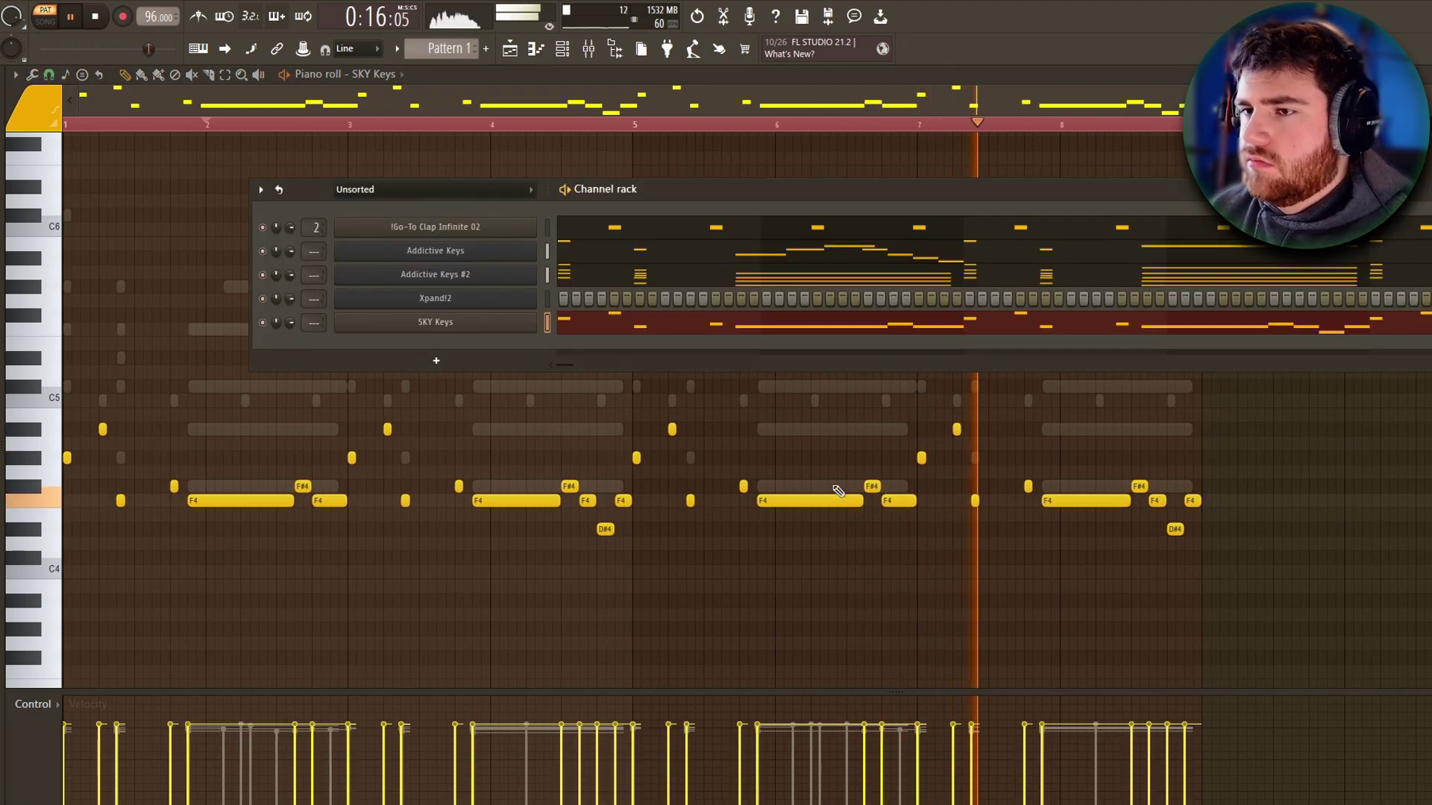
key("ctrl+l")
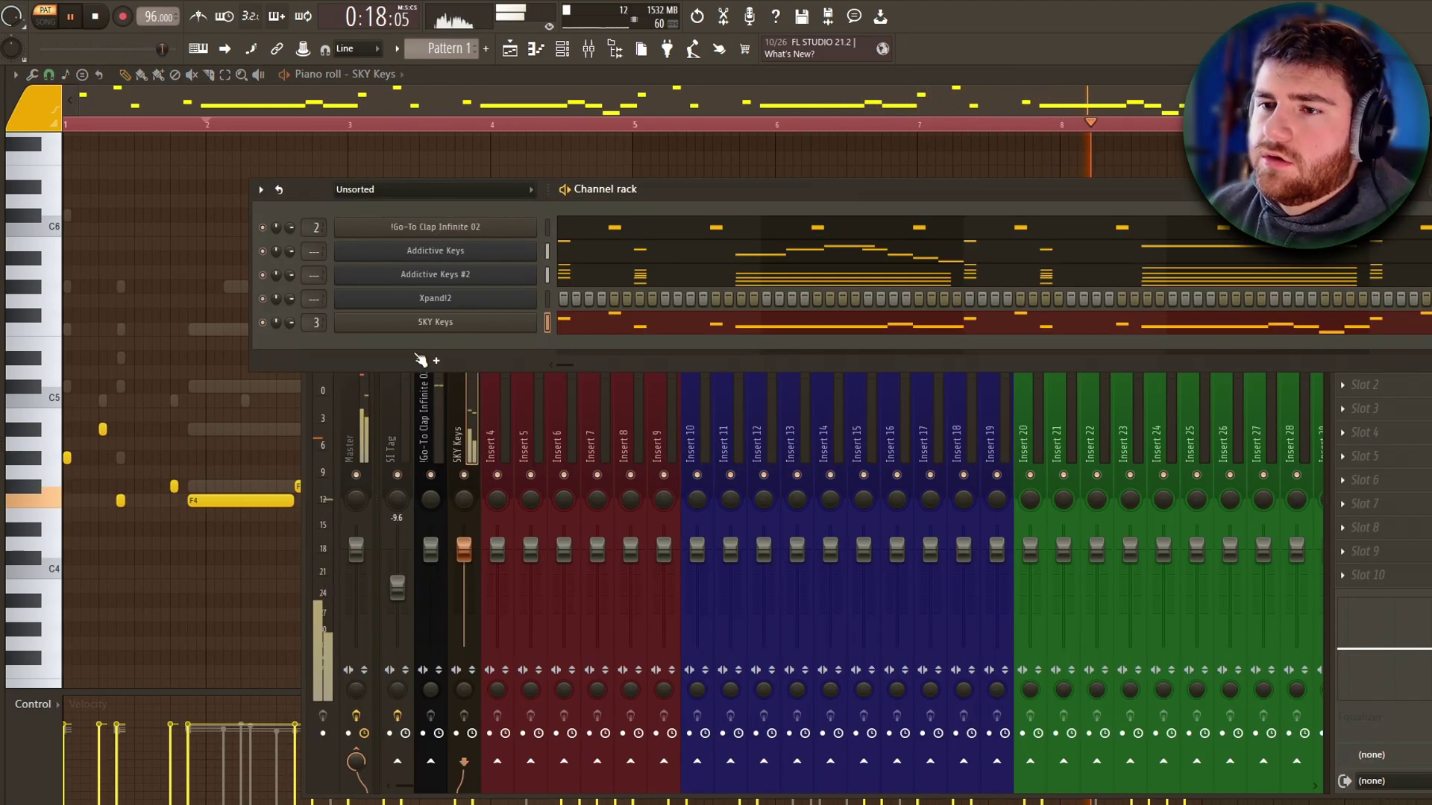
left_click(417, 321)
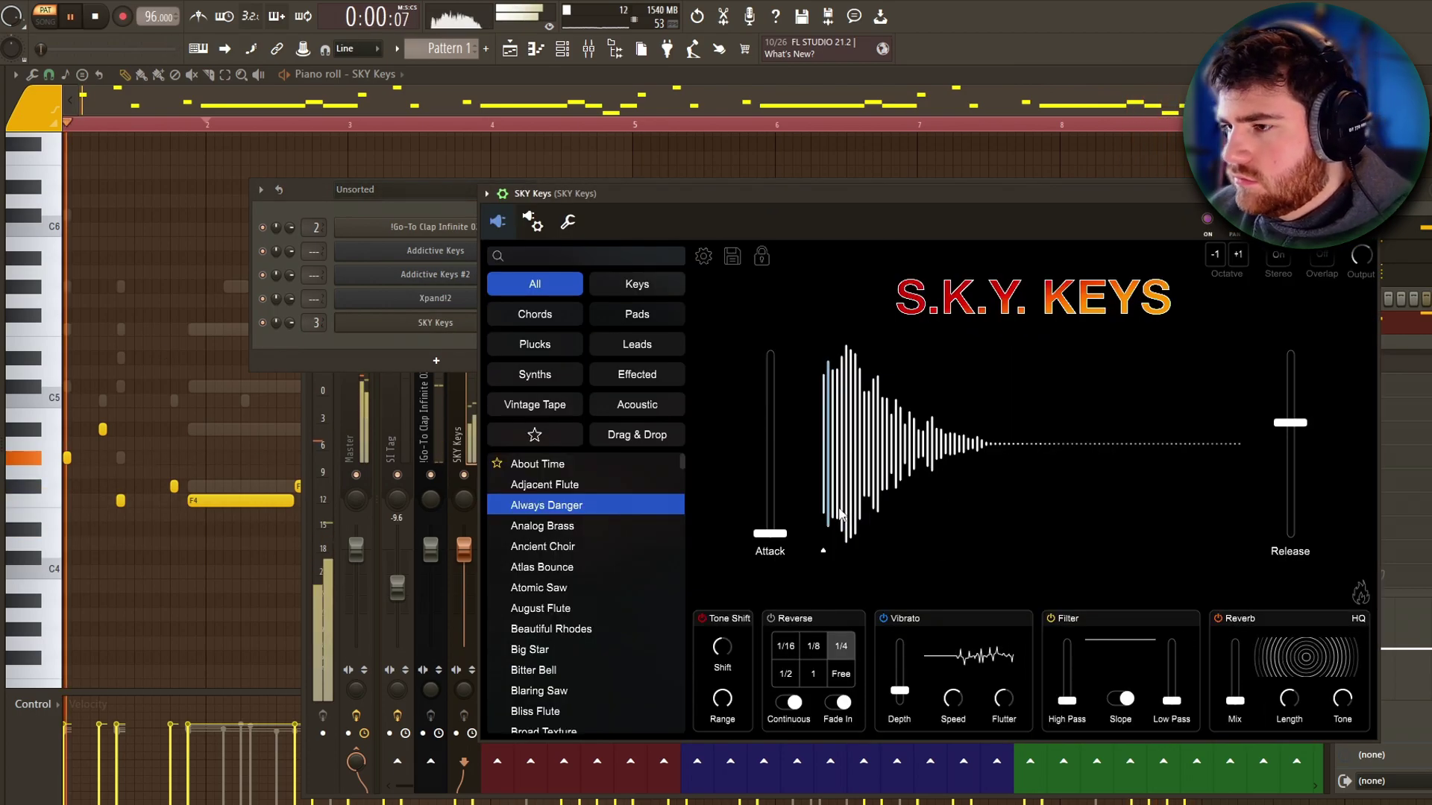
mouse_move(771, 529)
left_mouse_down()
mouse_move(770, 547)
mouse_move(828, 552)
left_mouse_up()
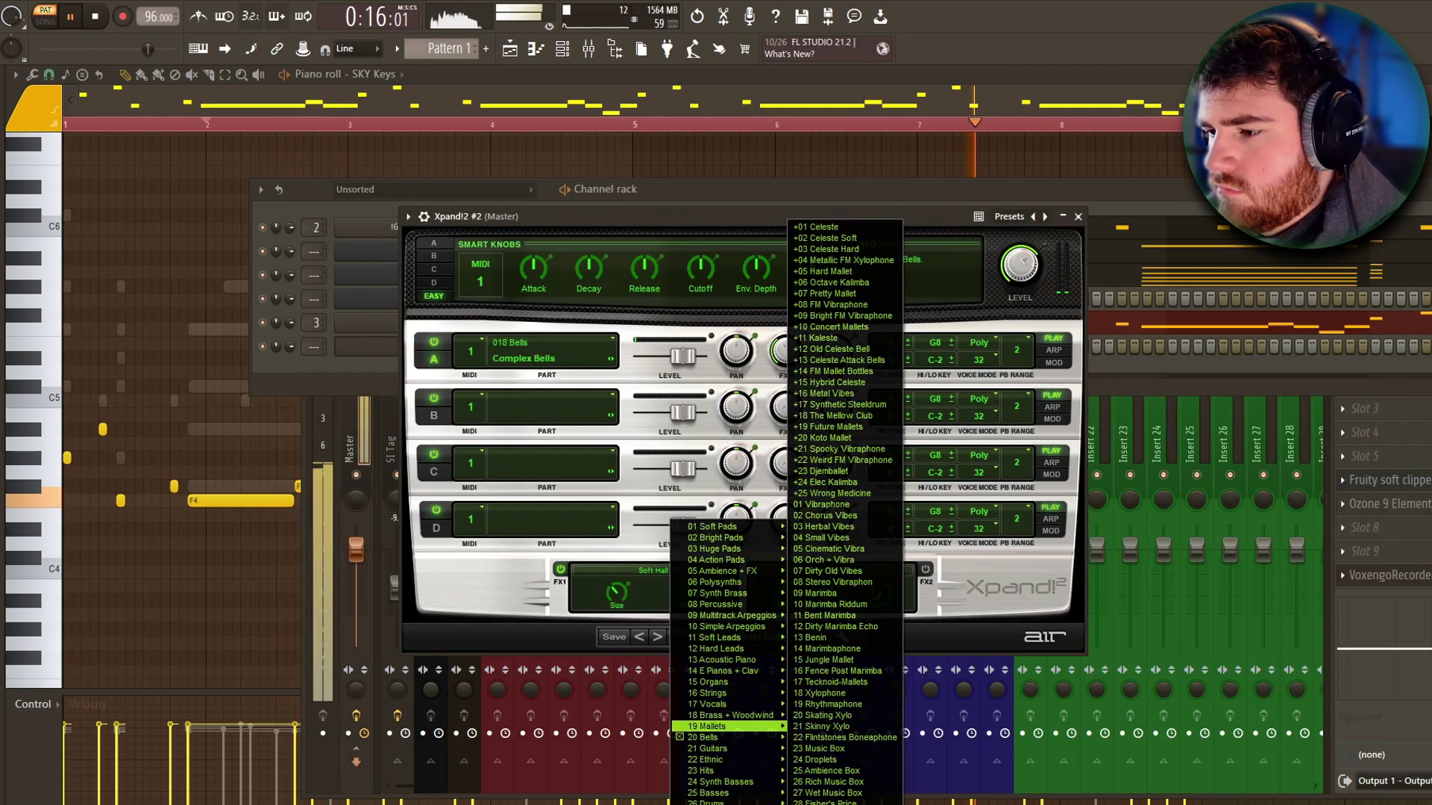
Audition the Mallets presets in Xpand!2 #2, load 28 Fisher's Price and close the plugin window.
left_click(828, 804)
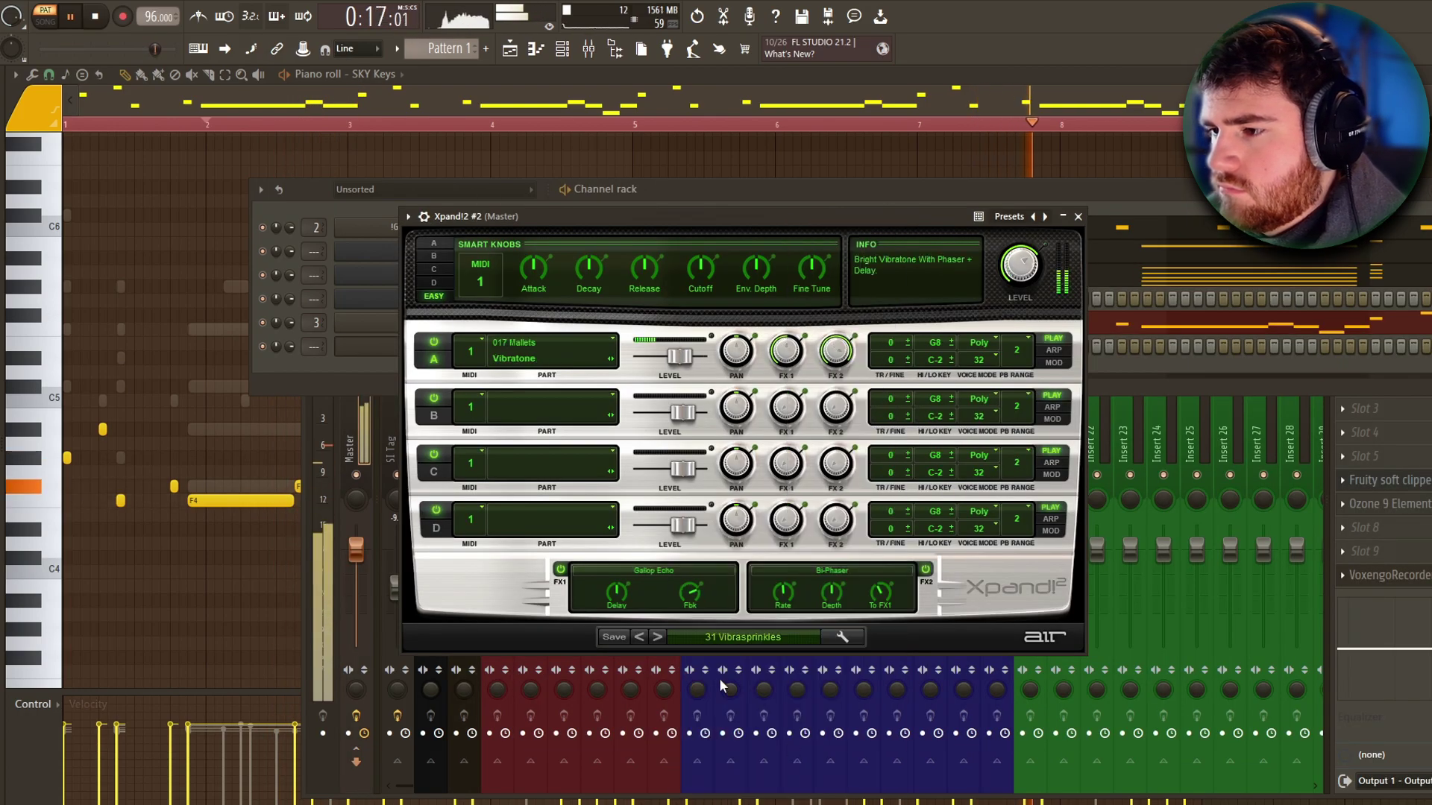
double_click(639, 637)
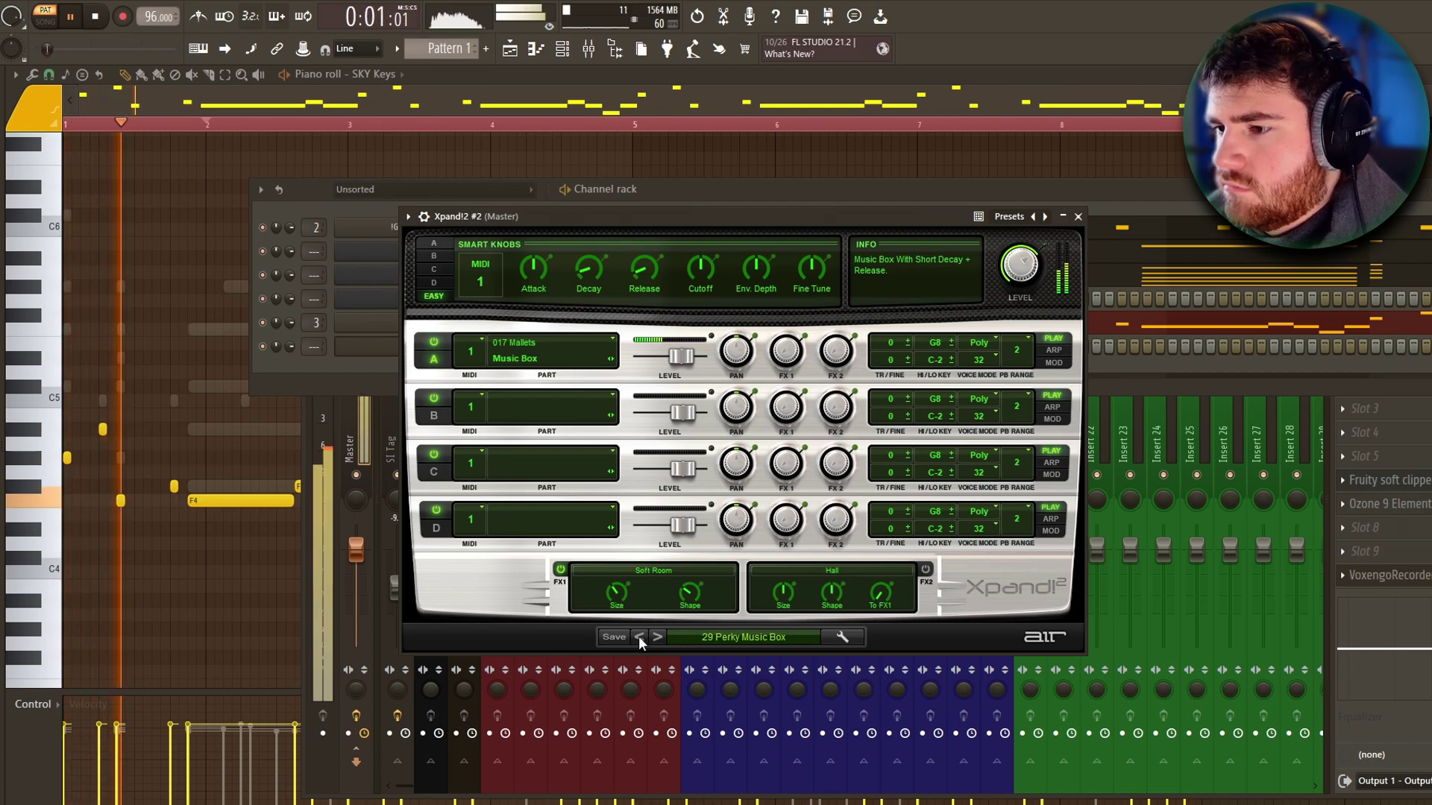
left_click(638, 636)
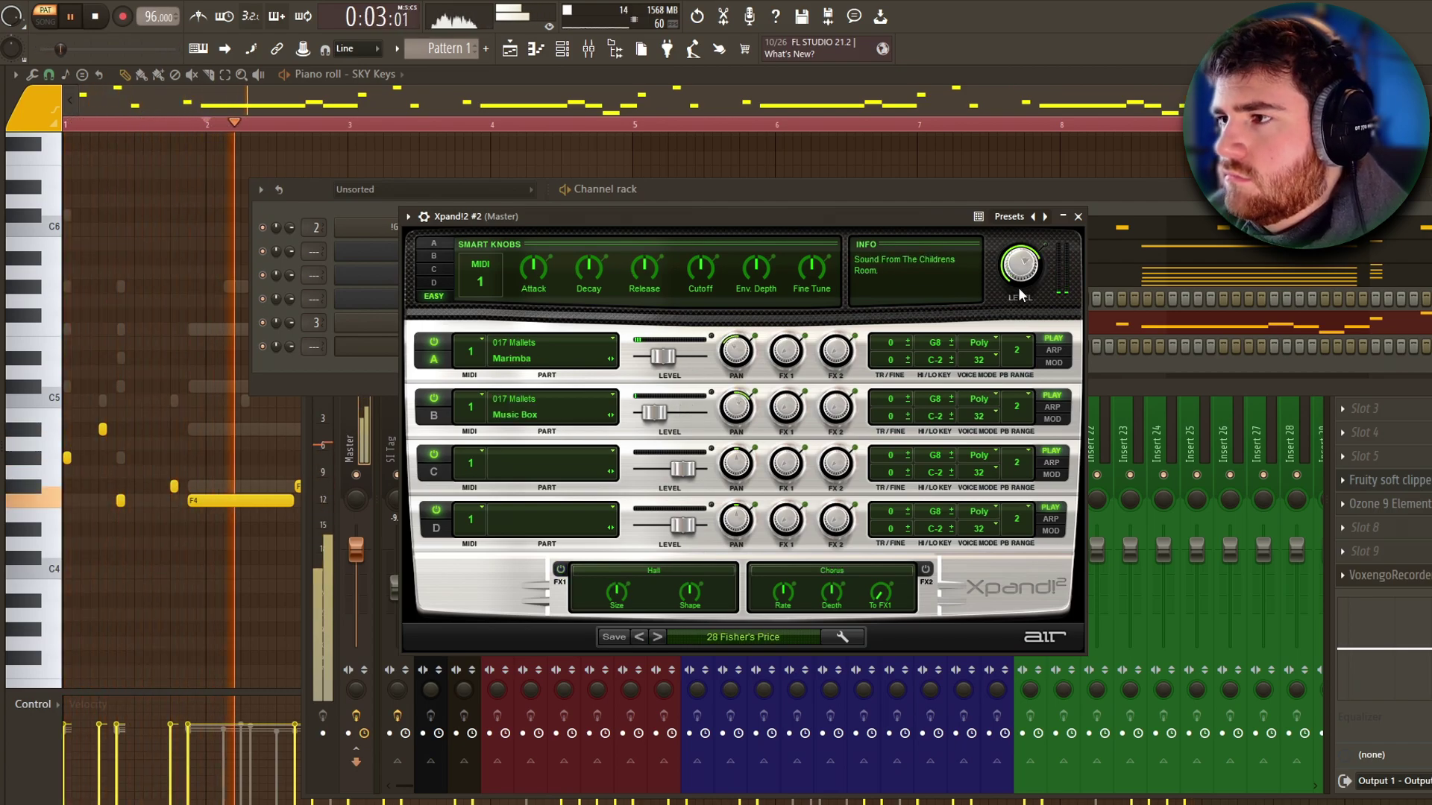
left_click(1078, 216)
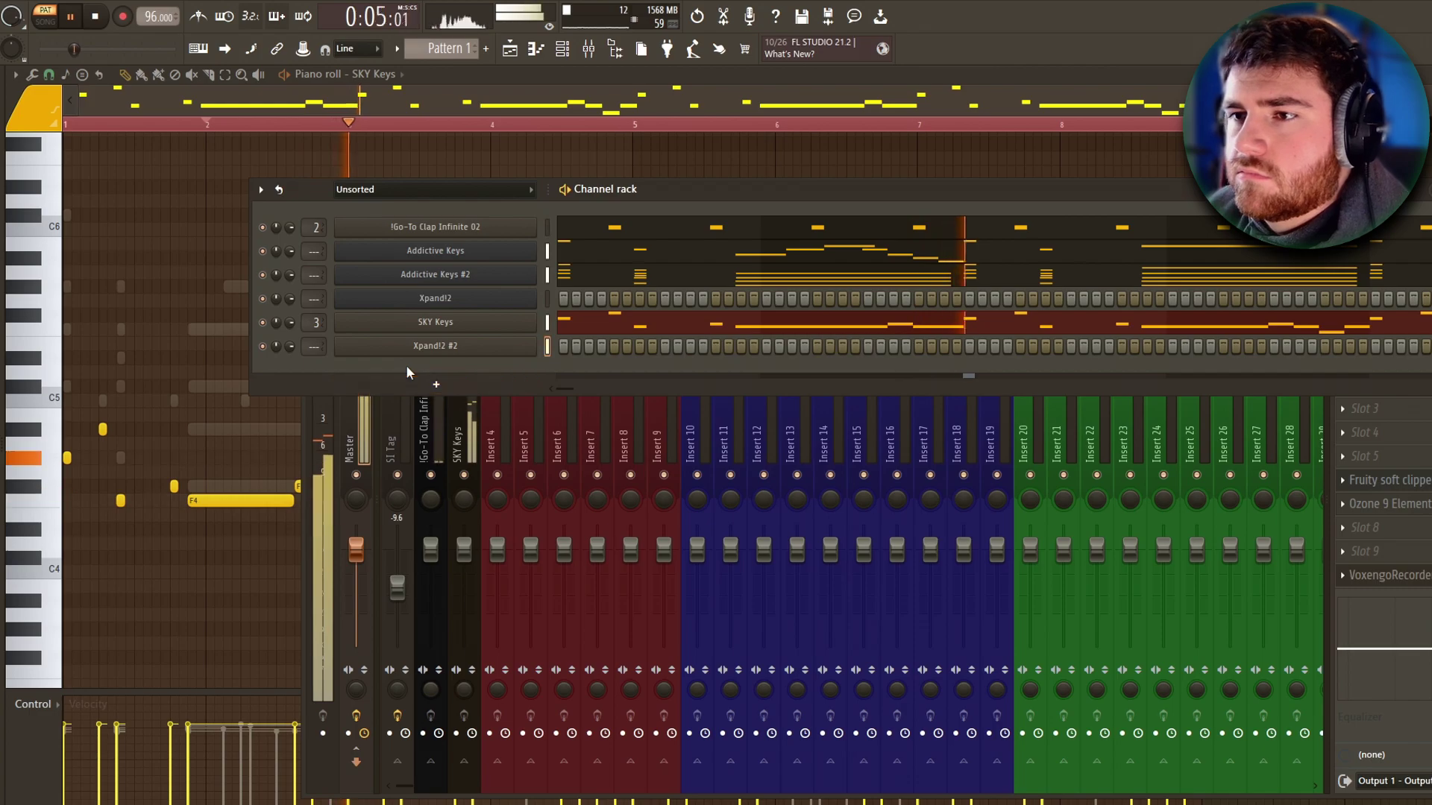
Open the piano roll of the Xpand!2 #2 channel.
right_click(534, 341)
left_click(567, 343)
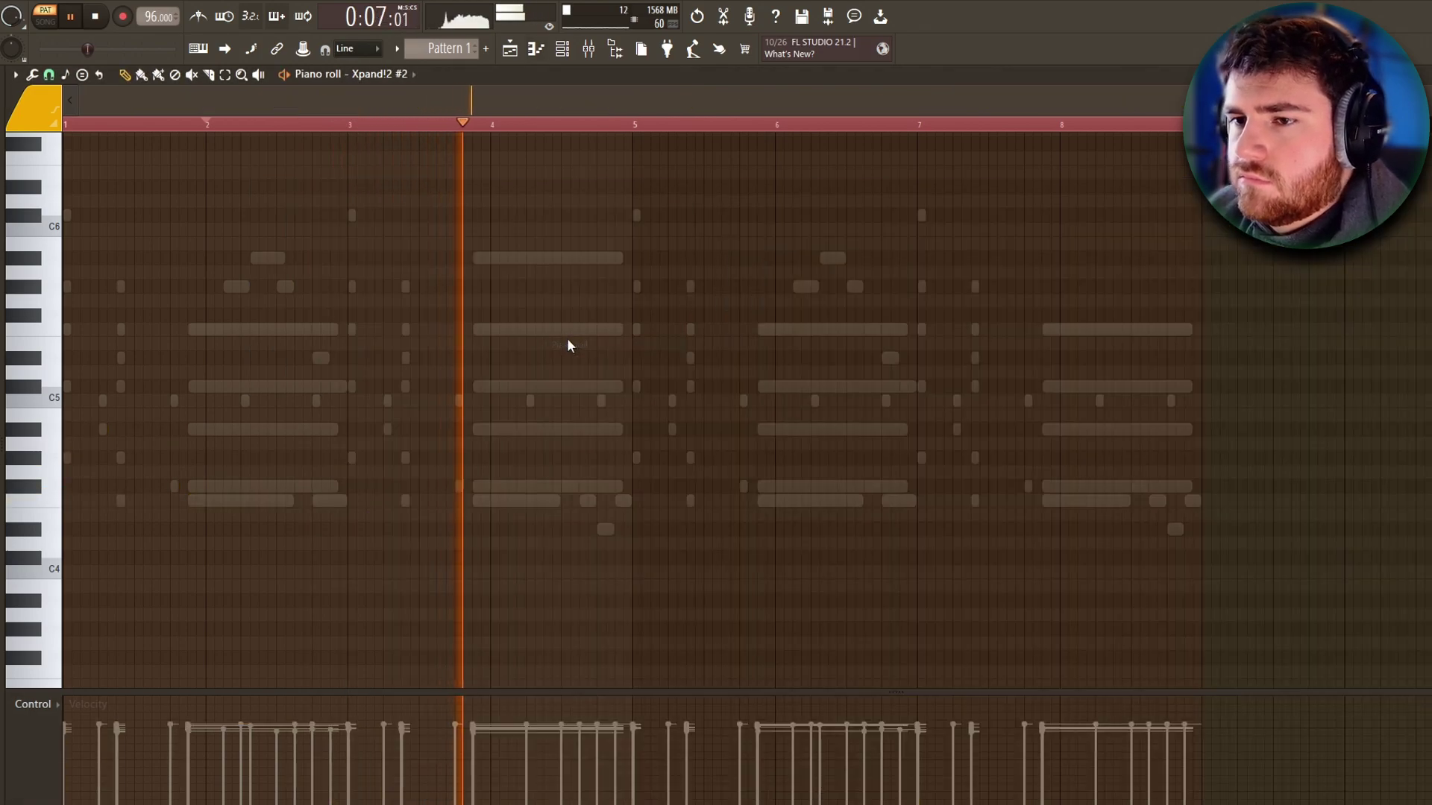
scroll(179, 569, "down", 3)
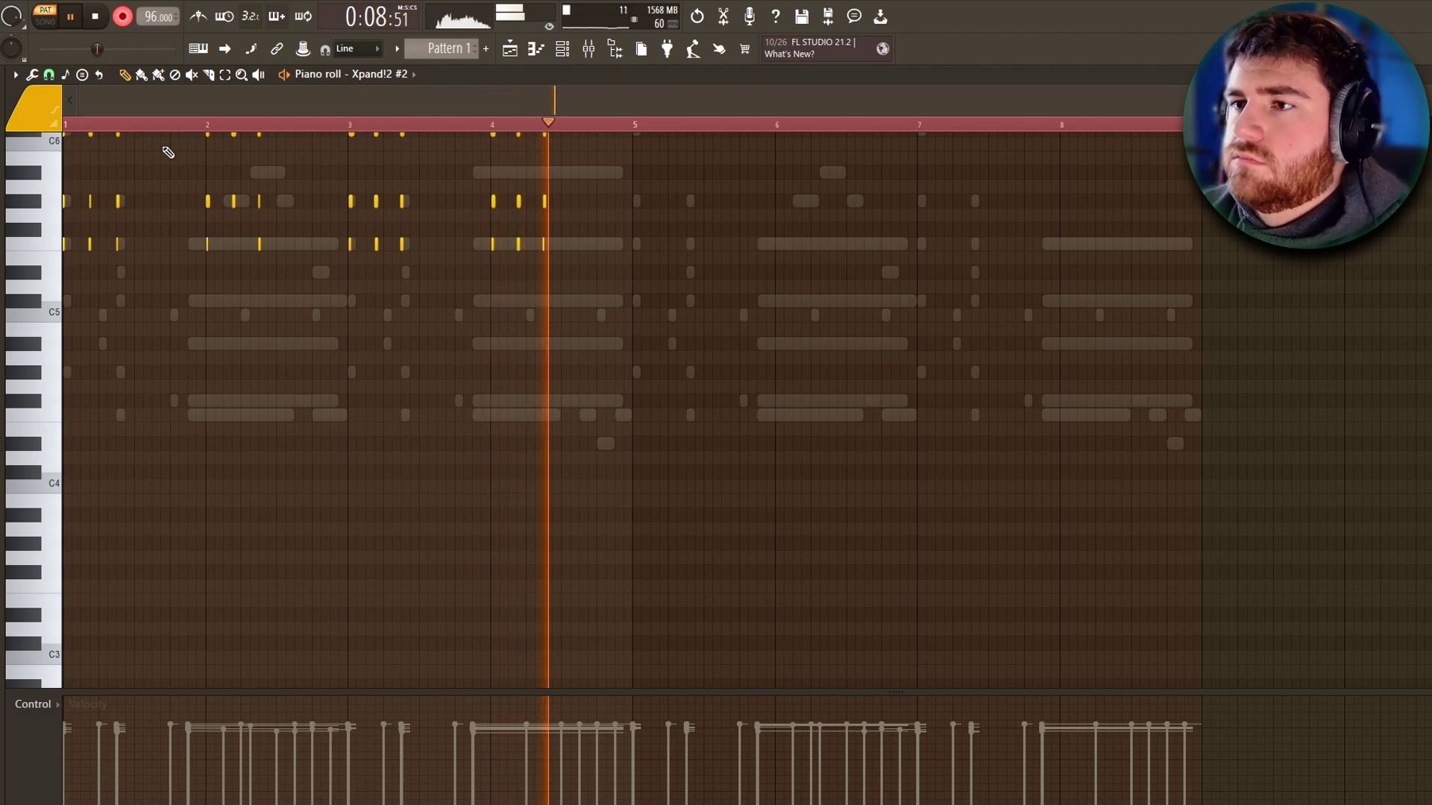
Quantize all recorded Xpand!2 #2 notes to even lengths and velocities, and add the missing F5 to bar 2's second chord.
scroll(410, 513, "up", 5)
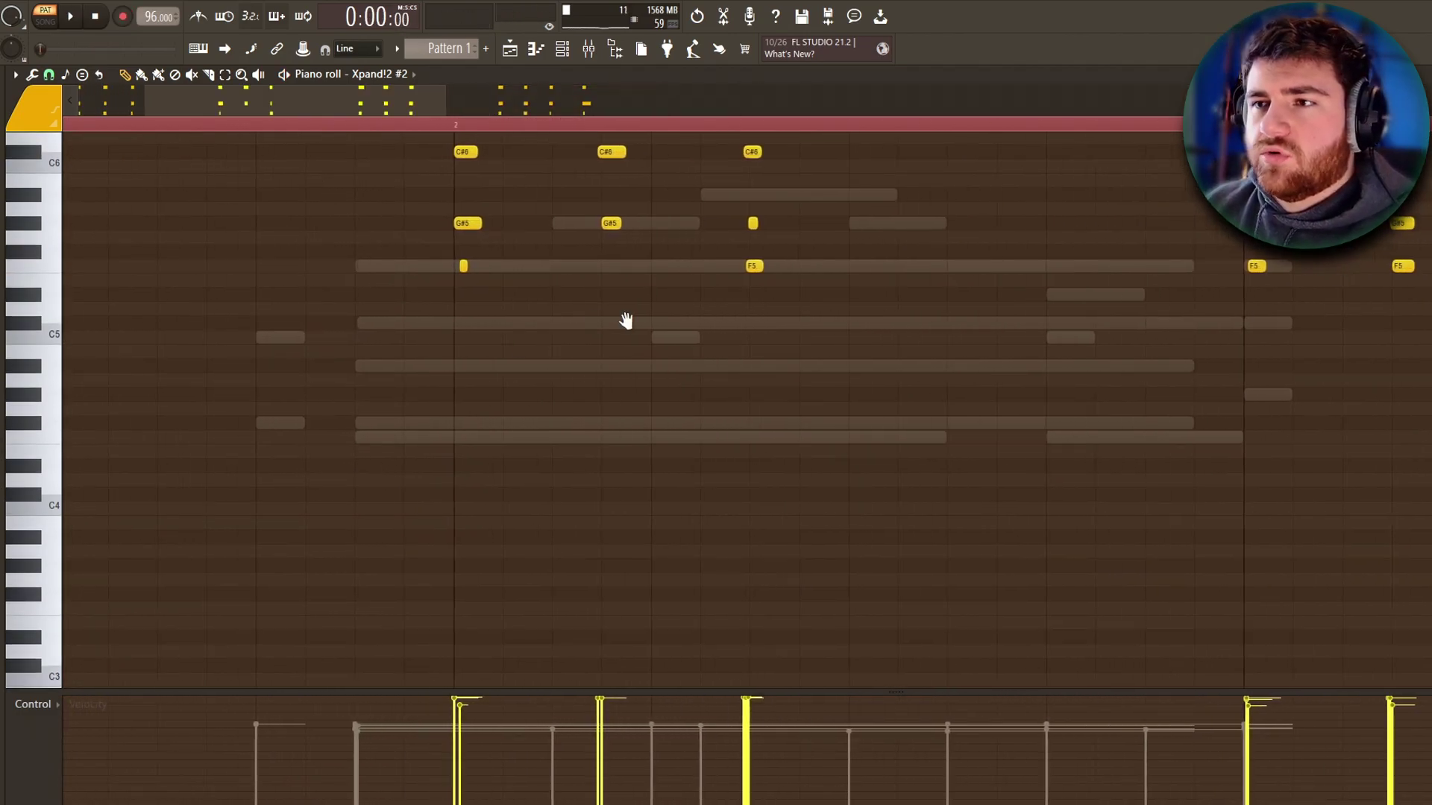
left_click_drag(626, 320, 1005, 328)
key("ctrl+a")
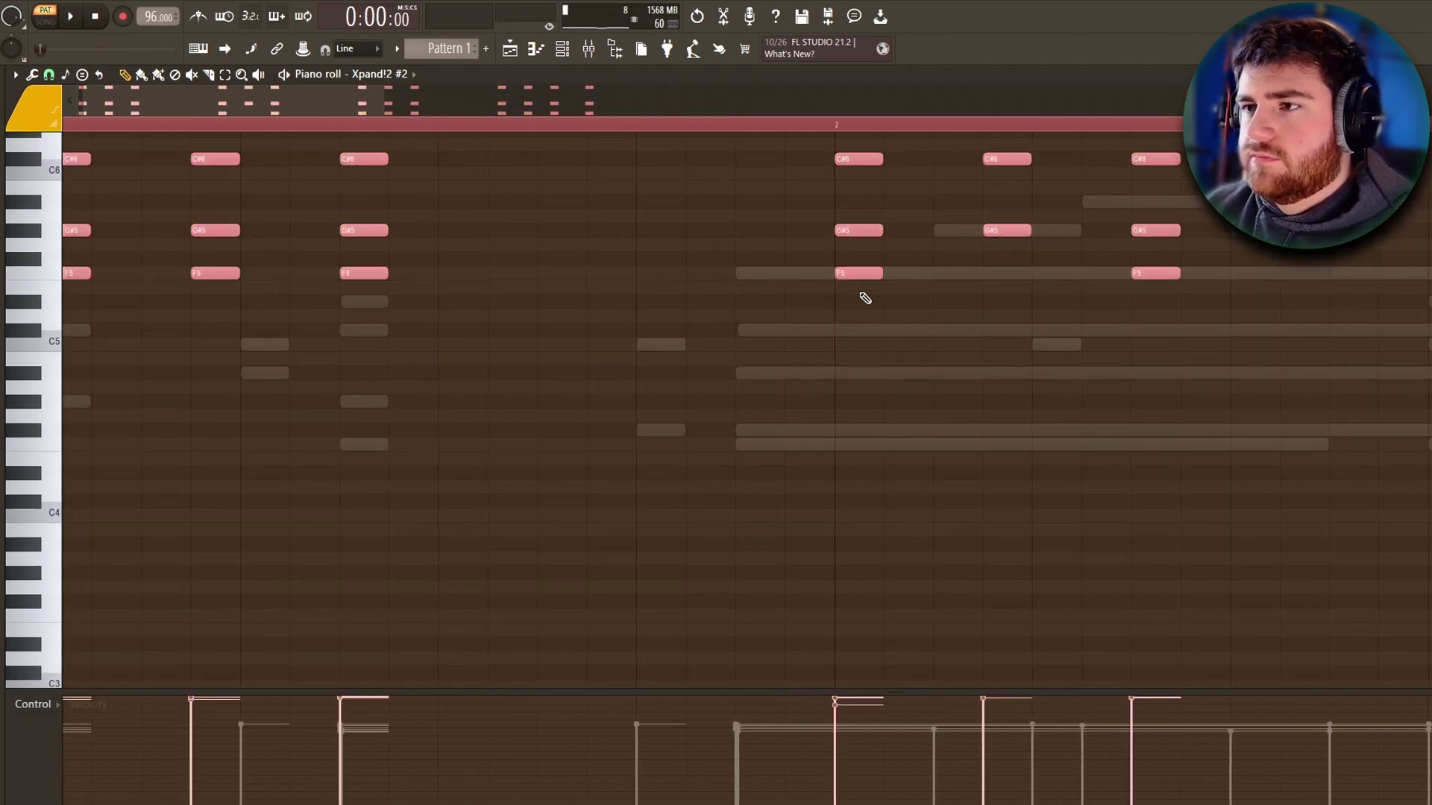
scroll(470, 343, "down", 3)
scroll(340, 464, "up", 3)
scroll(339, 464, "down", 5)
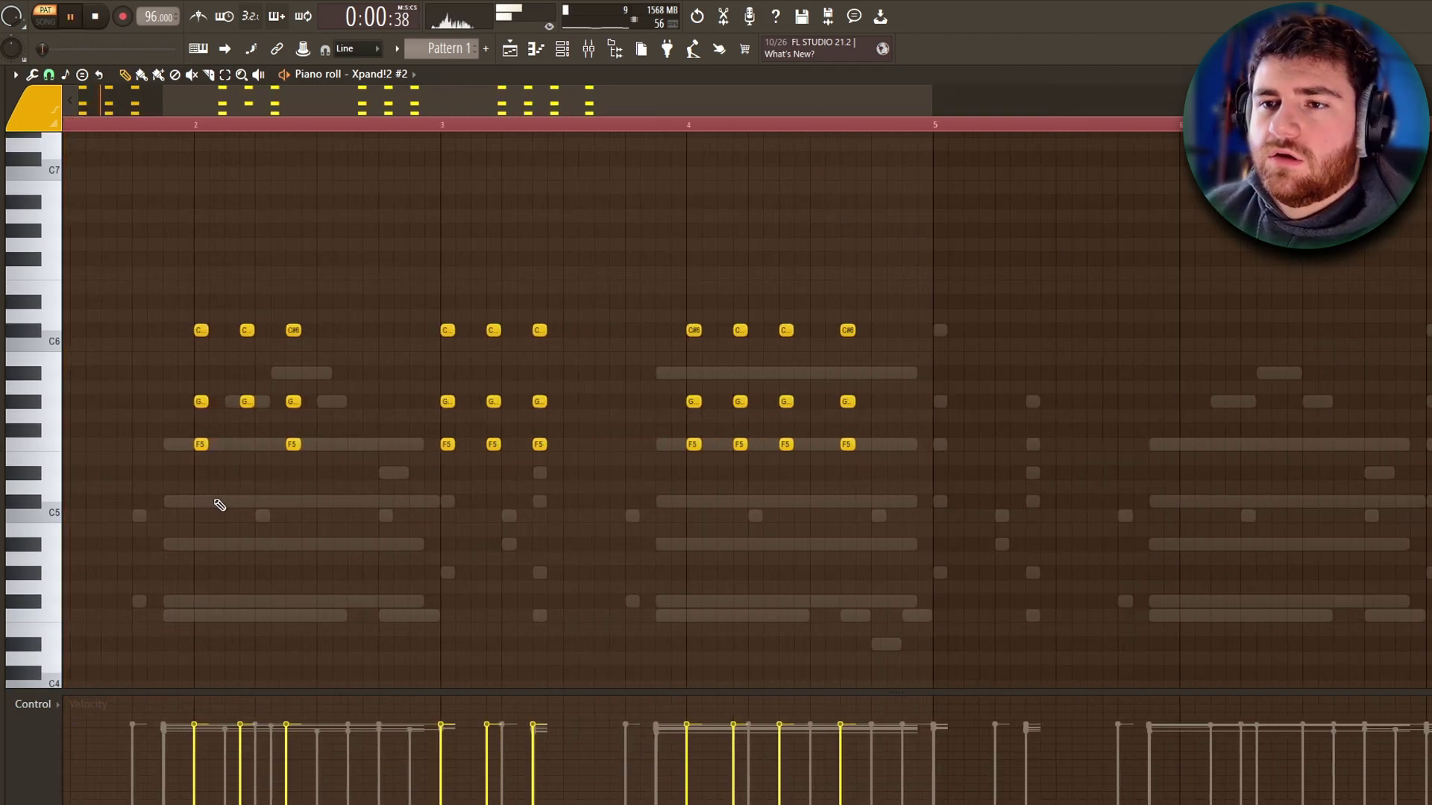
scroll(217, 502, "up", 2)
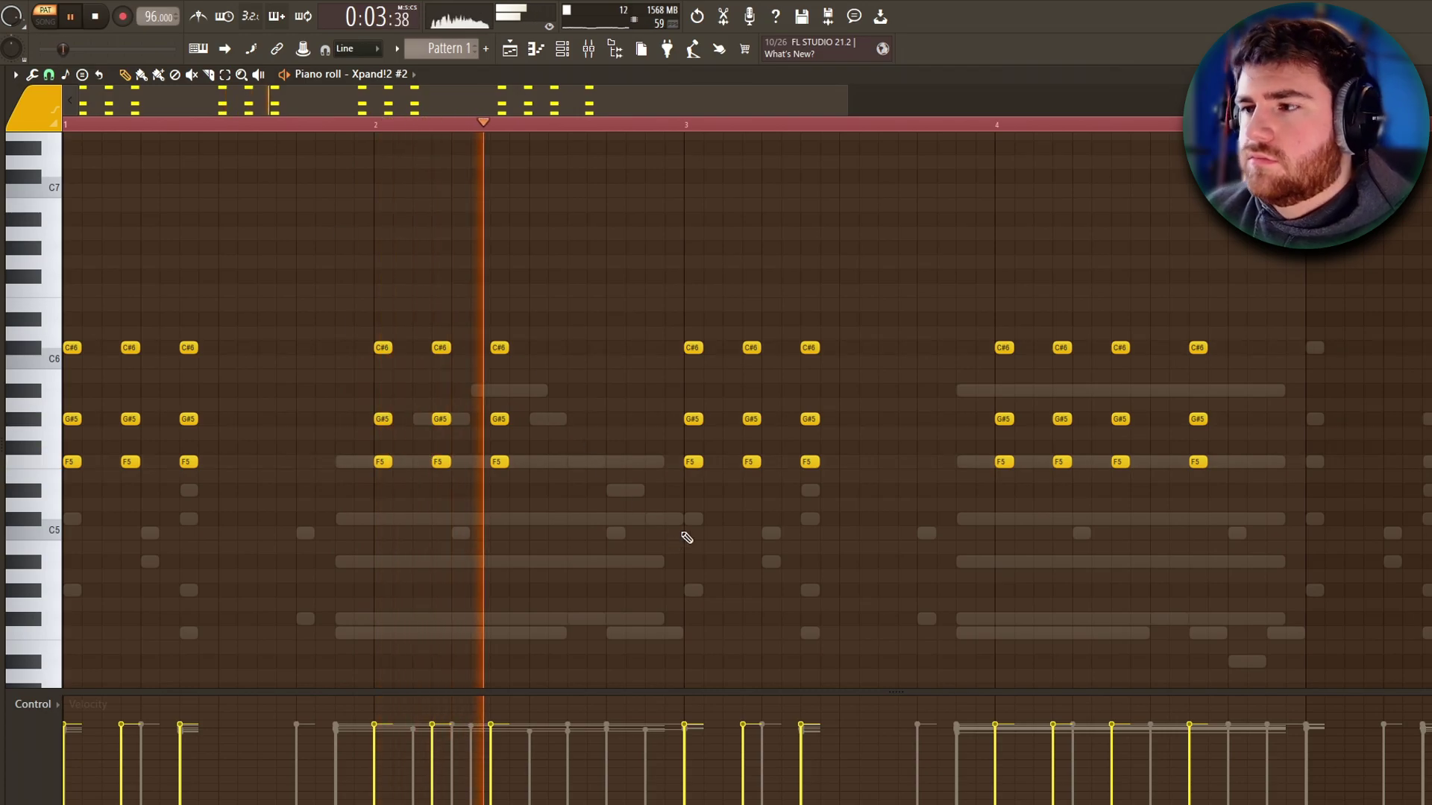
Randomize the velocity levels of all Xpand!2 #2 chord notes in bars 1 to 4.
key("ctrl+a")
scroll(672, 530, "down", 2)
left_click(32, 74)
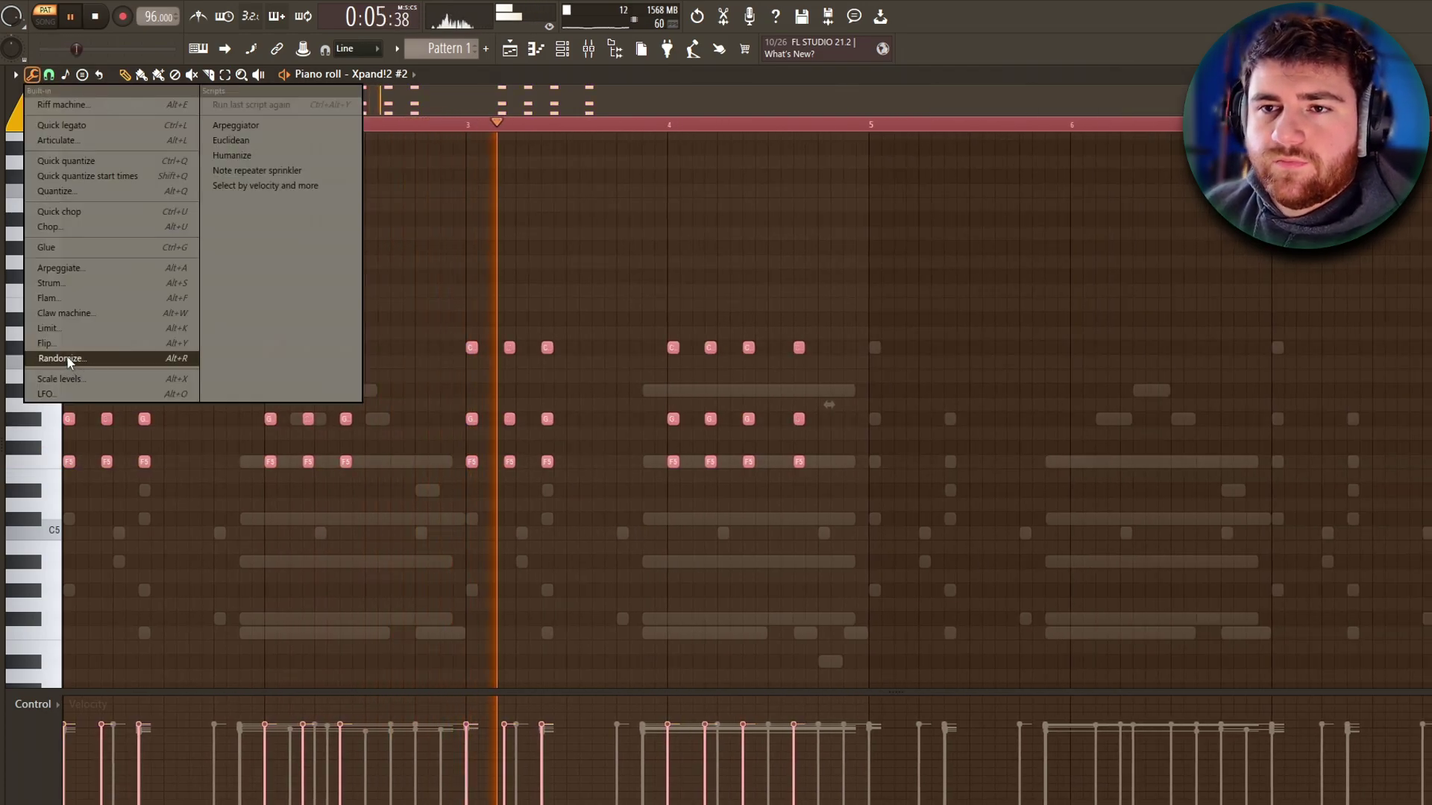
left_click(66, 358)
left_click(850, 571)
left_click(76, 164)
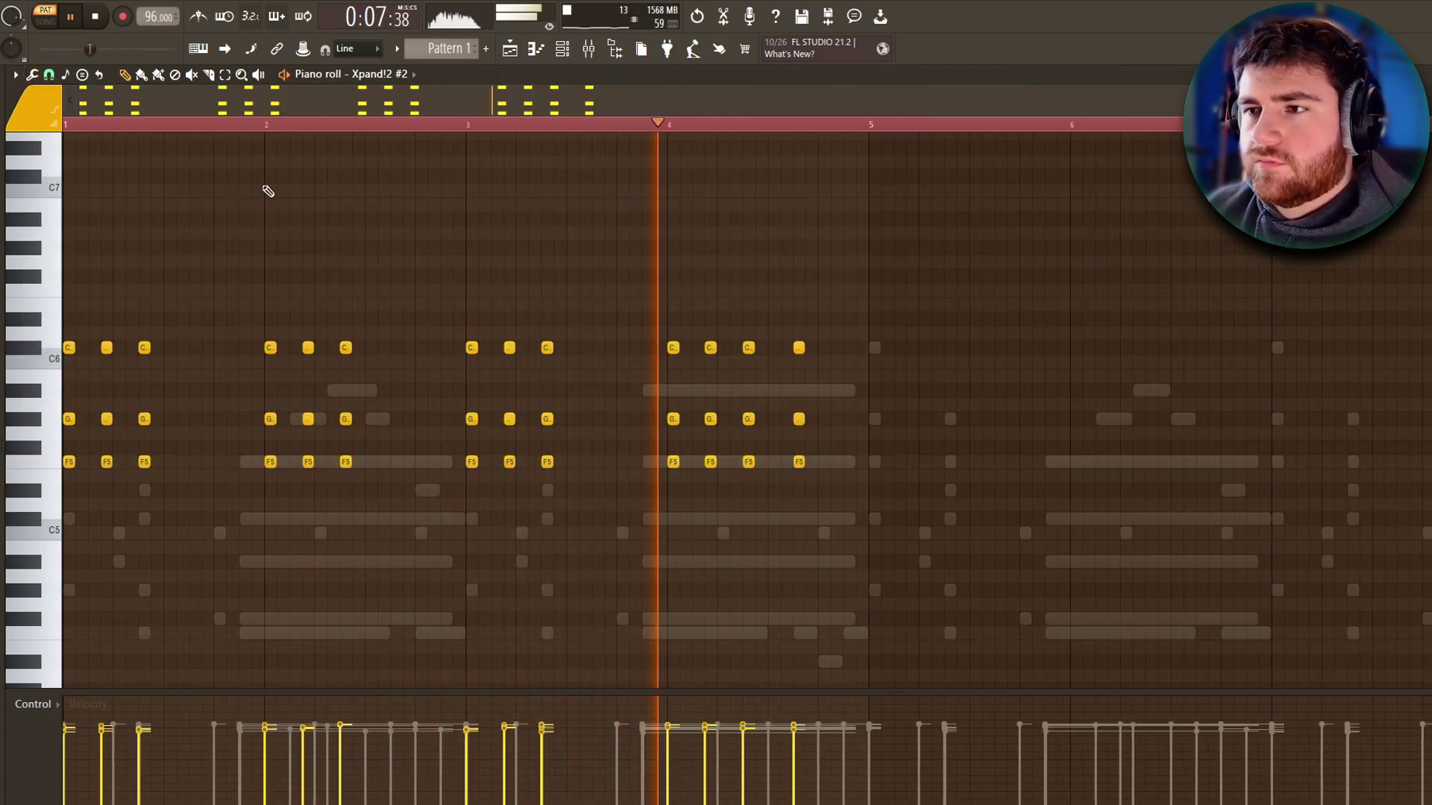
Load the Ethereal Earth library in Kontakt 7 and open its SEQ page.
left_click(49, 74)
left_click(33, 74)
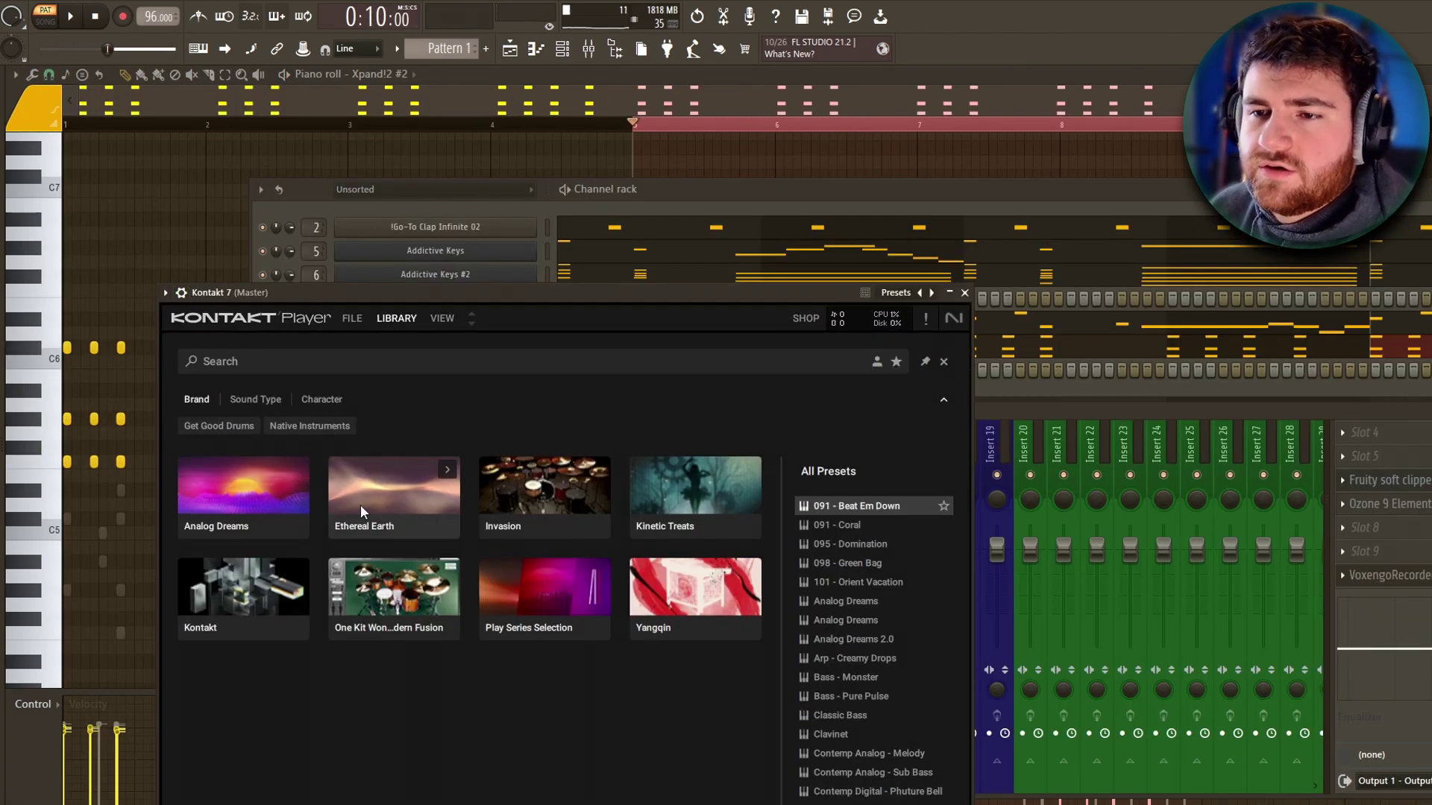
left_click(361, 504)
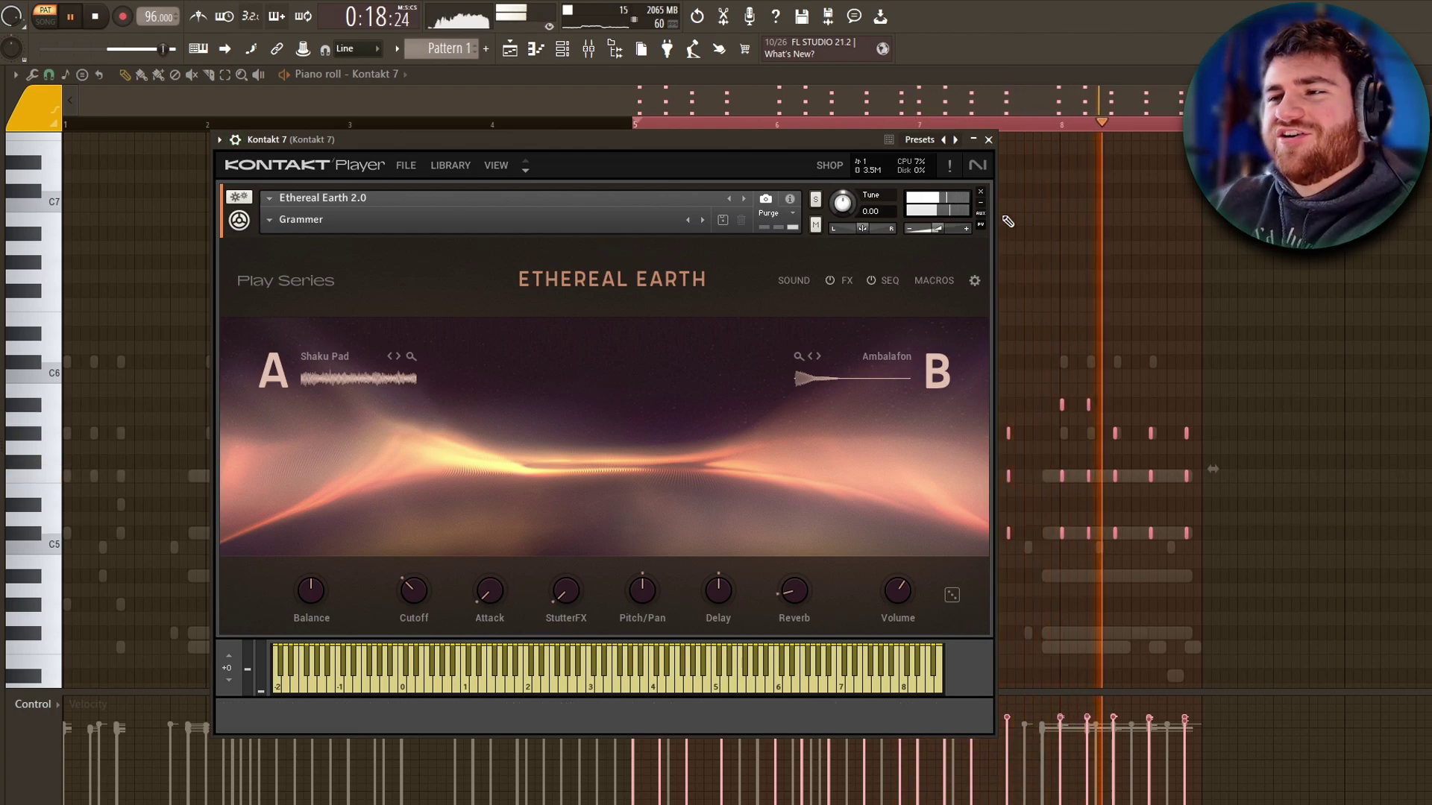
left_click(883, 281)
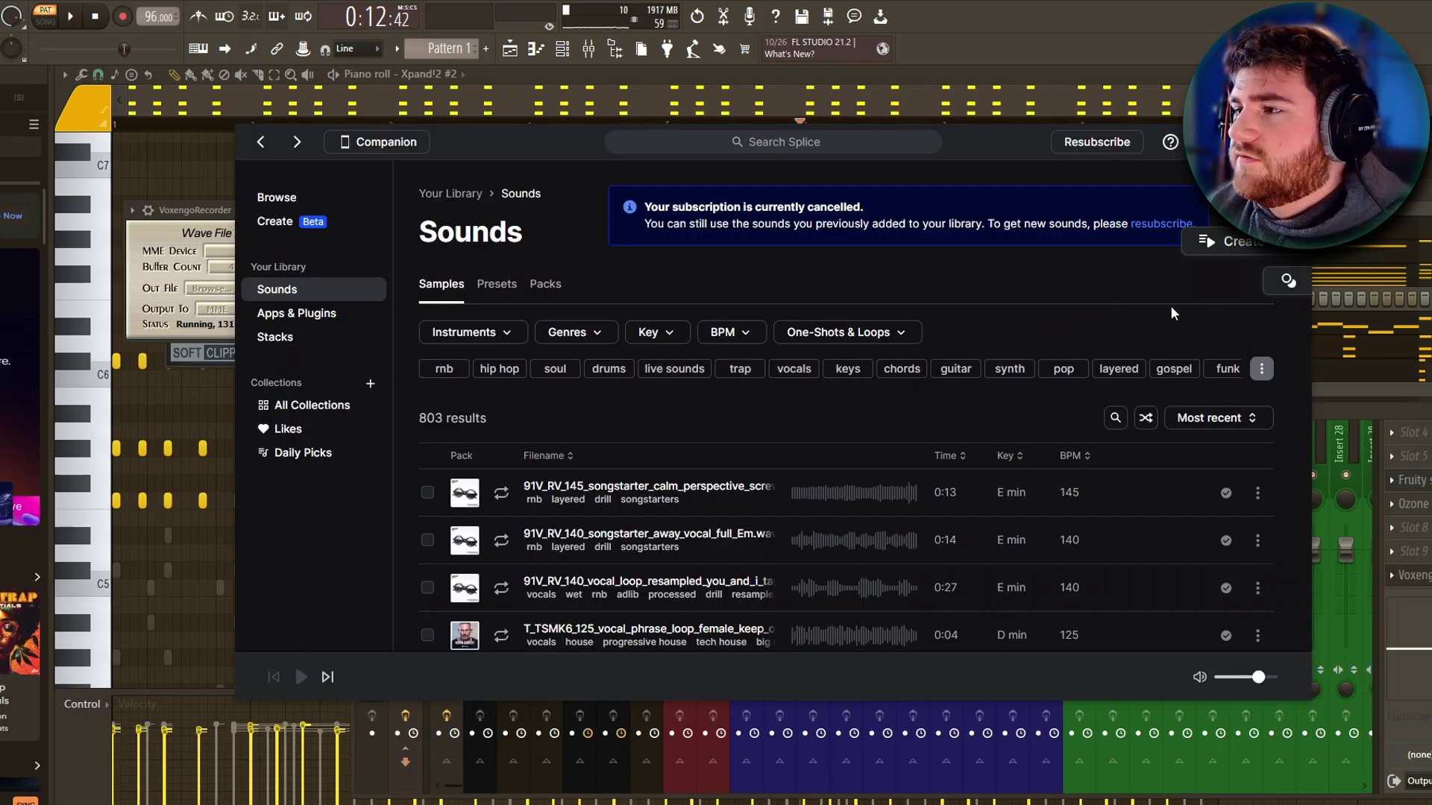
Filter the Splice library samples to drums and search the filenames for 96.
scroll(692, 380, "down", 3)
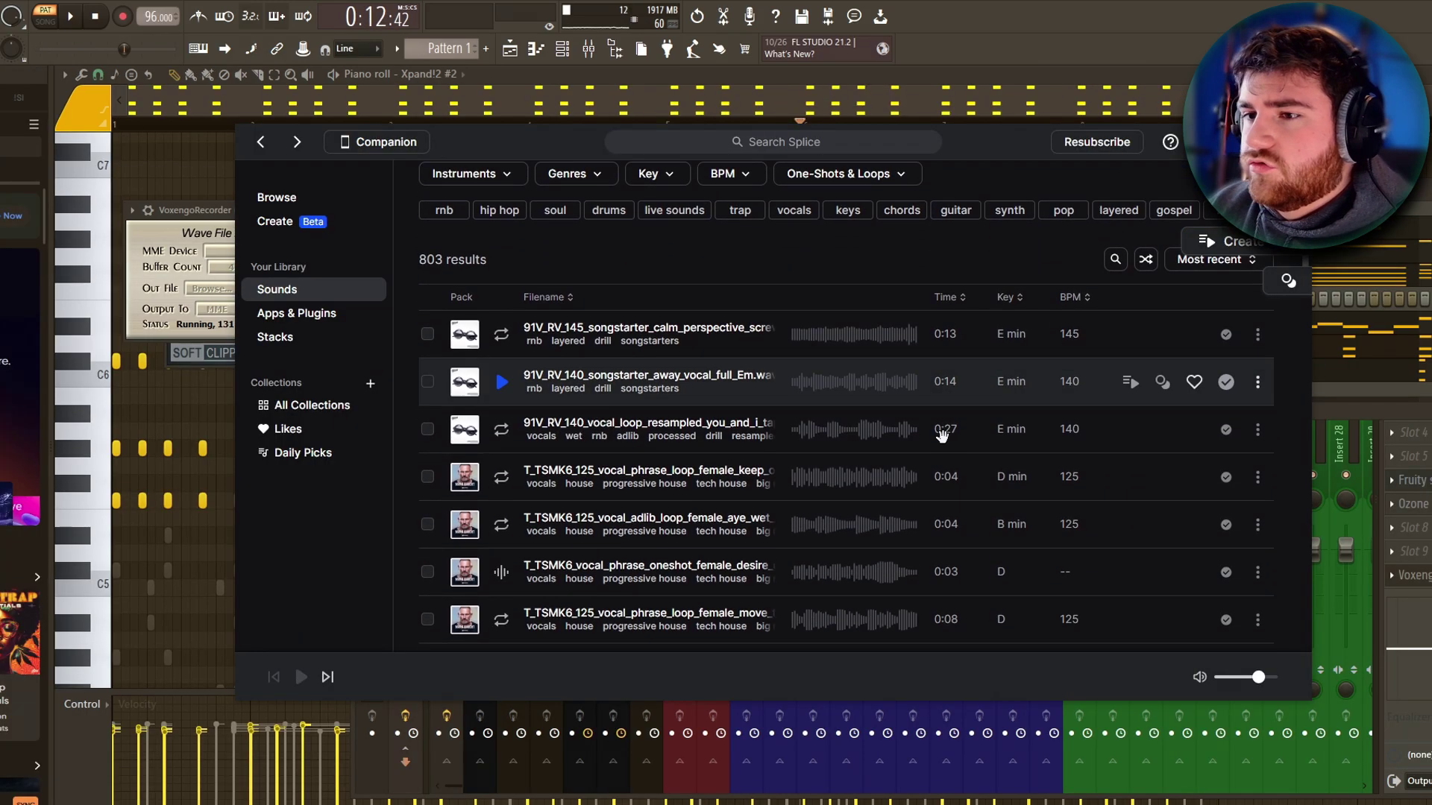
scroll(692, 466, "down", 3)
scroll(692, 422, "up", 6)
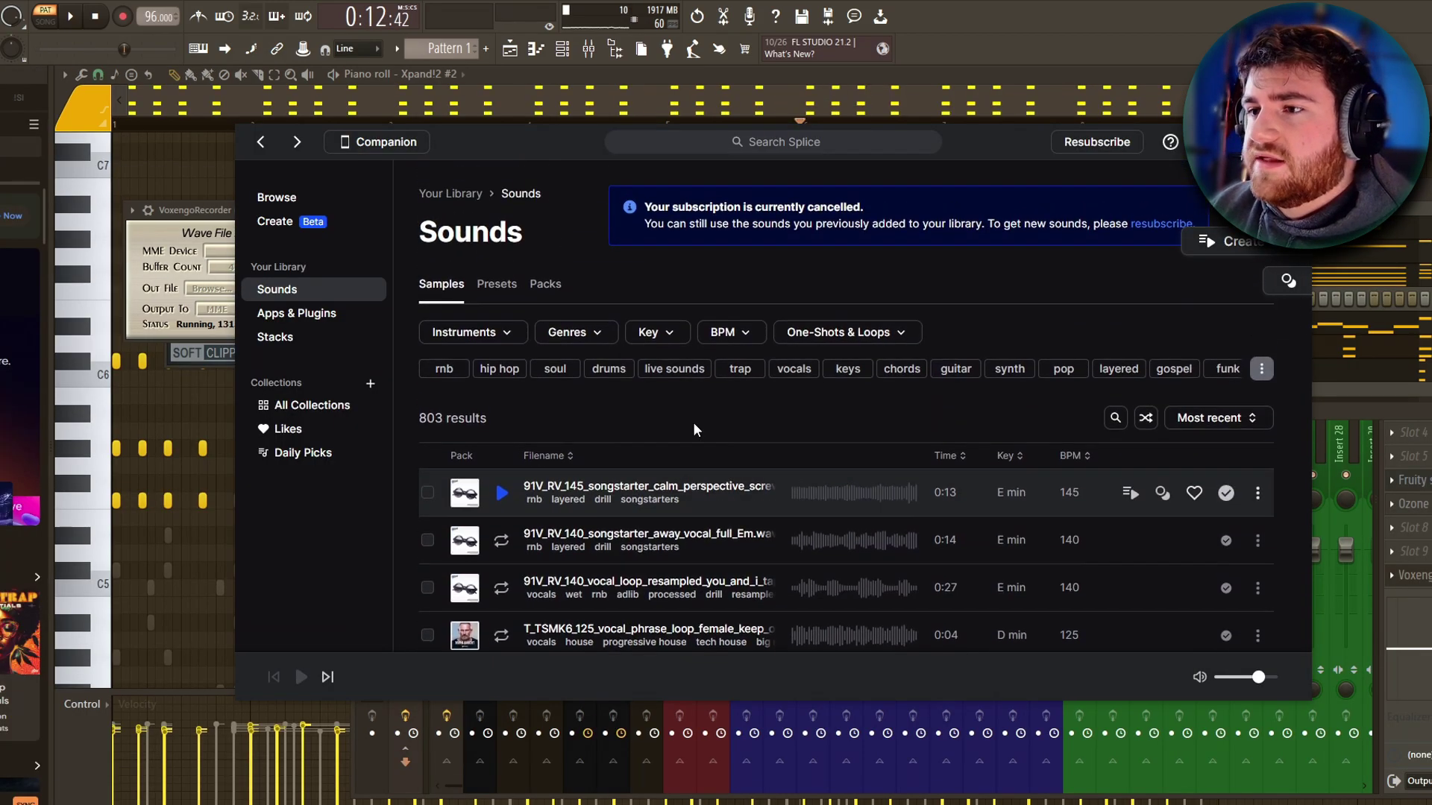
left_click(653, 334)
left_click(821, 291)
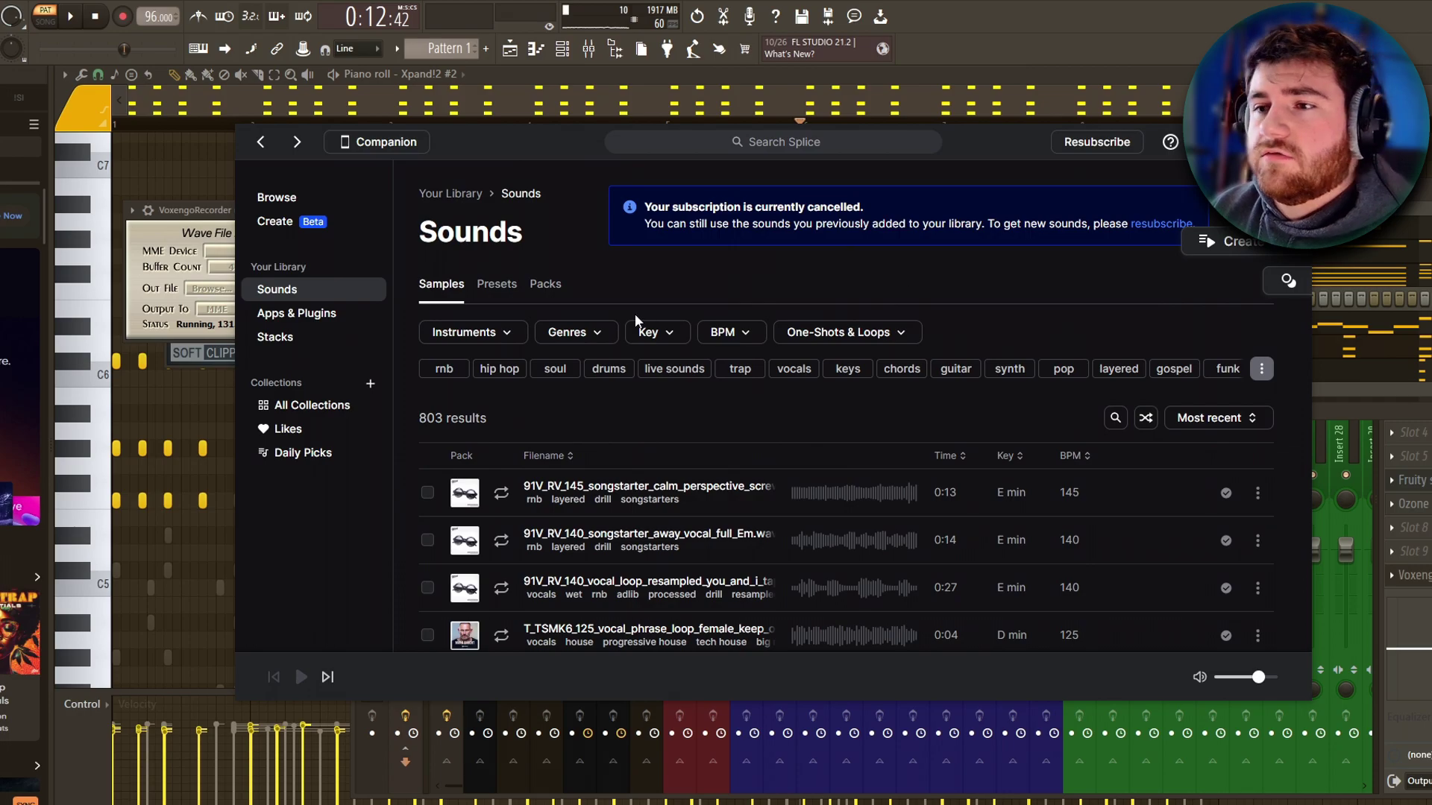
left_click(608, 369)
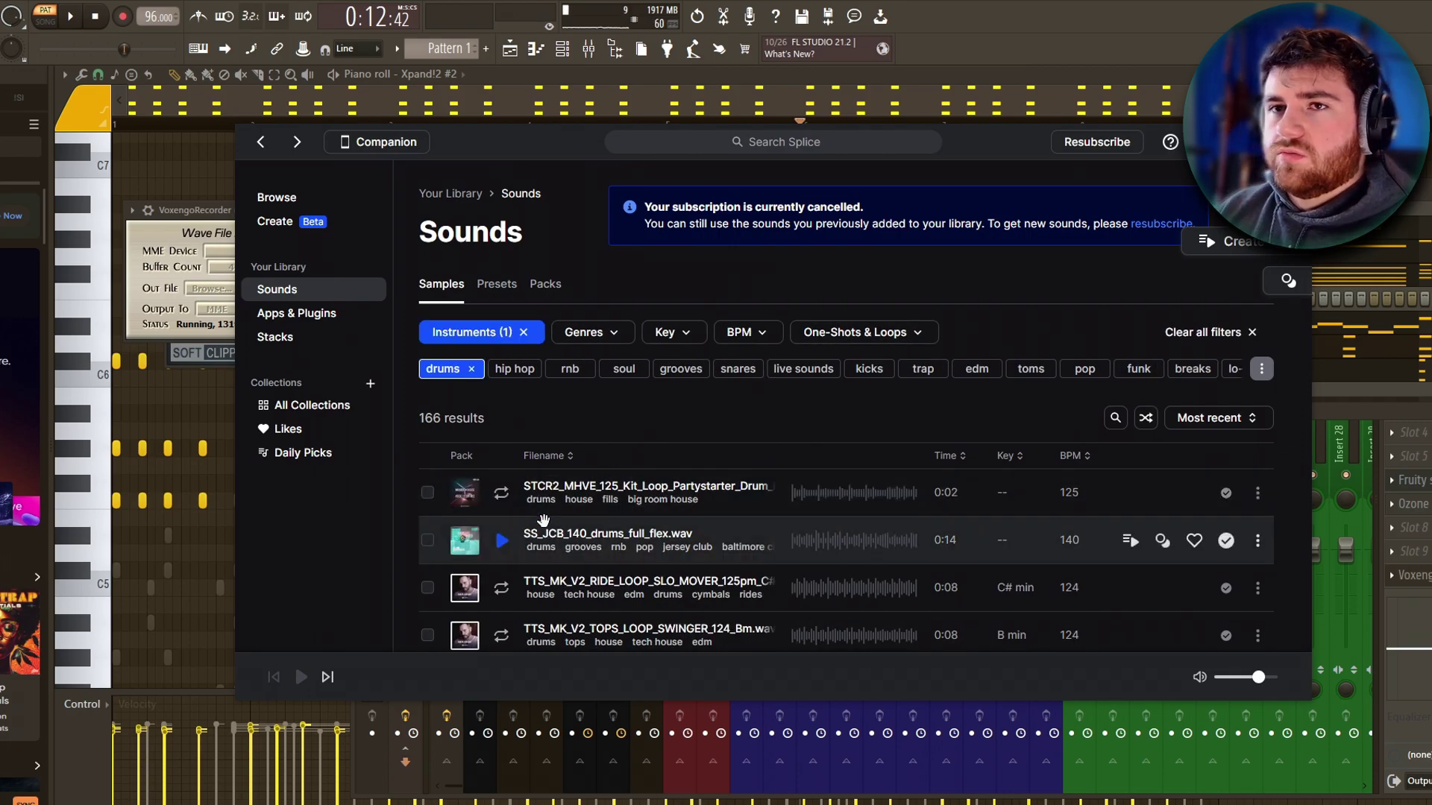
left_click(1115, 418)
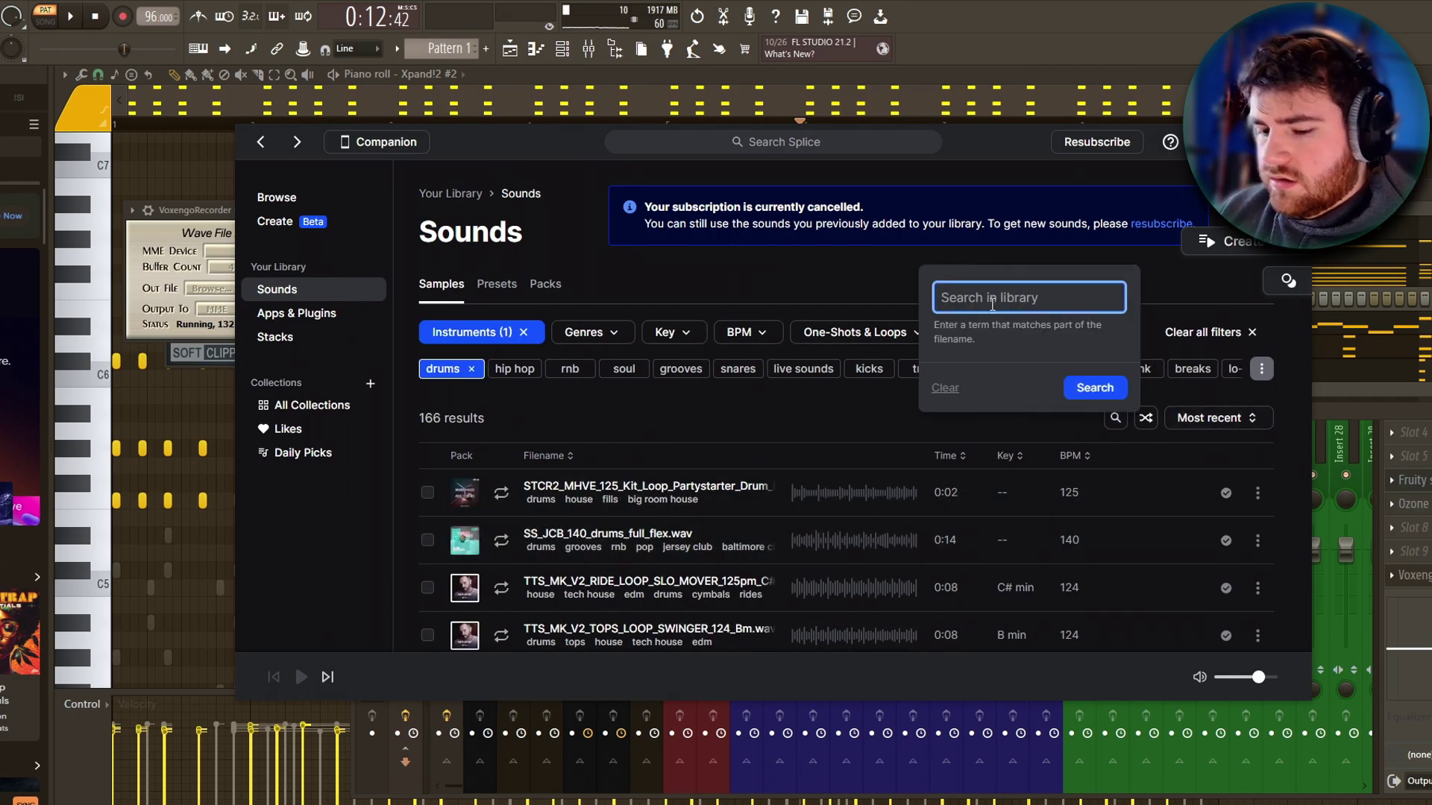
type("96")
key("Return")
Preview Lantern_96_Drums.wav, switch to FL Studio and place the loop twice in a row on playlist Track 10 from bar 21.
left_click(501, 494)
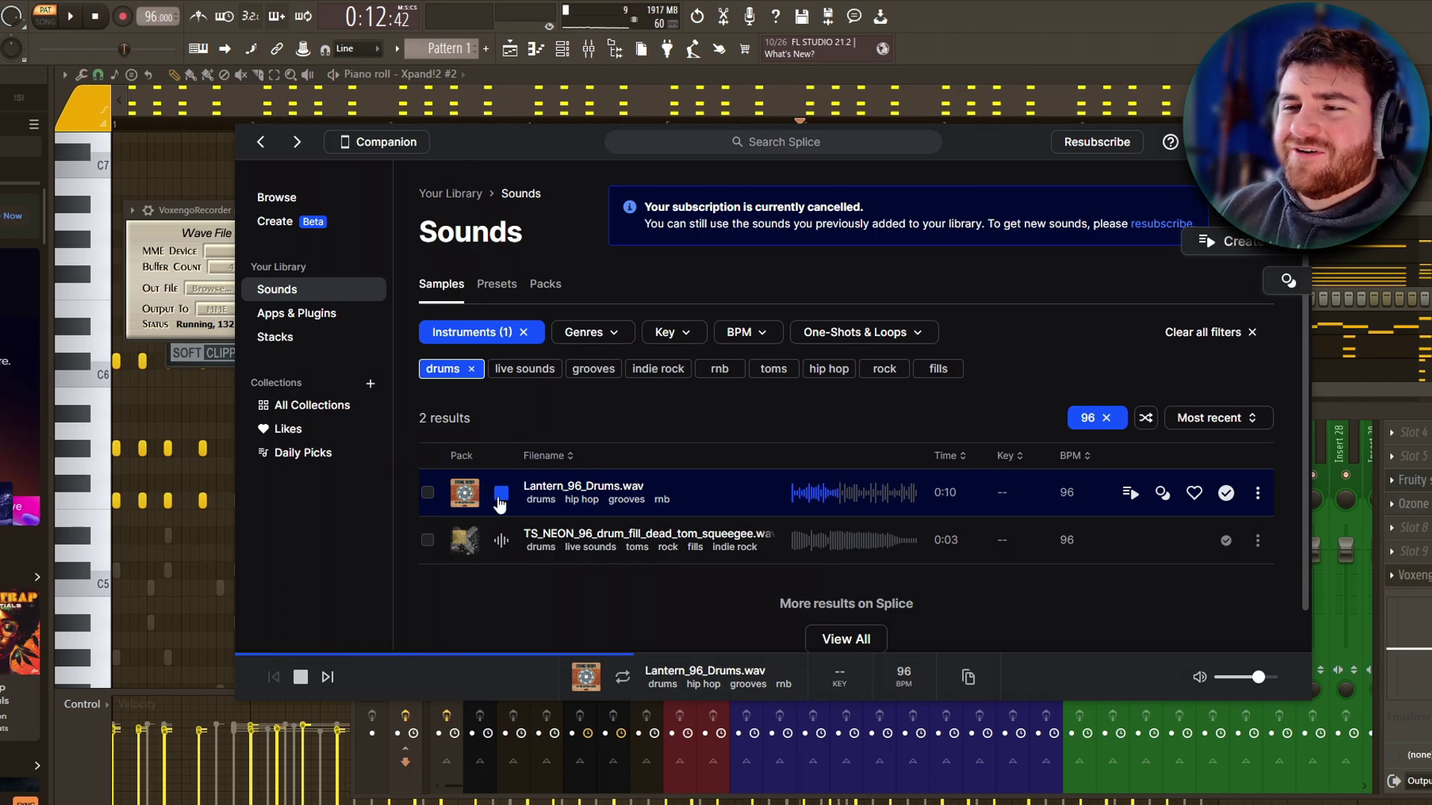
left_click(501, 496)
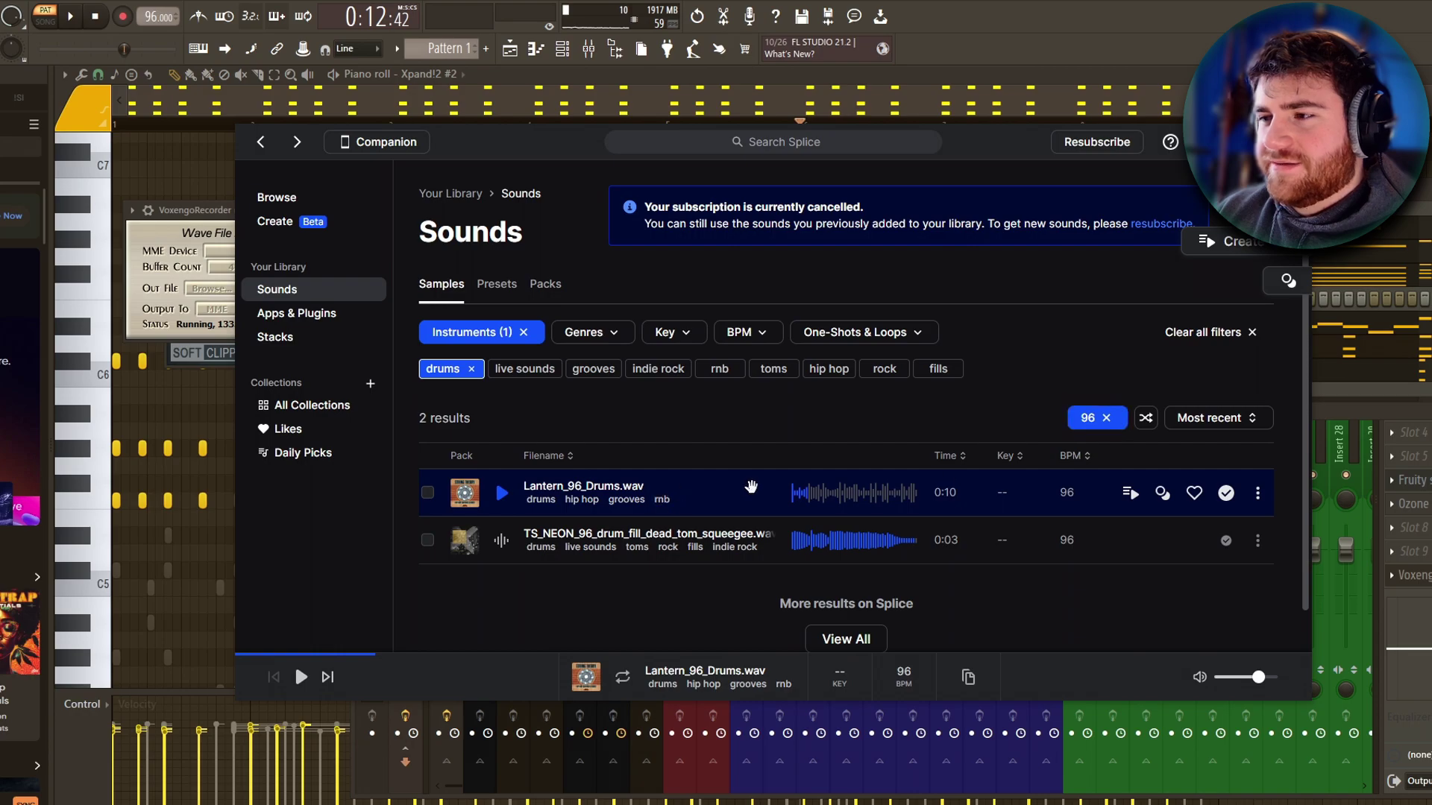
key("alt+Tab")
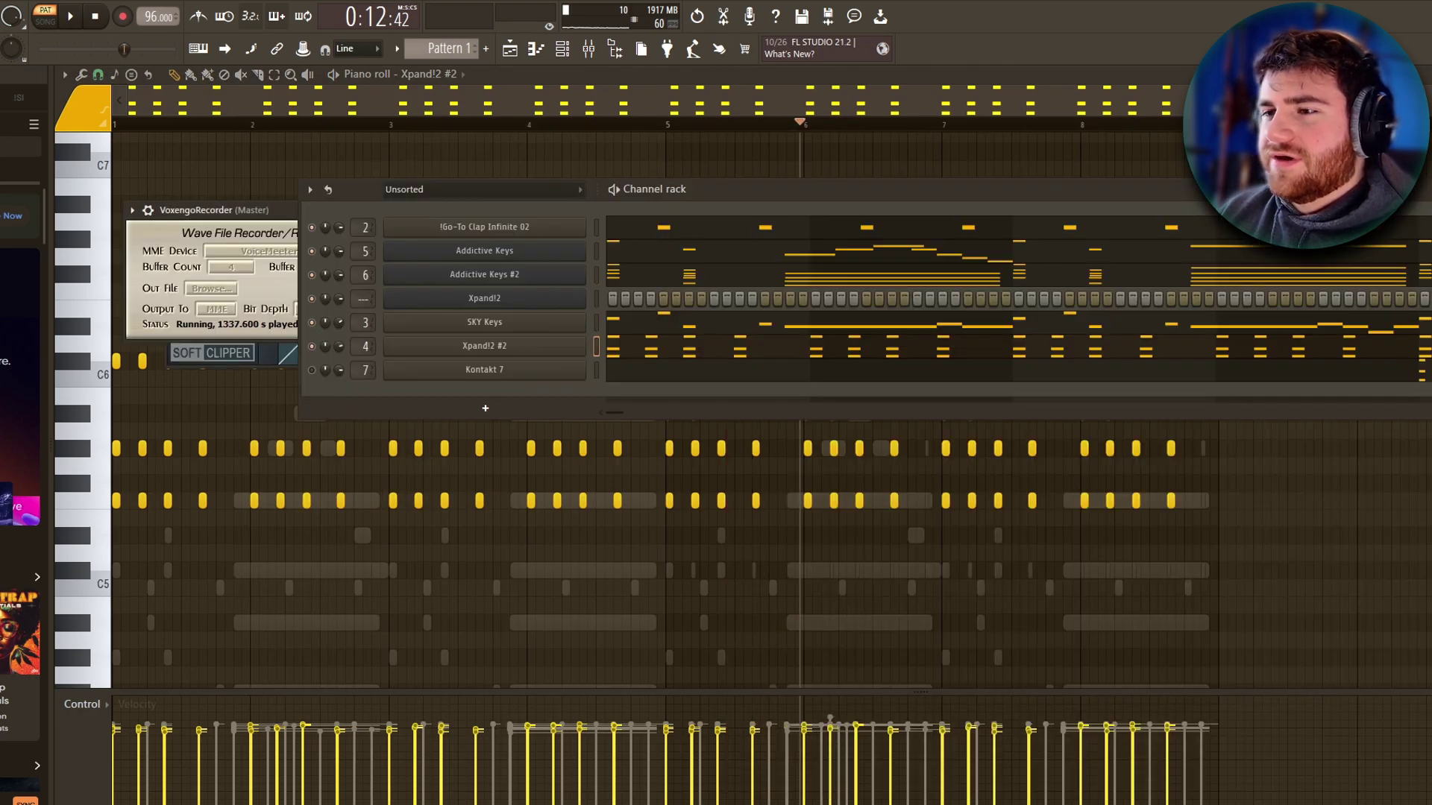
key("F5")
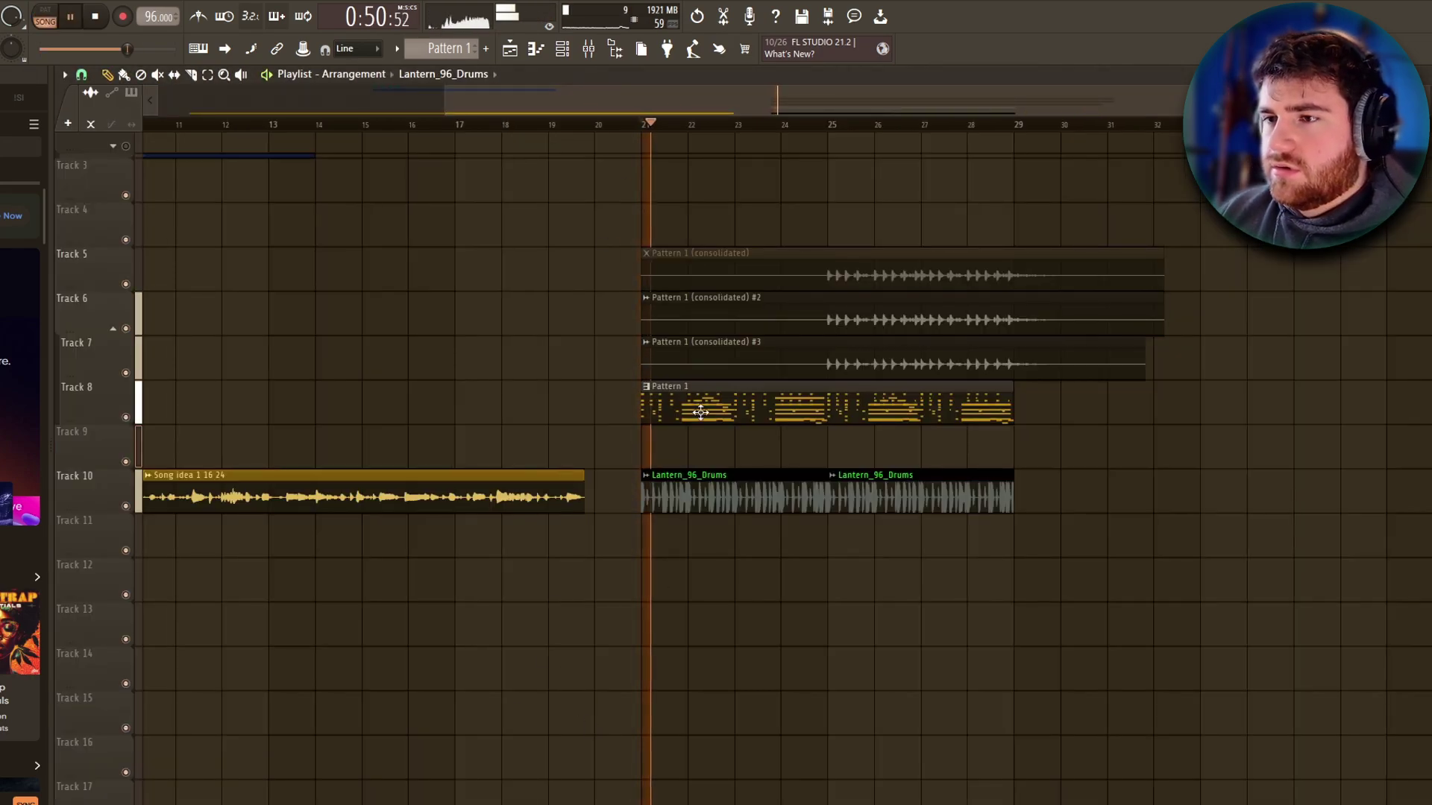
Play the drum loop alongside Pattern 1 and open the time-stretching mode options of the Lantern_96_Drums clip.
scroll(601, 382, "up", 4)
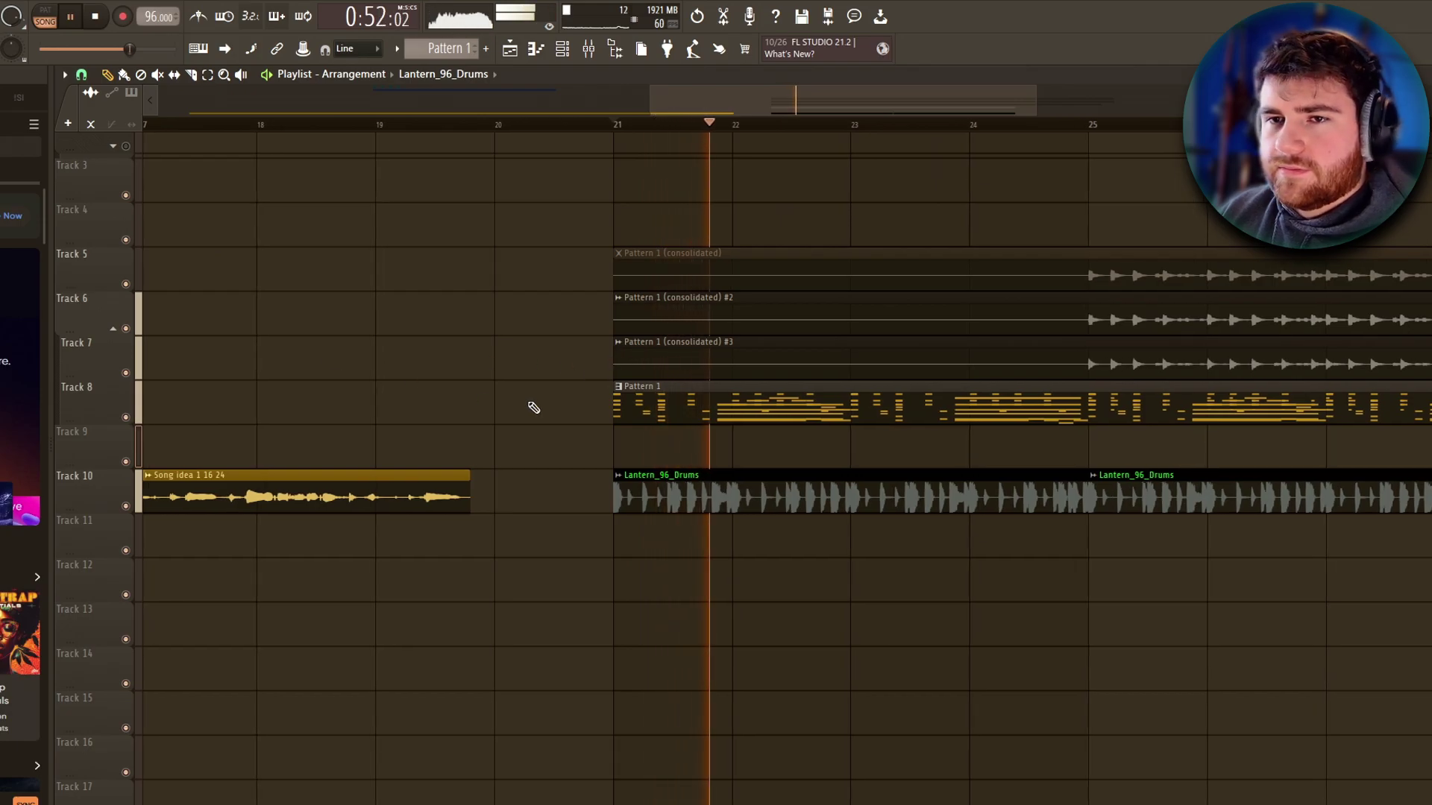
scroll(739, 316, "up", 3)
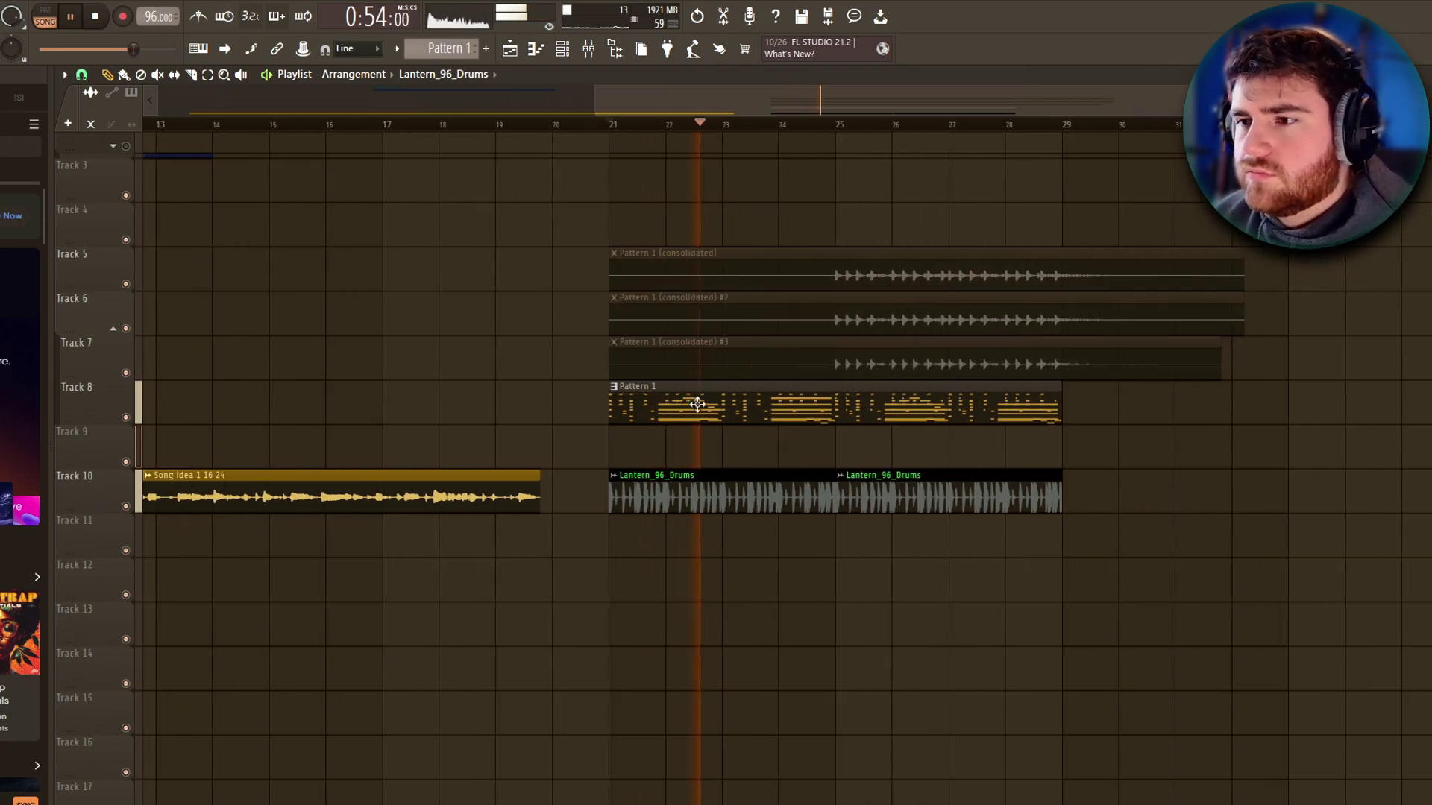
scroll(710, 601, "down", 3)
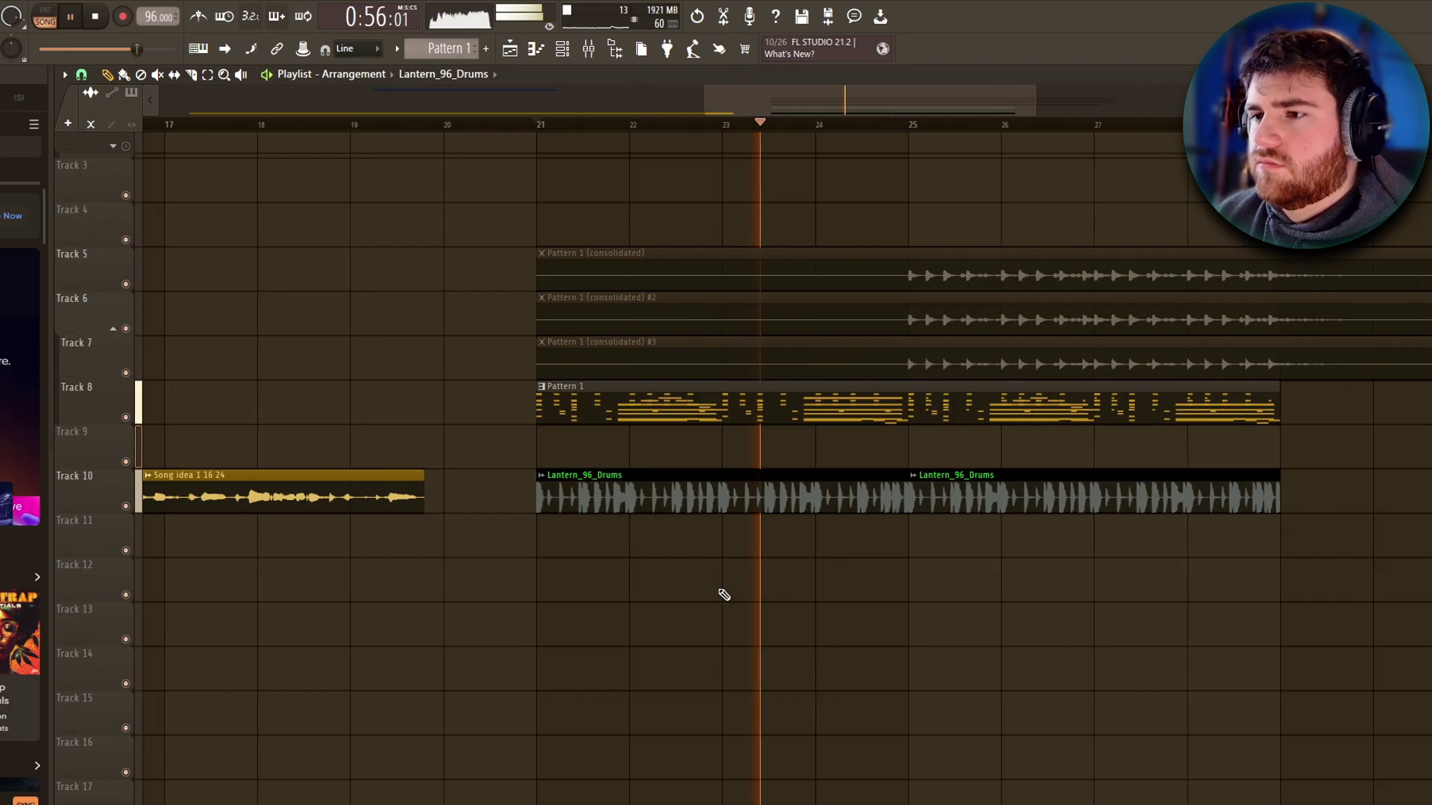
scroll(717, 565, "down", 1)
left_click(722, 526)
right_click(729, 524)
double_click(738, 487)
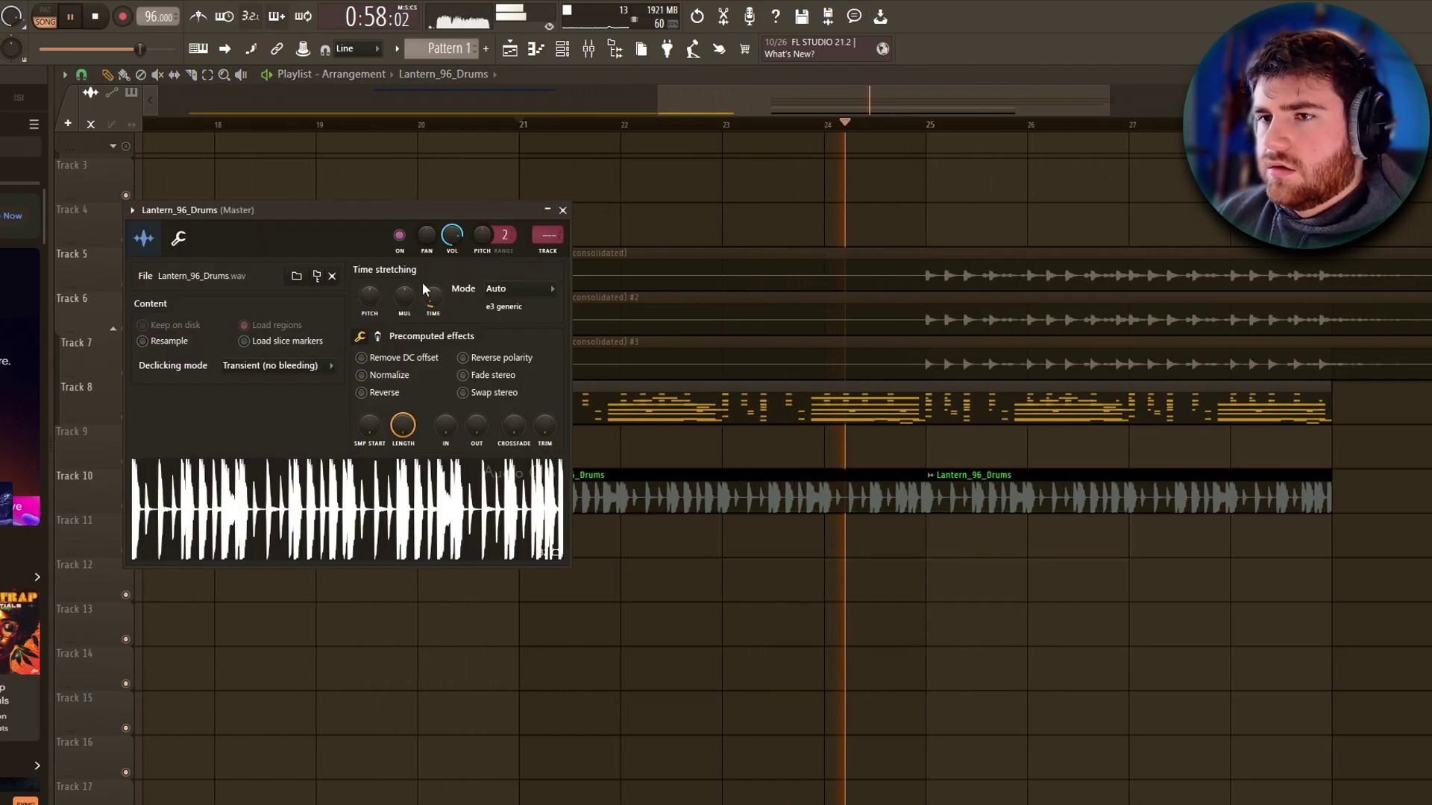
left_click(509, 293)
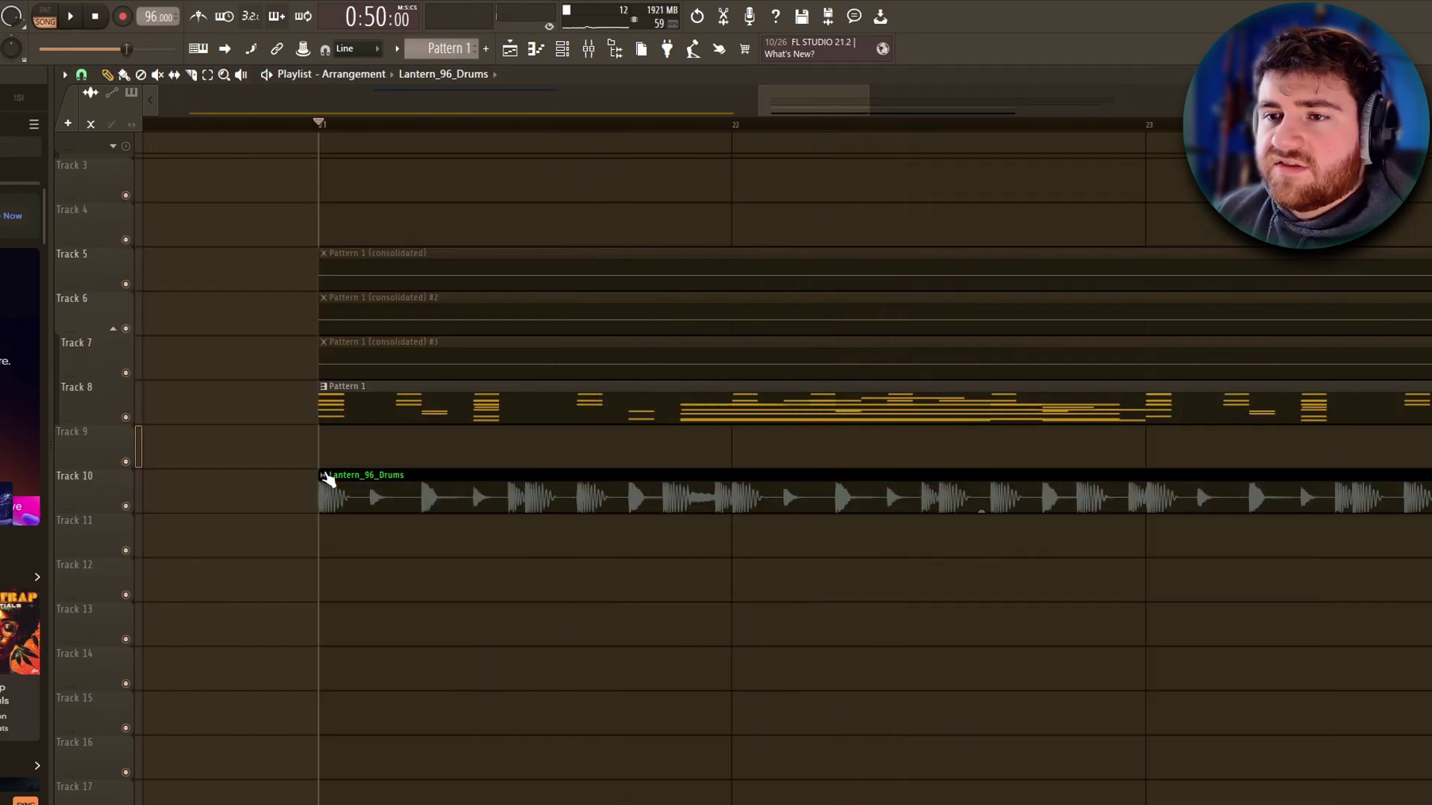
Chop the Lantern_96_Drums clip at bar 21 into individual hits and set the playlist snap to 1/2 beat.
right_click(333, 470)
mouse_move(376, 697)
left_click(494, 600)
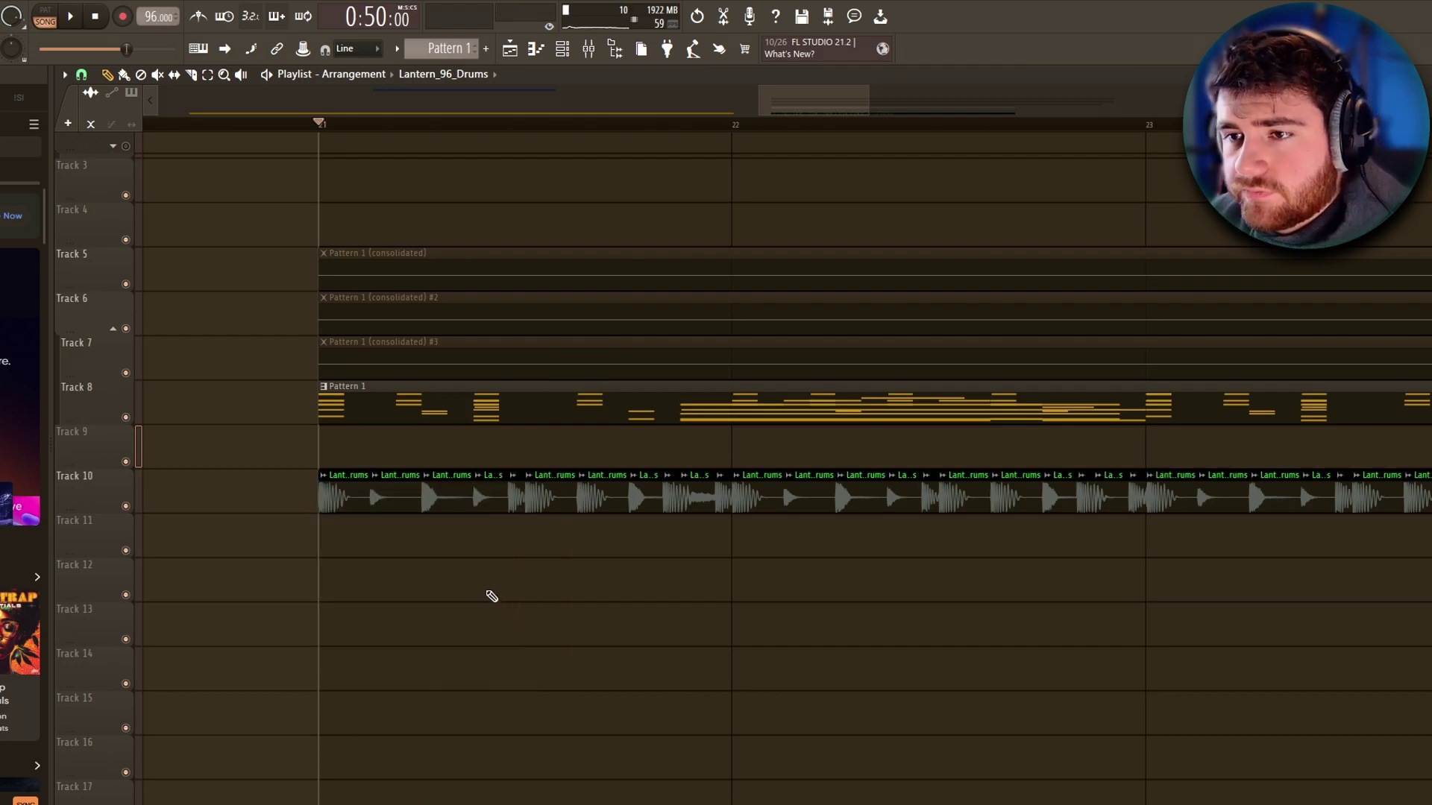
key("space")
left_click(82, 75)
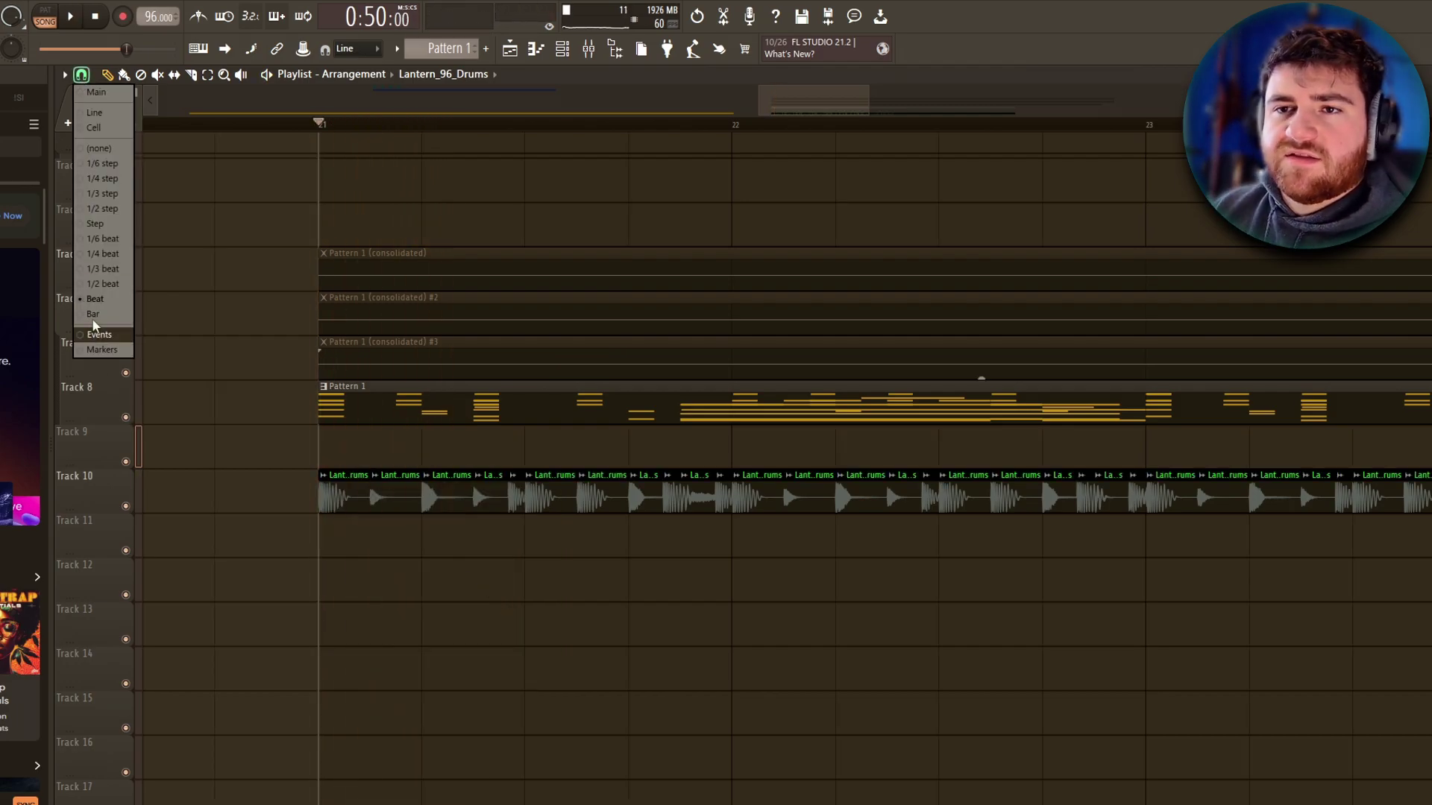
left_click(90, 283)
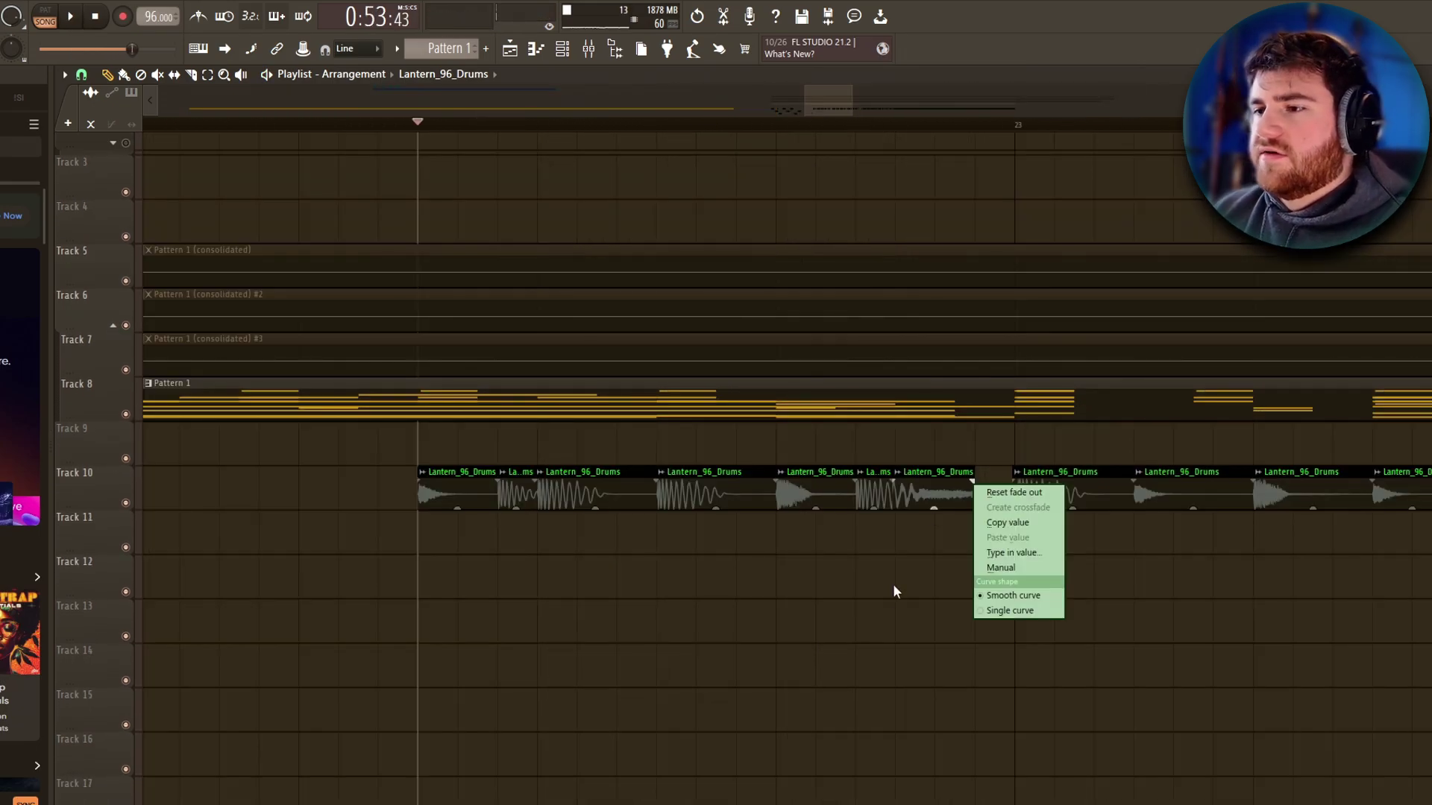
key("Escape")
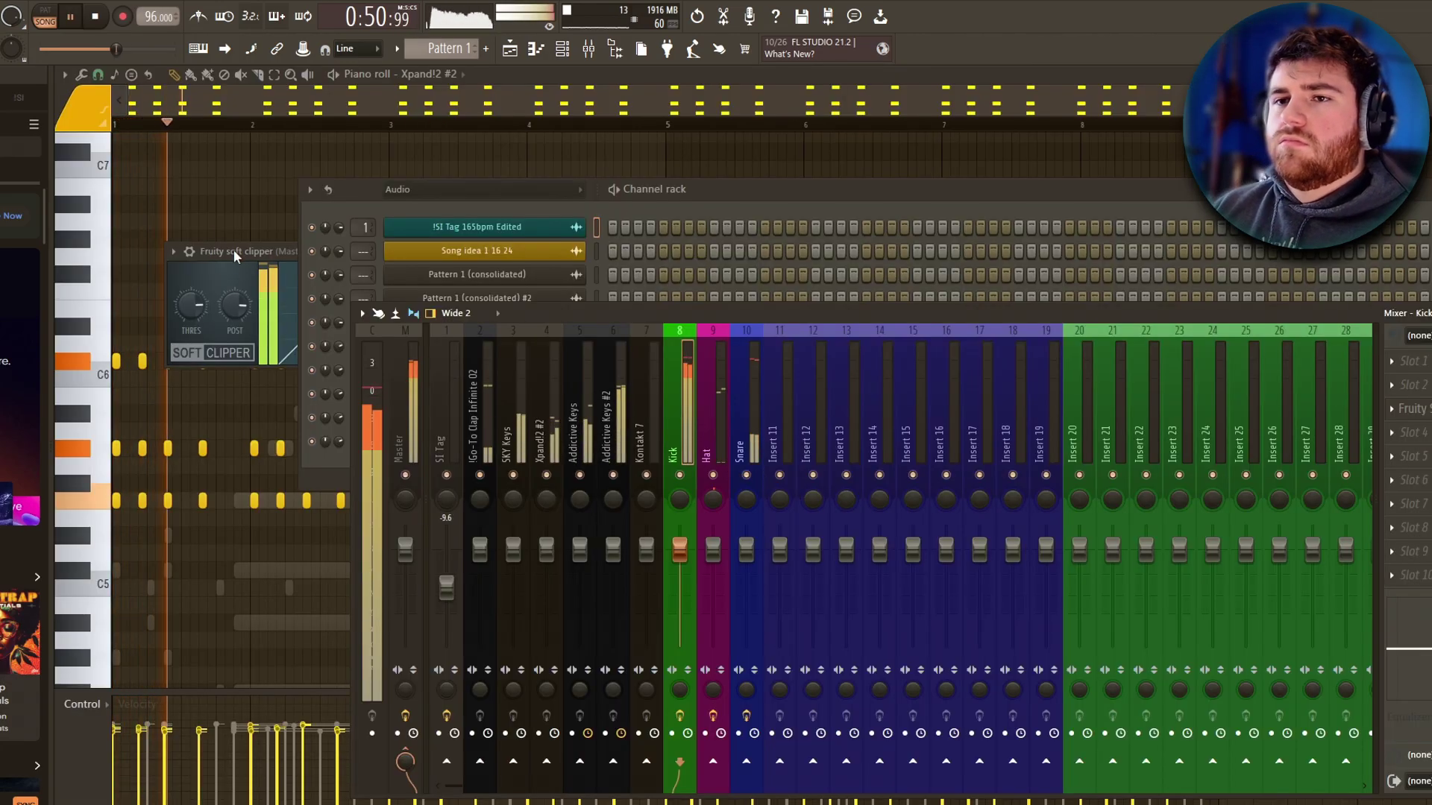
Shift the Kick, Hat and Snare mixer tracks to inserts 9, 10 and 11 and route them only to insert 8.
left_click(234, 255)
left_click(376, 252)
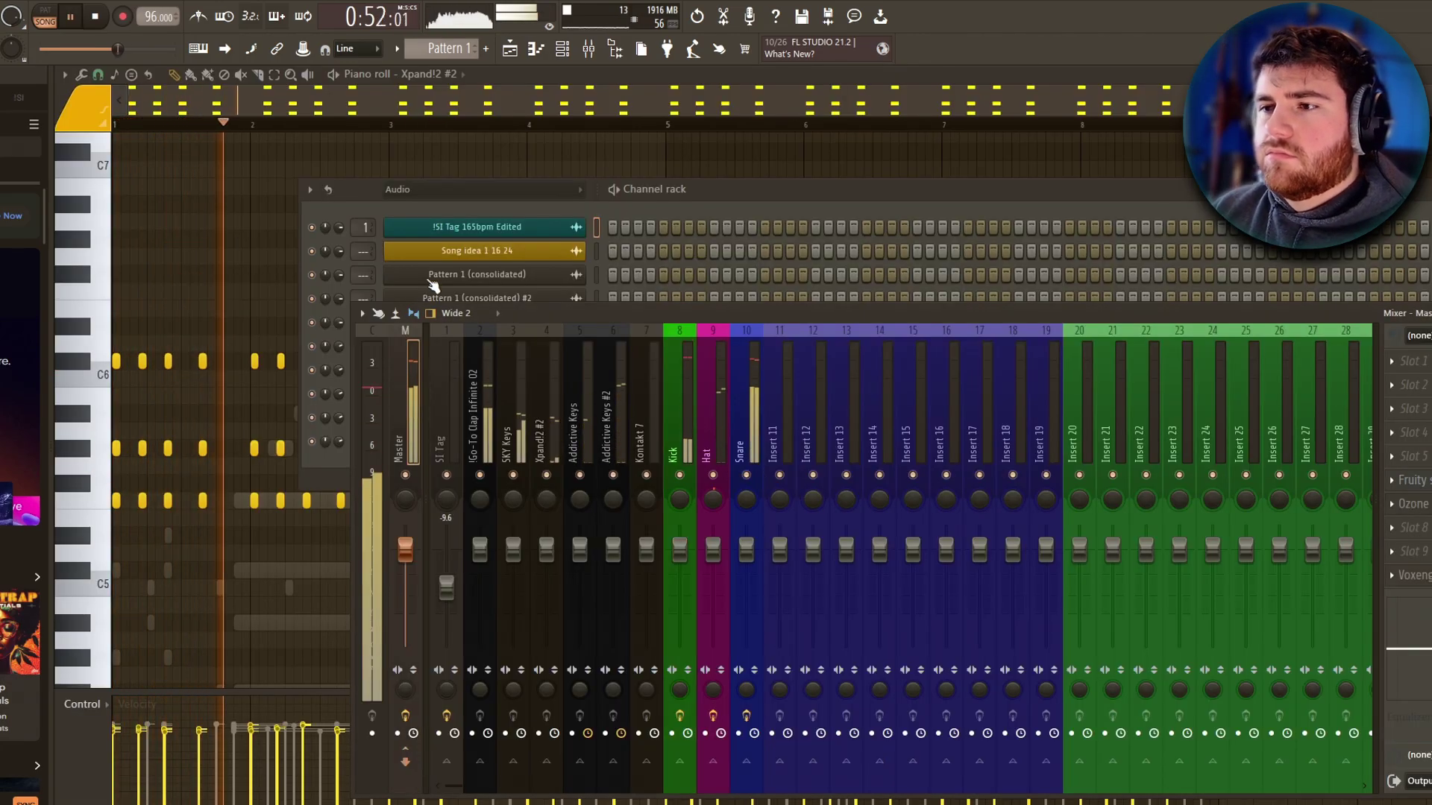
scroll(776, 448, "up", 3)
left_click_drag(776, 448, 713, 452)
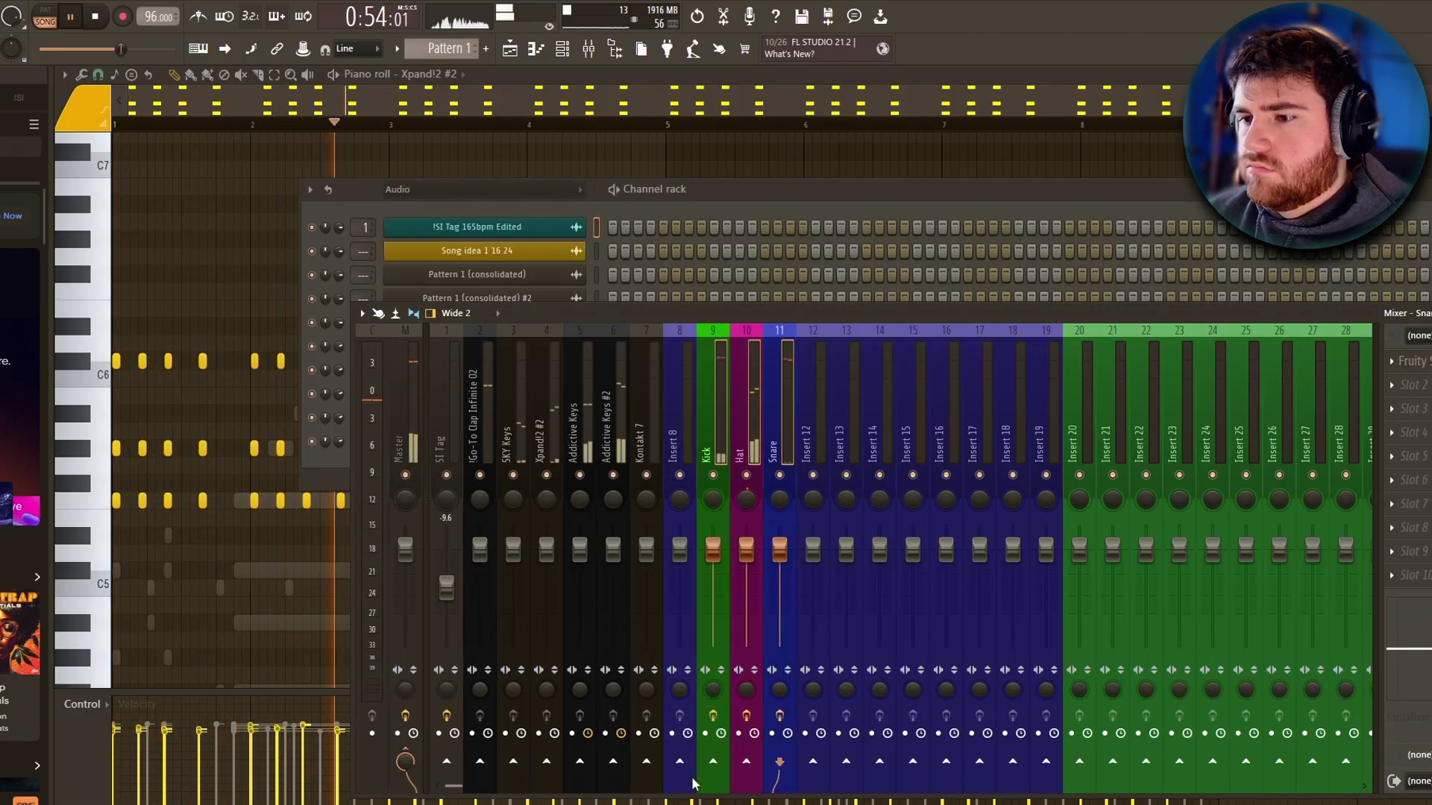
right_click(678, 760)
left_click(736, 769)
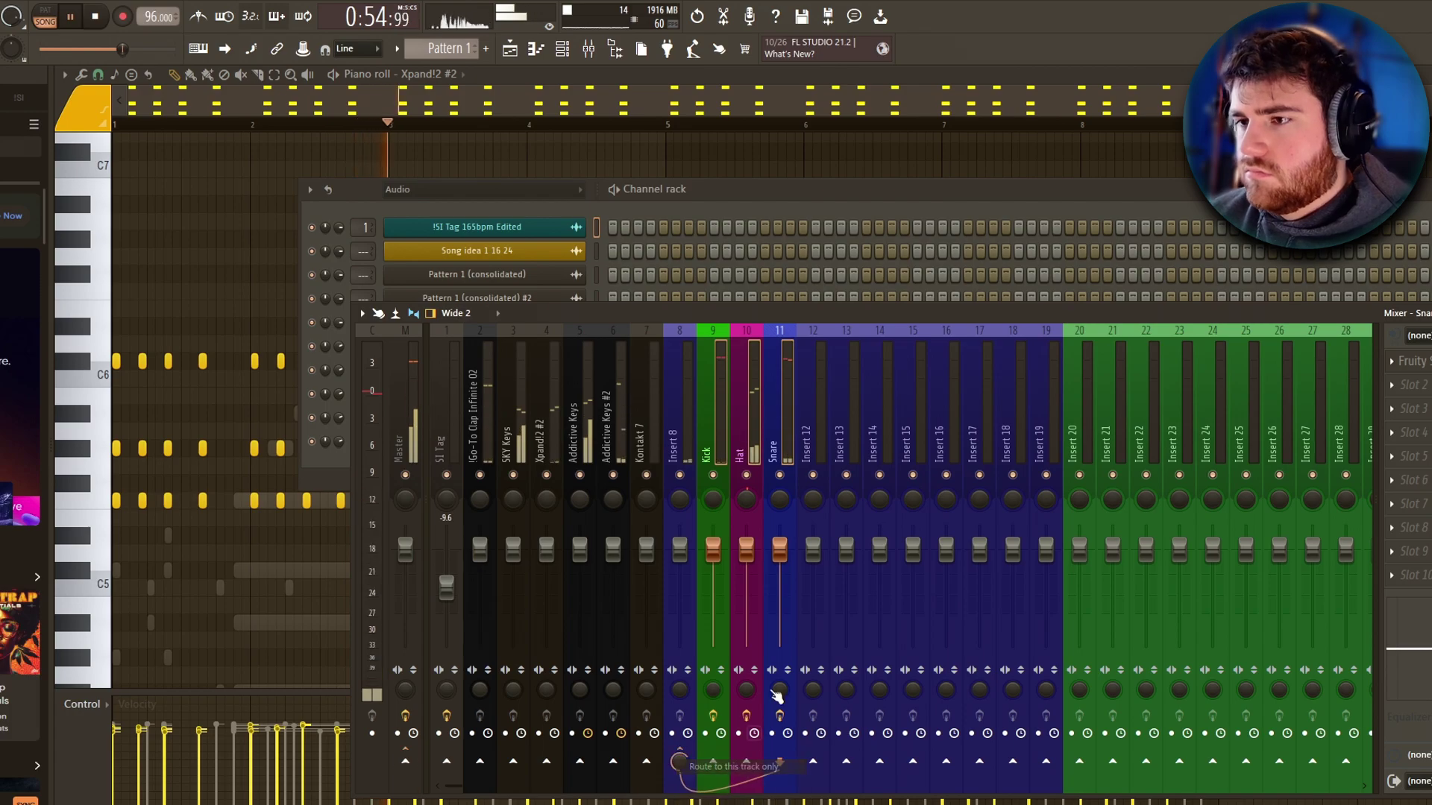
Rename mixer insert 8 as Drums.
double_click(681, 427)
type("Drums")
key("Return")
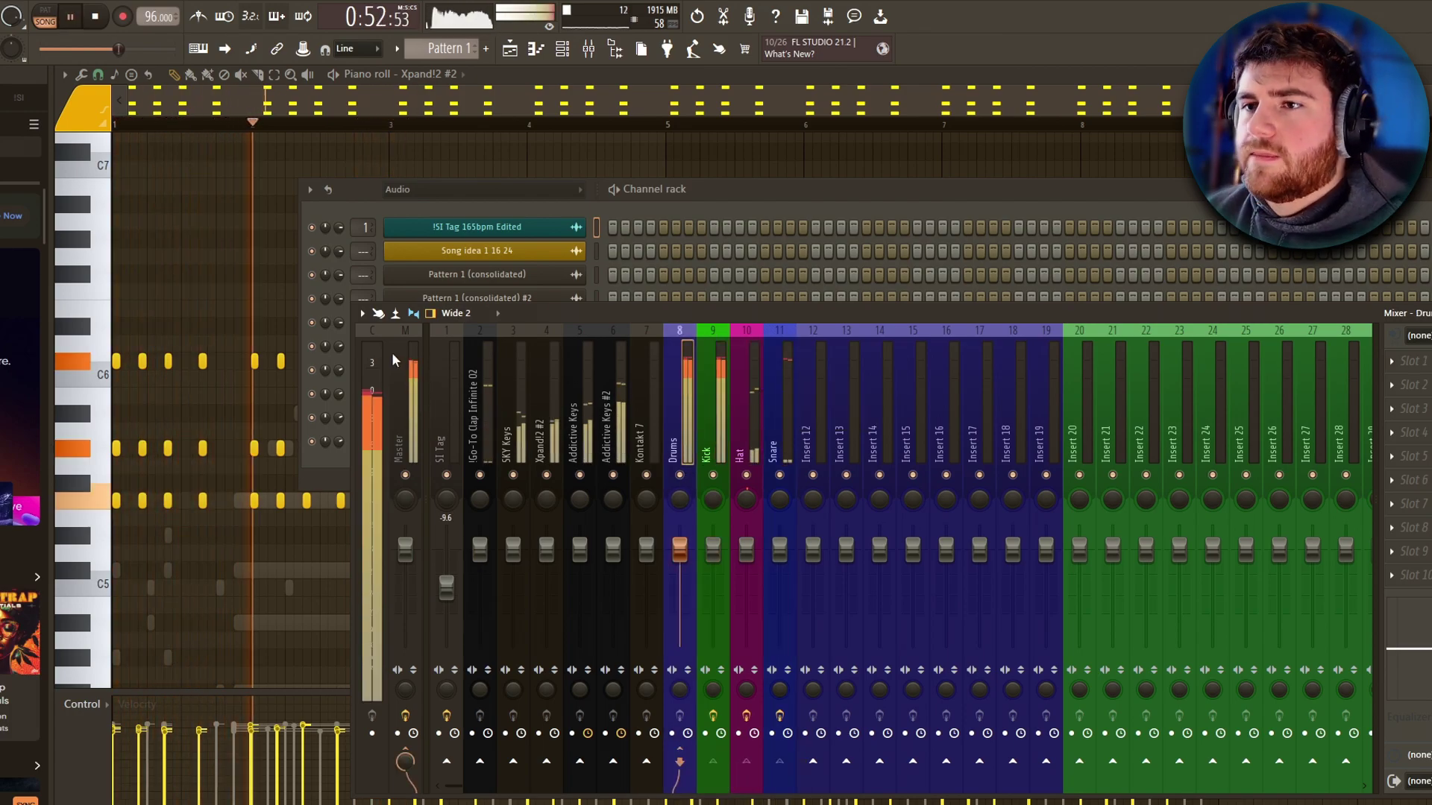
Return to the playlist, stop playback and add the SOULSURPLUS_genuineleather_drum_one_shot_open_hat_loud sample on an Open Hat track in bars 21 and 22.
key("Tab")
key("Tab")
key("Tab")
key("Tab")
key("Tab")
key("space")
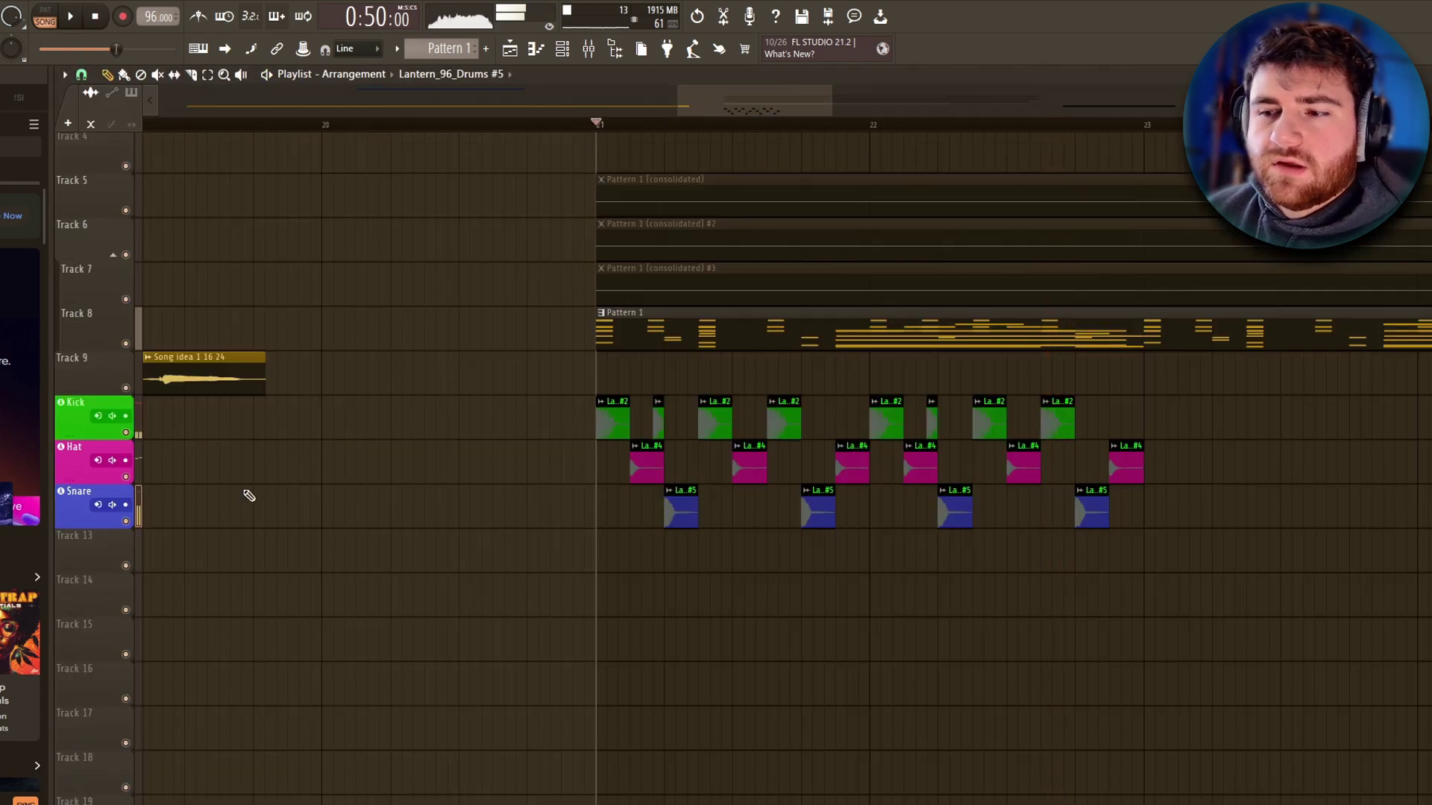
key("alt+Tab")
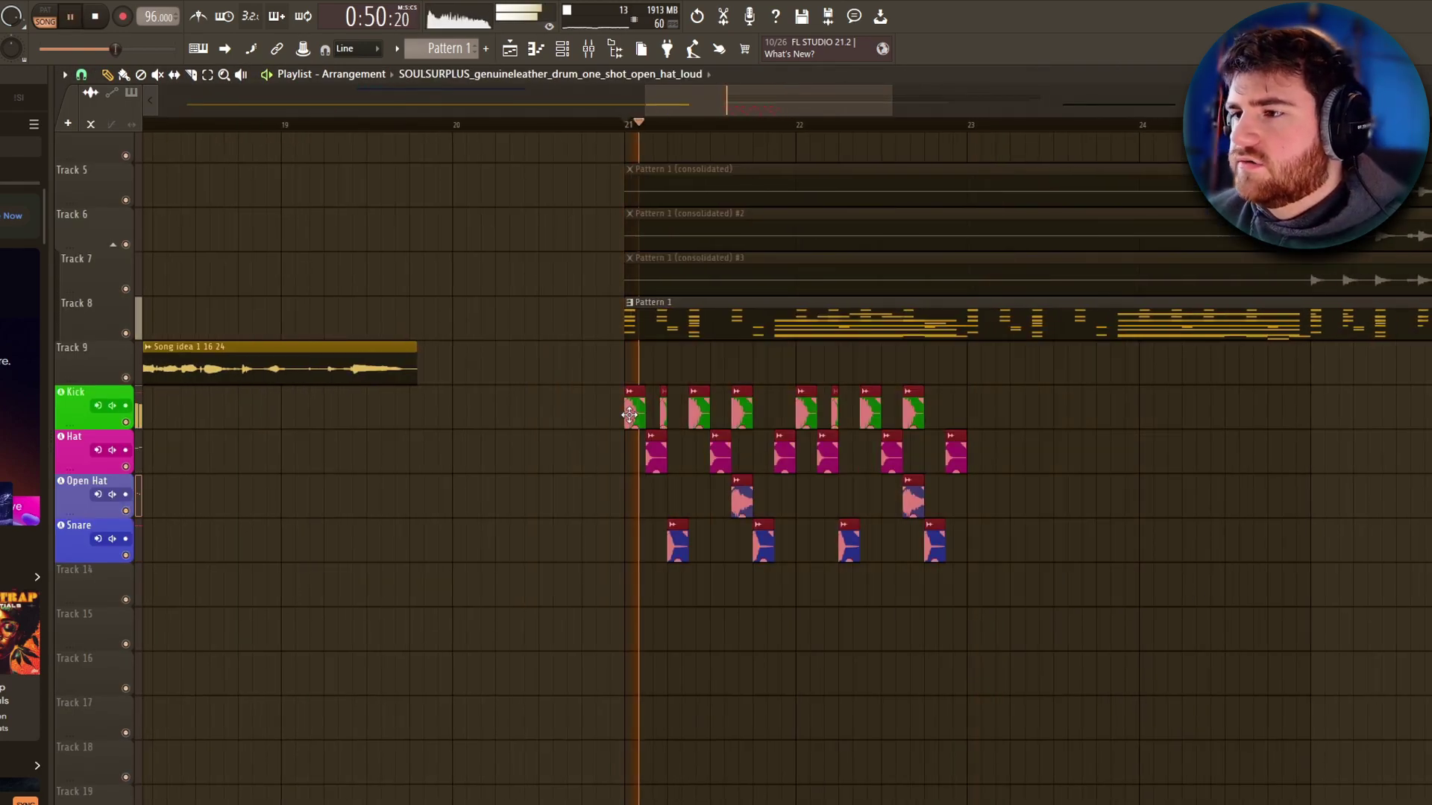
Duplicate the two-bar Kick, Hat, Open Hat and Snare clips into bars 23 and 24.
left_click_drag(630, 415, 975, 441)
left_click(967, 529, "ctrl")
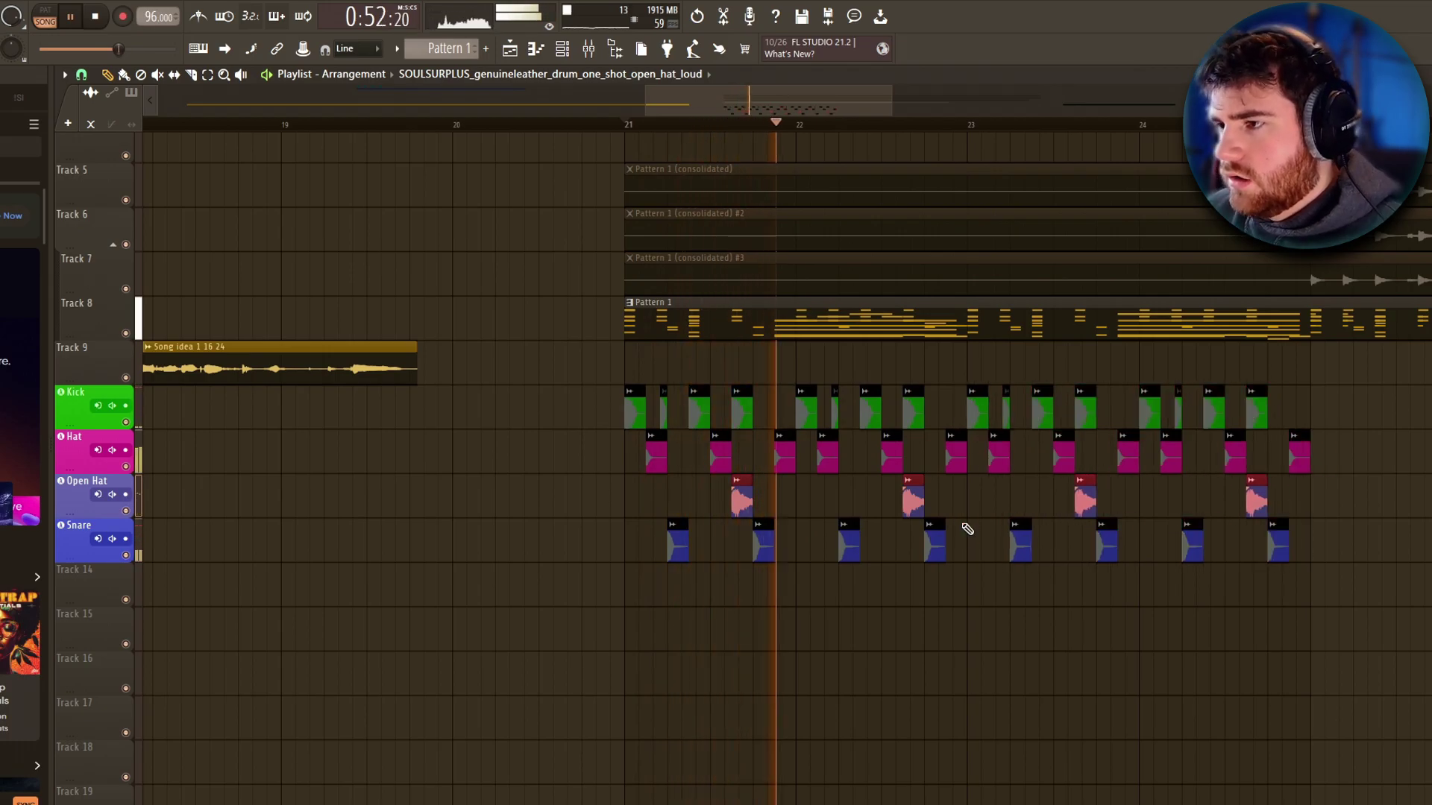
scroll(959, 530, "down", 4)
scroll(957, 530, "up", 5)
Duplicate the four-bar drum arrangement into bars 25 to 28 and deselect the clips.
scroll(695, 498, "up", 6)
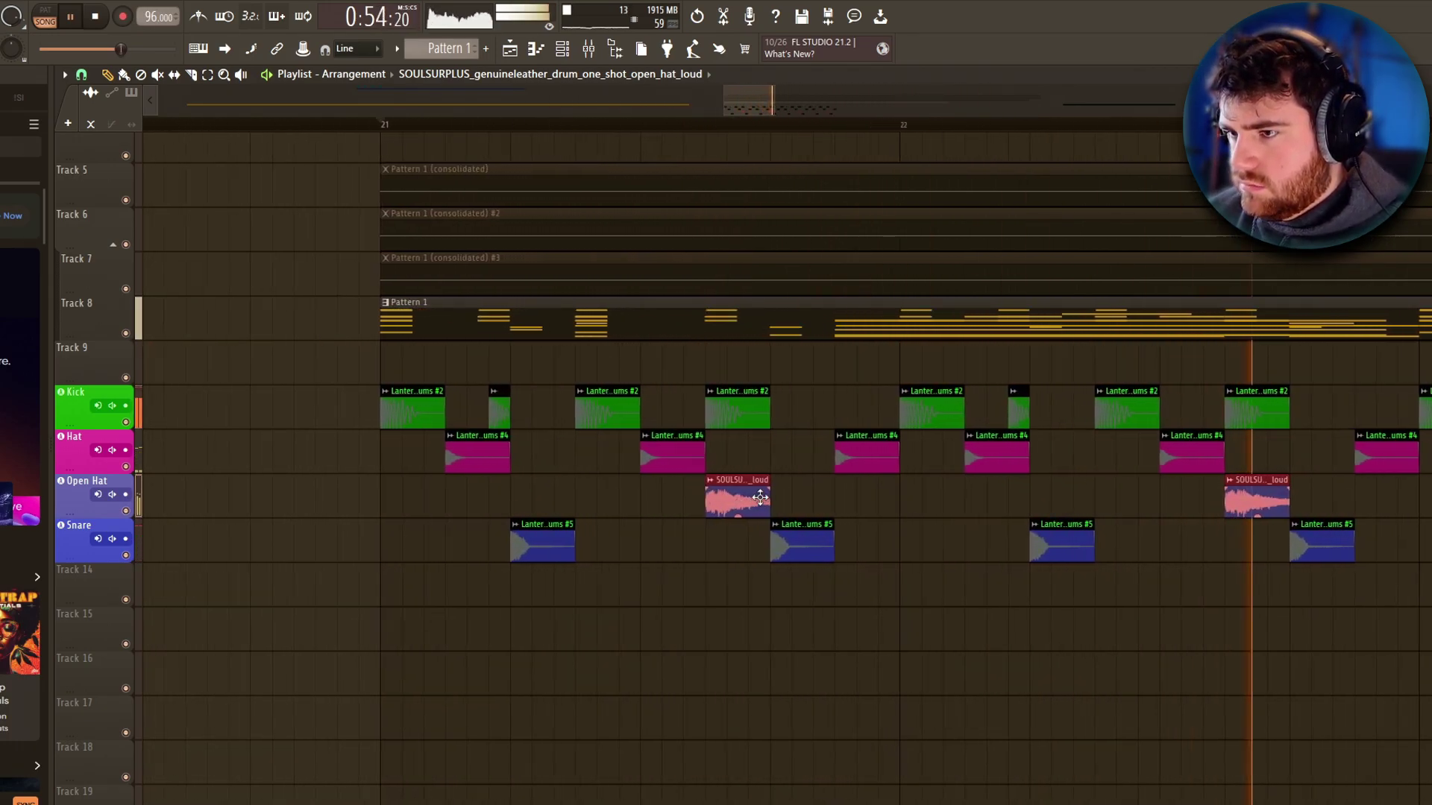
scroll(765, 496, "up", 3)
scroll(772, 491, "down", 8)
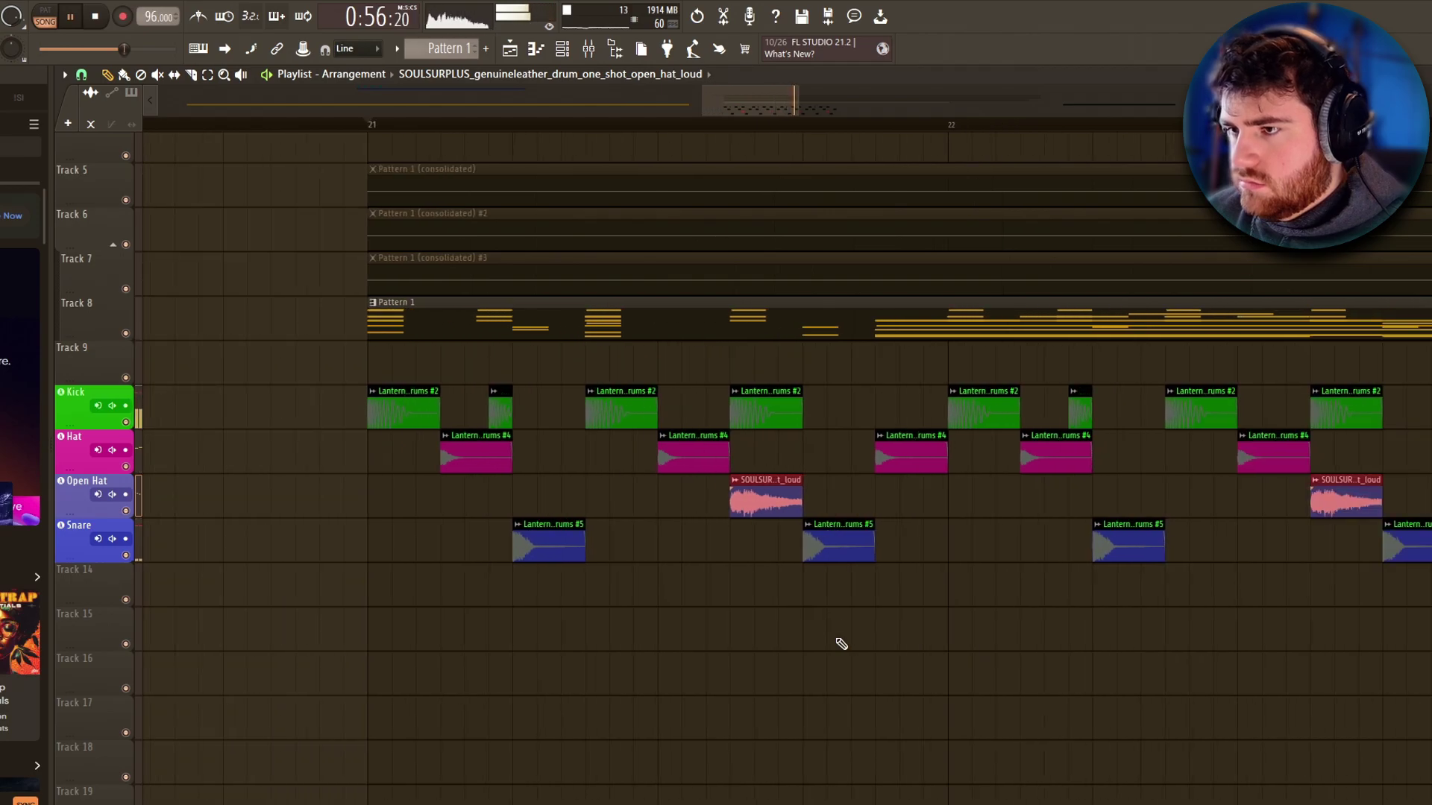
scroll(676, 606, "down", 4)
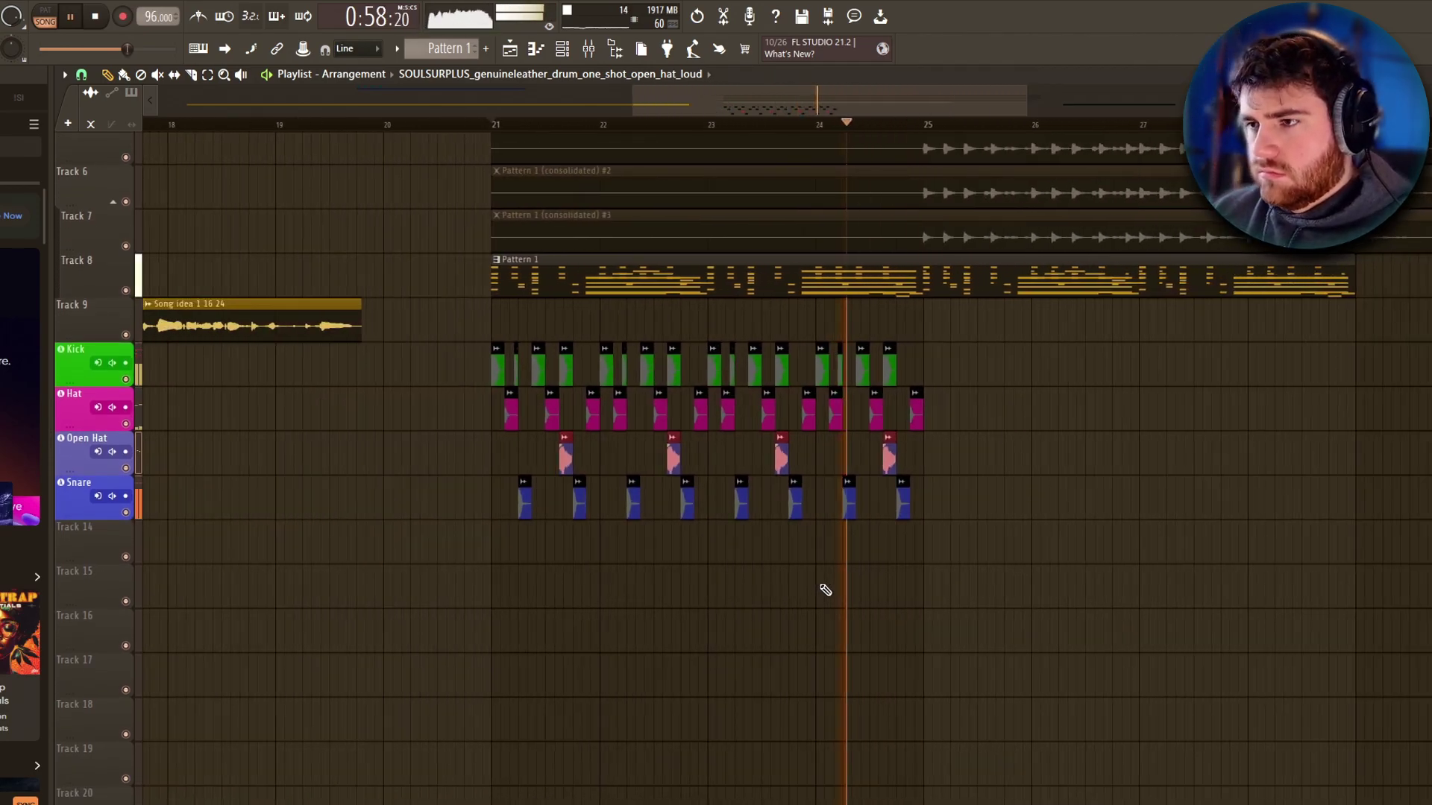
mouse_move(1180, 577)
left_mouse_down()
mouse_move(453, 373)
mouse_move(998, 387)
mouse_move(926, 397)
left_mouse_up()
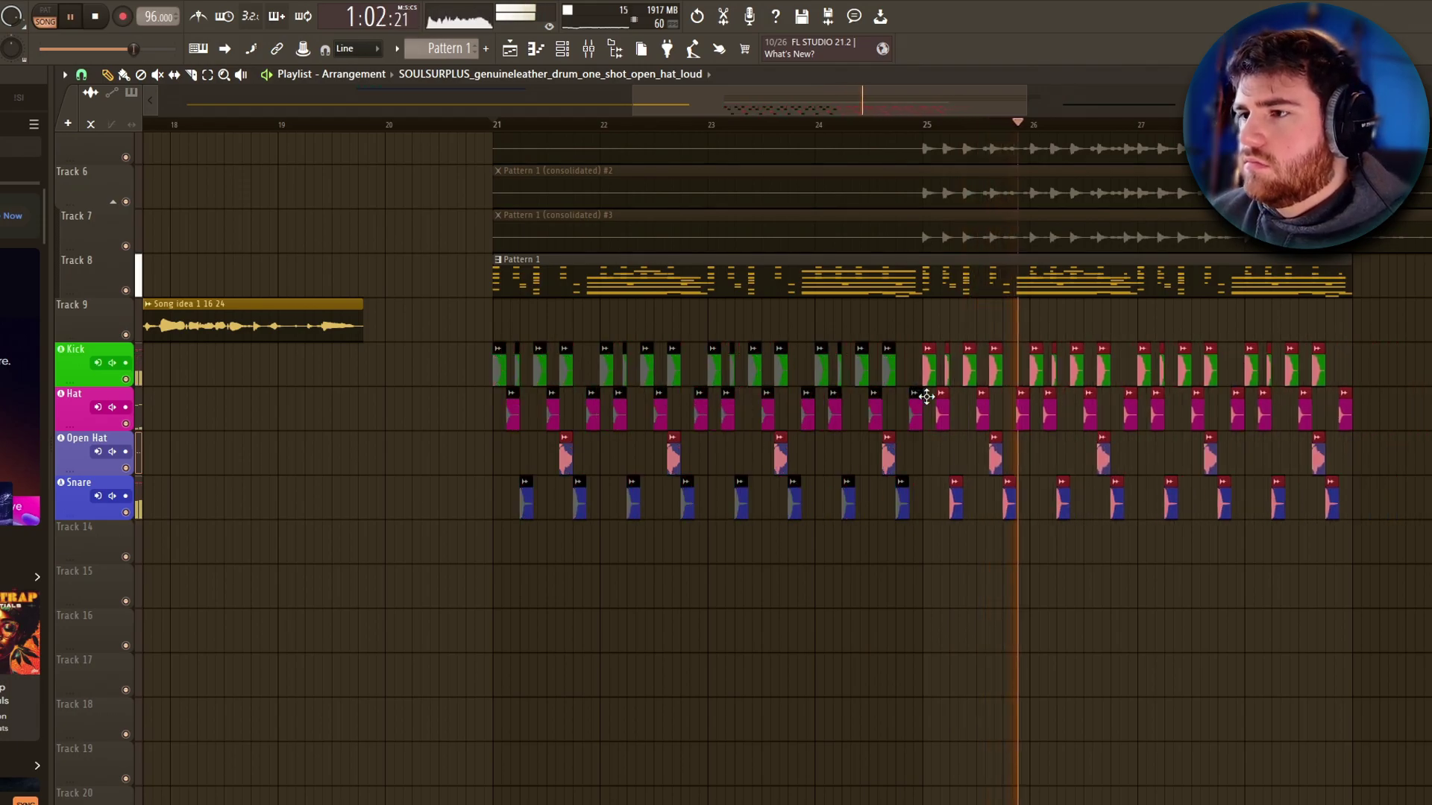
left_click(849, 641, "ctrl")
scroll(849, 642, "down", 5)
scroll(941, 657, "up", 3)
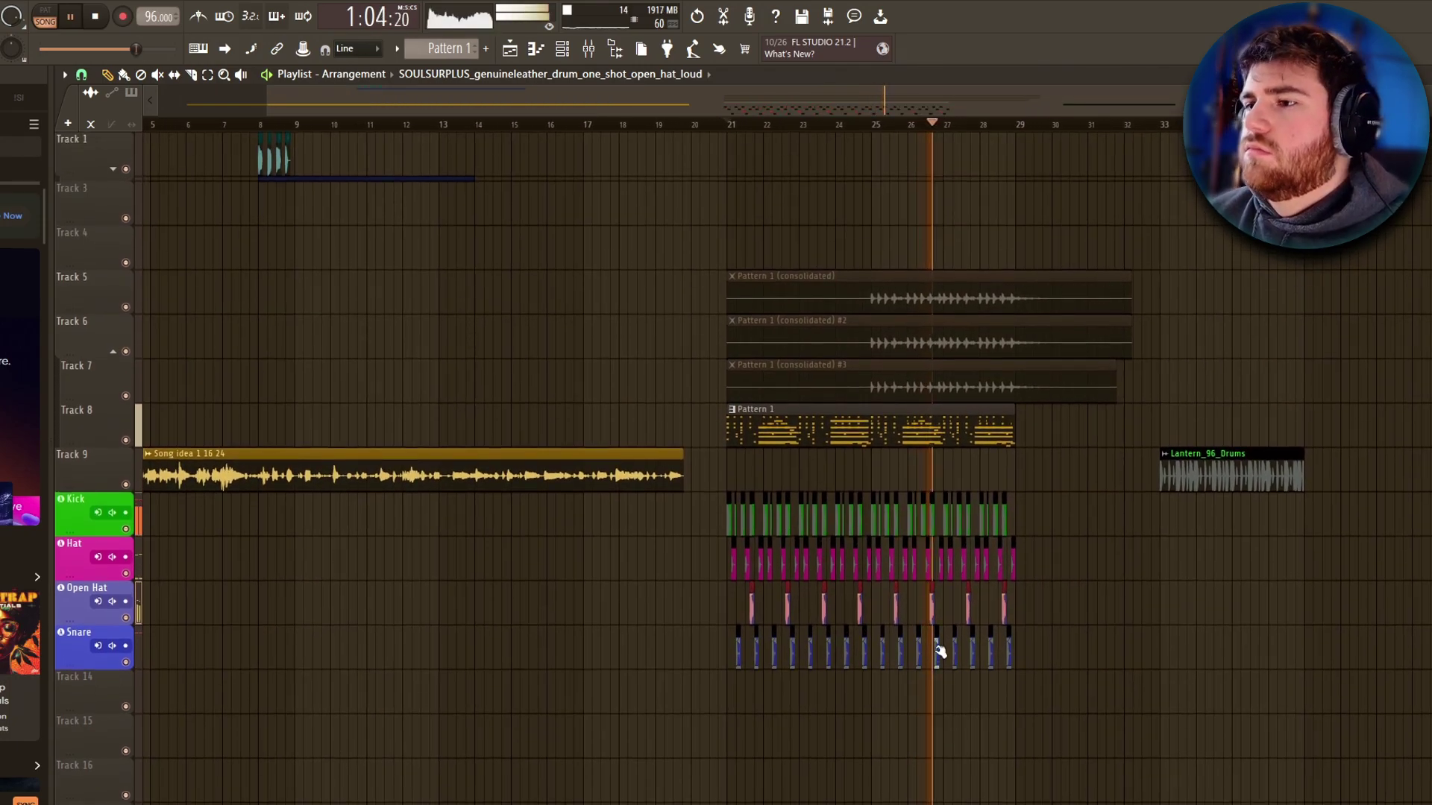
key("F7")
key("F6")
key("F9")
key("F5")
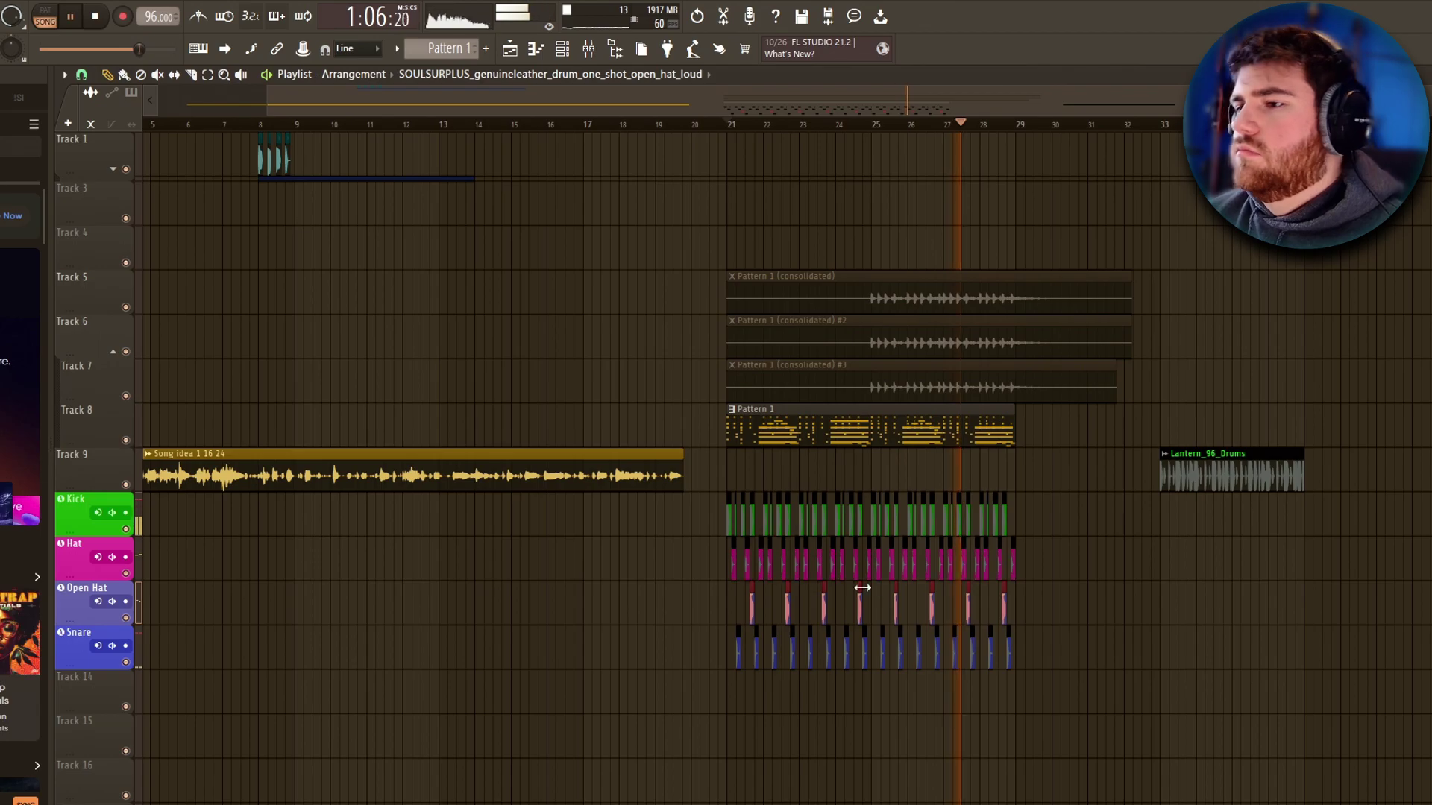
scroll(959, 470, "up", 4)
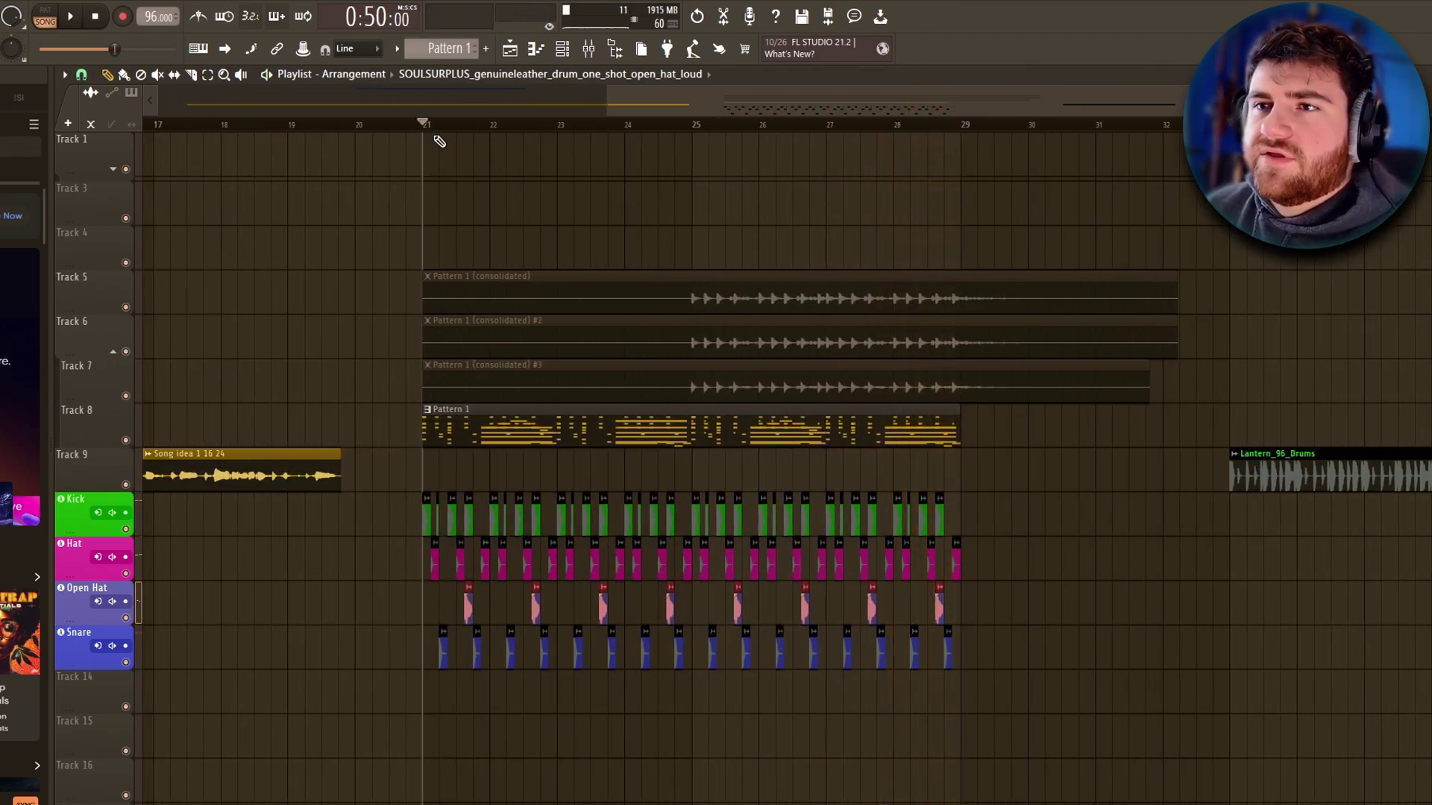
Select bars 21 to 28 of the playlist as the playback region.
left_click_drag(965, 129, 471, 156)
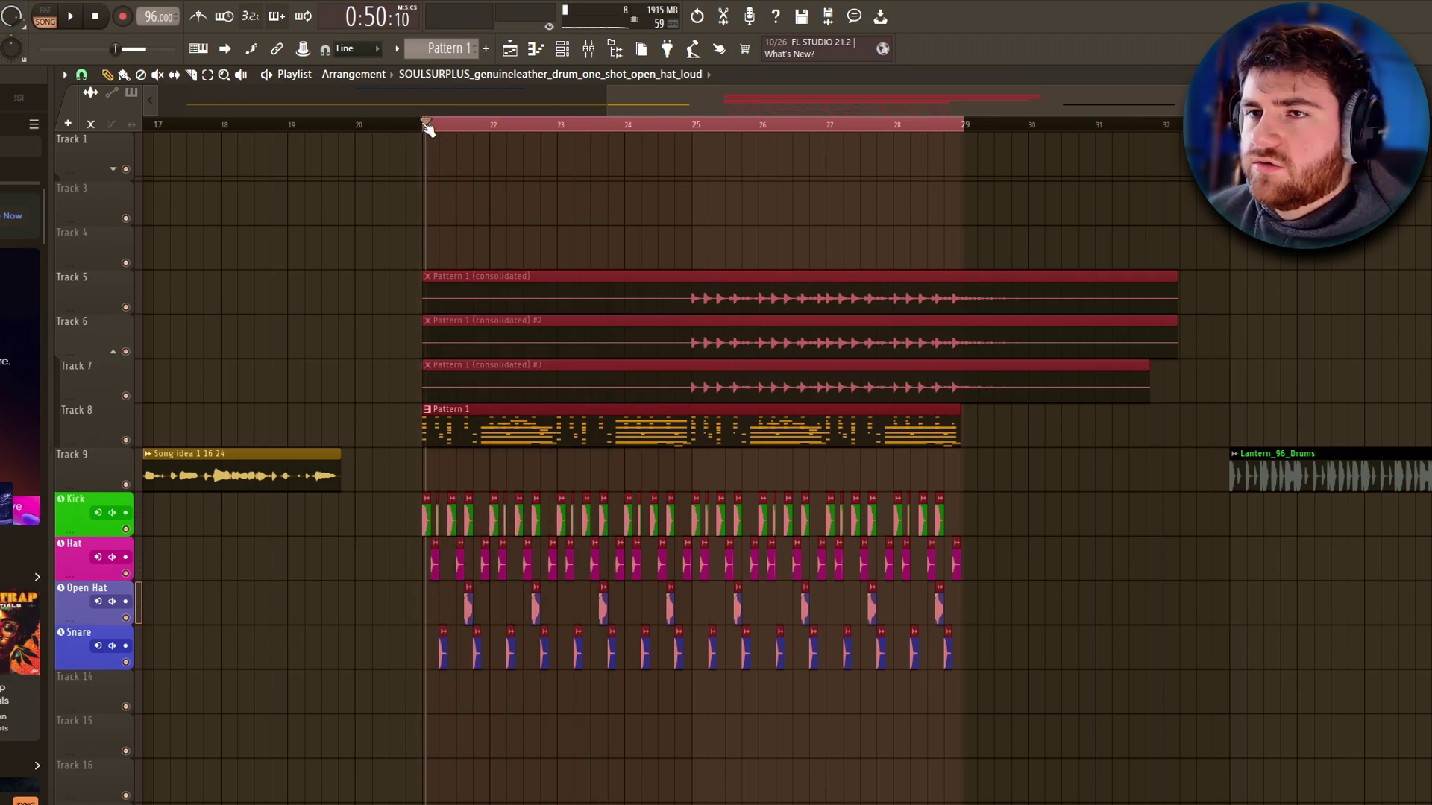
left_click(82, 76)
left_click(84, 314)
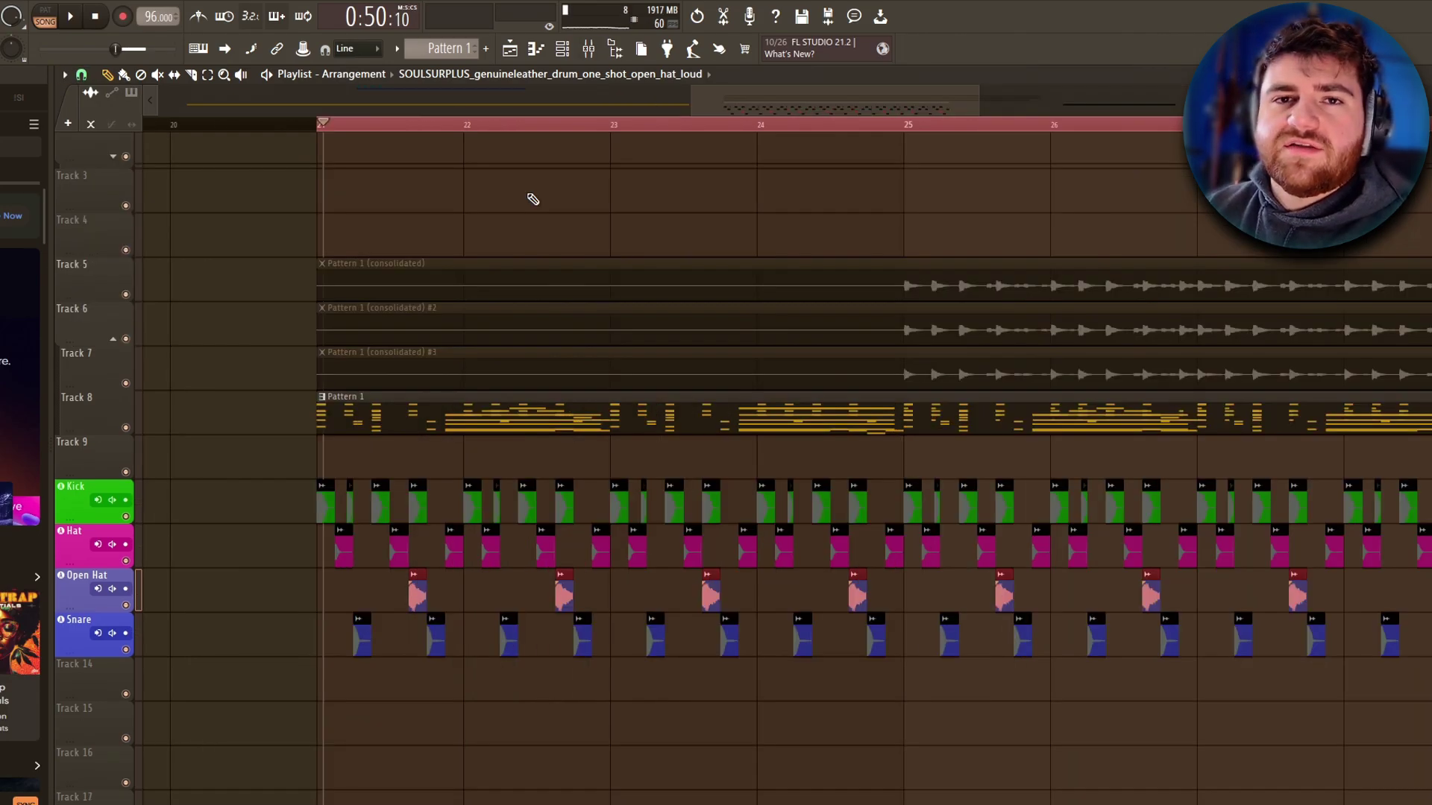
Add a Vital instrument with the bass preset BS - Buzzy 8s and record a bassline with it into Pattern 1.
key("F6")
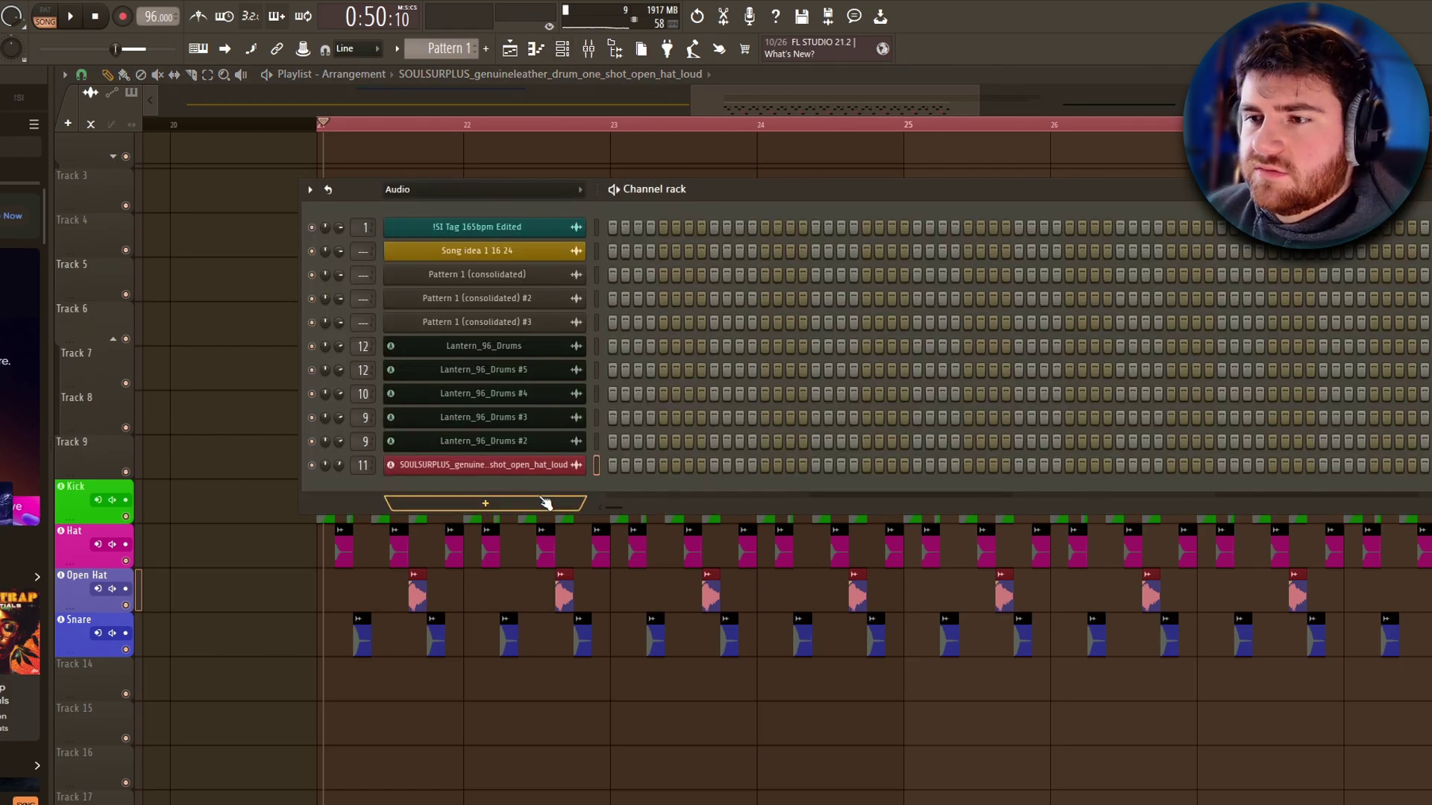
left_click(495, 502)
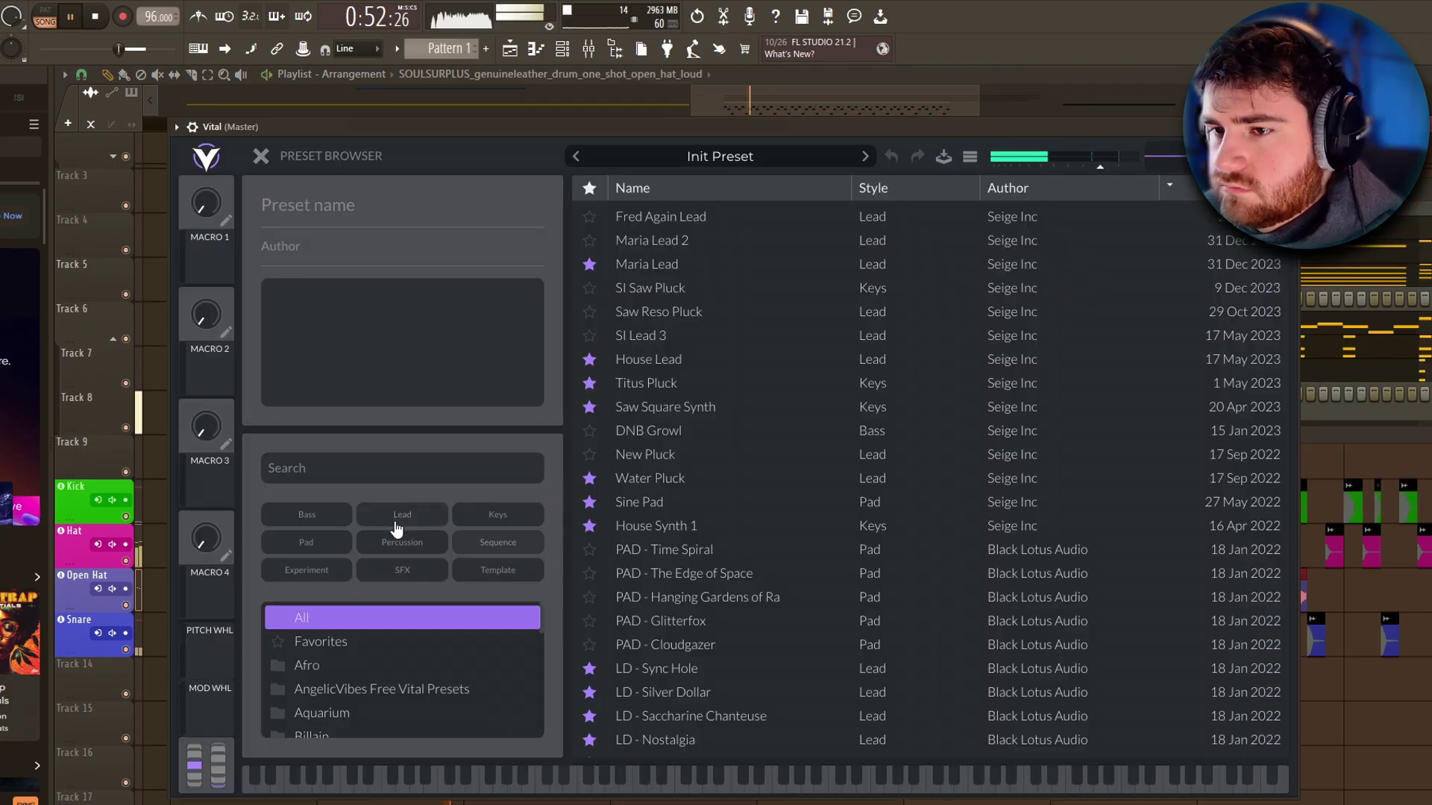
left_click(306, 515)
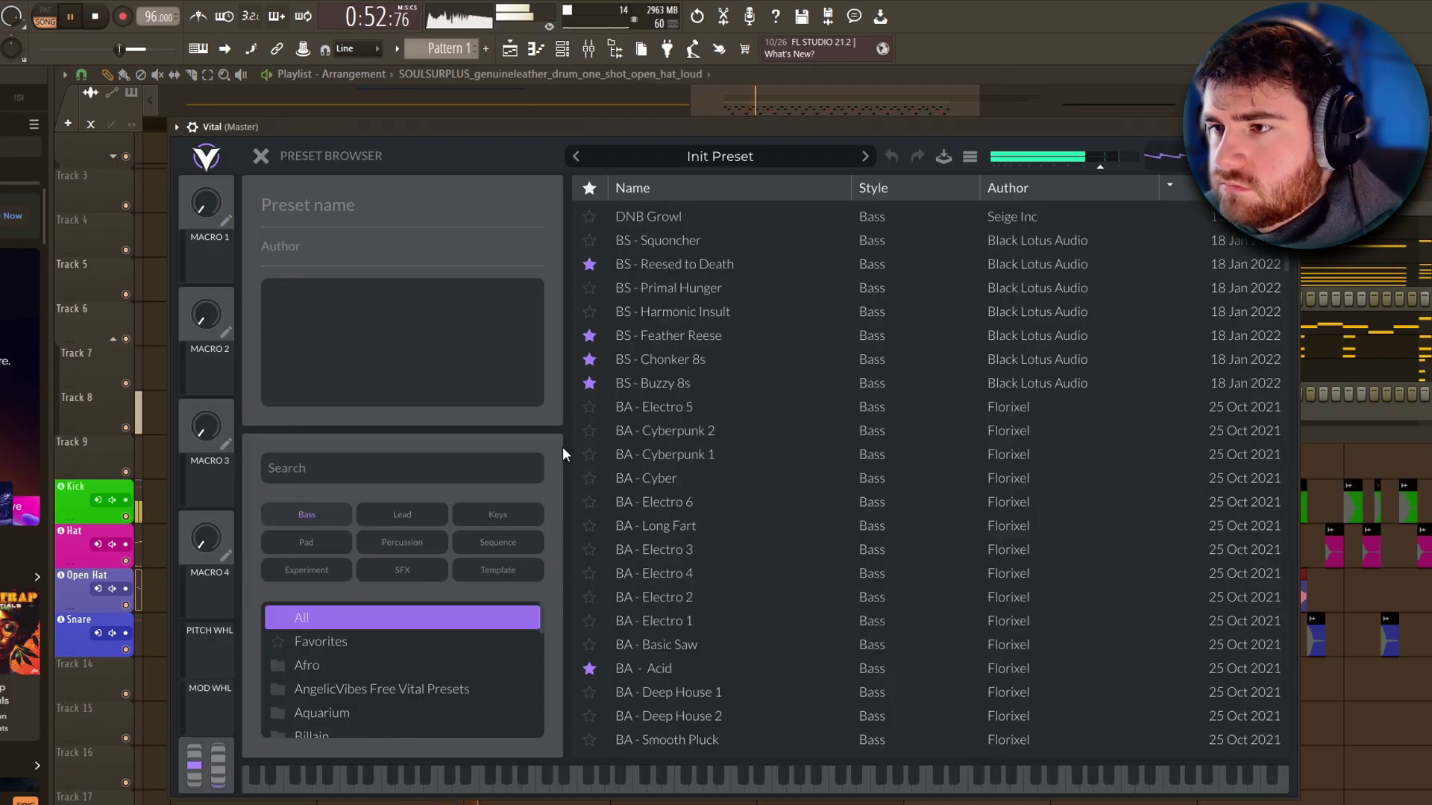
left_click(671, 430)
left_click(697, 403)
left_click(692, 387)
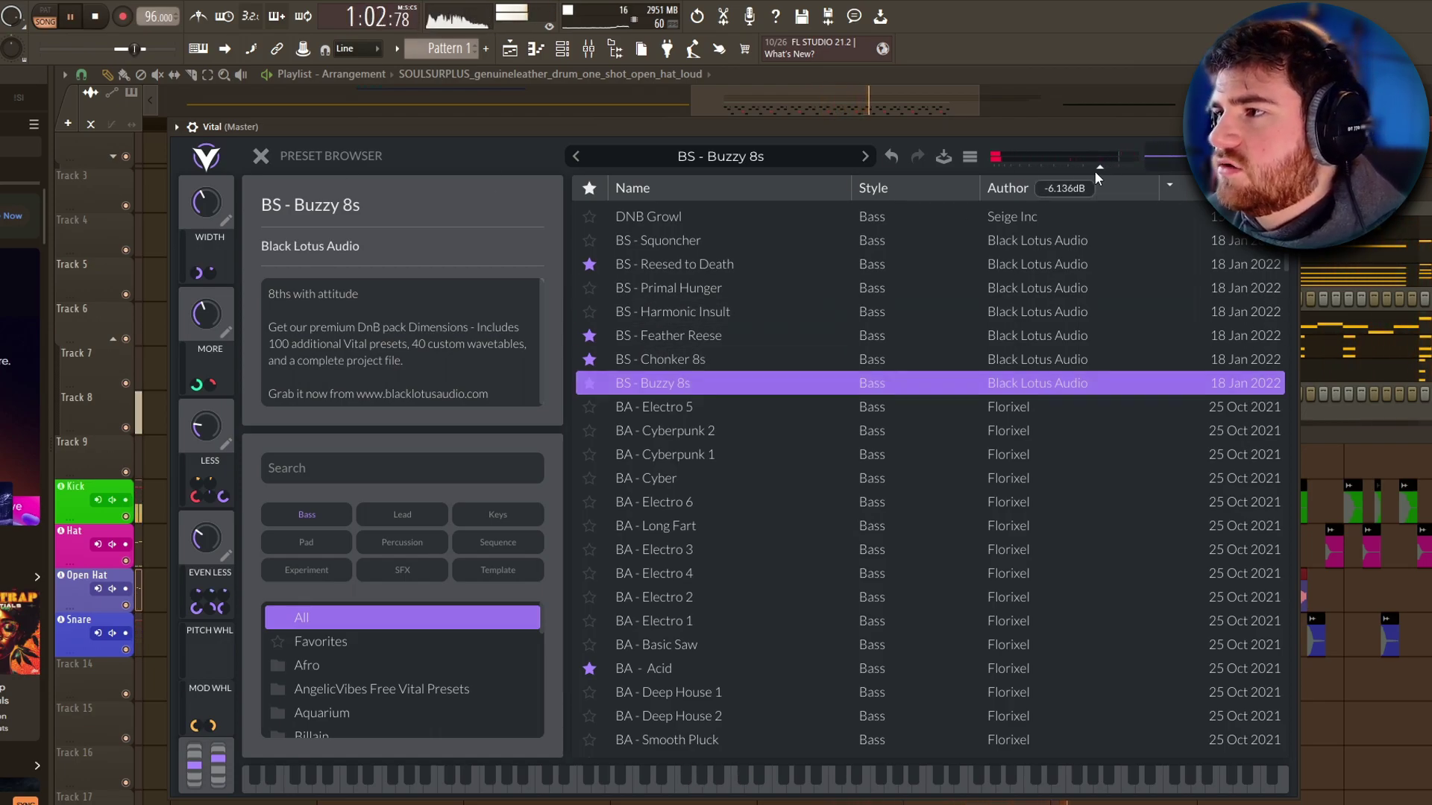
left_click(1288, 127)
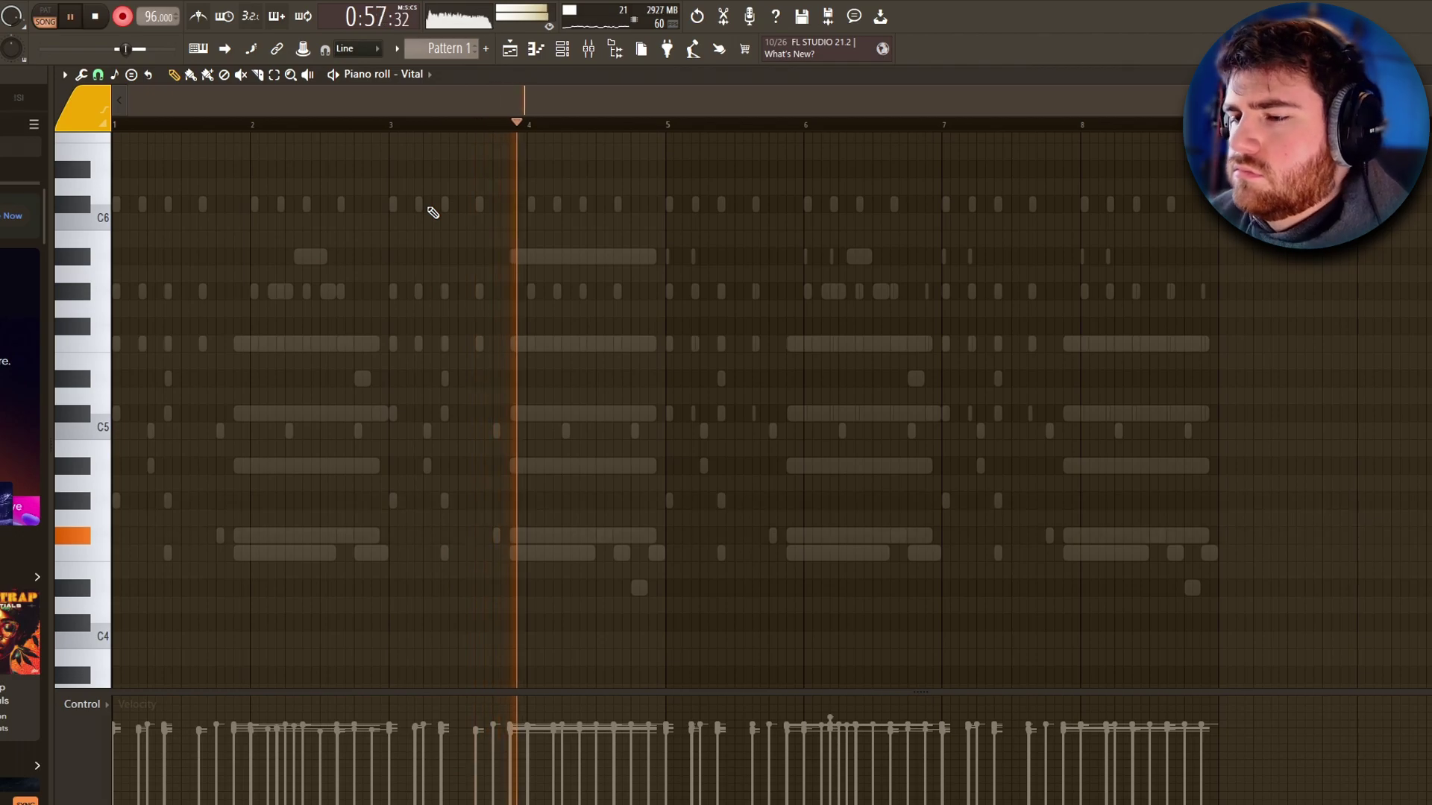
key("space")
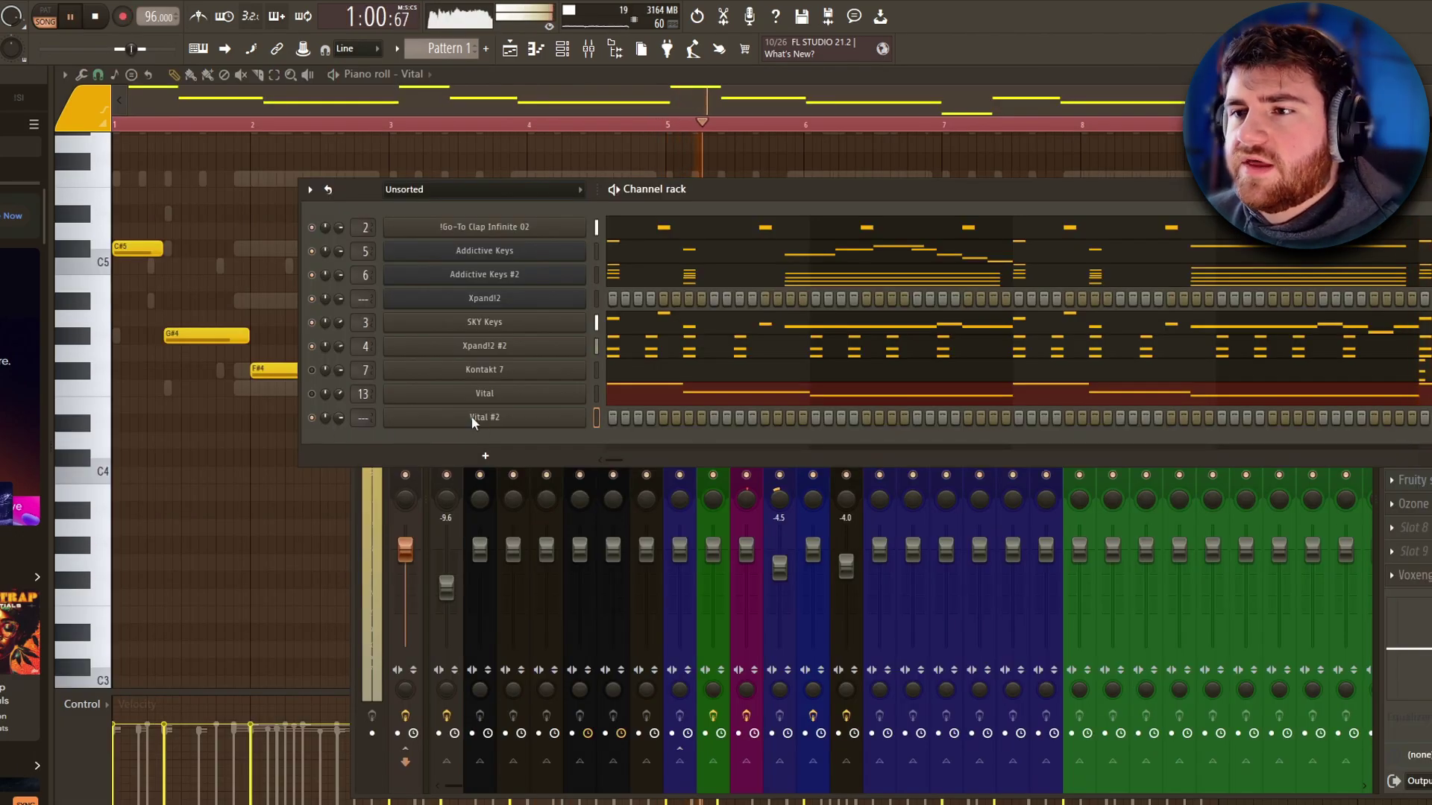
Open the piano roll of the Vital #2 channel and check its synth window and wrapper settings.
right_click(524, 415)
left_click(616, 423)
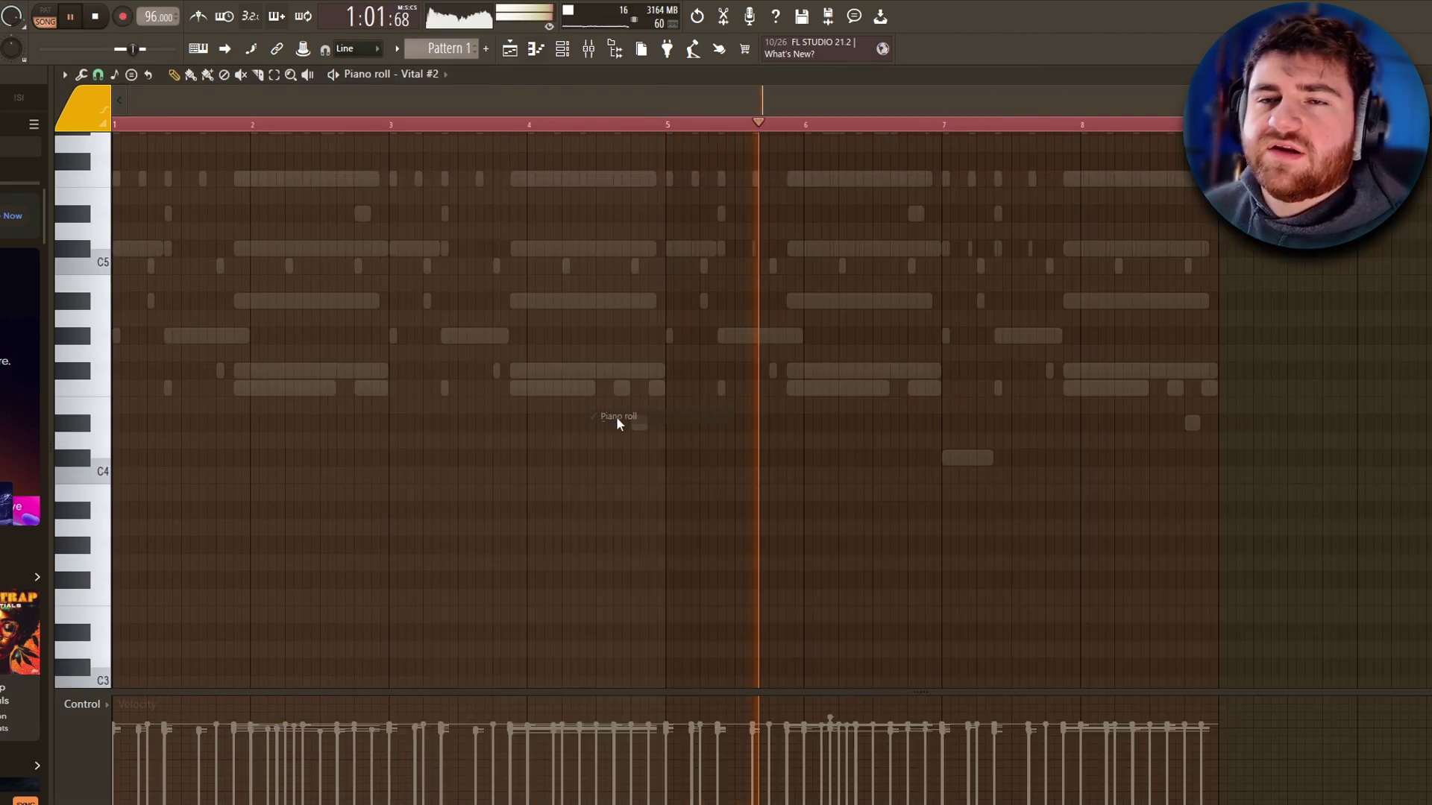
left_click(438, 76)
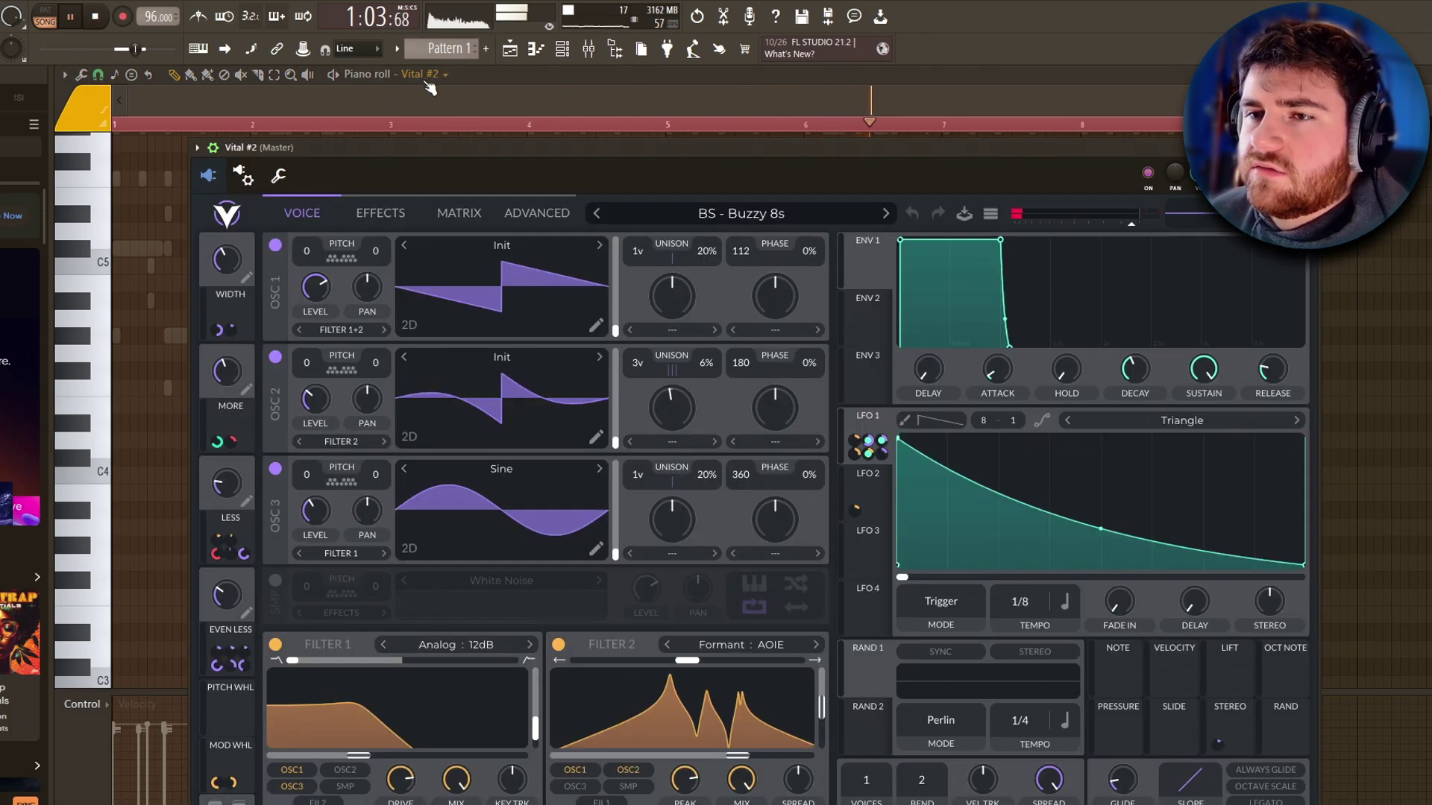
left_click(215, 148)
left_click(790, 180)
left_click(732, 527)
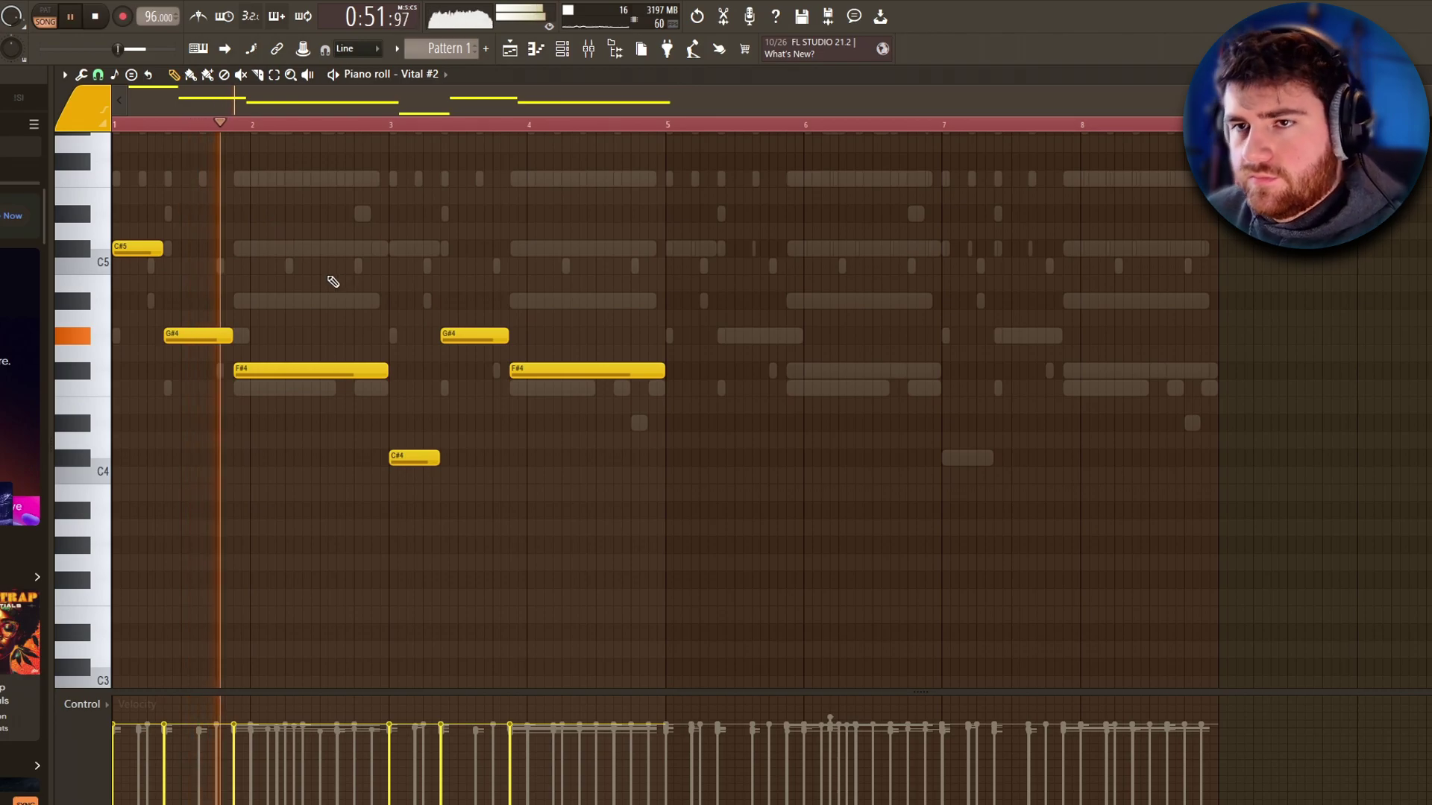
Duplicate the four-bar Vital #2 bassline into bars 5 to 8 of the piano roll and deselect the notes.
left_click_drag(694, 535, 228, 235)
key("ctrl+a")
key("ctrl+b")
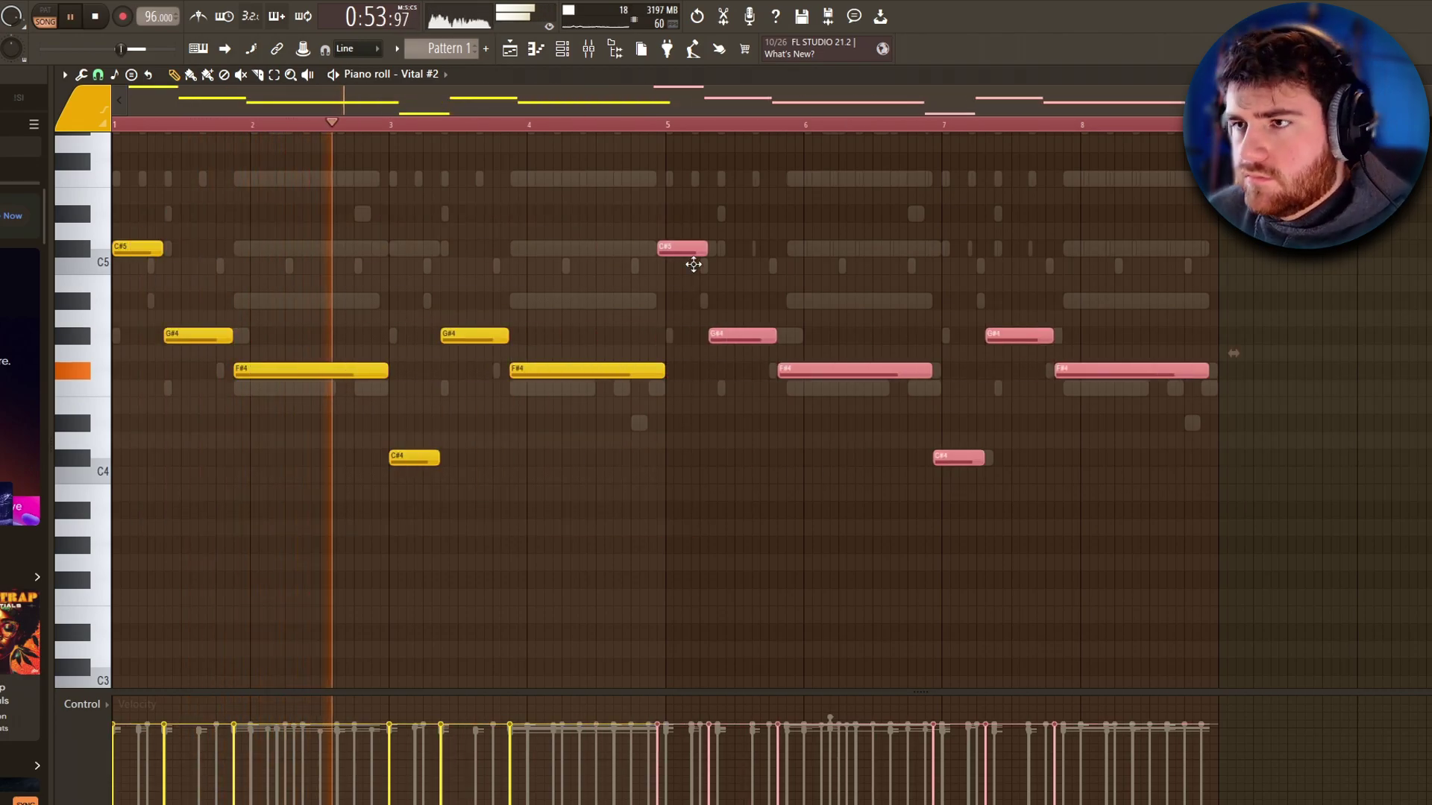
left_click(545, 247)
Toggle the Vital #2 and Vital channels in the channel rack.
key("F6")
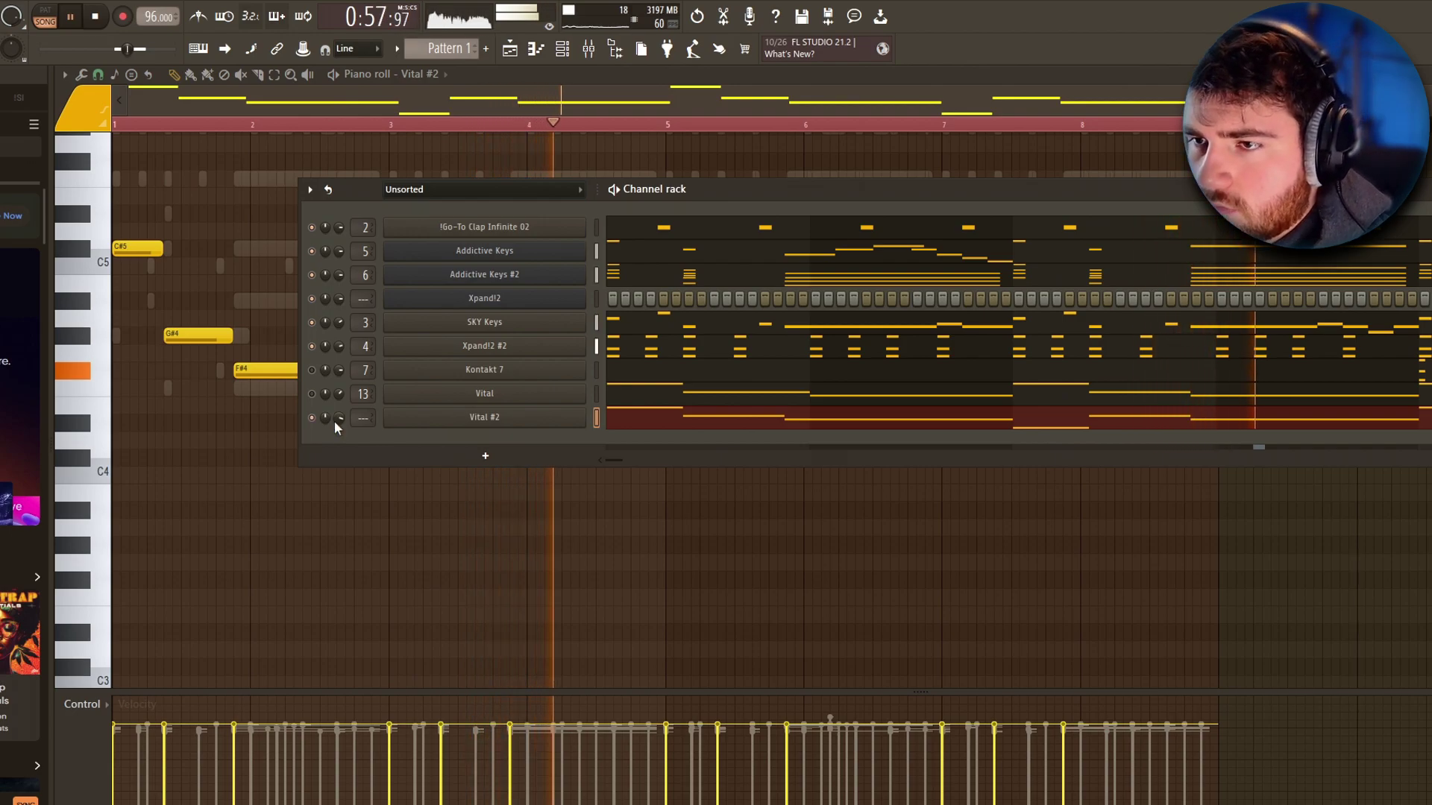
right_click(312, 418)
left_click(313, 401)
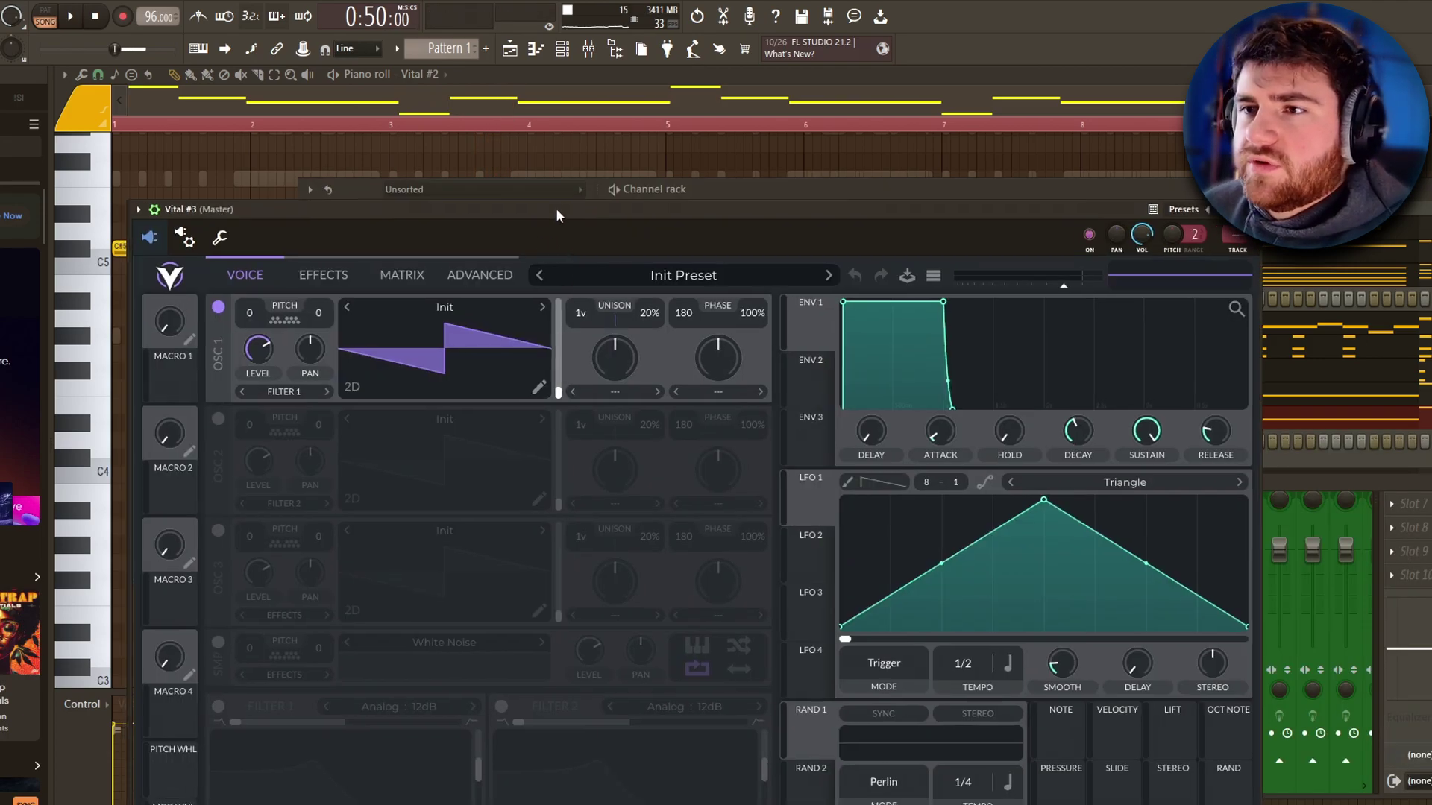
Load the Factory wavetable Basic Shapes into oscillator 1 of Vital #3 and close the wavetable browser.
left_click(553, 271)
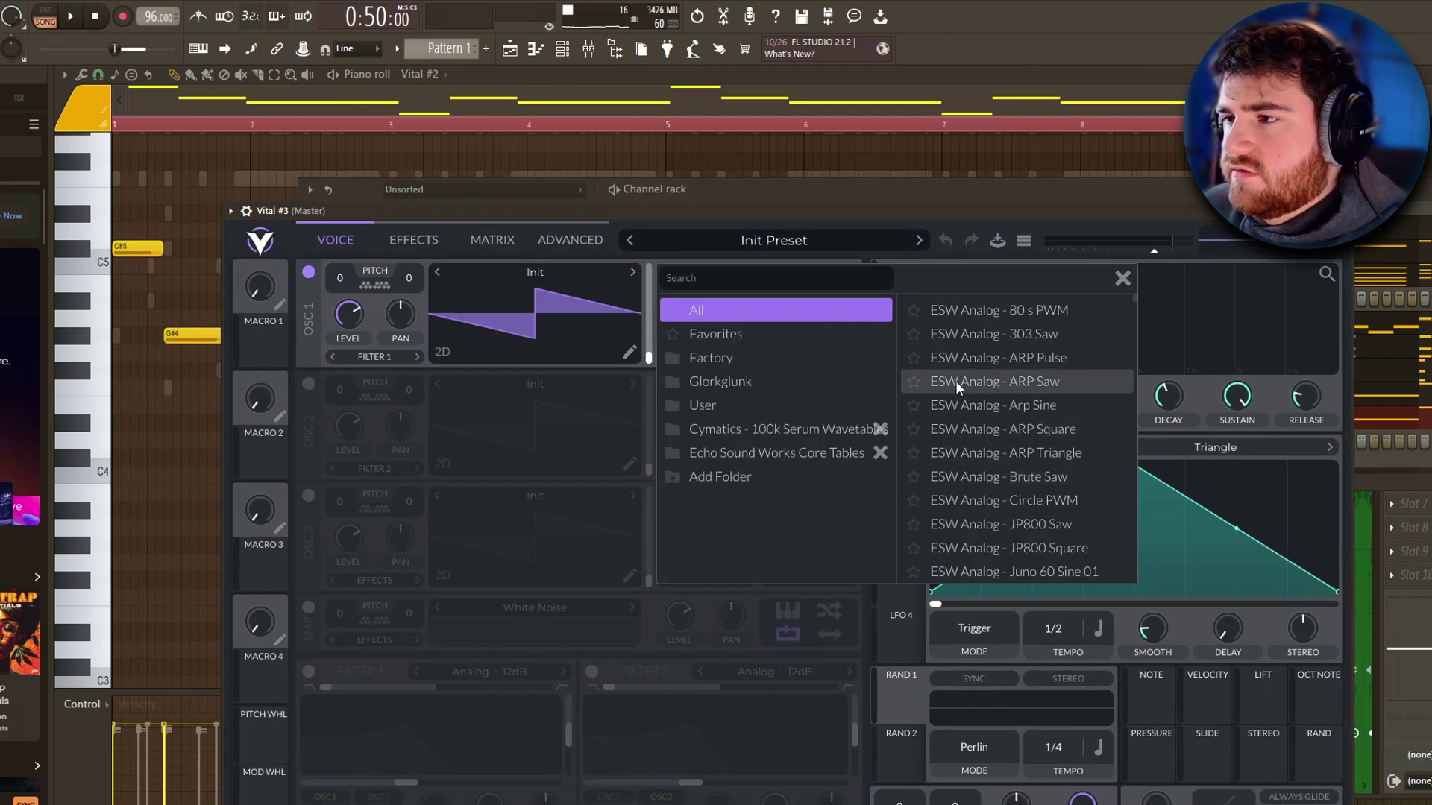
left_click(783, 355)
left_click(981, 309)
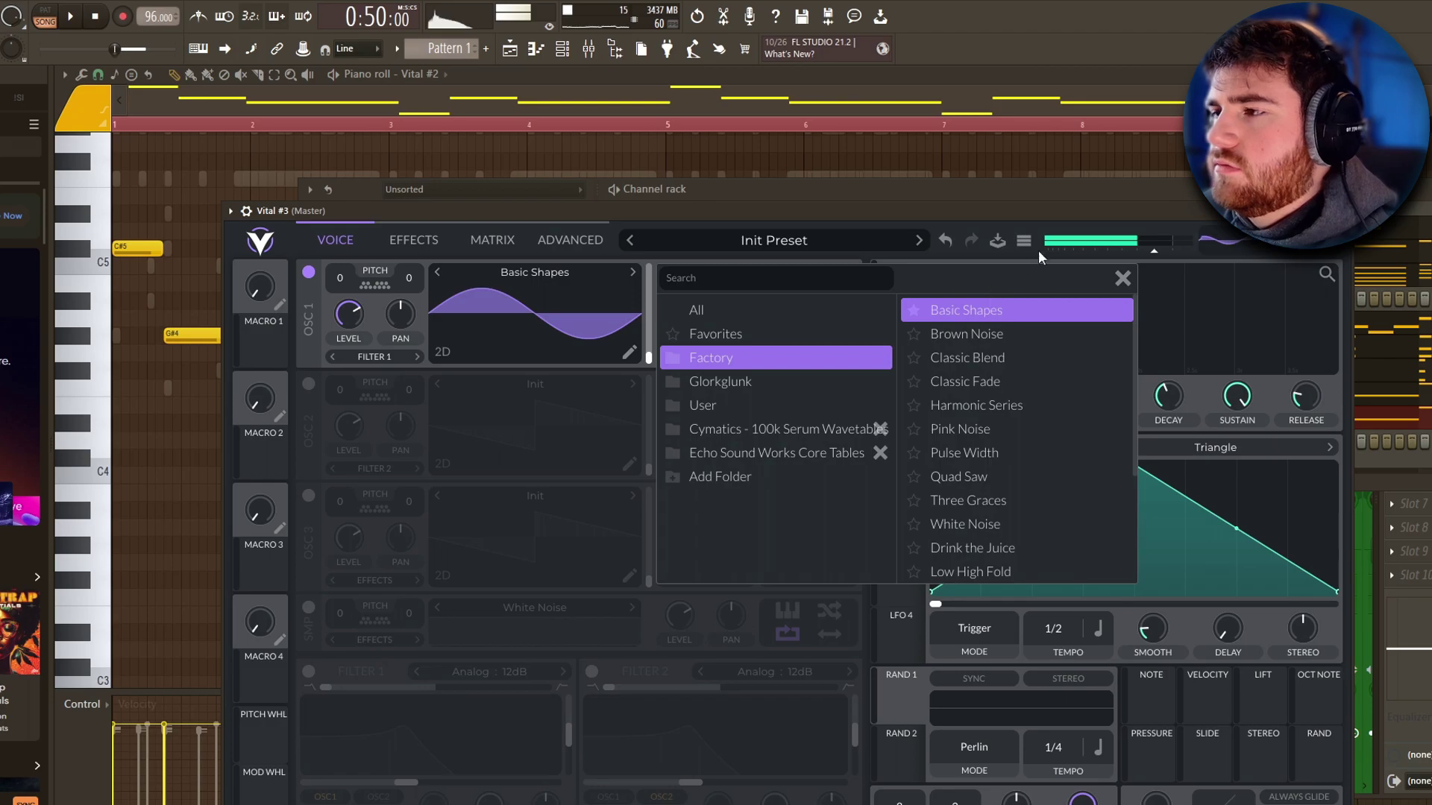
left_click(1122, 278)
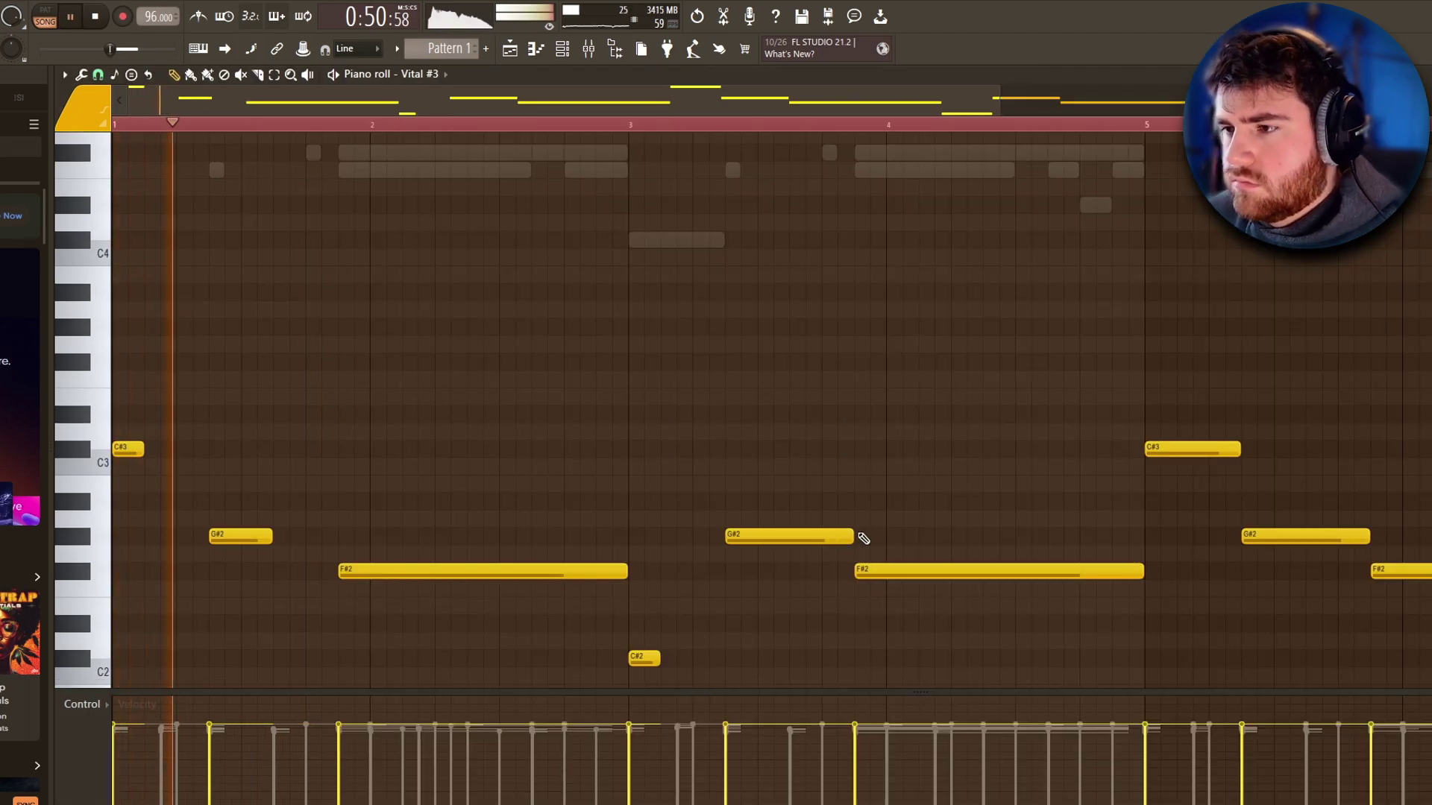
Shorten the Vital #3 G#2 notes to half a beat in bar 1 and one beat in bar 3.
left_click_drag(855, 537, 785, 540)
left_click_drag(271, 538, 240, 538)
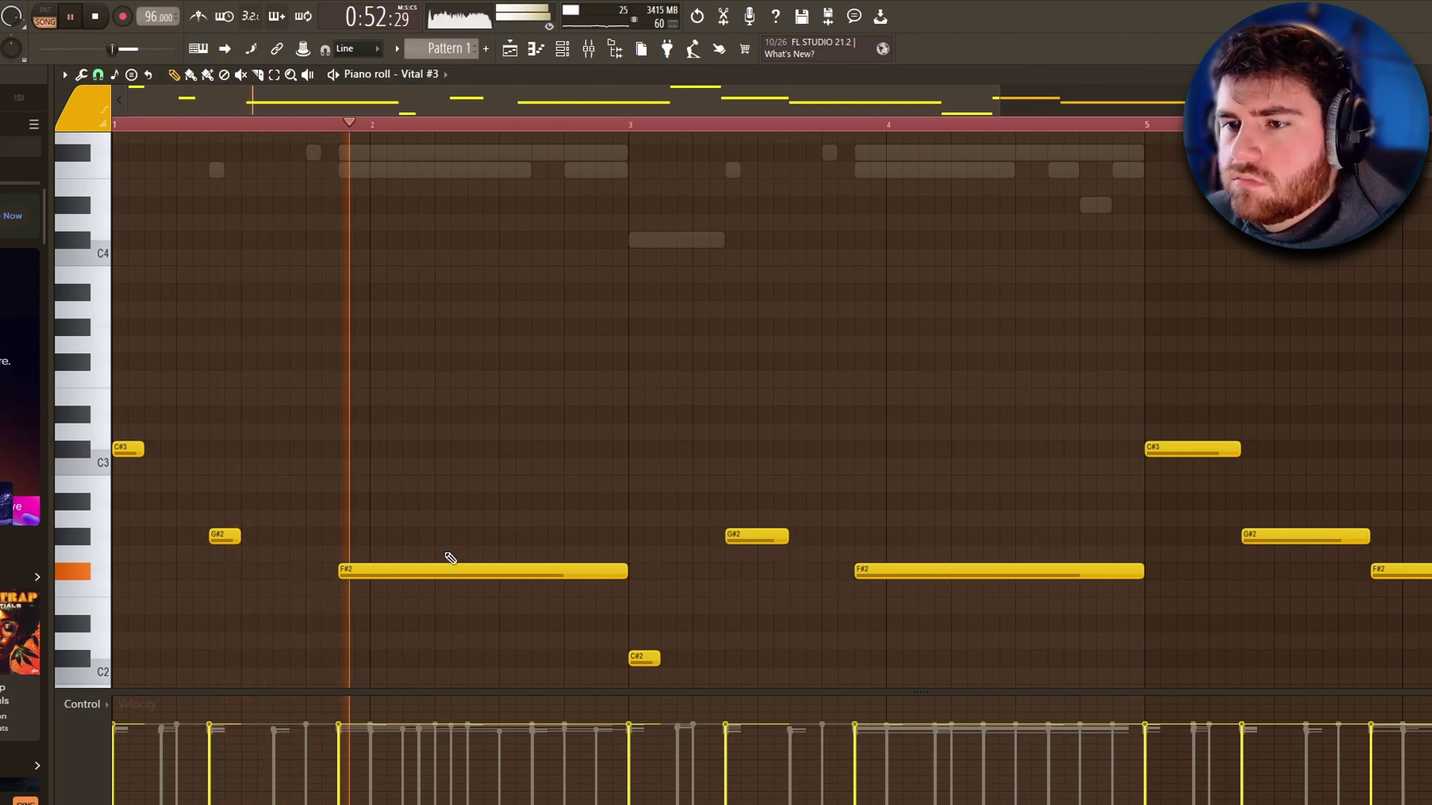
scroll(649, 615, "down", 2)
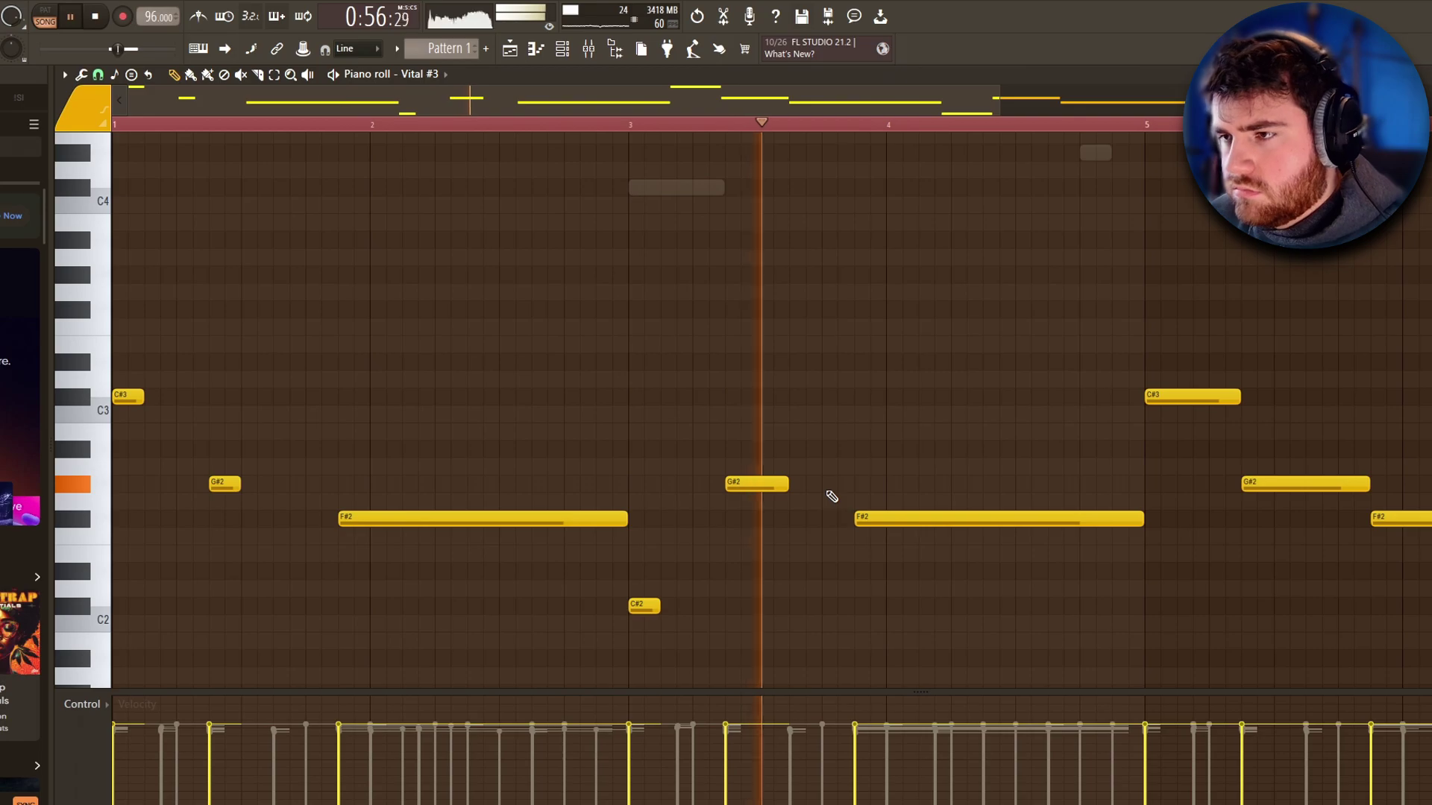
scroll(858, 461, "down", 4)
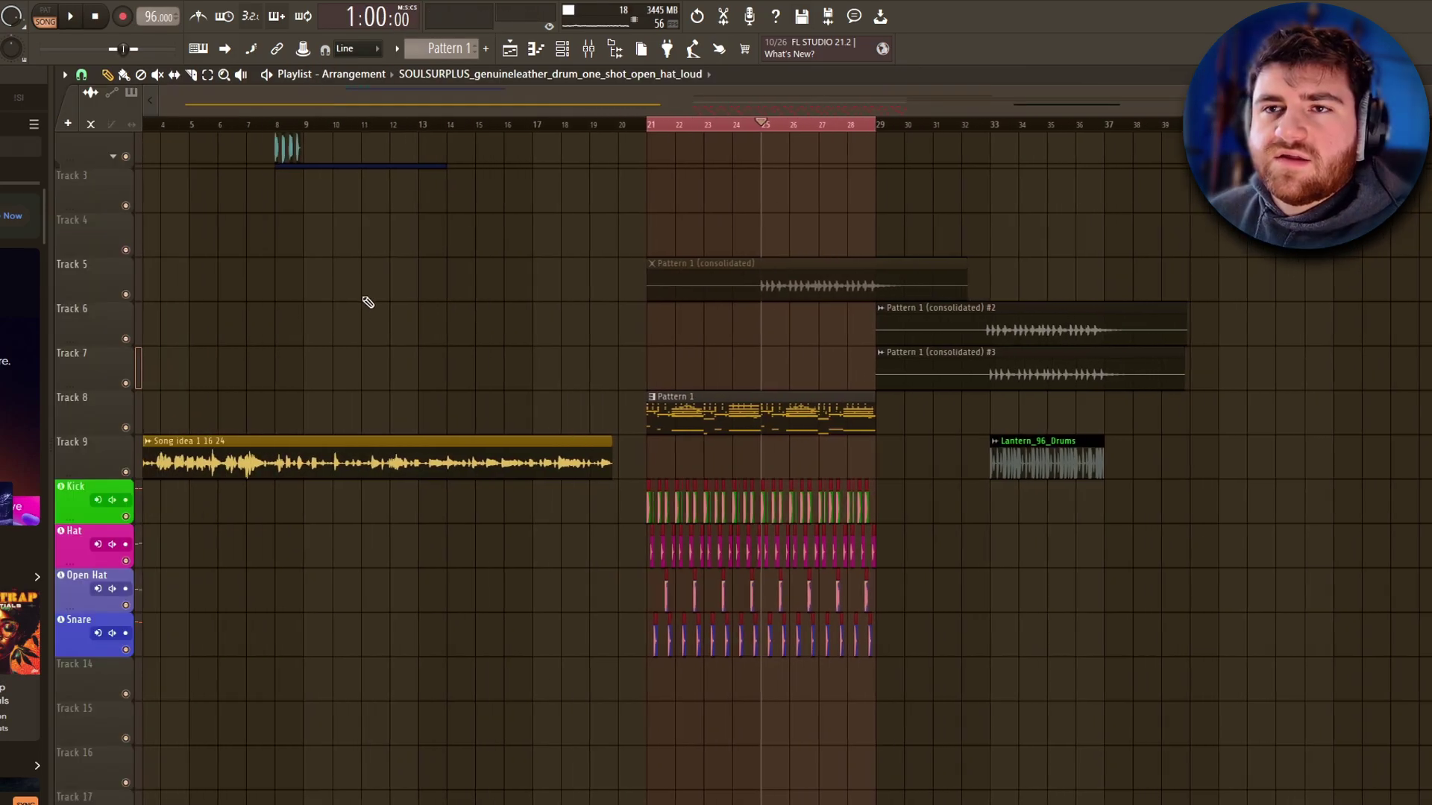
Clone the arrangement under the name Track and delete the Song idea 1 16 24 clip from it.
left_click(309, 125)
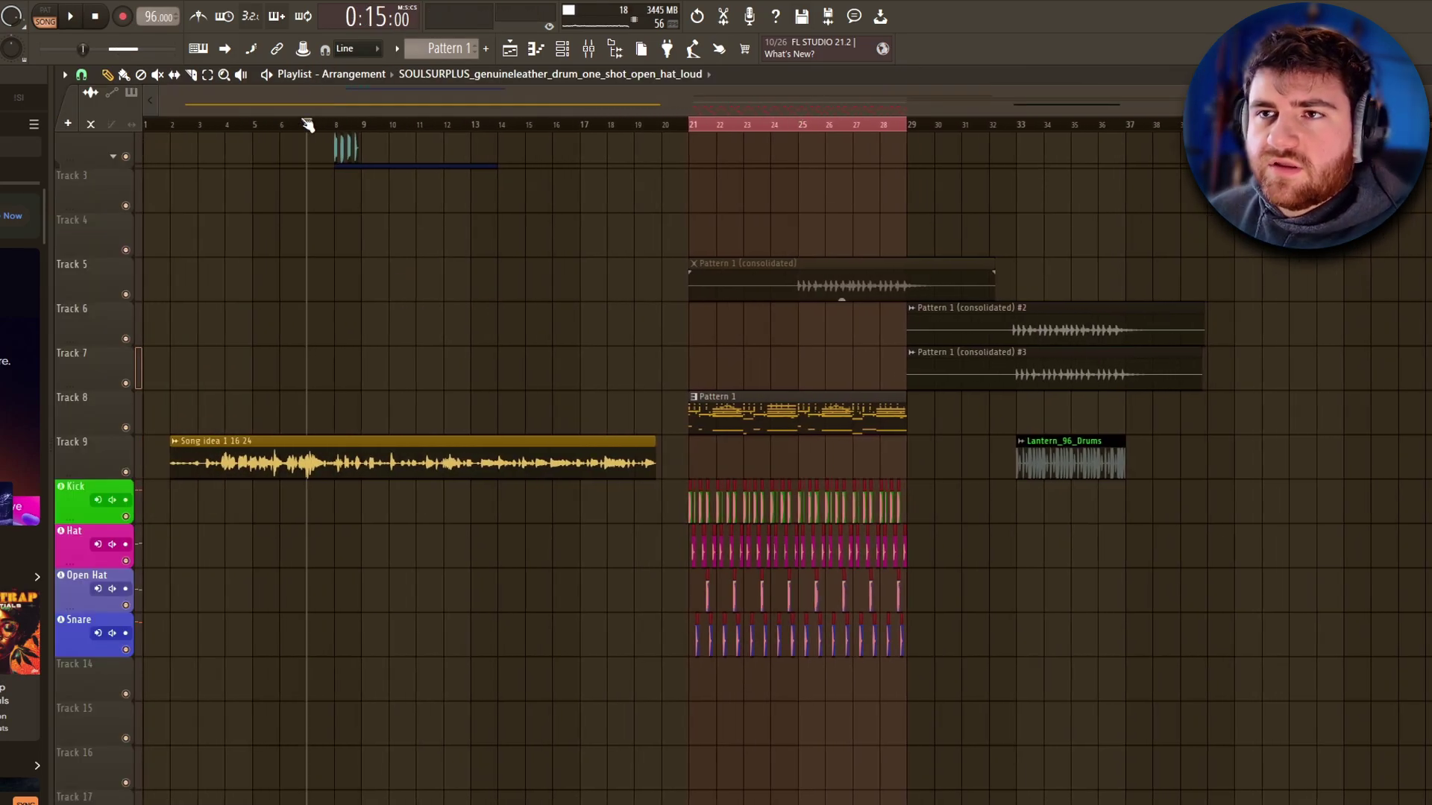
left_click_drag(310, 125, 138, 118)
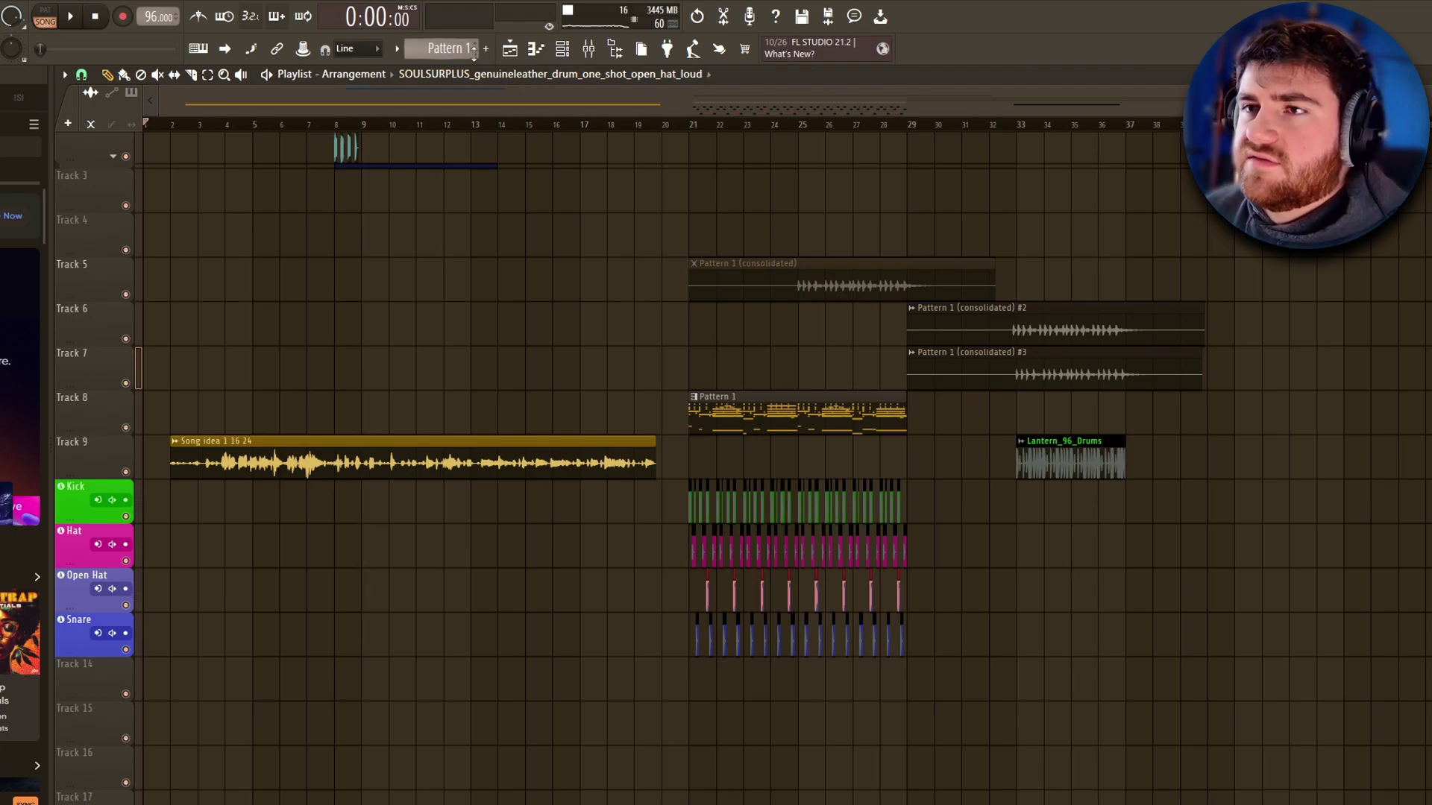
left_click(354, 74)
left_click(345, 135)
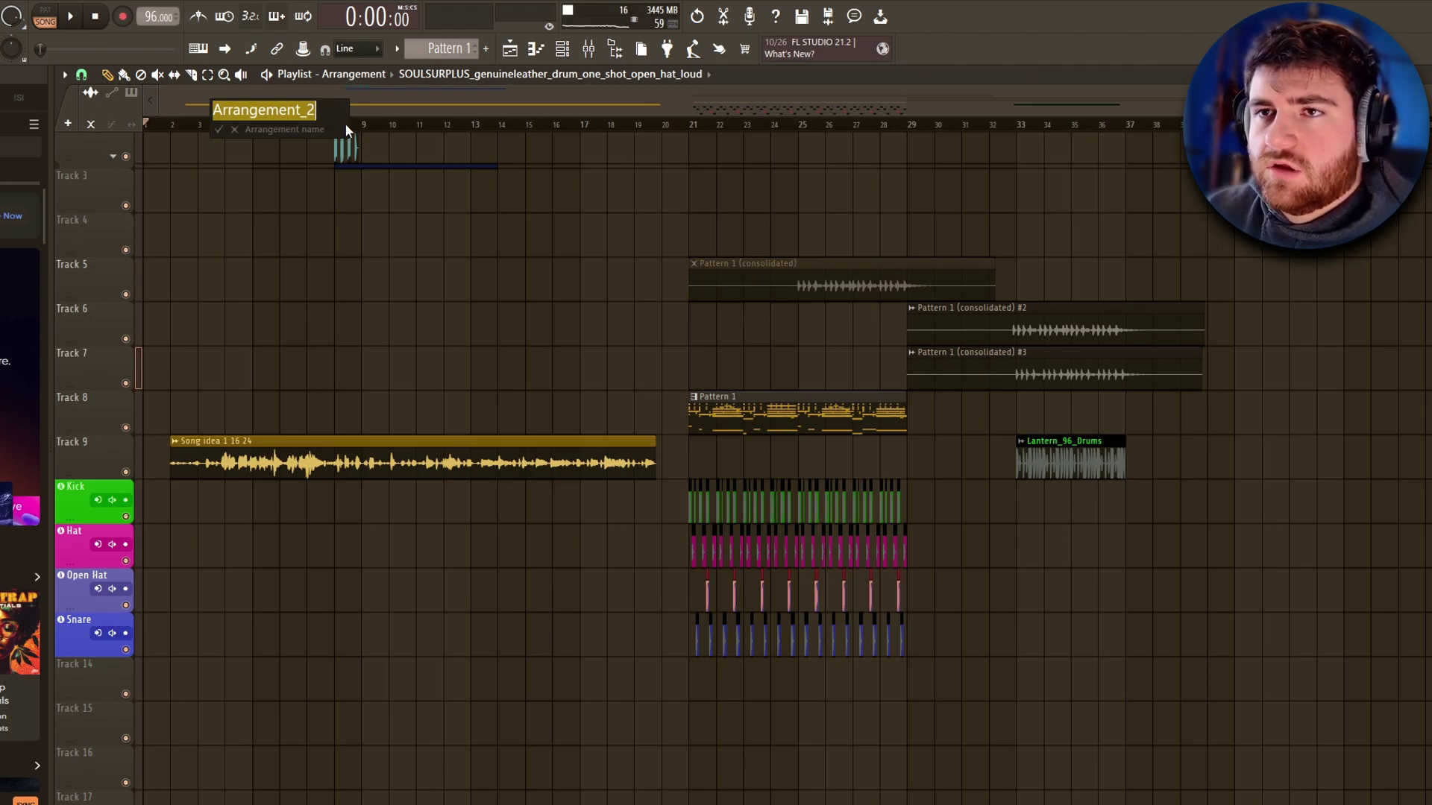
type("Track")
key("Return")
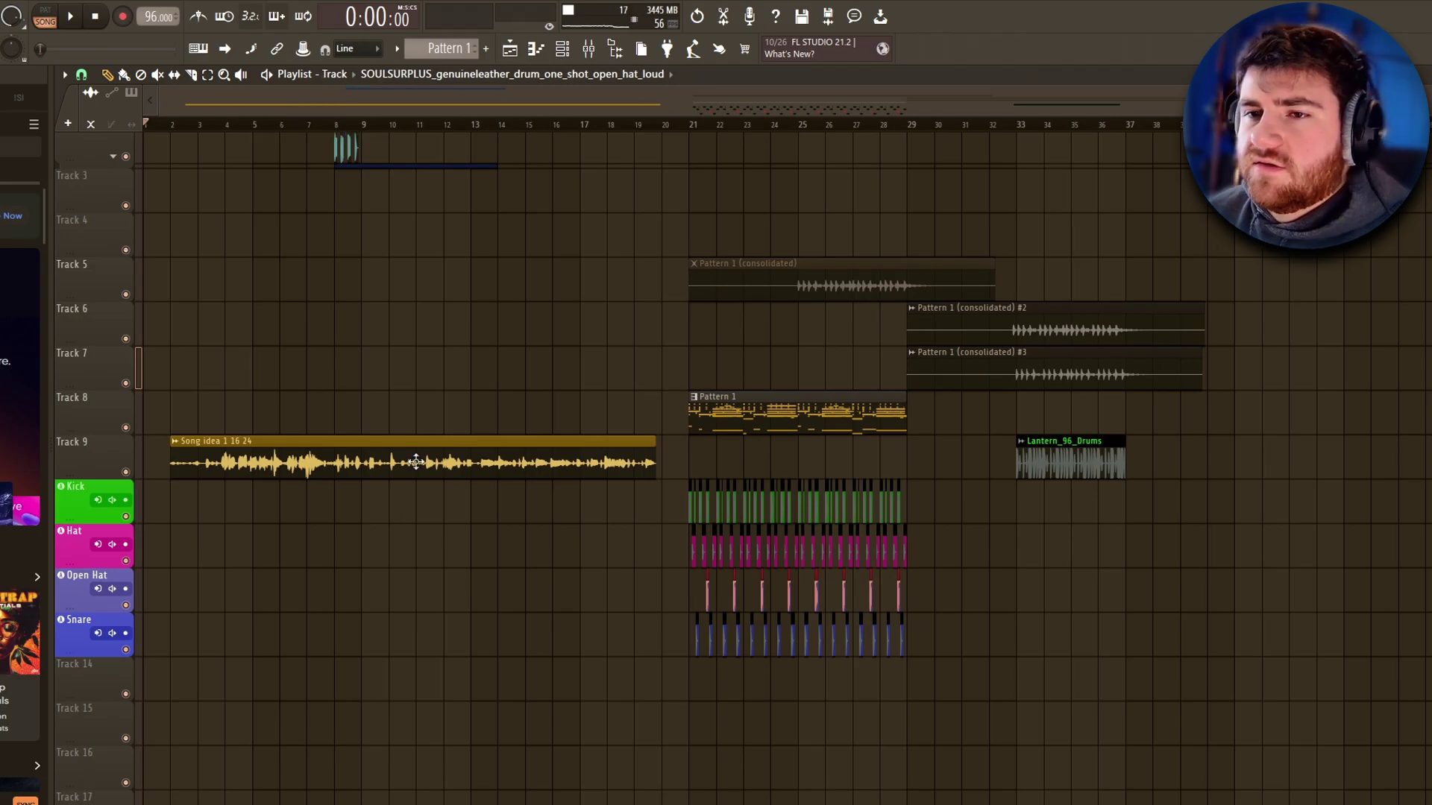
right_click(320, 440)
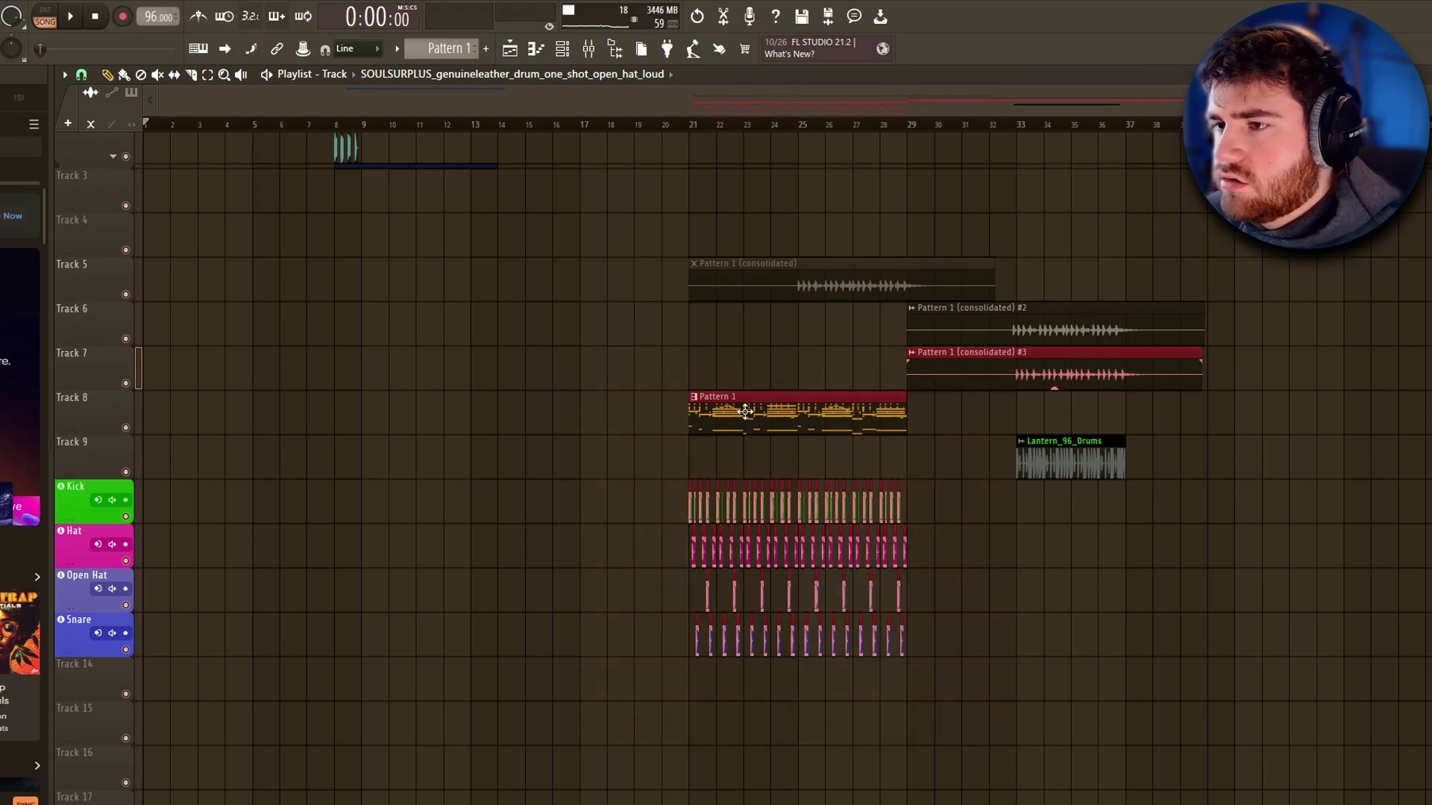
key("ctrl+z")
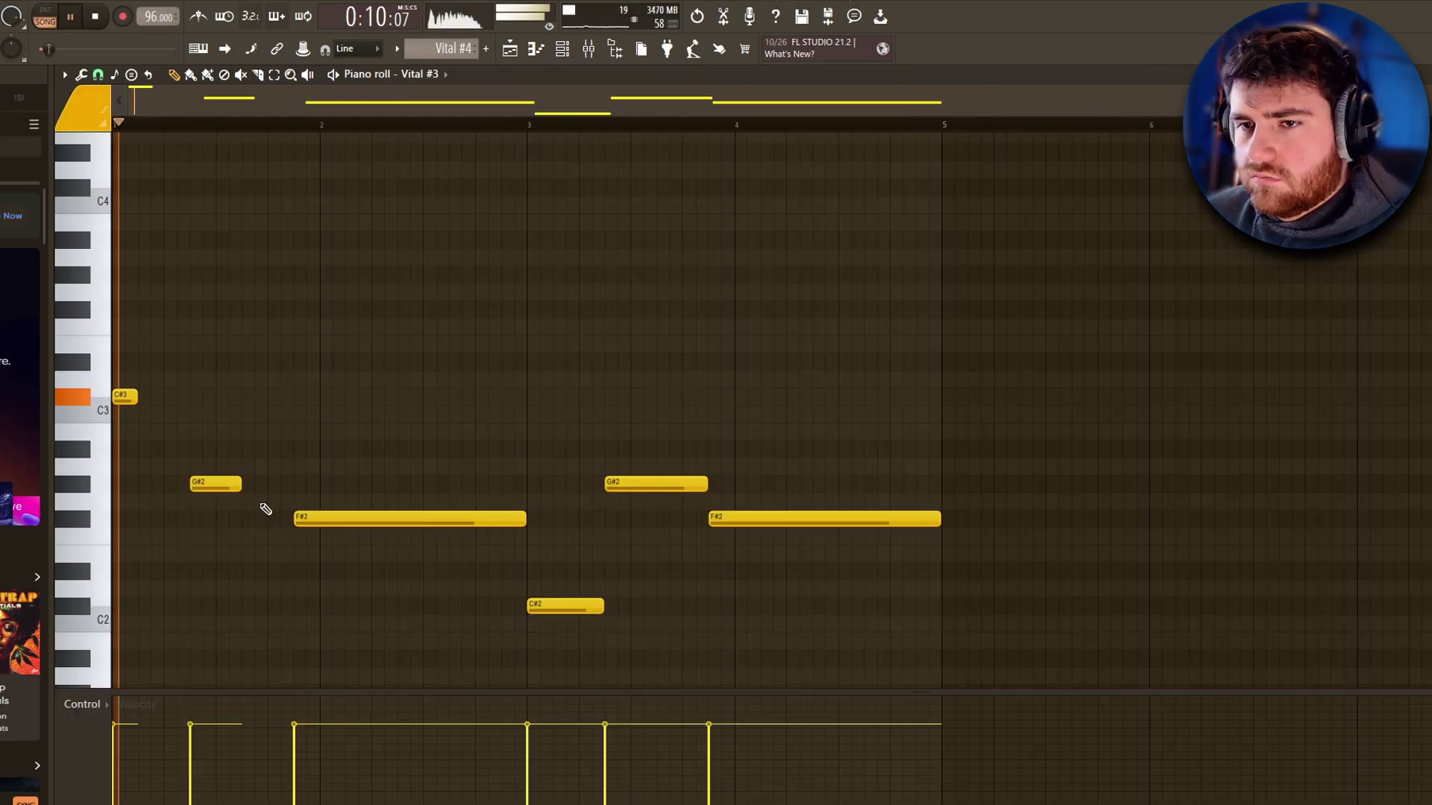
Shorten both G#2 notes and the C#2 note in the Vital #3 bassline to half a beat each.
left_click_drag(218, 487, 214, 487)
left_click_drag(603, 609, 552, 610)
left_click_drag(702, 484, 630, 482)
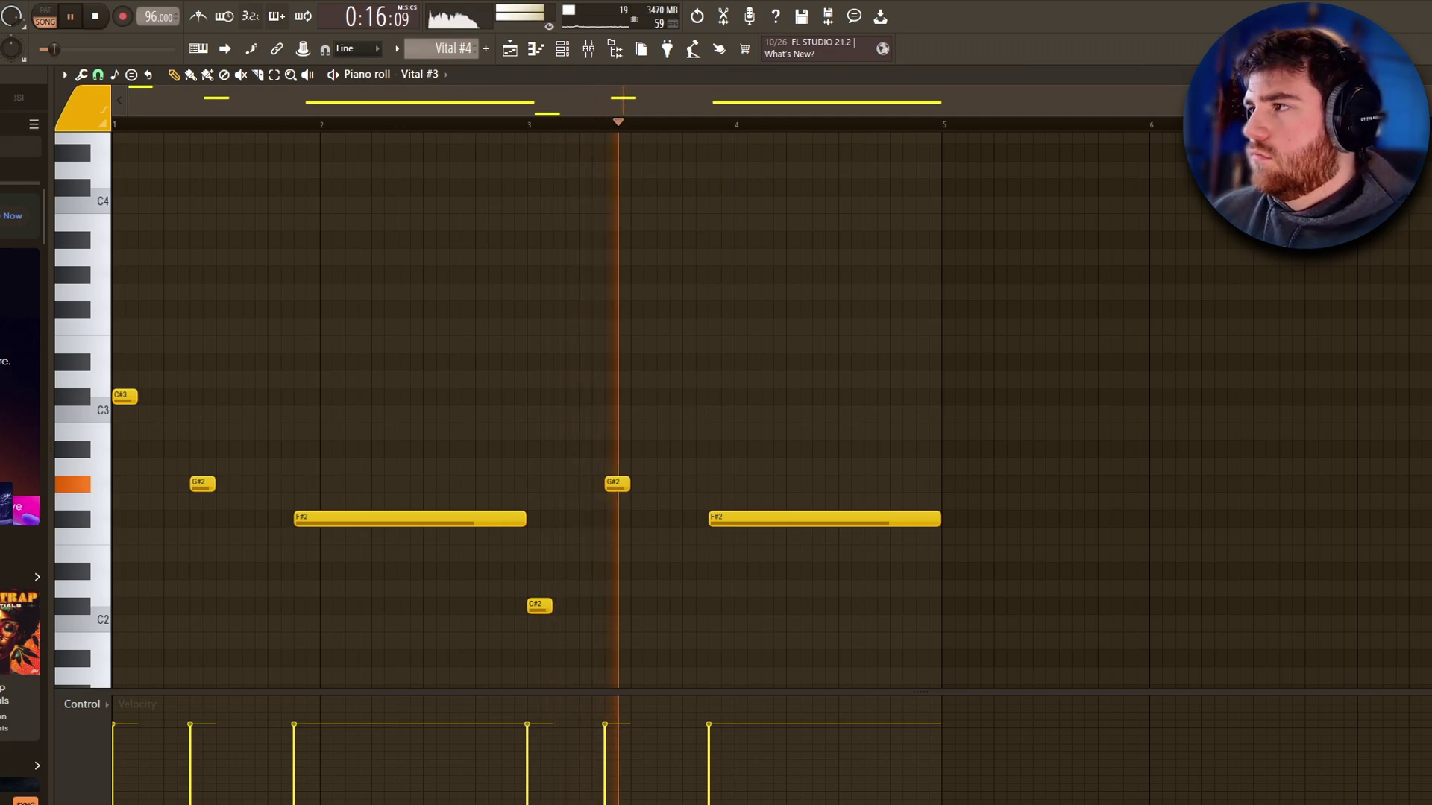
Review the Track arrangement in the playlist and preview KSHMR_150_drum_fill_short_tom_flam.wav among the Splice drum fills.
key("F5")
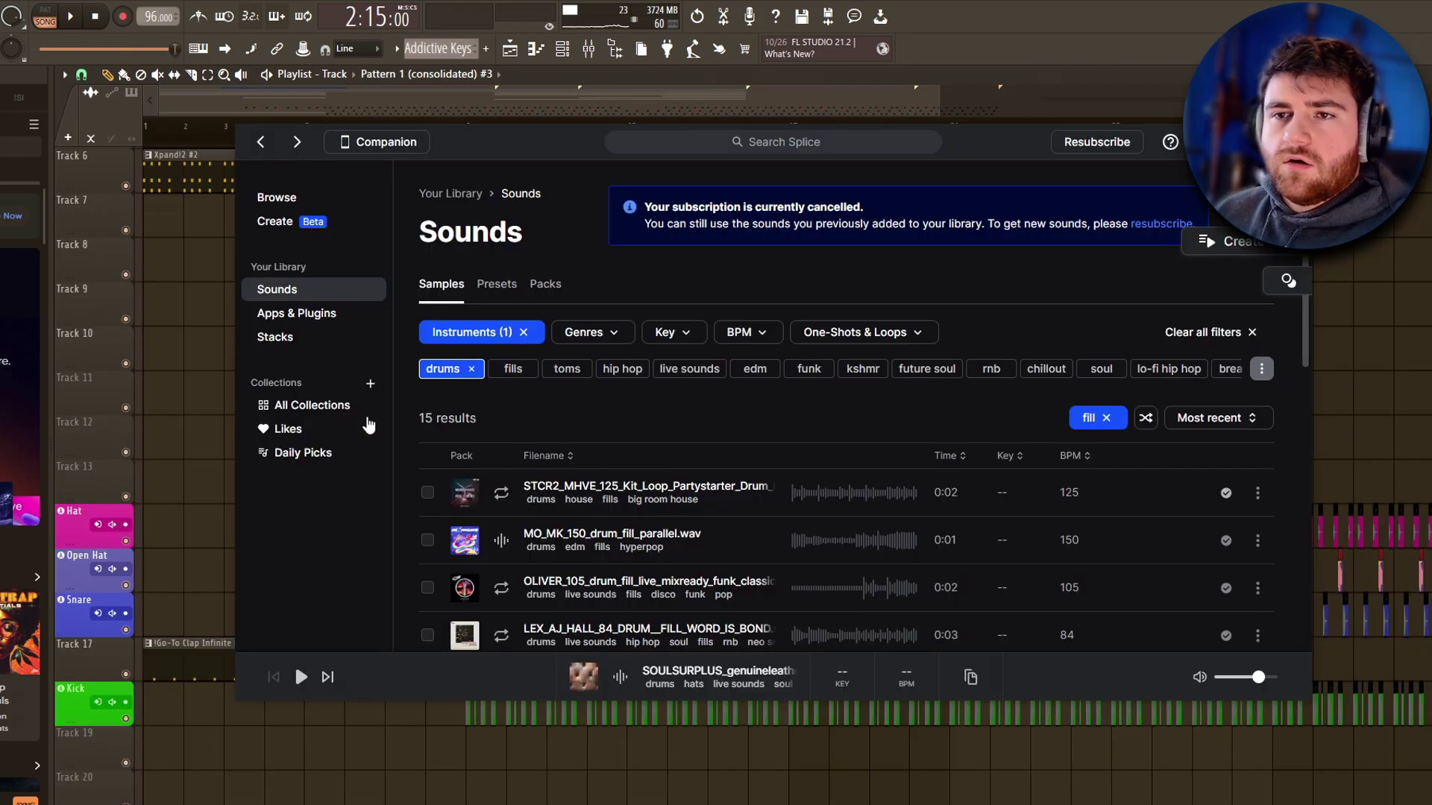
scroll(716, 358, "up", 4)
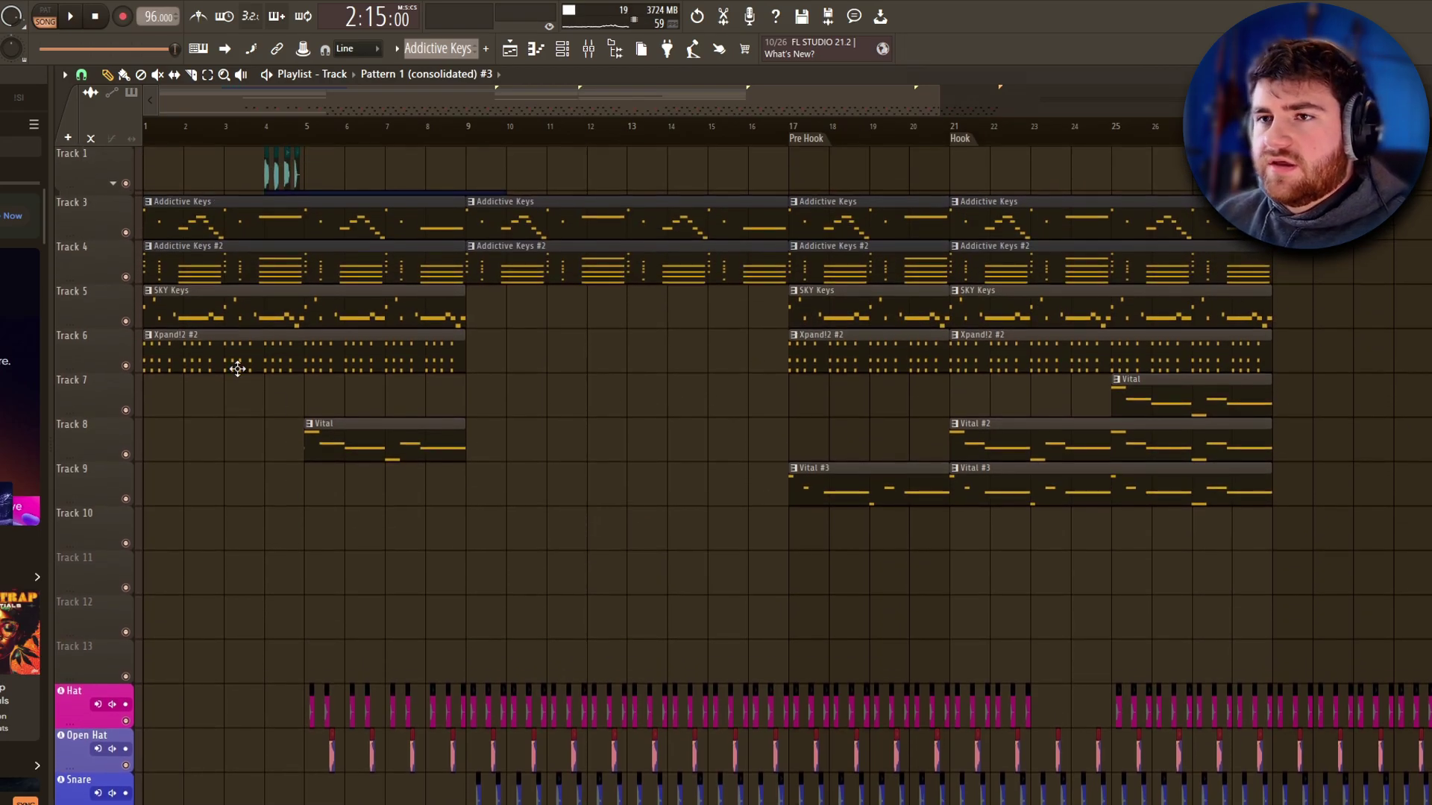
scroll(391, 378, "down", 2, "ctrl")
scroll(473, 470, "up", 2, "ctrl")
scroll(335, 579, "down", 2, "ctrl")
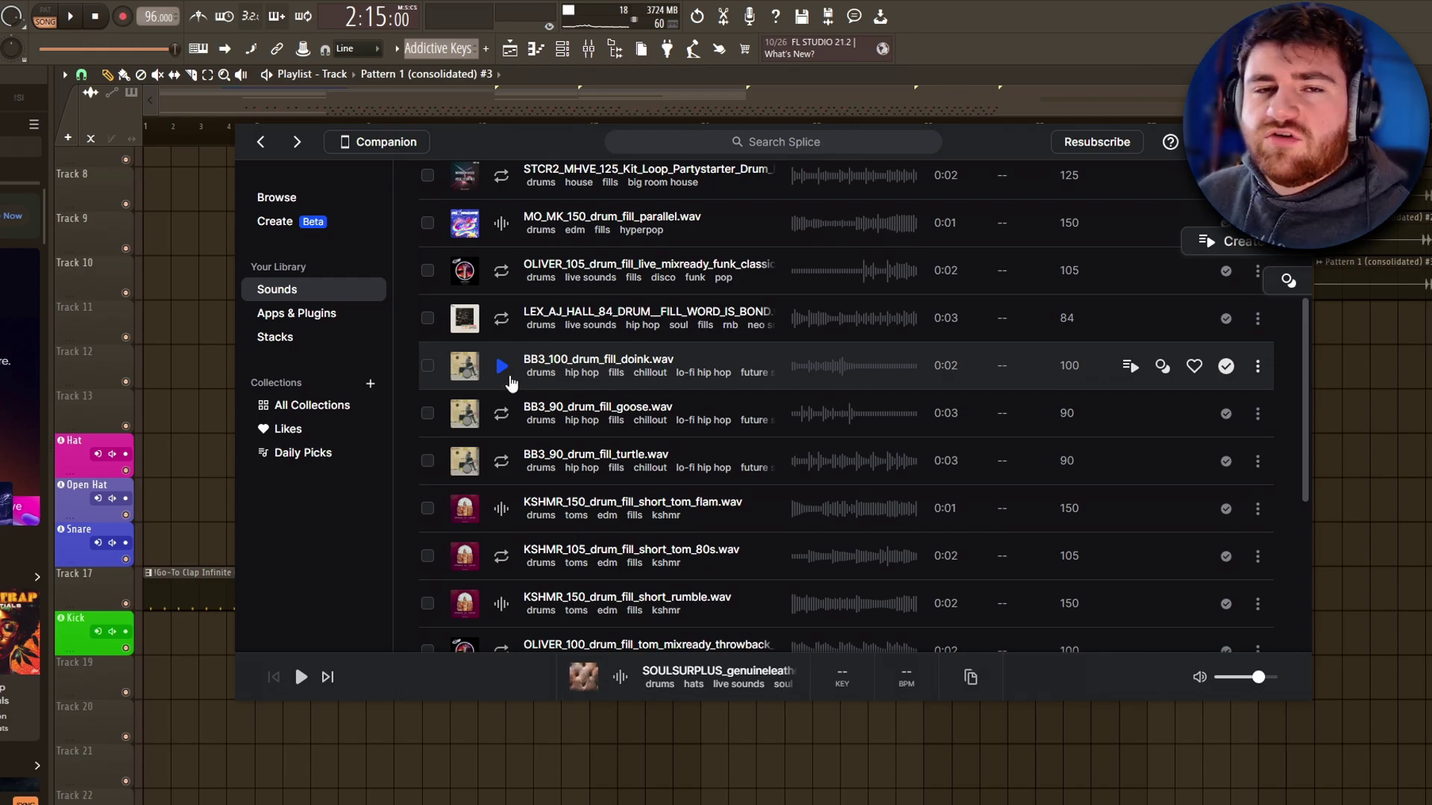
left_click(501, 508)
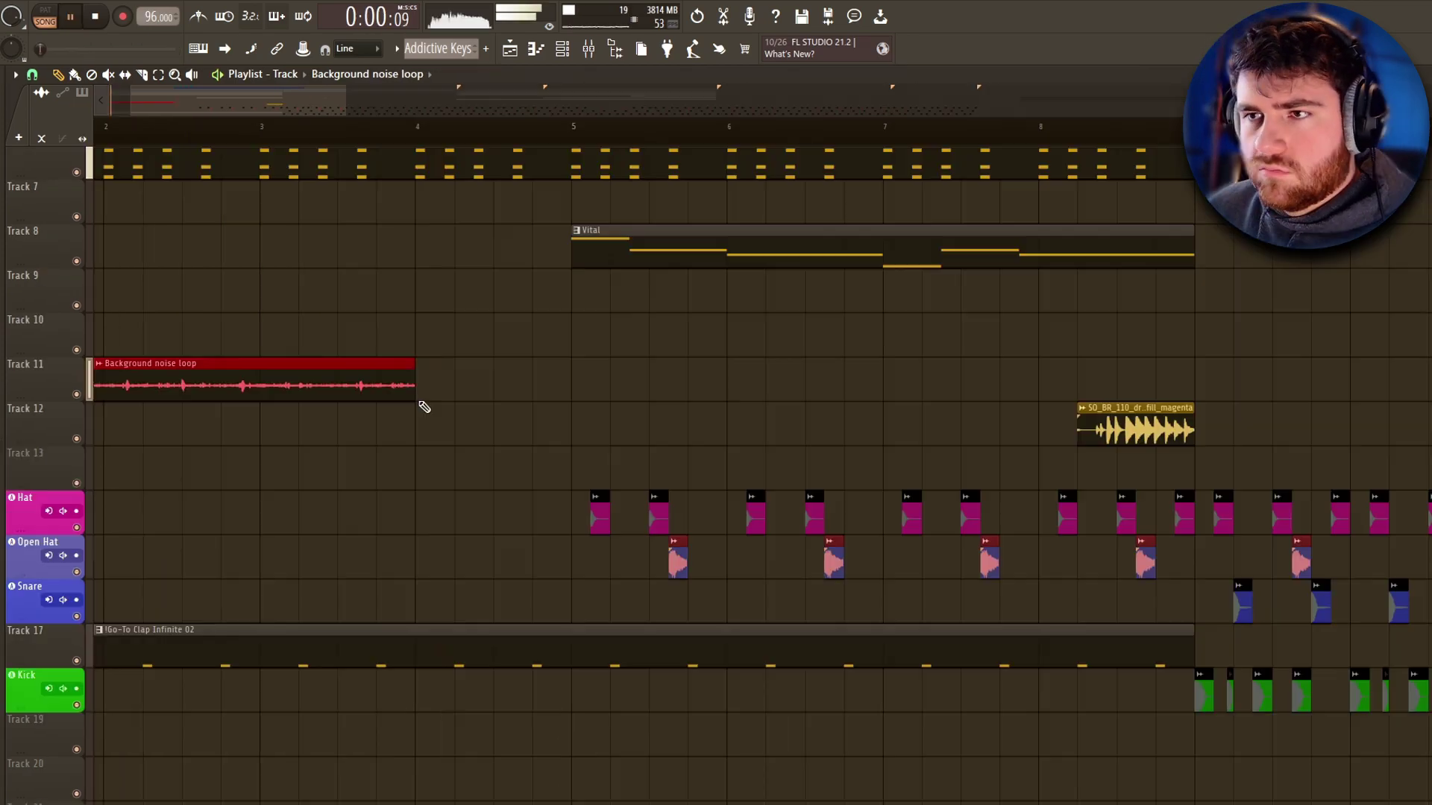
Trim the Background noise loop clip on Track 11 to two bars and duplicate it to fill bars 1 to 8.
left_click_drag(489, 429, 592, 413)
scroll(591, 412, "down", 3, "ctrl")
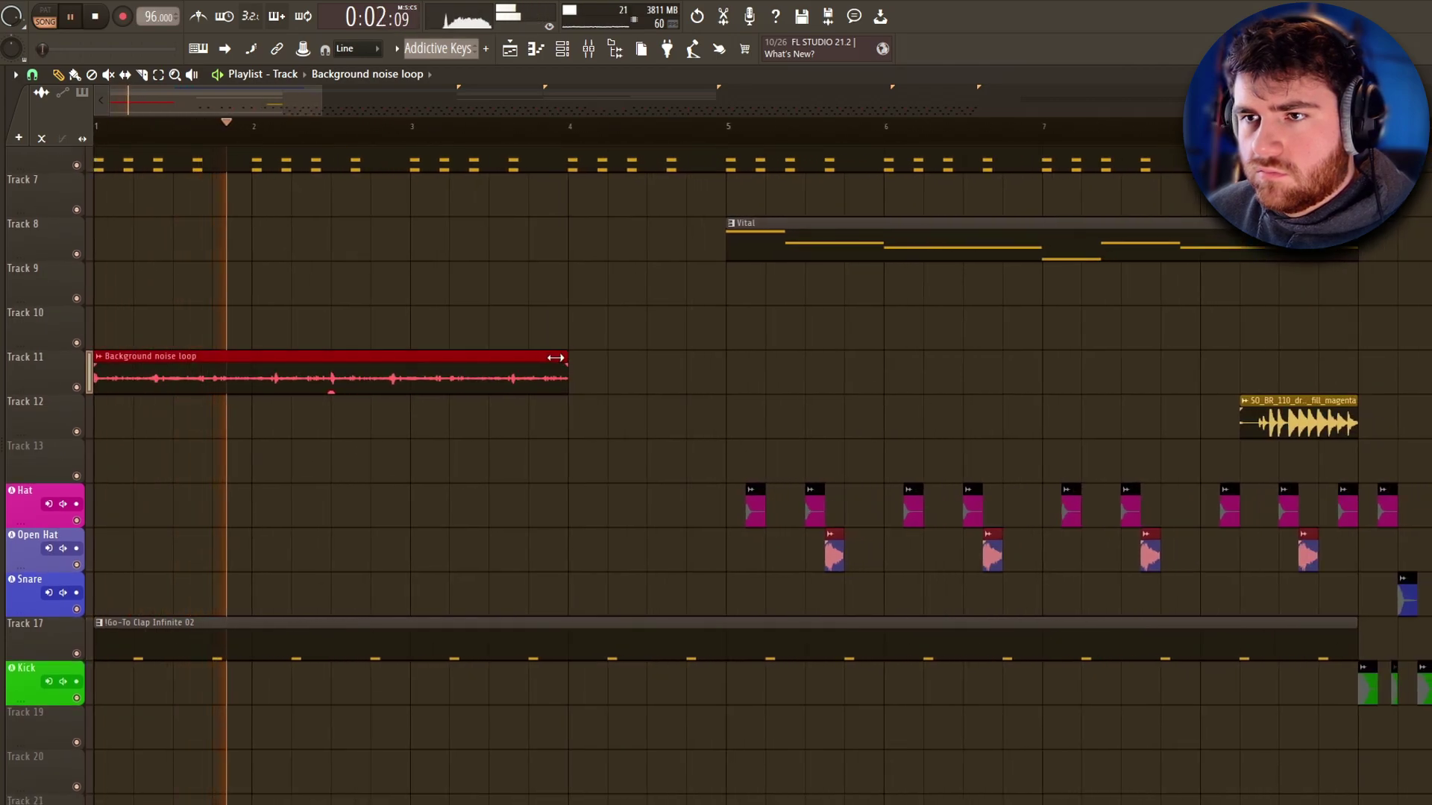
left_click_drag(564, 356, 406, 357)
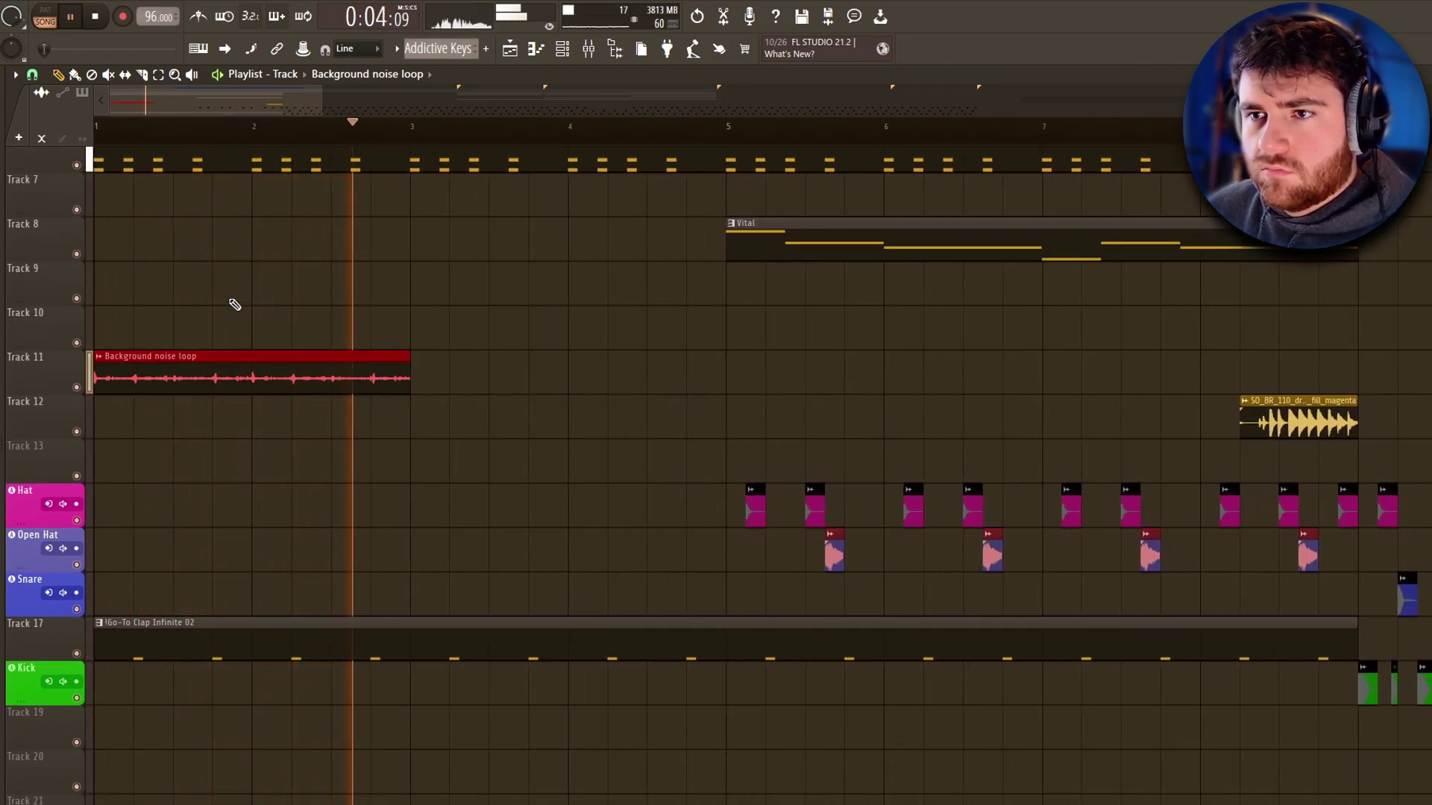
left_click_drag(267, 385, 601, 387)
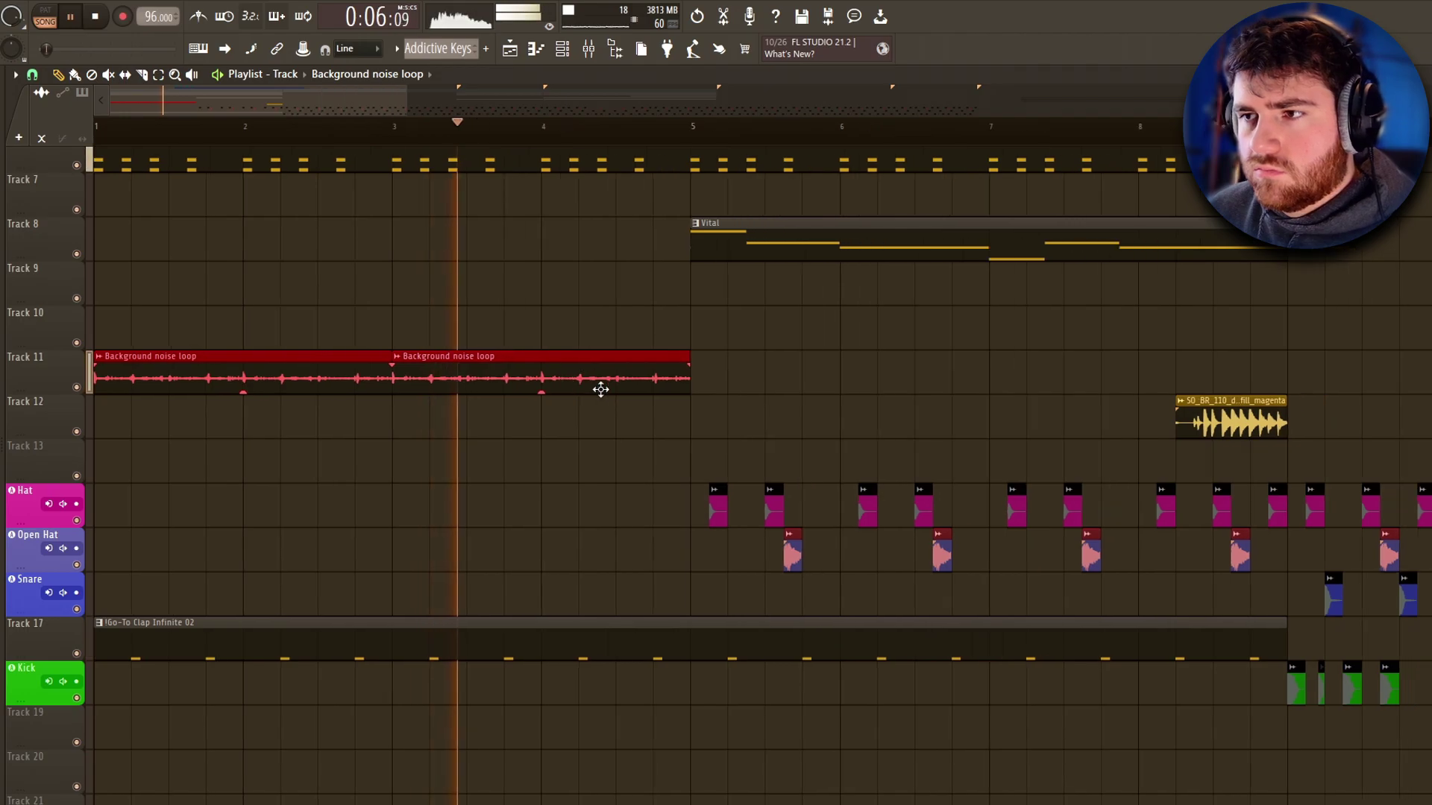
scroll(485, 399, "down", 5)
left_click_drag(141, 373, 358, 384)
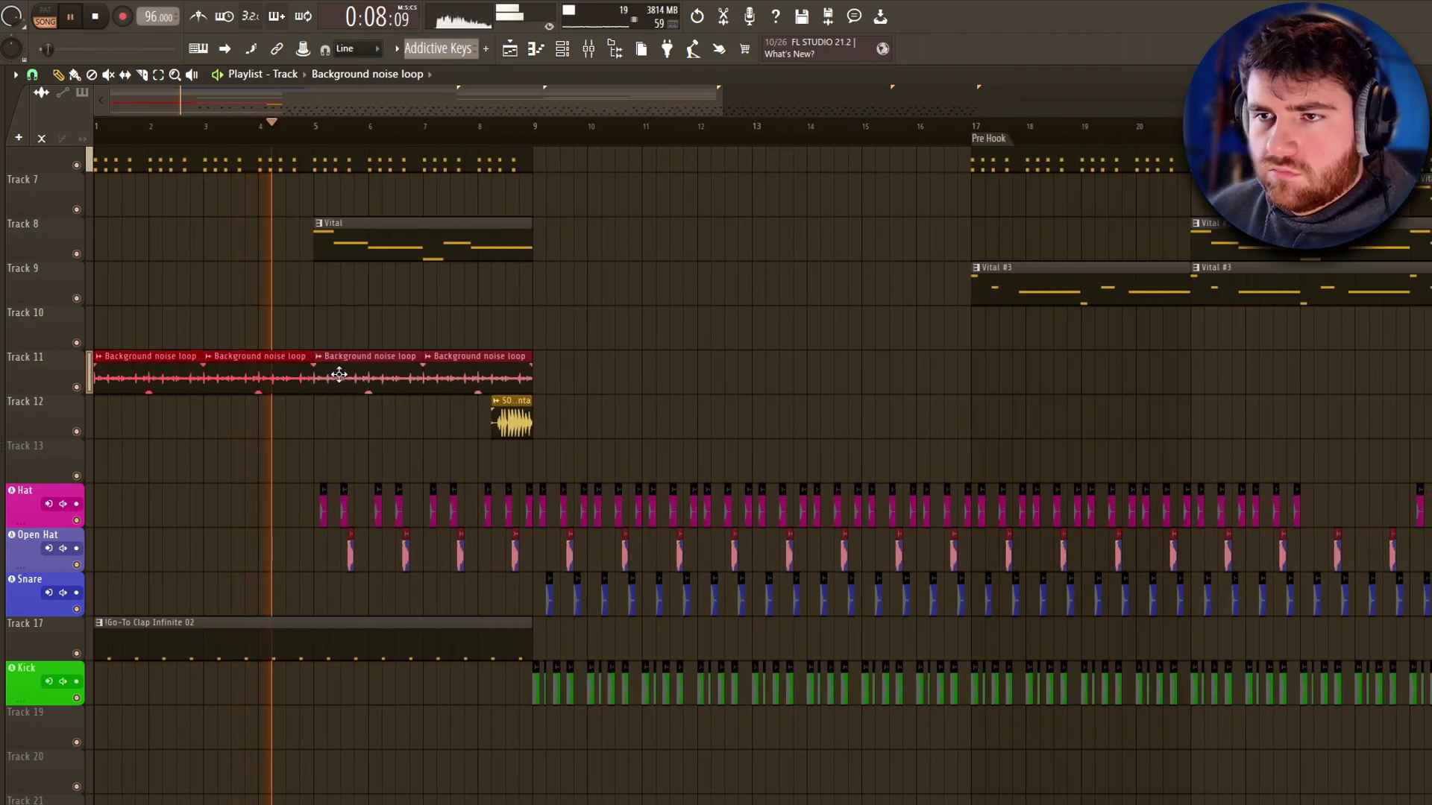
Route the Background noise loop to a free mixer track placed after Kontakt 7 and lower its level to -5.6 dB.
double_click(338, 373)
left_click(862, 304)
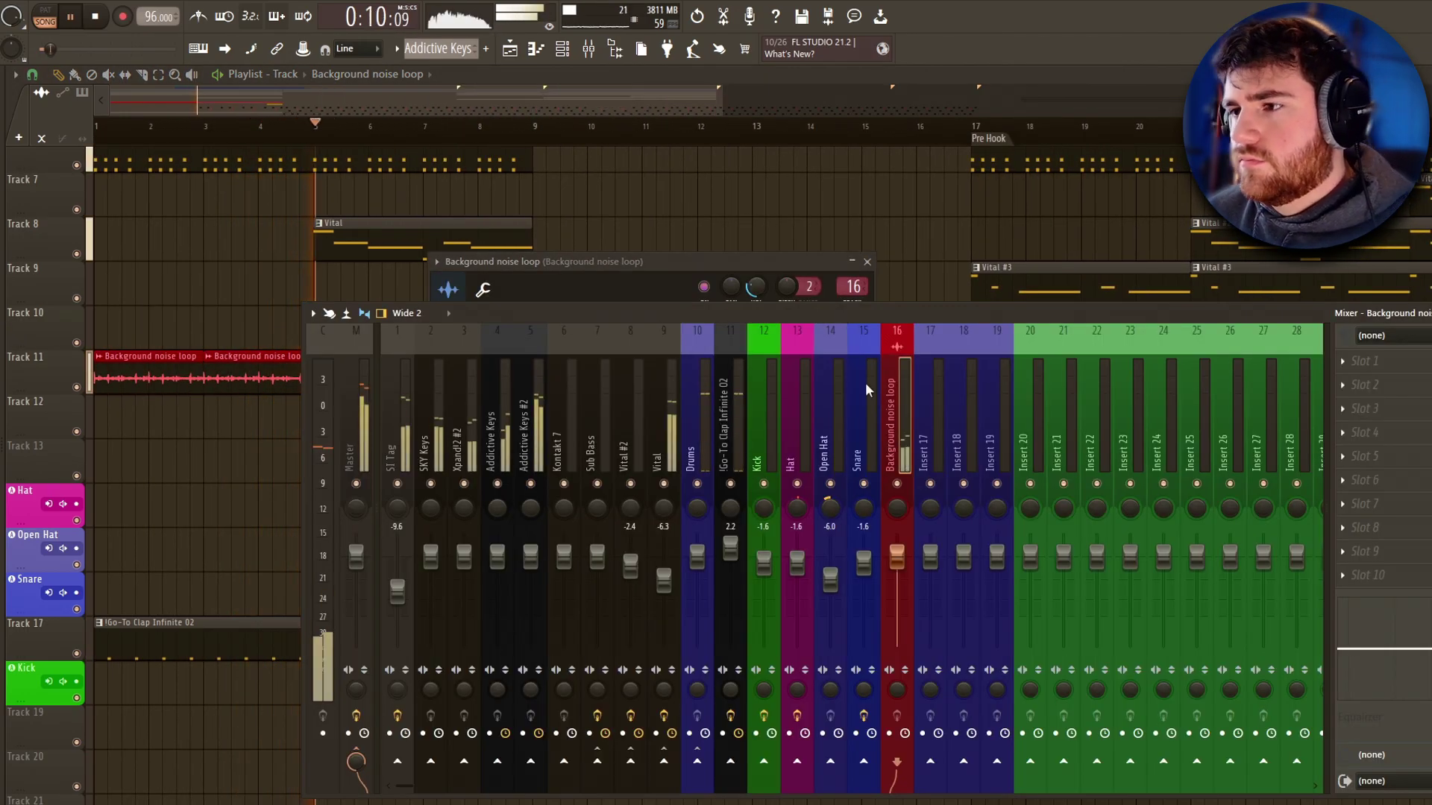
left_click_drag(897, 501, 666, 555)
scroll(668, 451, "up", 3)
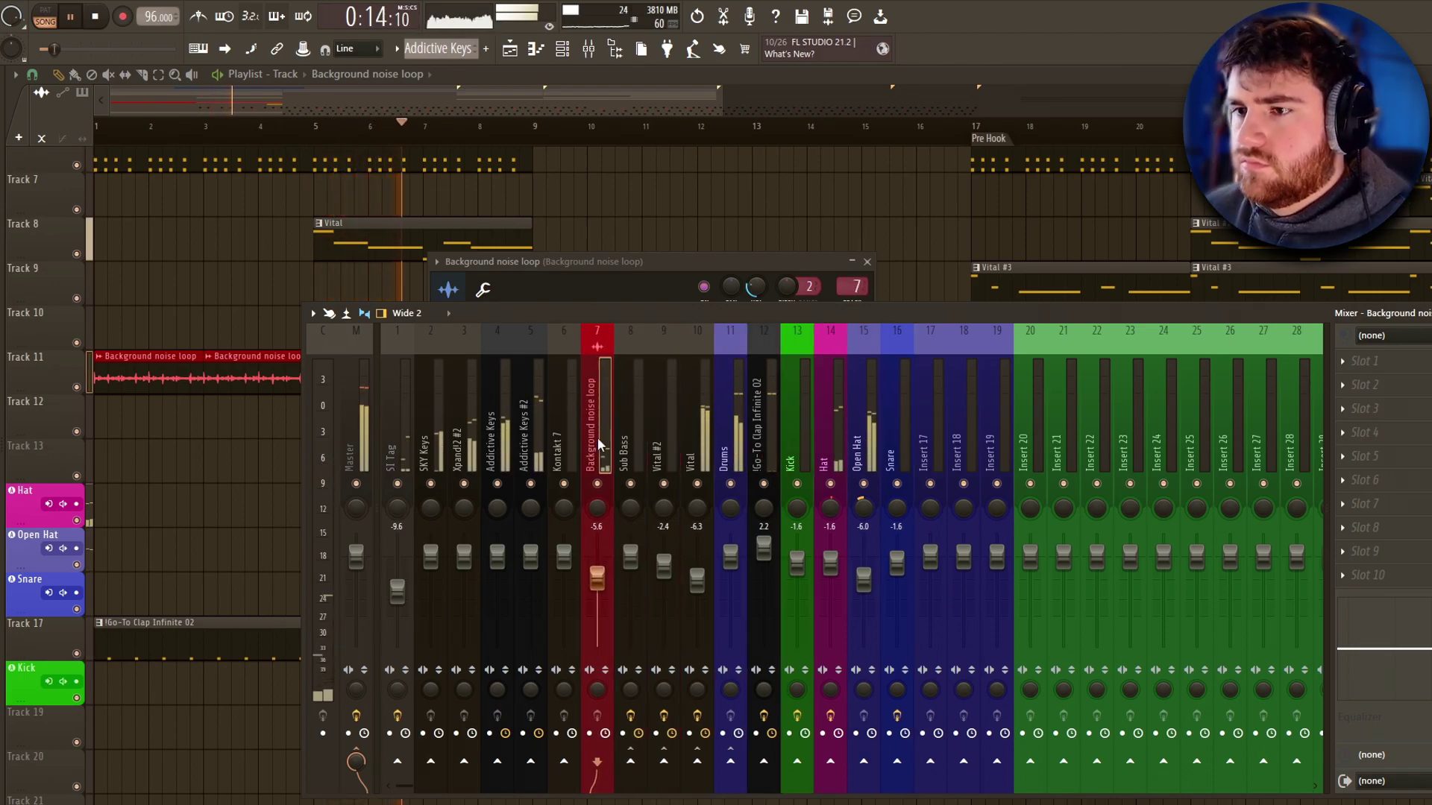
right_click(663, 214)
scroll(518, 374, "up", 5)
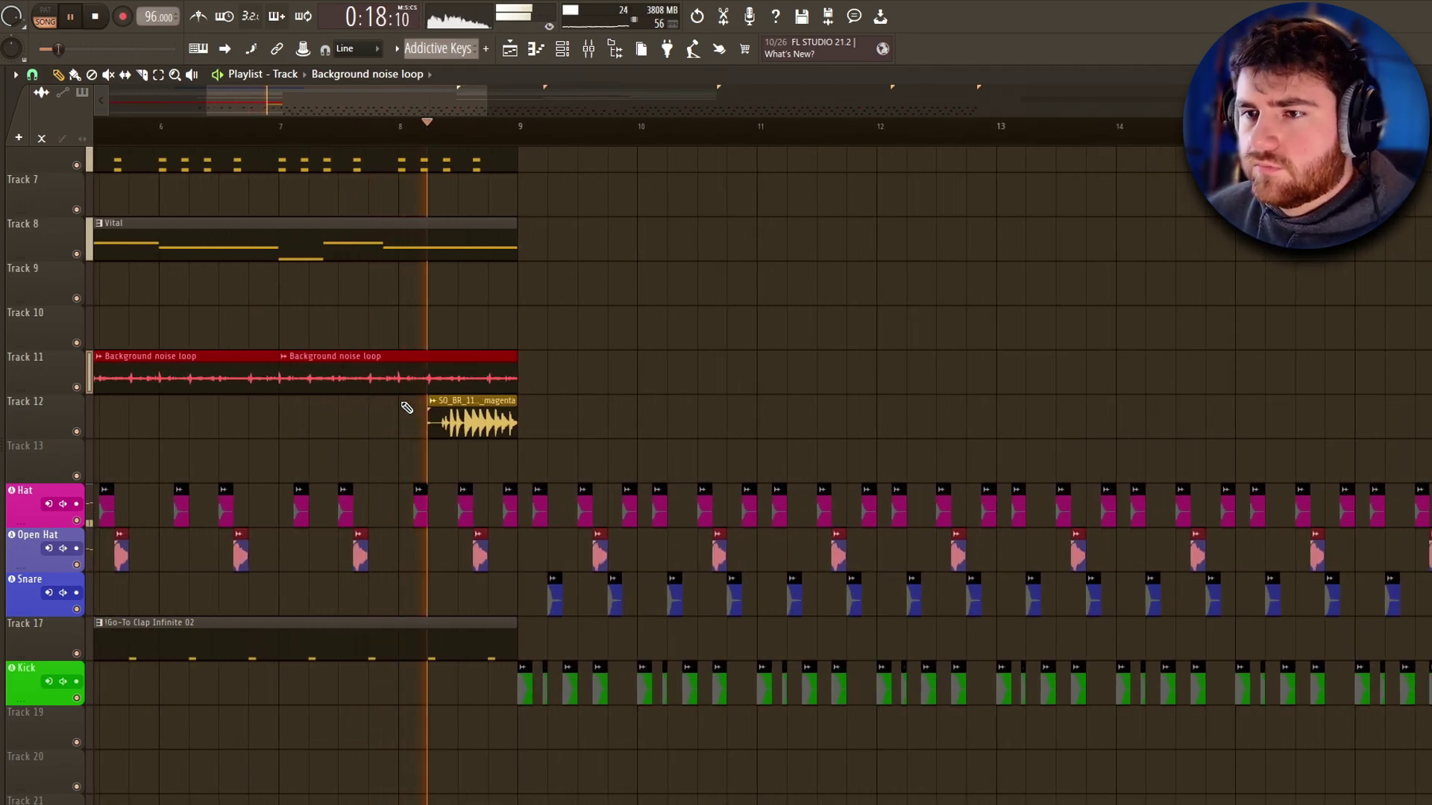
Route the SO_BR_110_drum_fill_magenta clip to its own mixer track and close the Tape Cassette 2 effect on Addictive Keys #2.
double_click(452, 399)
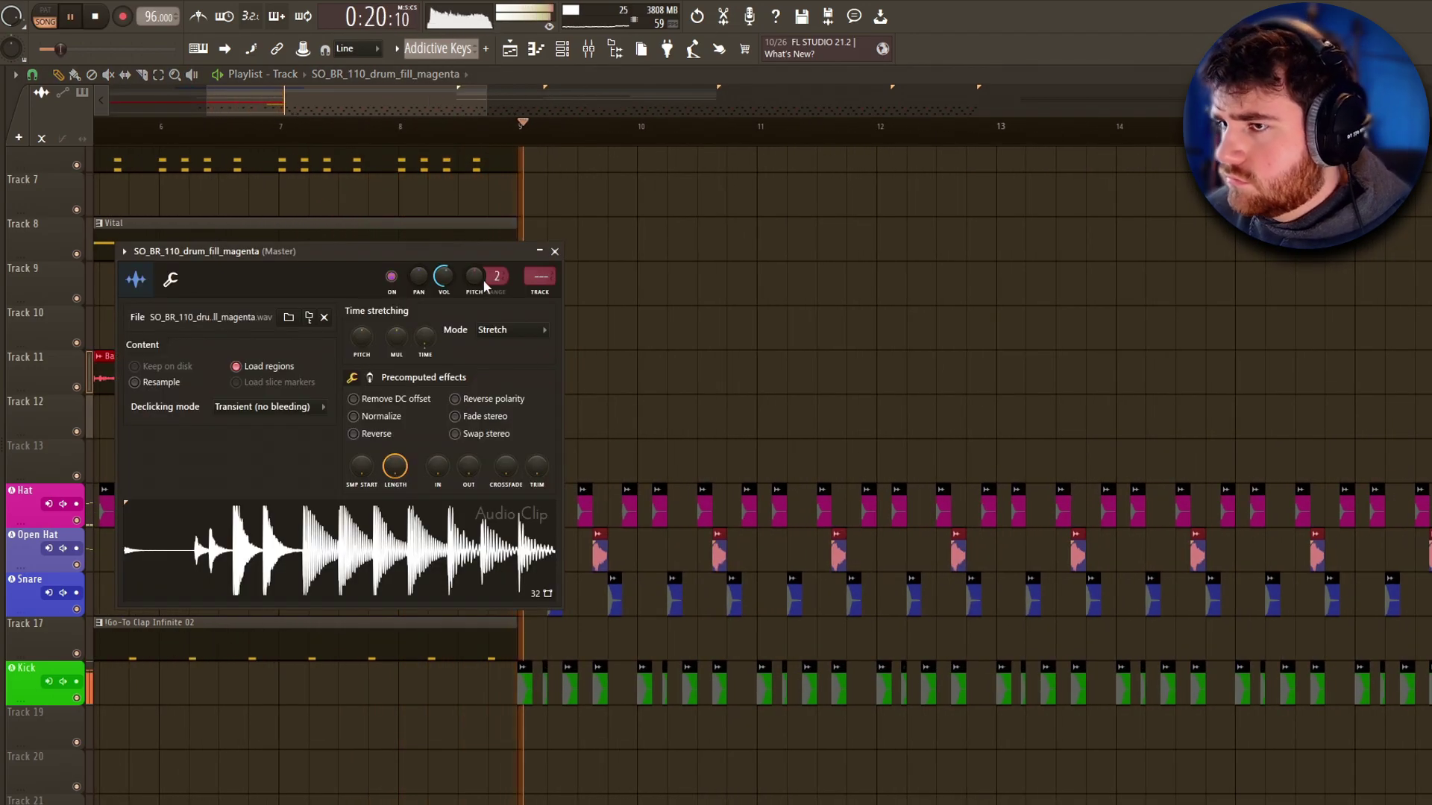
left_click(532, 282)
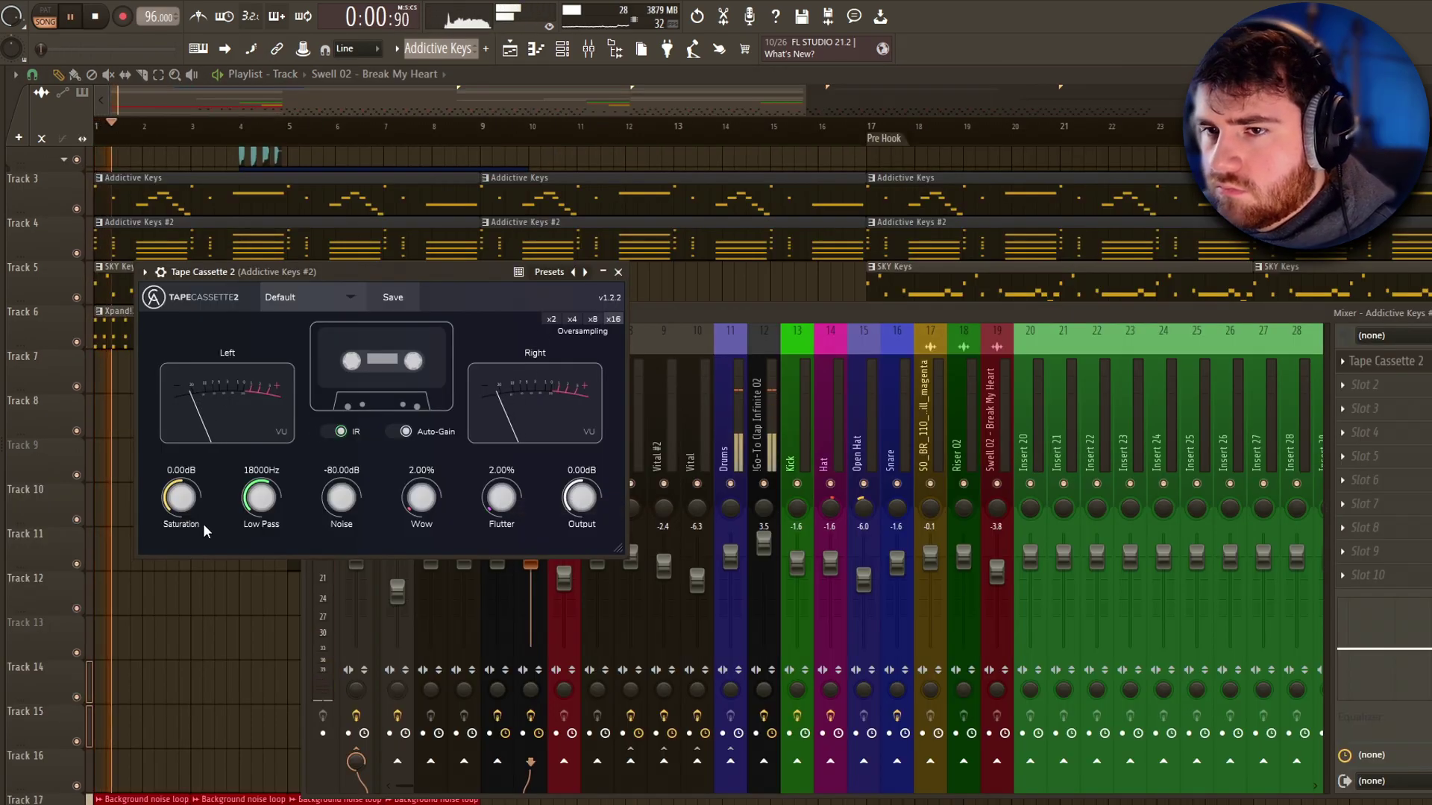
key("Escape")
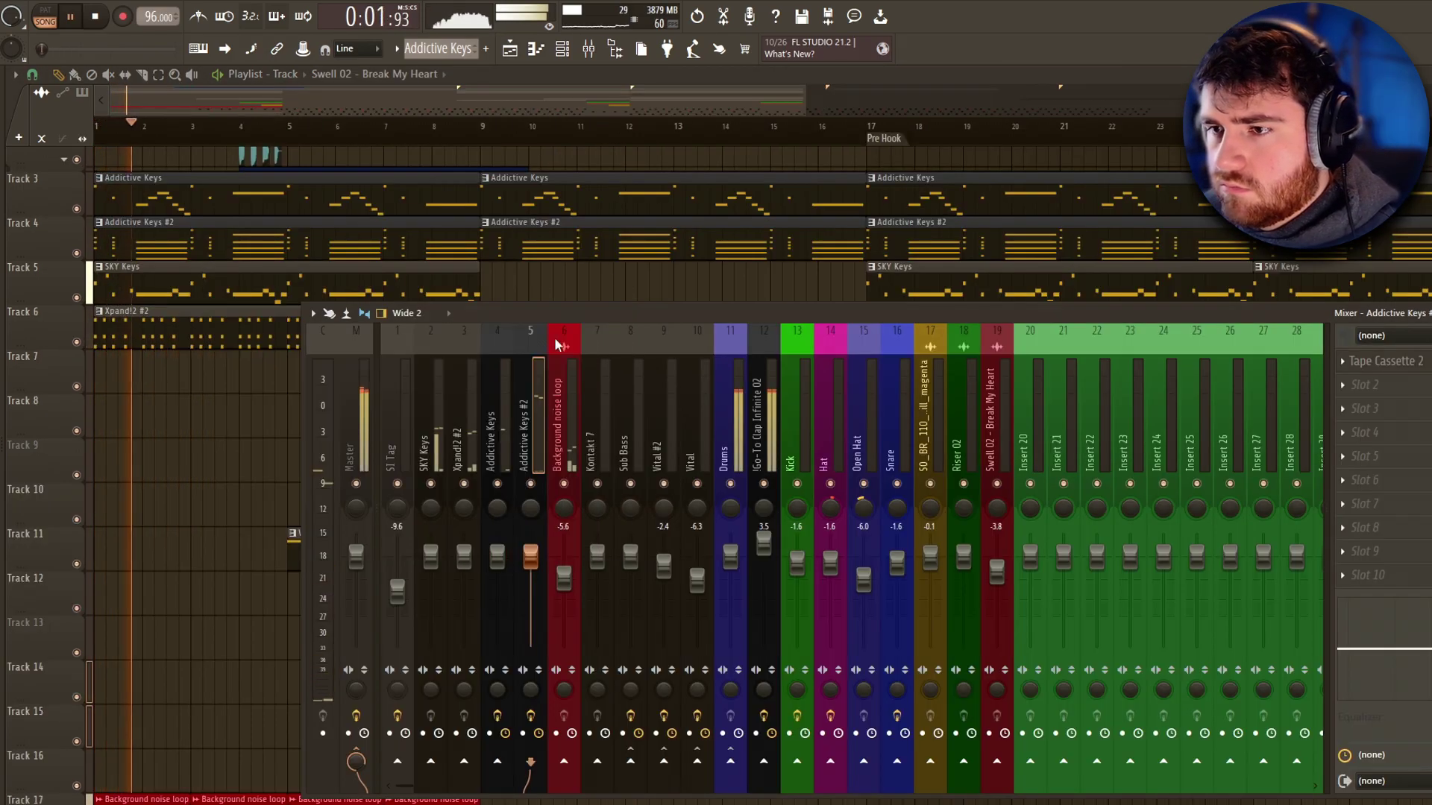
left_click(471, 472)
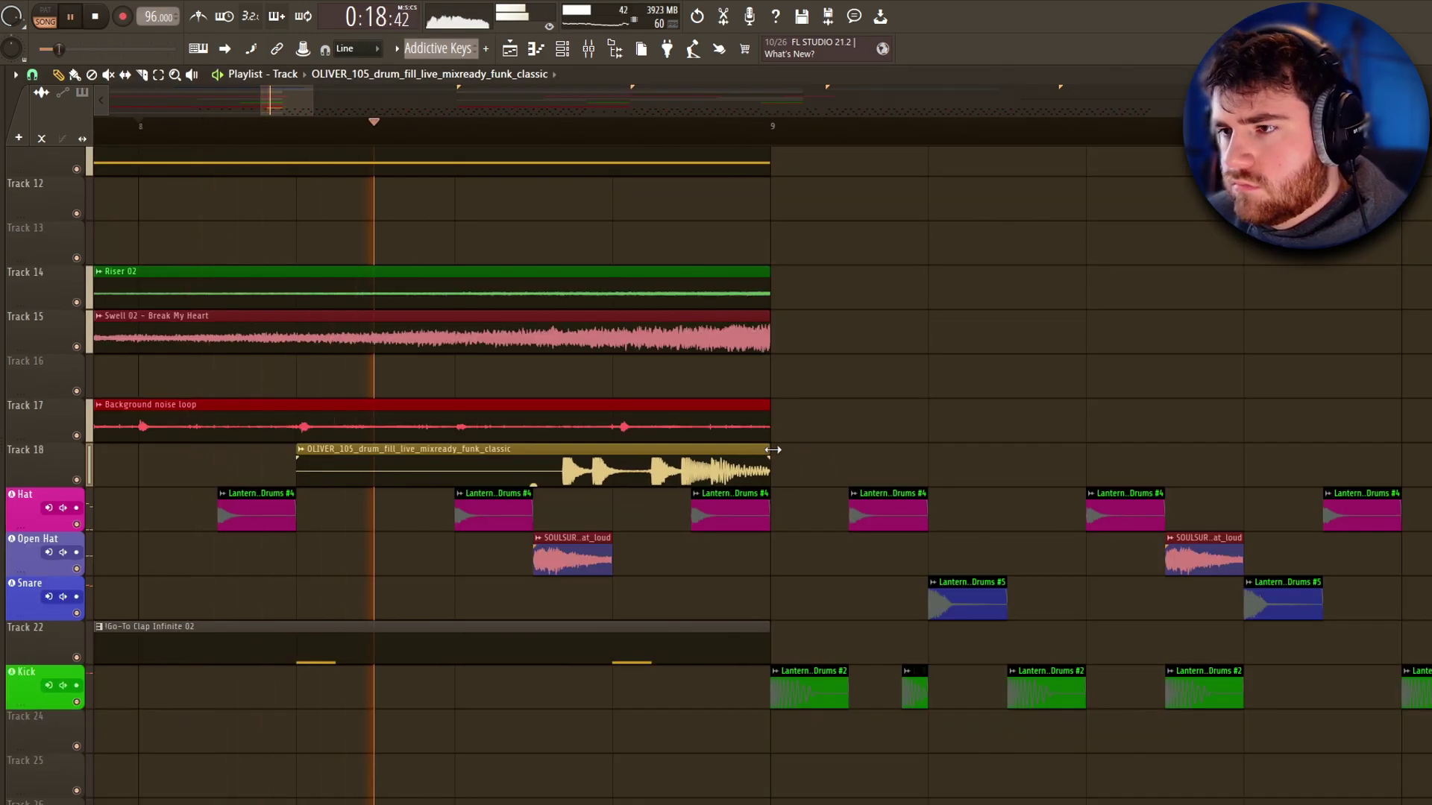
Stretch the OLIVER_105 drum fill clip on Track 18 to span bar 8 and end exactly at bar 9.
mouse_move(769, 451)
left_mouse_down()
mouse_move(874, 451)
mouse_move(662, 475)
mouse_move(763, 449)
left_mouse_up()
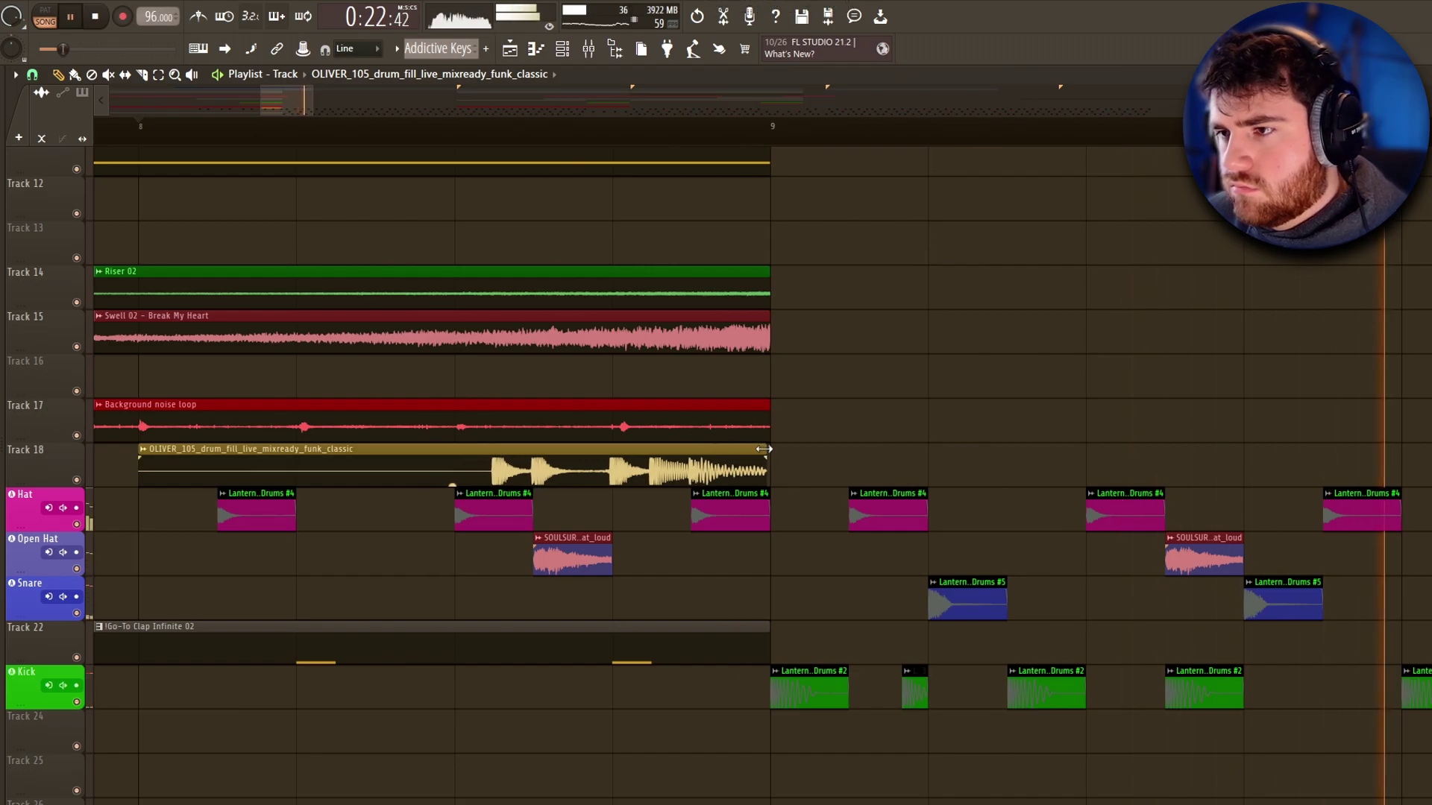
scroll(767, 449, "up", 3)
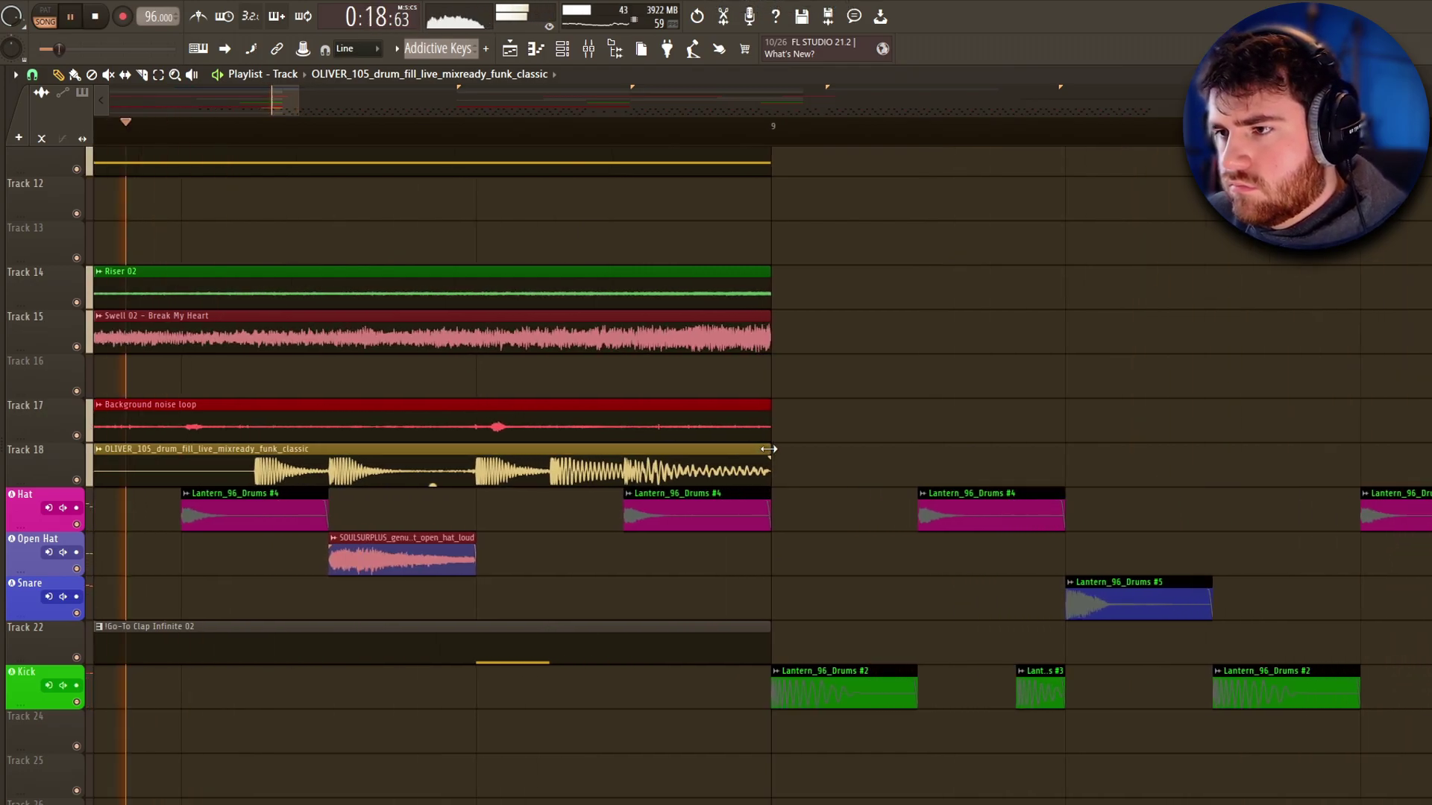
scroll(463, 463, "down", 4)
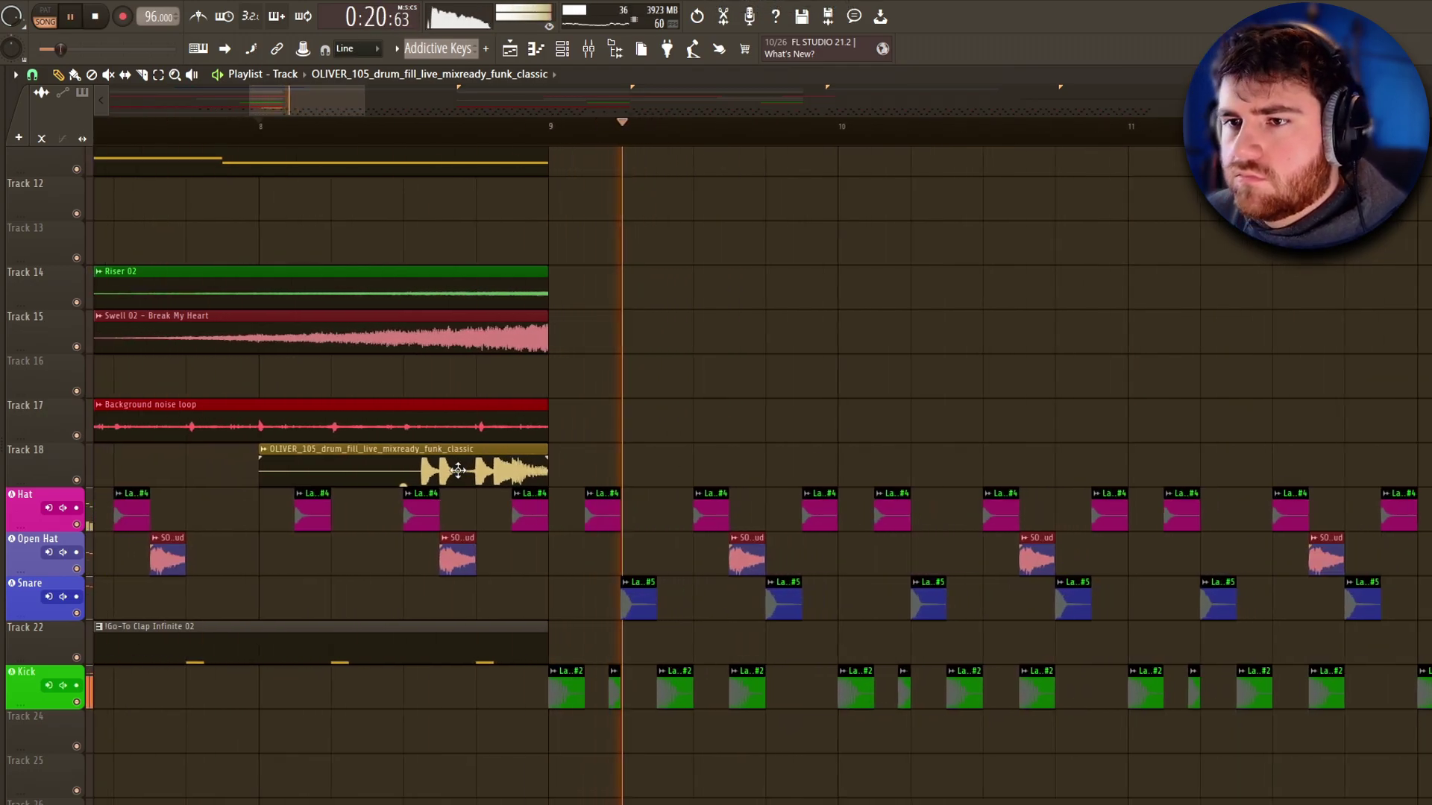
Route the OLIVER_105 drum fill clip to mixer track 23 and set its time-stretching mode to Stretch.
double_click(456, 466)
key("space")
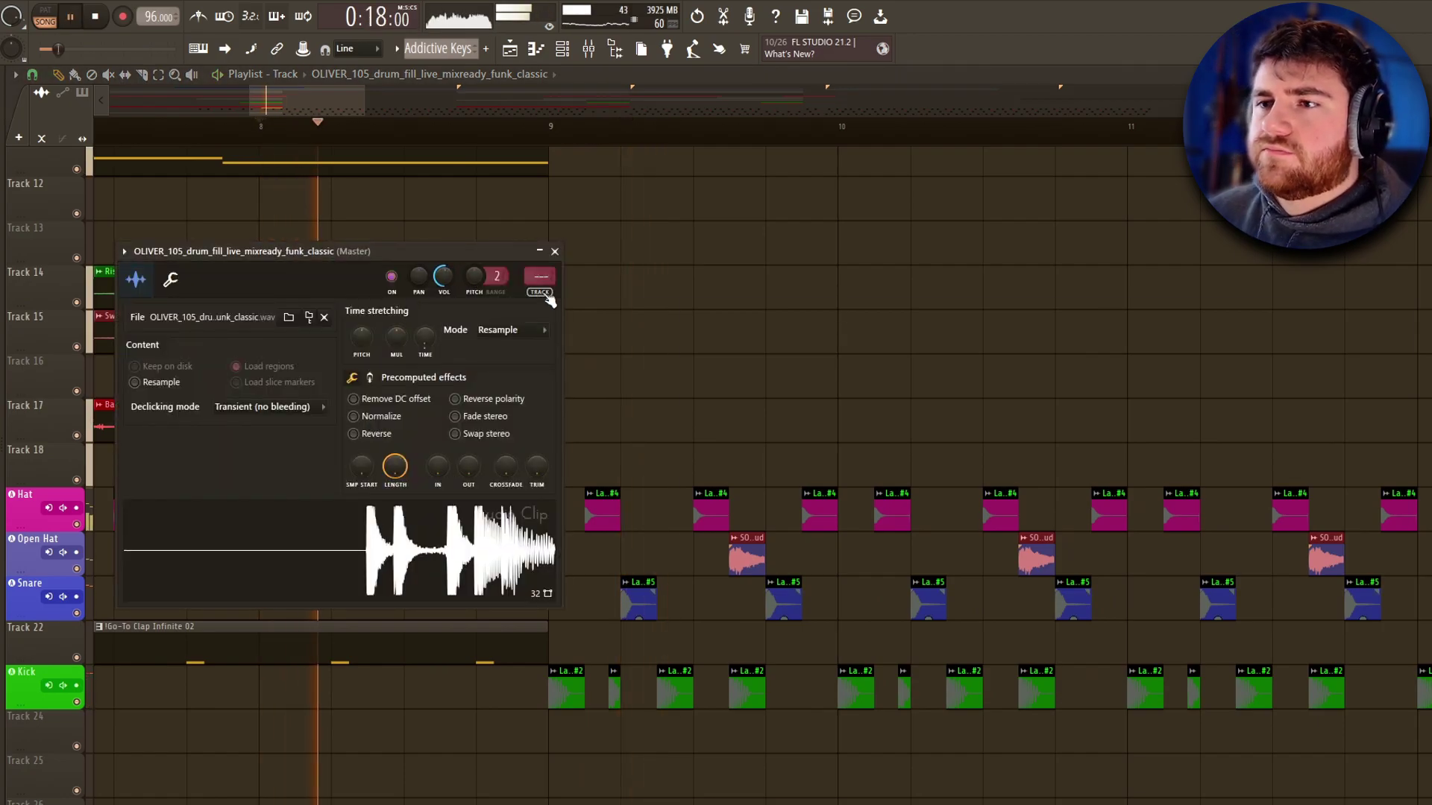
left_click(540, 282)
left_click(499, 331)
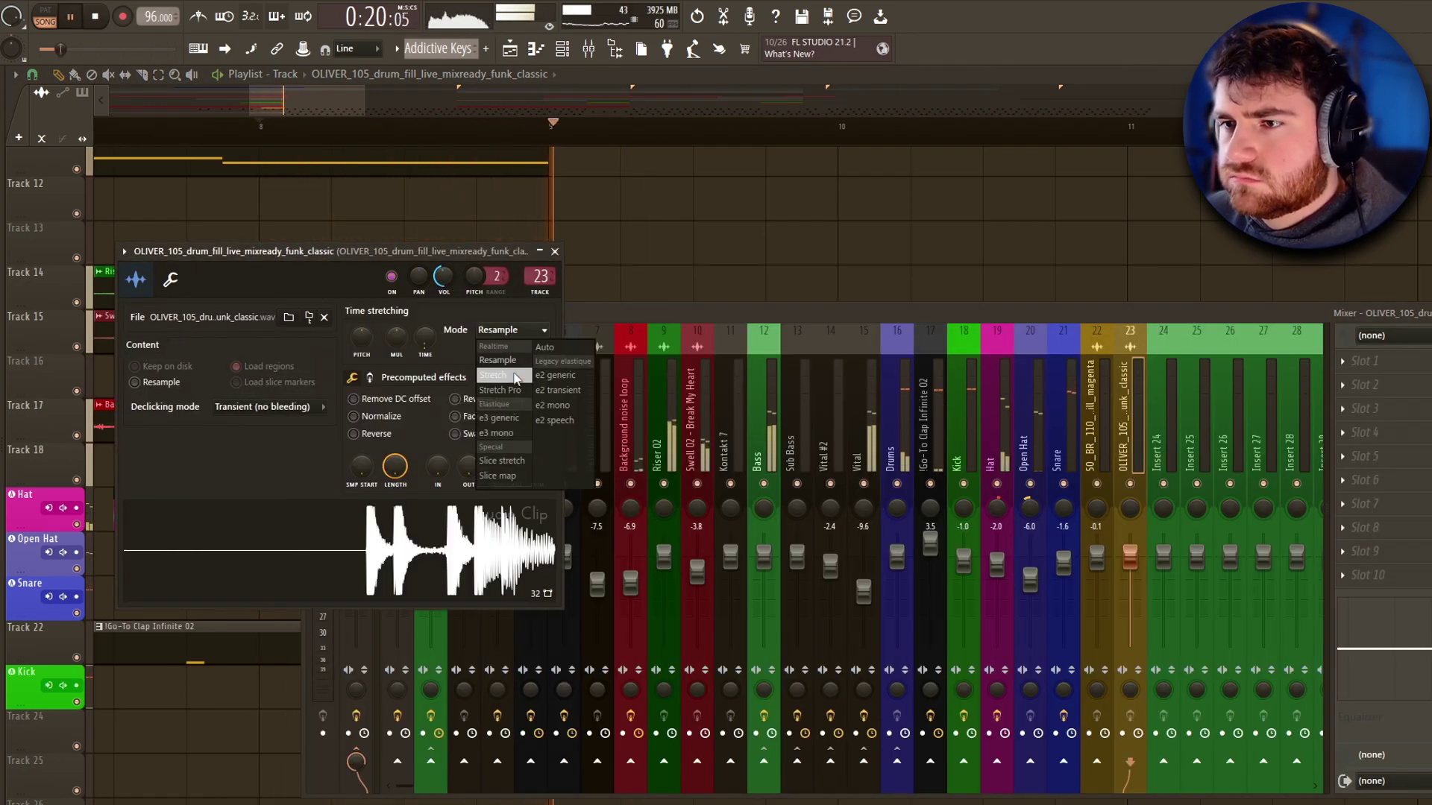
left_click(506, 375)
key("space")
key("space")
key("Escape")
key("Escape")
scroll(464, 501, "up", 4)
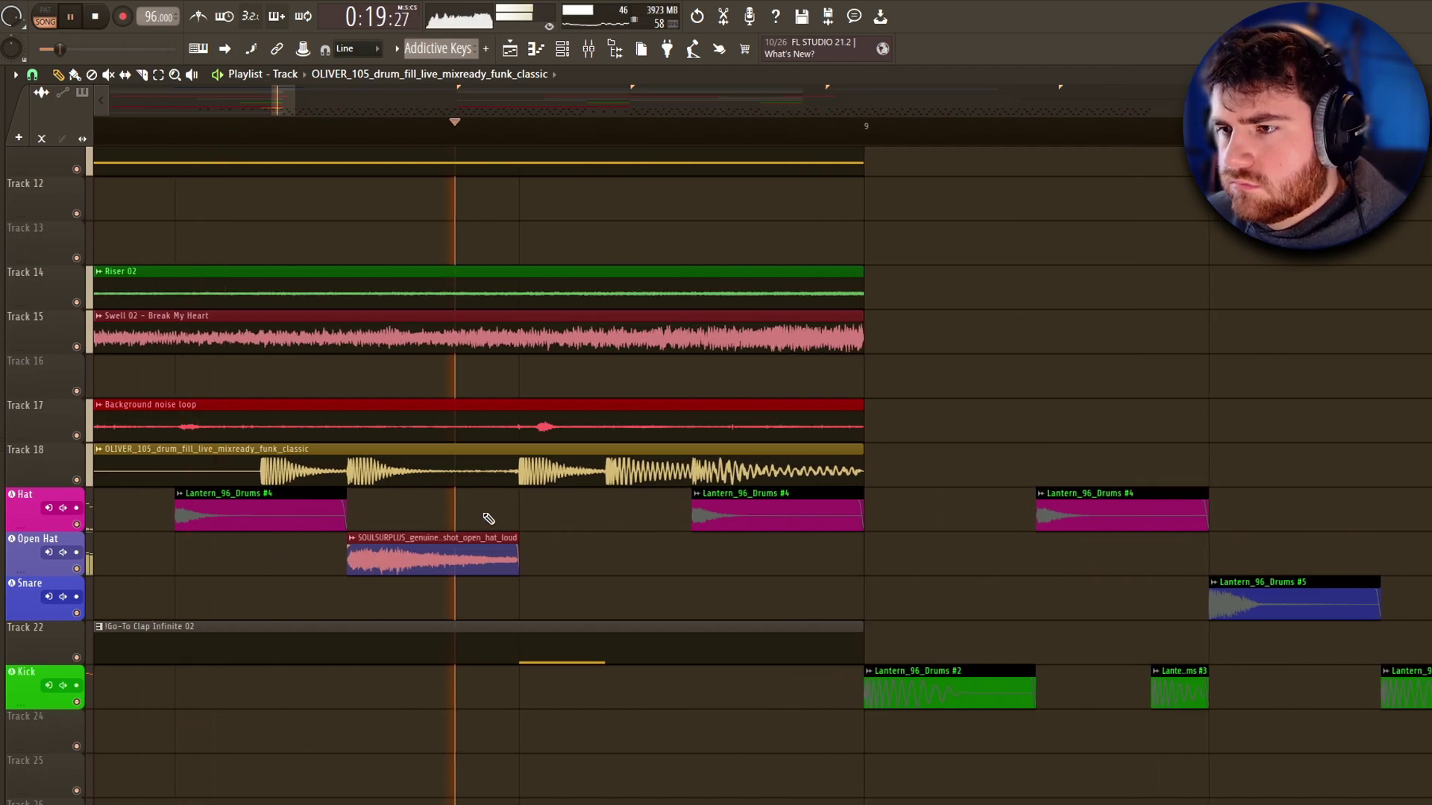
scroll(616, 560, "down", 4)
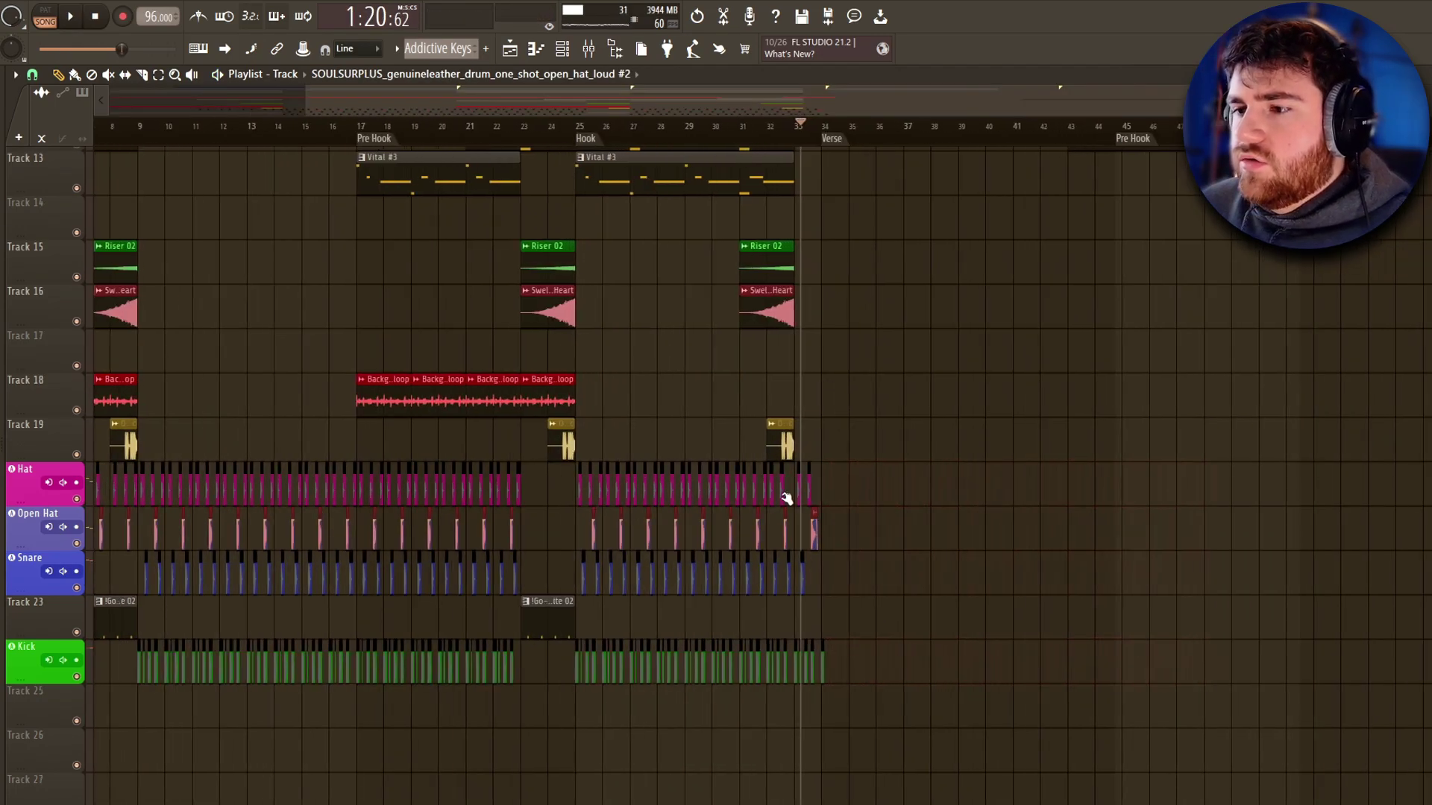
Copy the last two Tape Cassette 2 mix level automation clips on Track 10 so that they start at the Verse marker.
scroll(791, 470, "up", 2)
scroll(770, 451, "up", 2)
scroll(1017, 531, "down", 5)
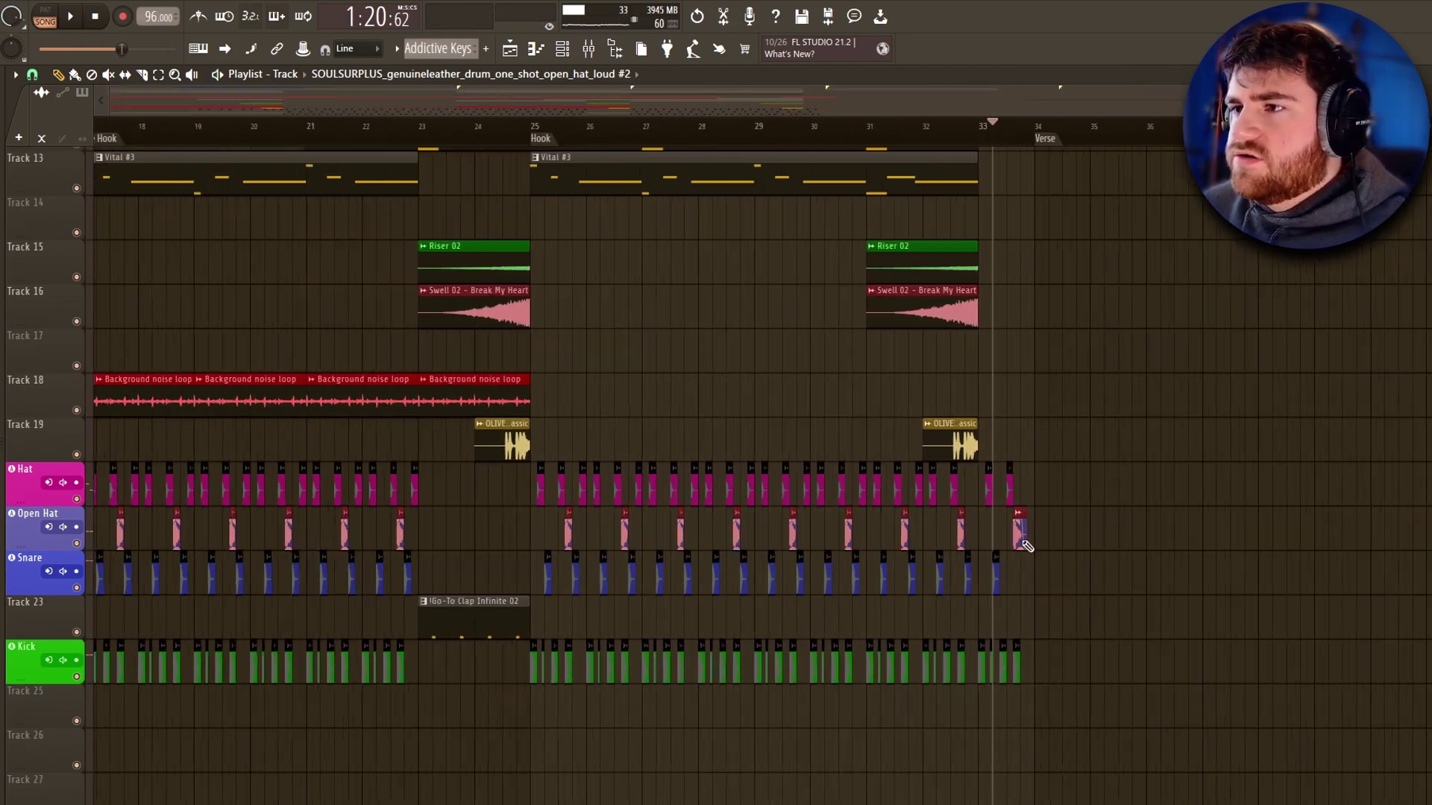
scroll(591, 448, "up", 5)
scroll(511, 457, "down", 1)
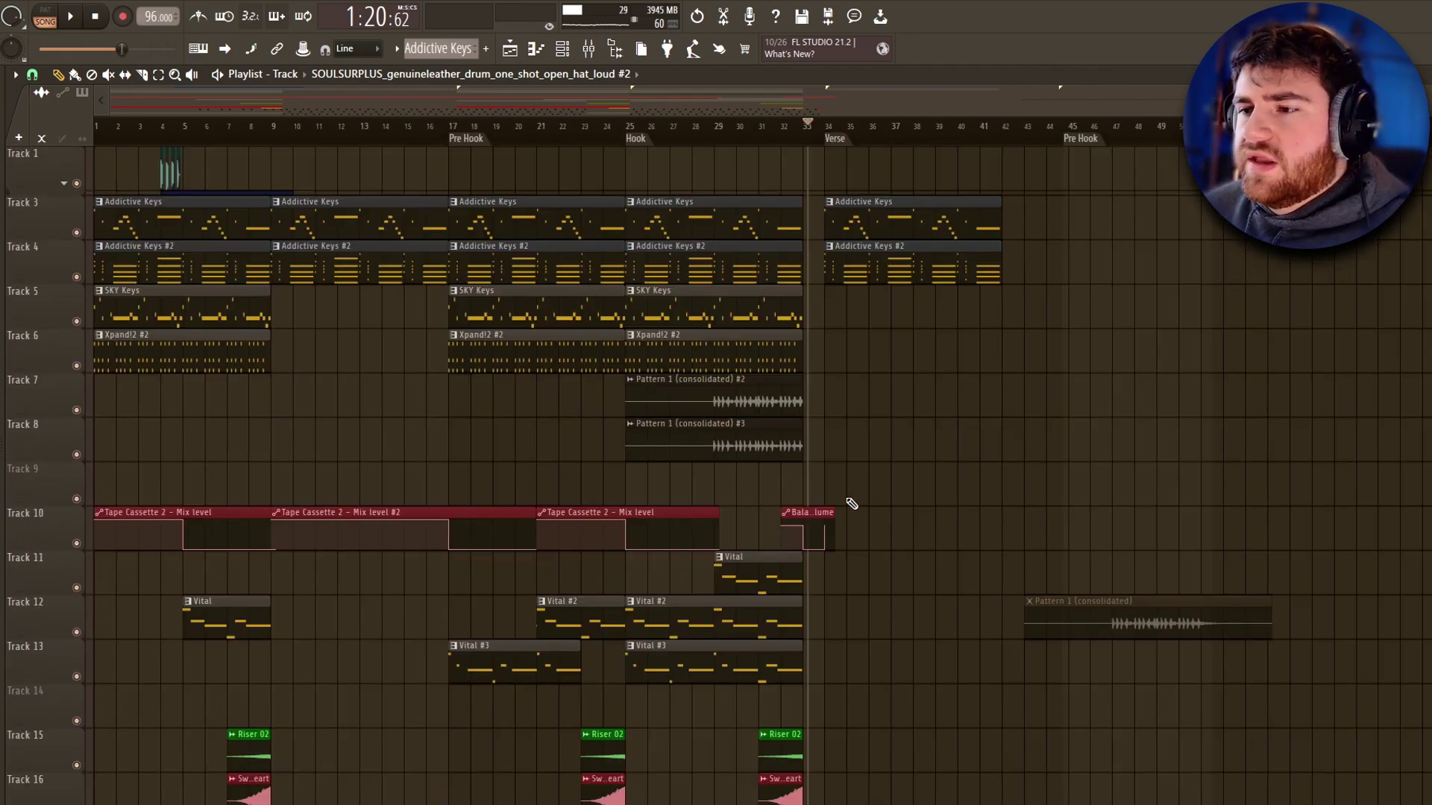
scroll(813, 514, "up", 3)
scroll(722, 545, "down", 3)
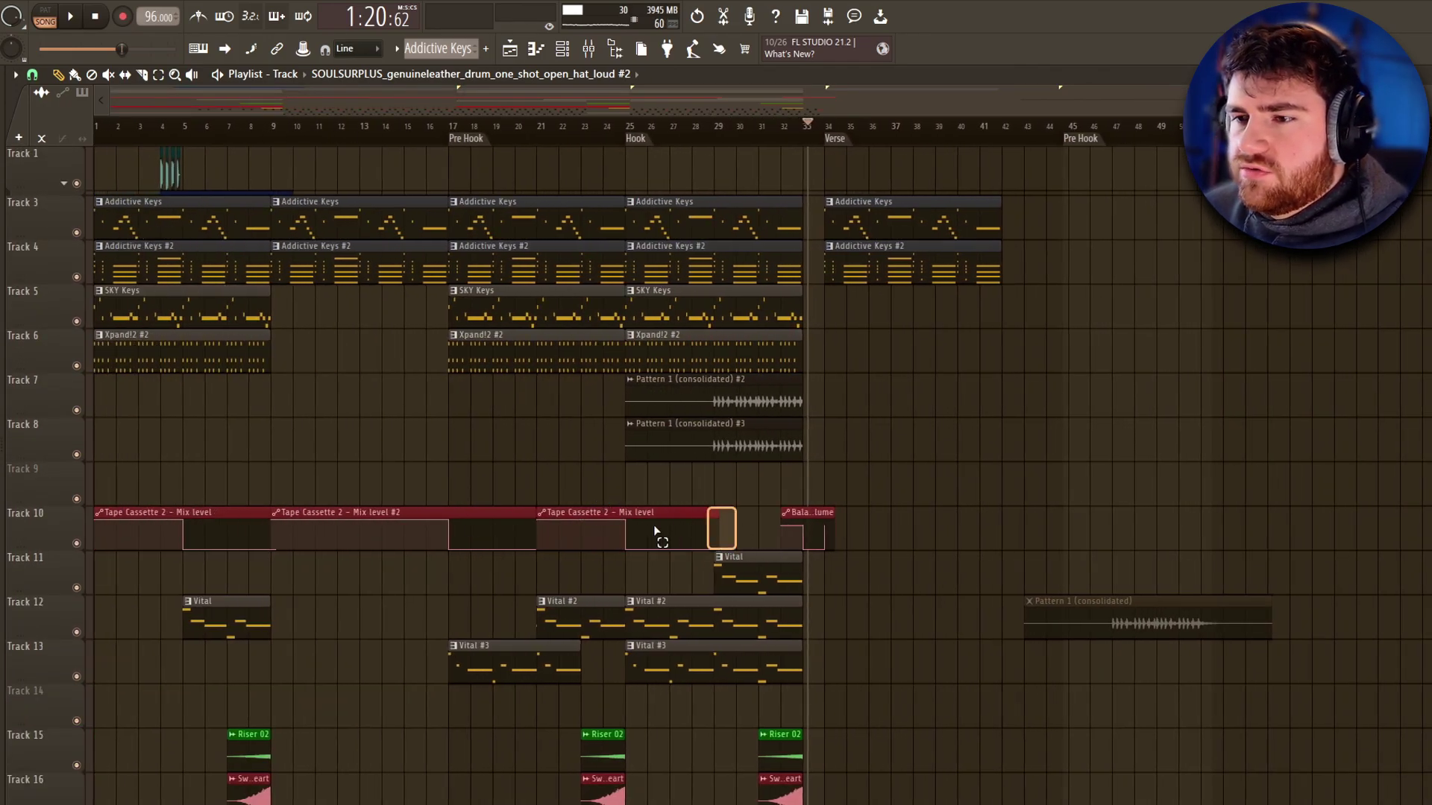
left_click_drag(361, 515, 891, 490)
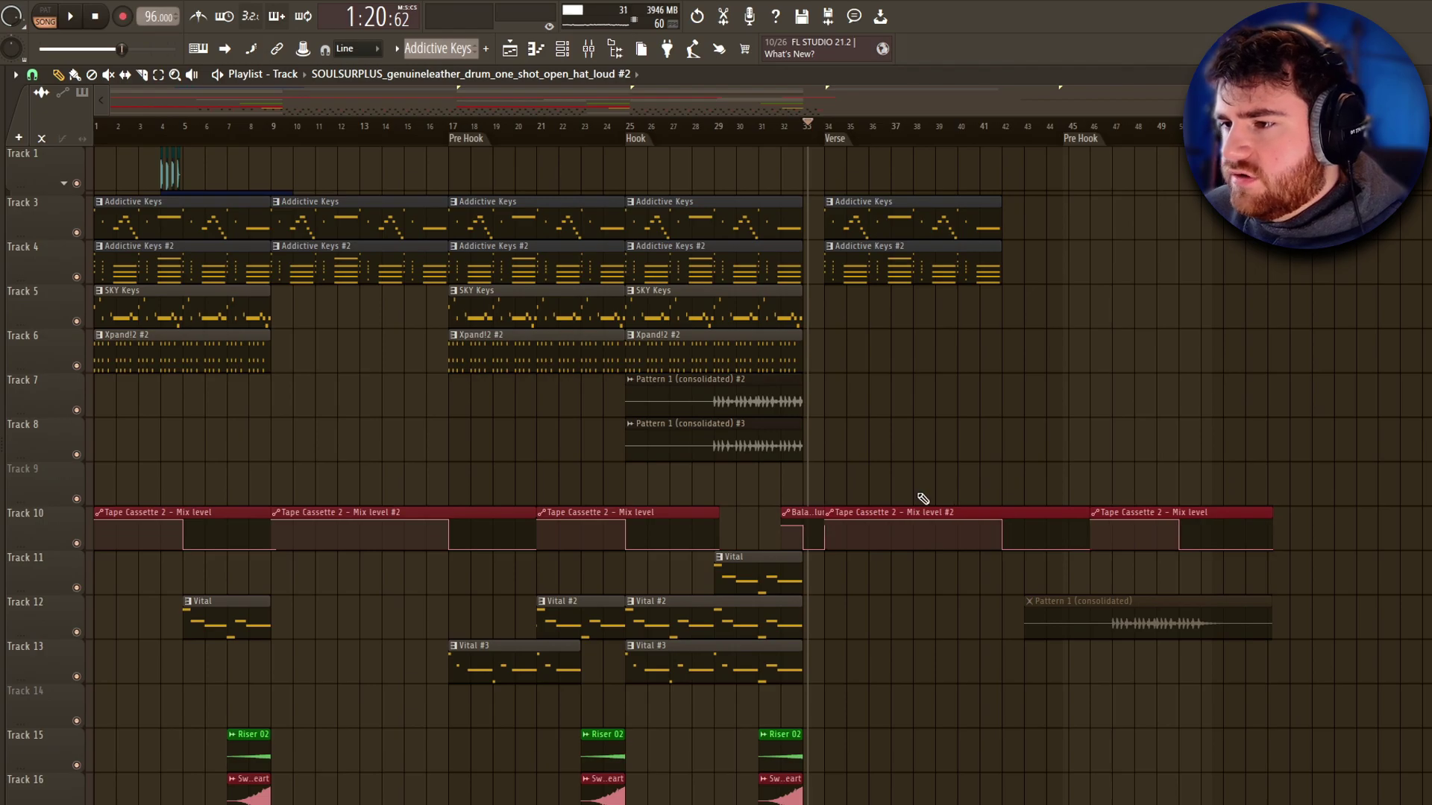
Insert a track above the Tape Cassette 2 automation and move the Balance volume automation clip onto it.
right_click(63, 527)
left_click(95, 736)
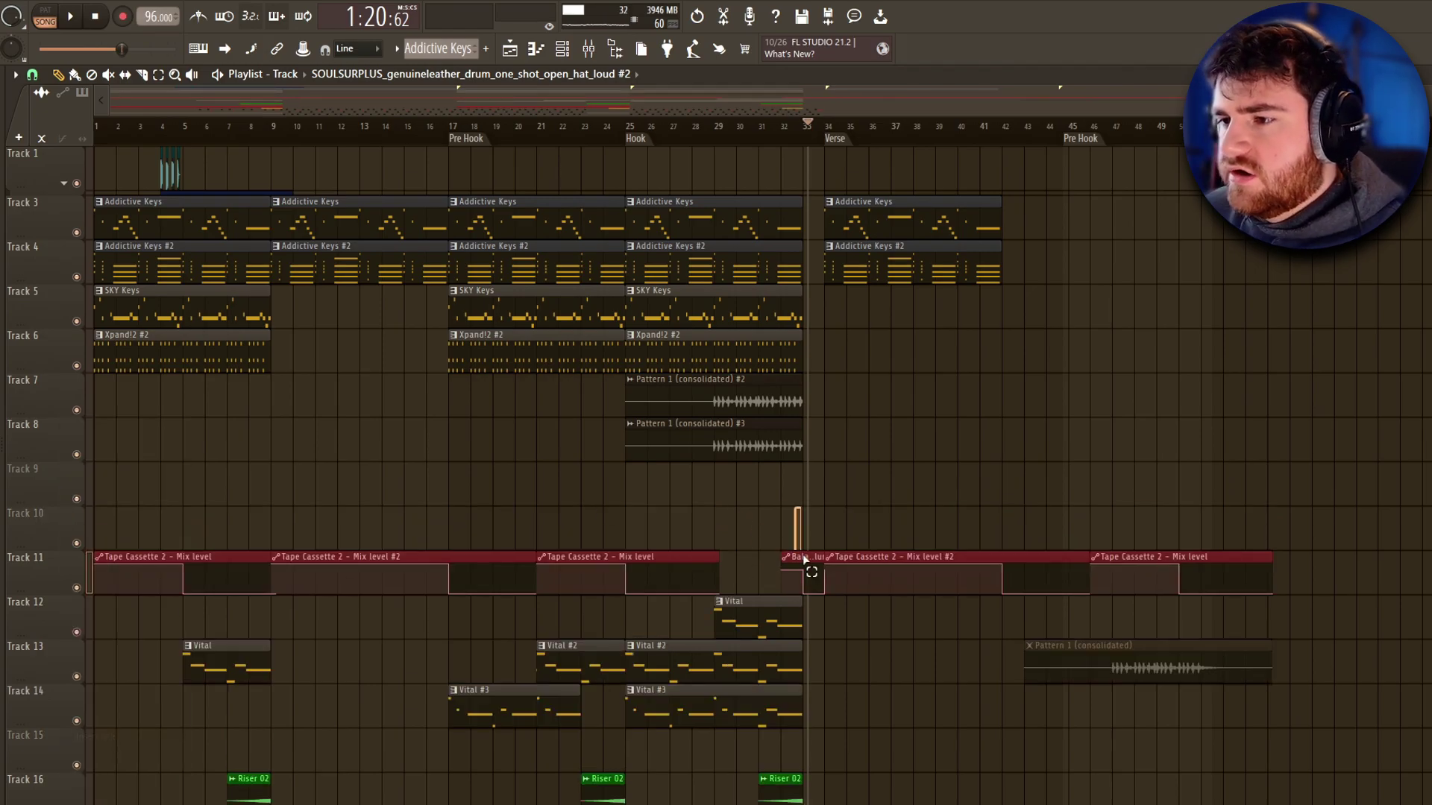
scroll(446, 478, "down", 4)
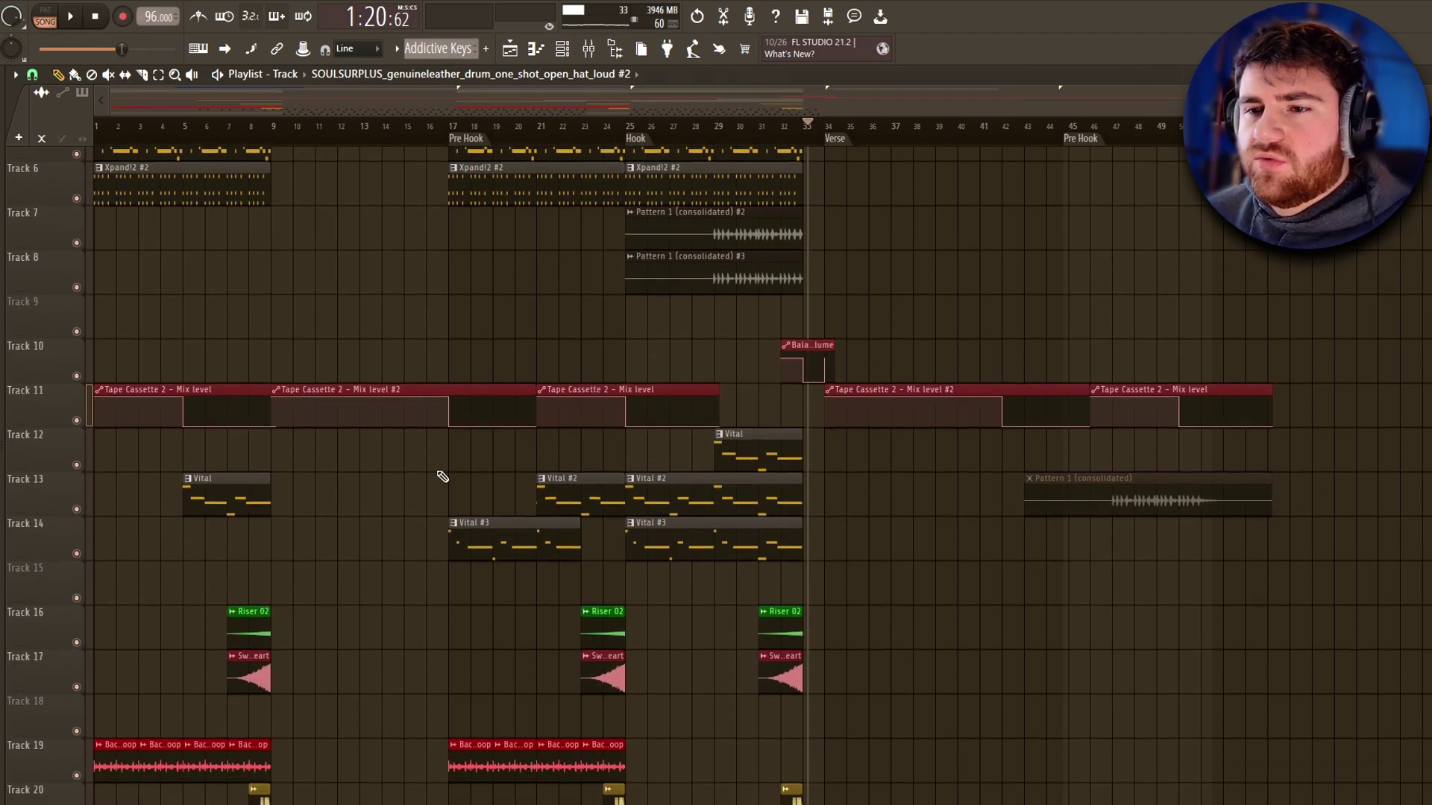
Inspect the effects on the Melody and Bass mixer tracks, including the Bass track's Fruity Balance, and close the effect windows.
scroll(397, 508, "down", 7)
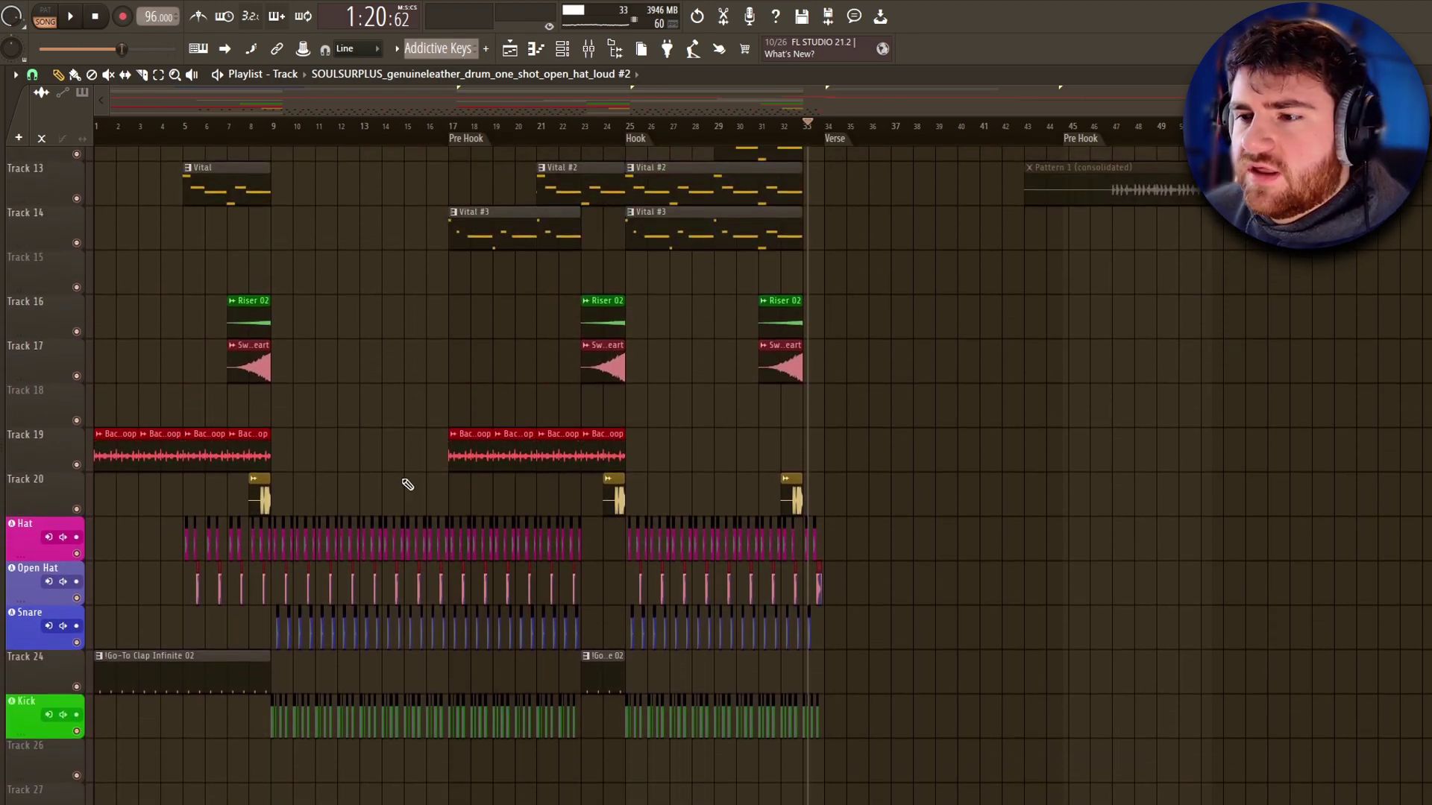
scroll(538, 461, "up", 2)
key("F9")
left_click(442, 406)
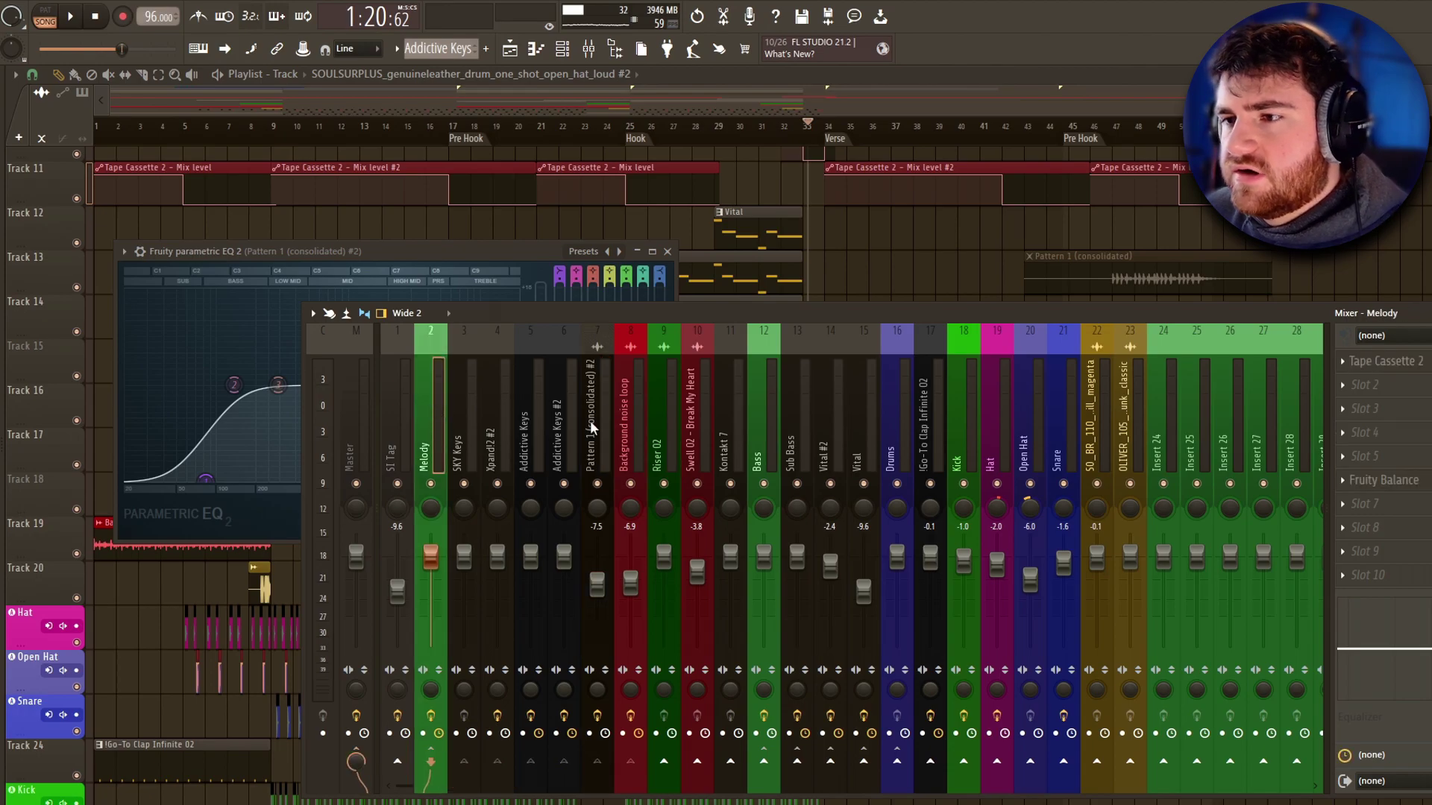
left_click(1372, 361)
left_click(1372, 361)
left_click(775, 495)
left_click(1407, 365)
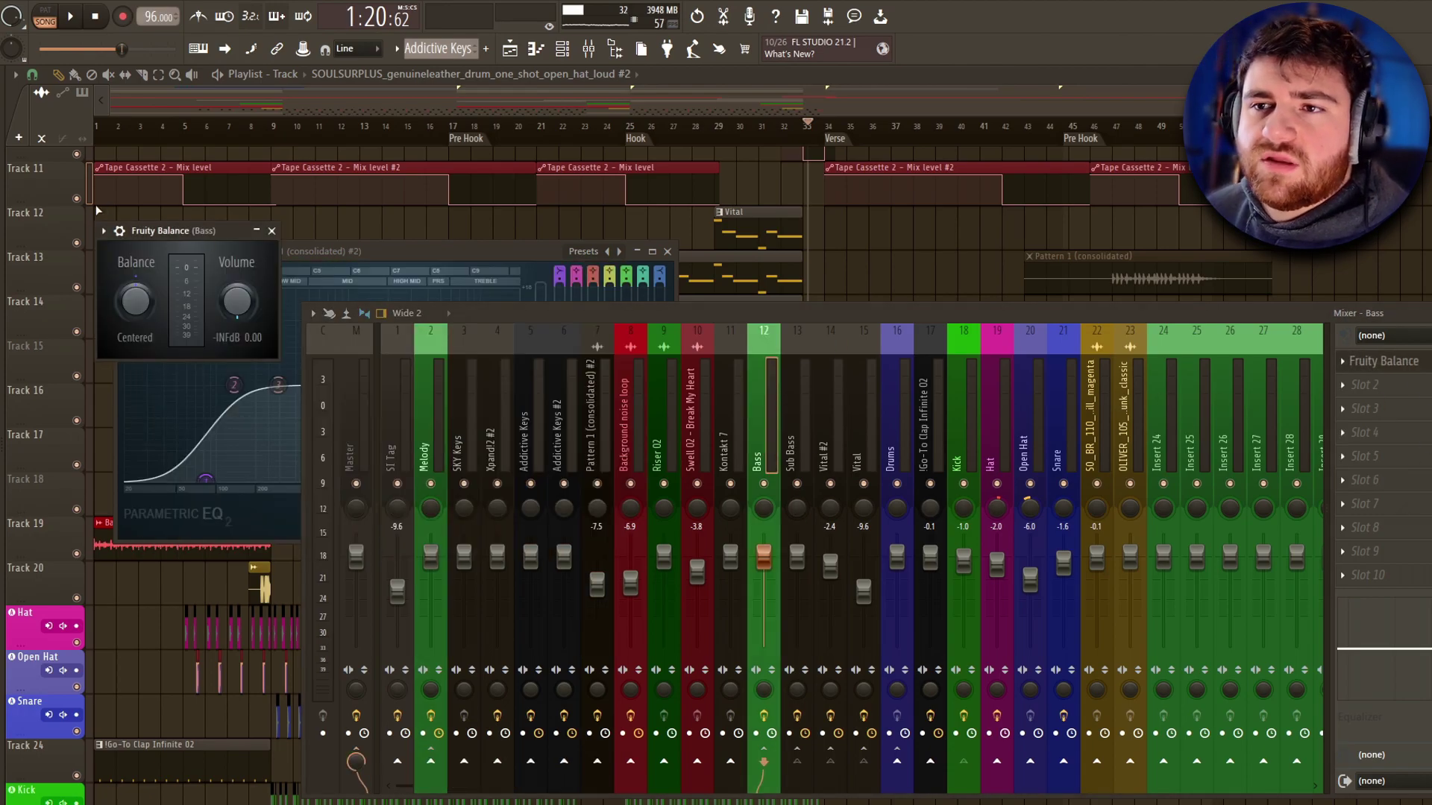
left_click(272, 232)
left_click(669, 252)
key("F9")
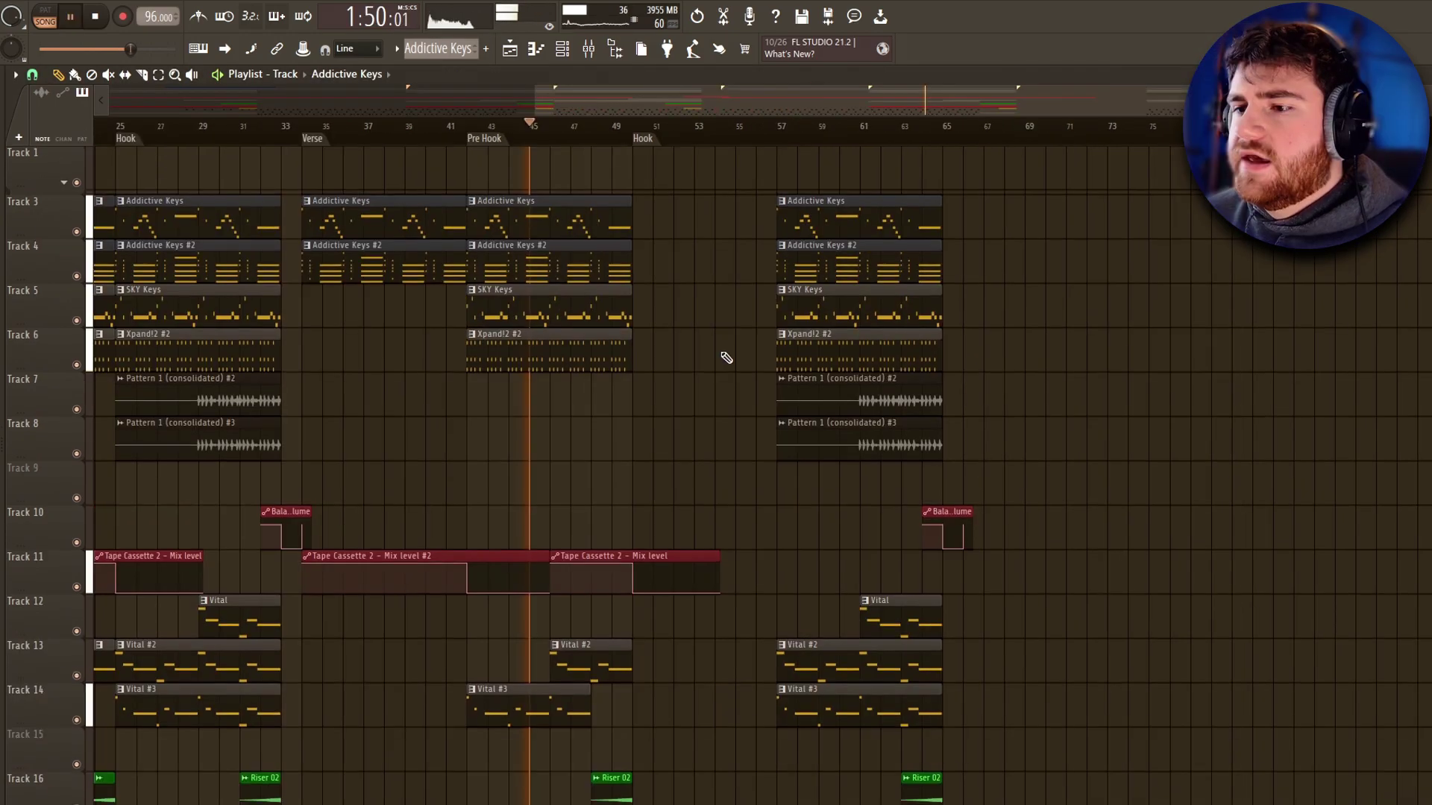
Place a !Go-To Clap Infinite 02 clip on Track 24 at the second Hook marker, bar 50.
scroll(719, 358, "down", 8)
scroll(854, 586, "up", 4)
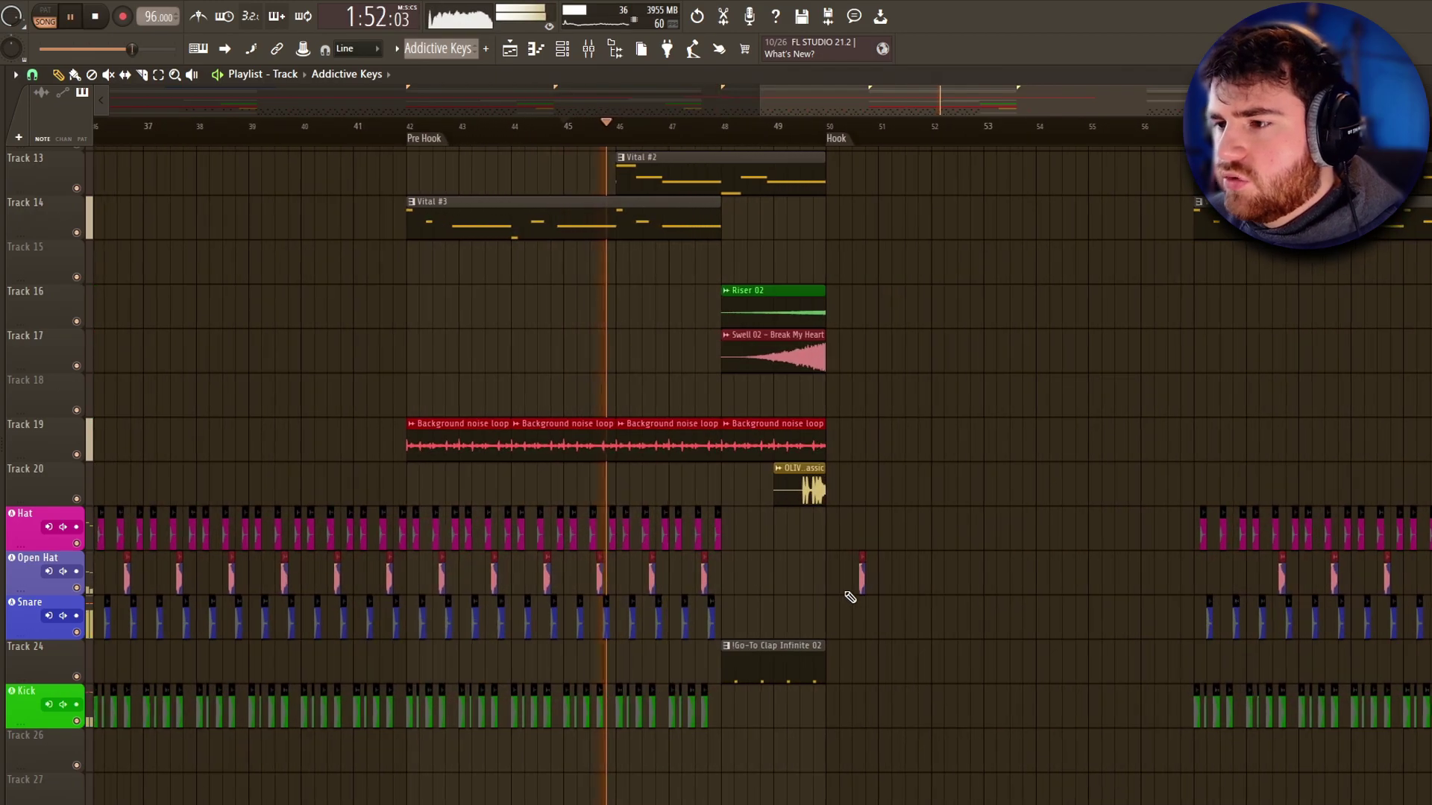
scroll(905, 584, "down", 6)
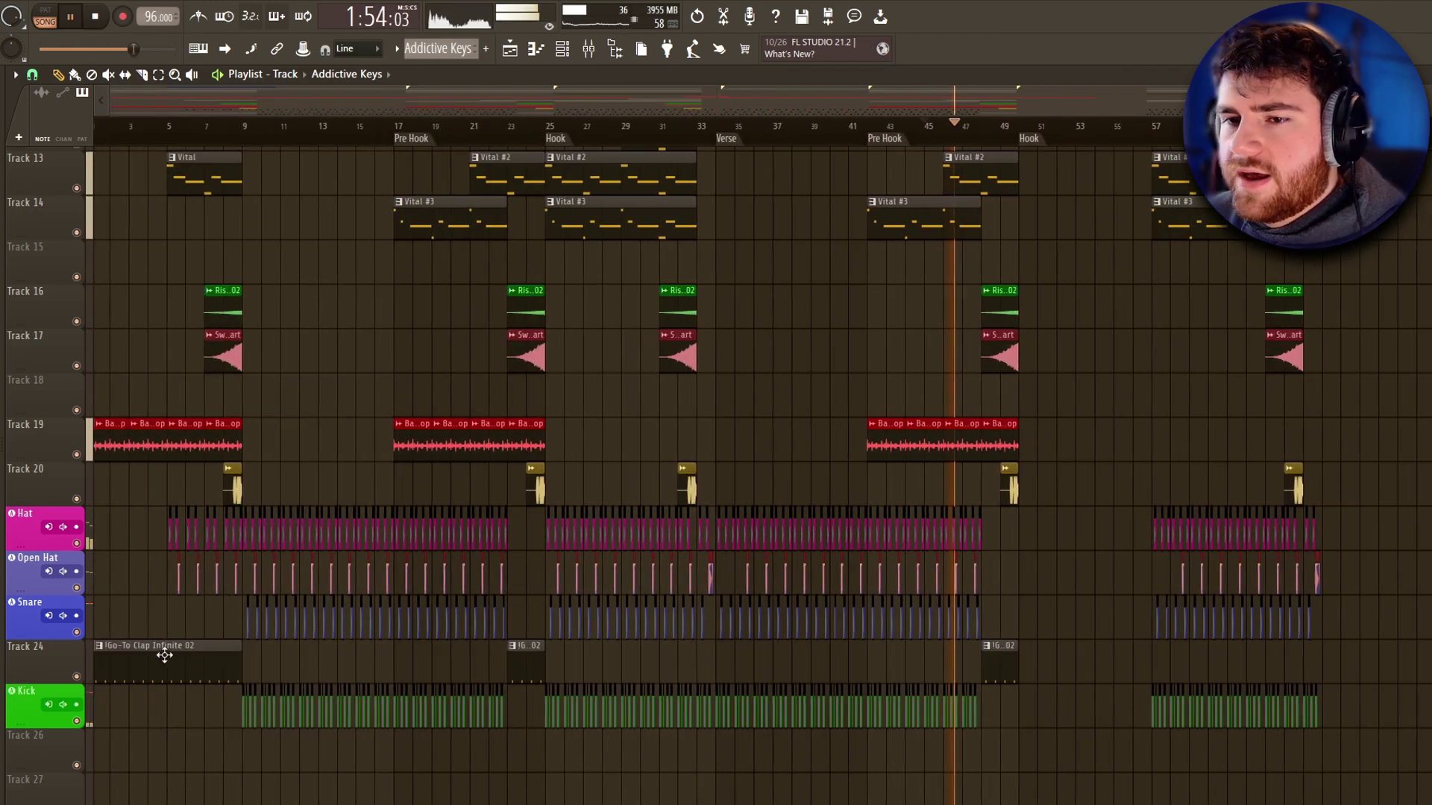
left_click(1067, 649)
scroll(1074, 651, "up", 4)
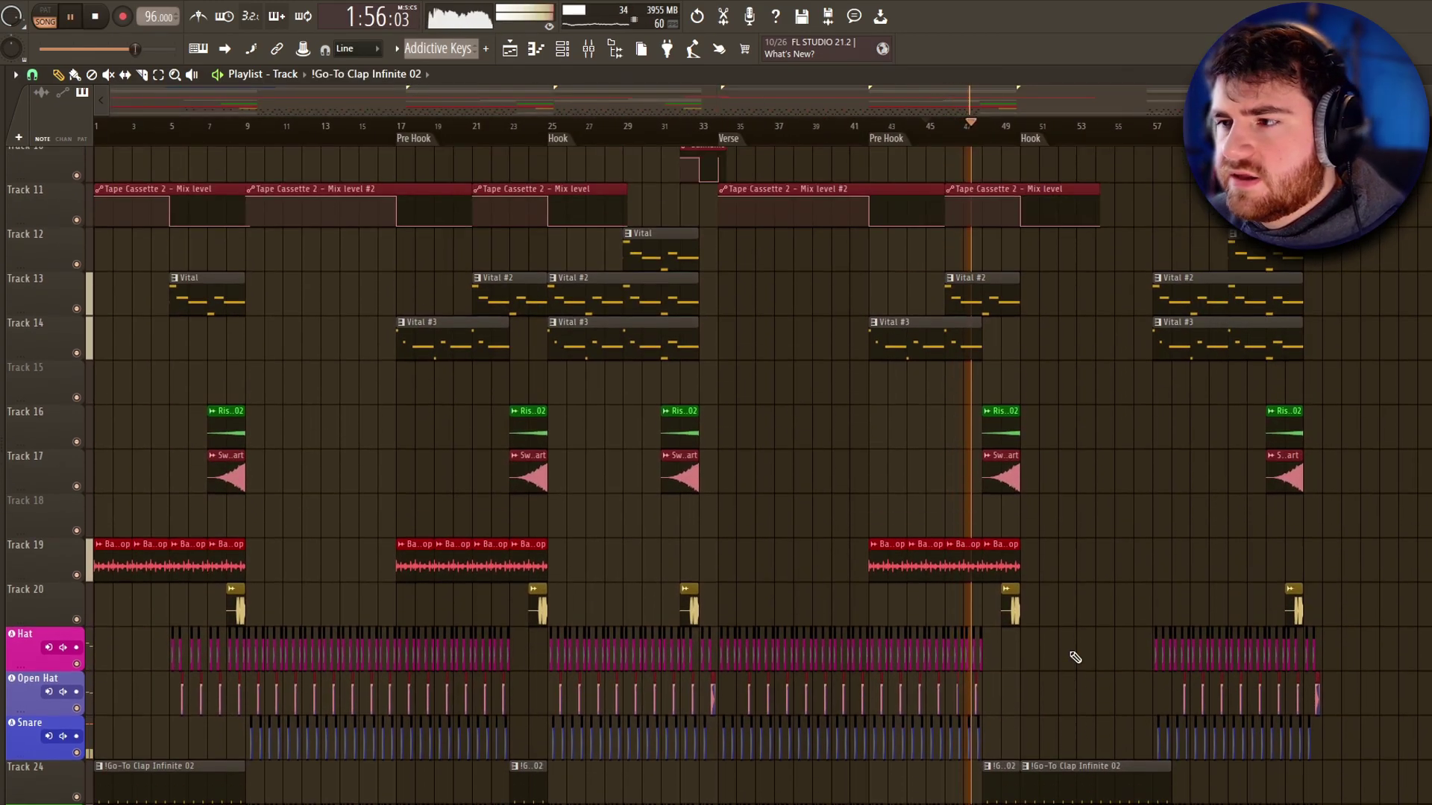
Extend the Background noise loop clips over bars 50 to 57 and copy the Tape Cassette 2 - Mix level #2 automation to bar 50.
scroll(1057, 674, "up", 4)
mouse_move(786, 667)
left_mouse_down()
mouse_move(1016, 674)
mouse_move(1000, 669)
mouse_move(1240, 642)
mouse_move(1226, 642)
left_mouse_up()
scroll(1118, 548, "up", 5)
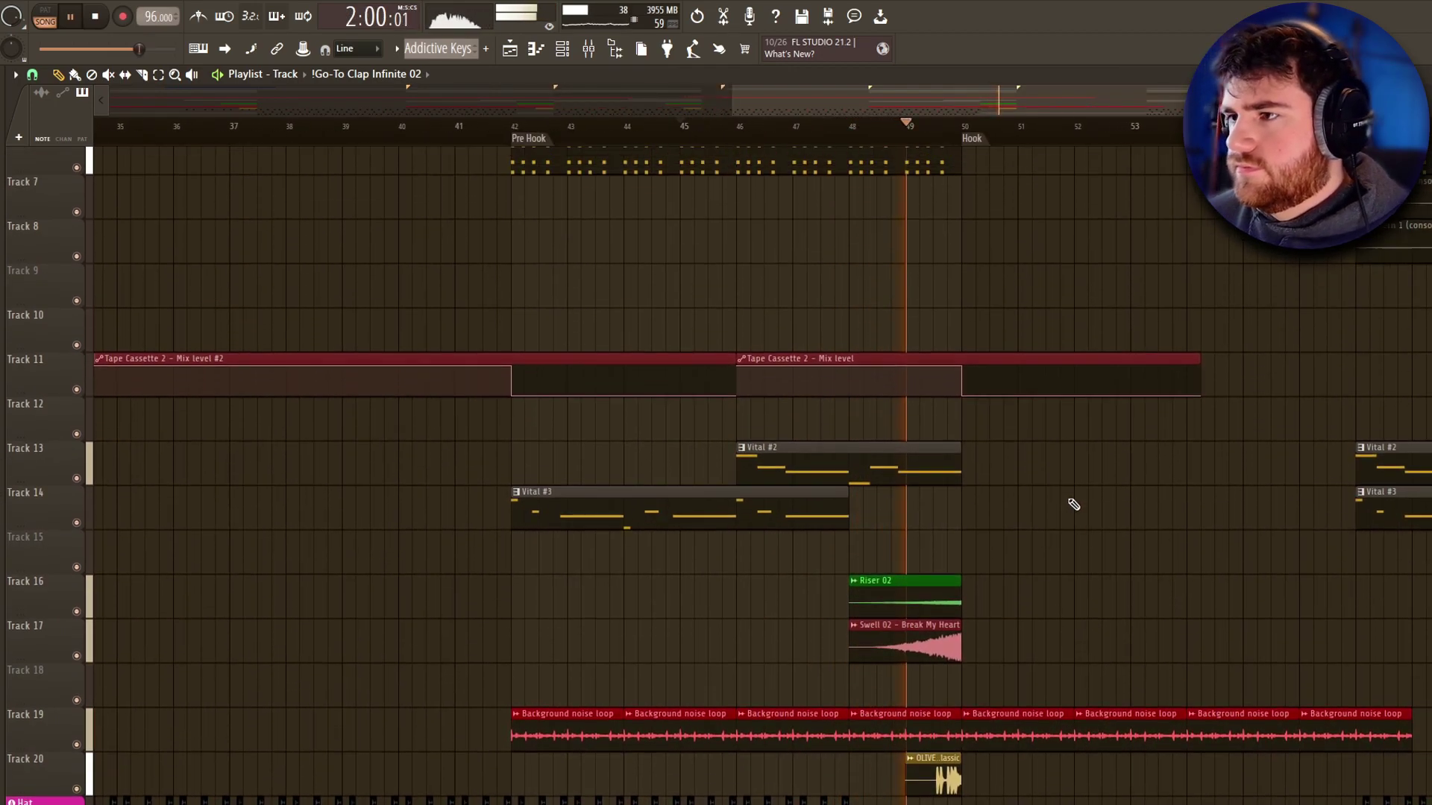
scroll(863, 516, "down", 3)
left_click_drag(861, 516, 975, 522)
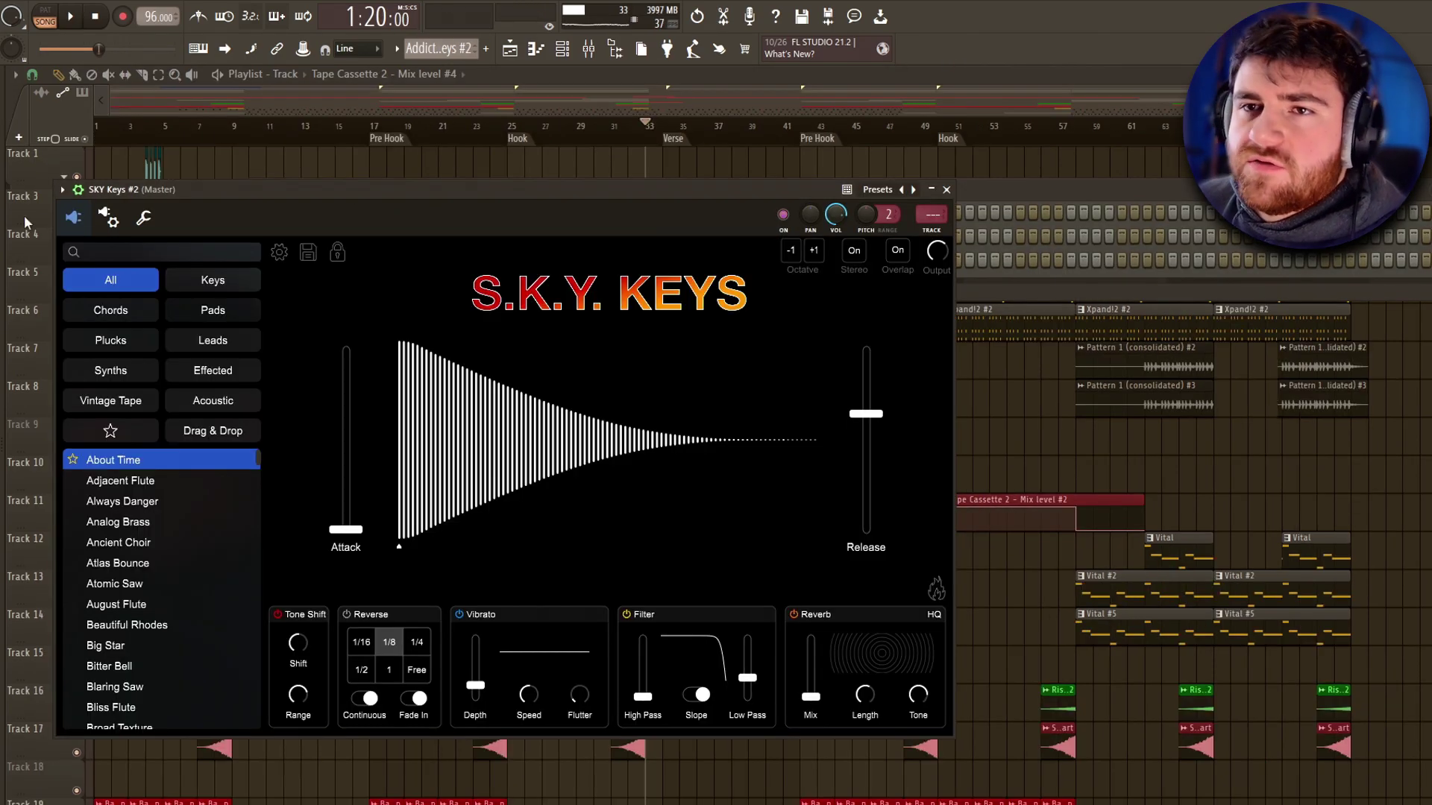
Load the Shift Whistle preset from the Leads category in SKY Keys #2 and toggle its vibrato.
left_click_drag(85, 195, 710, 198)
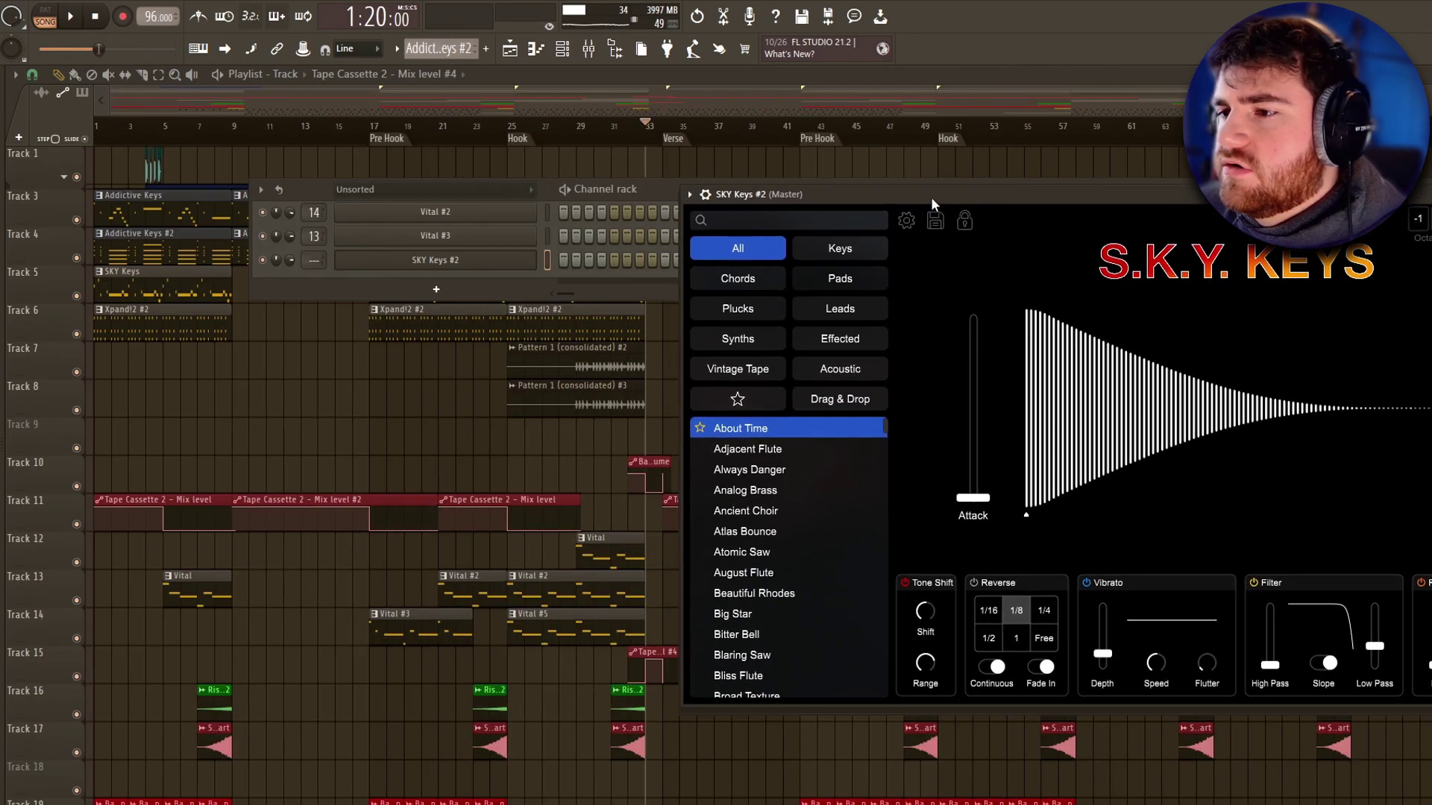
left_click(788, 548)
left_click(743, 665)
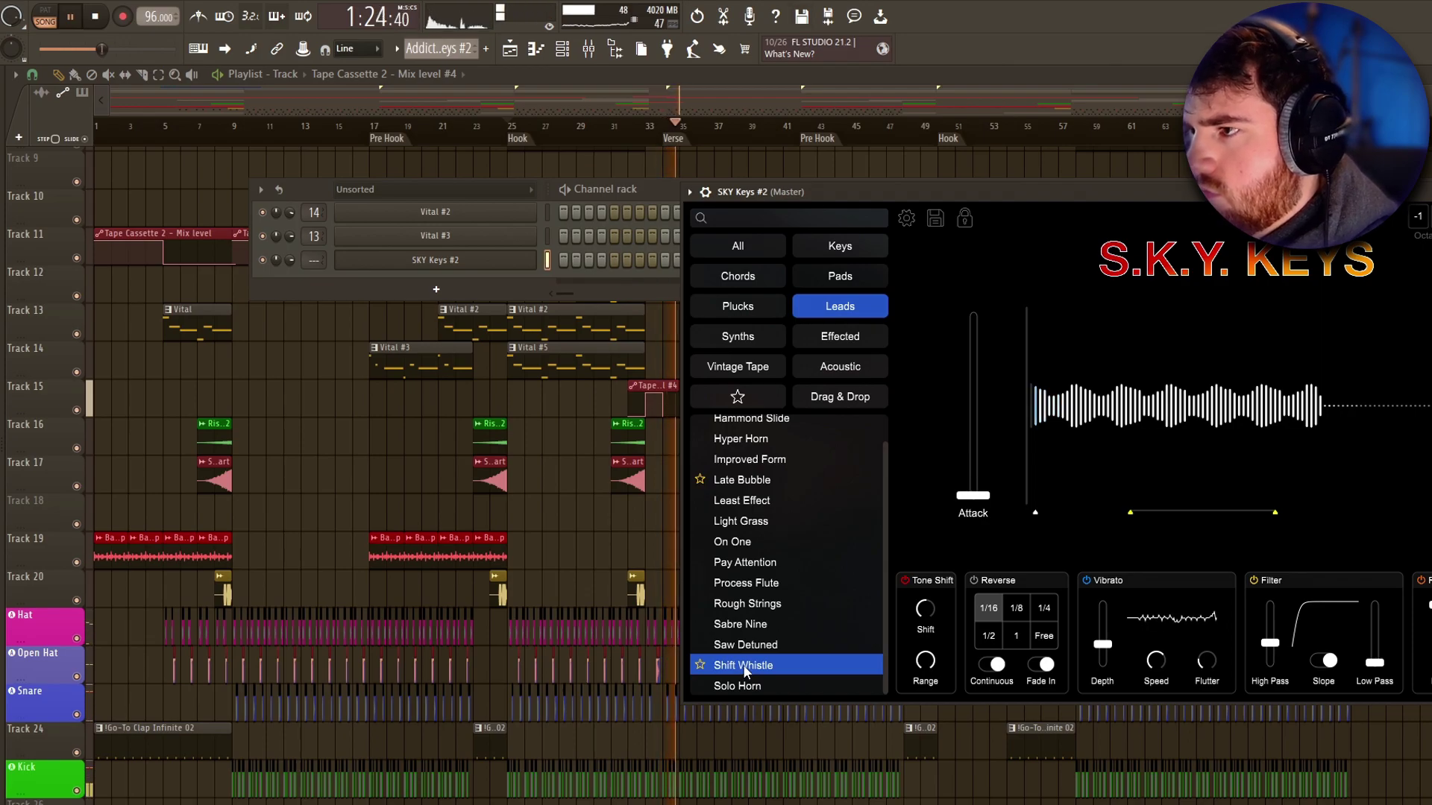
left_click(705, 192)
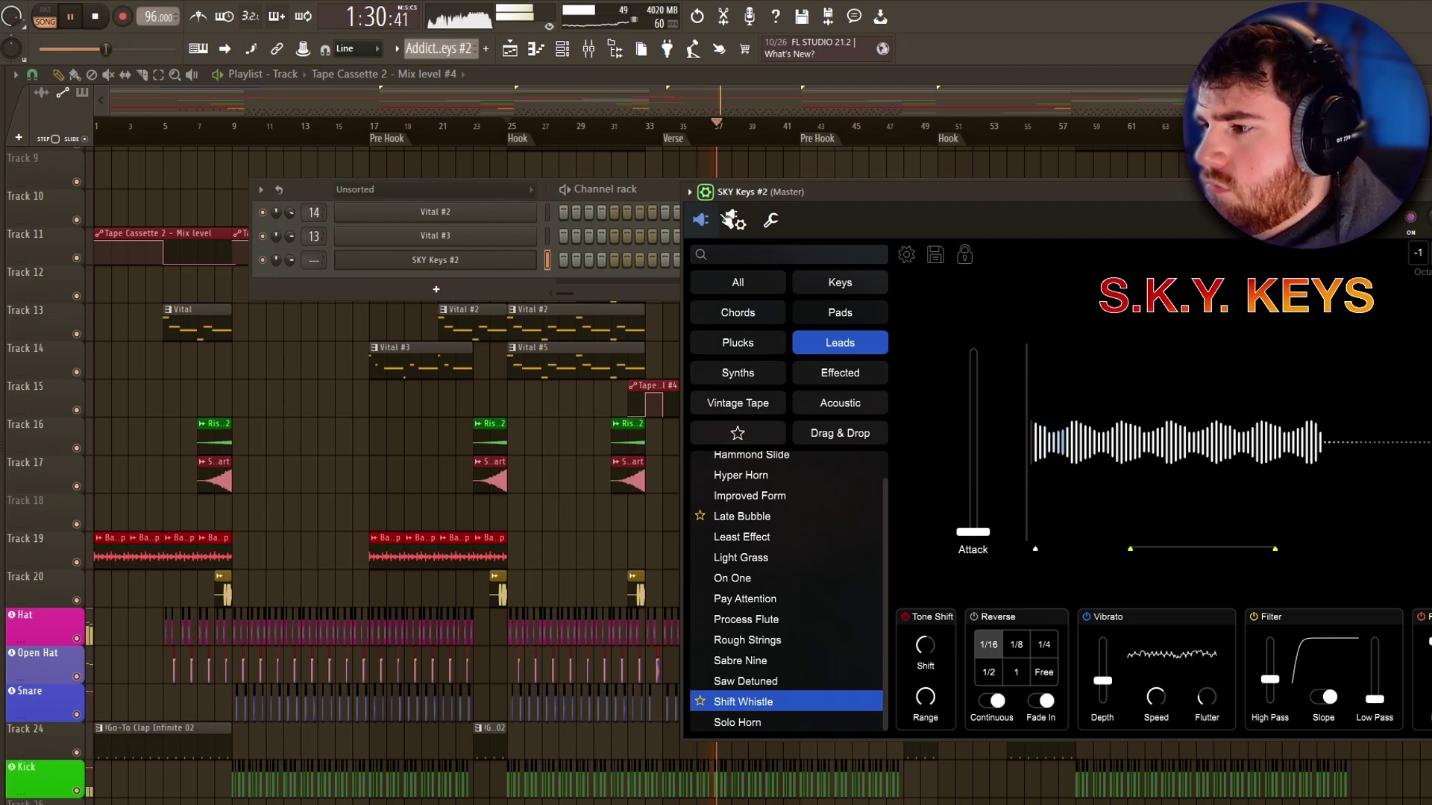
left_click(1088, 616)
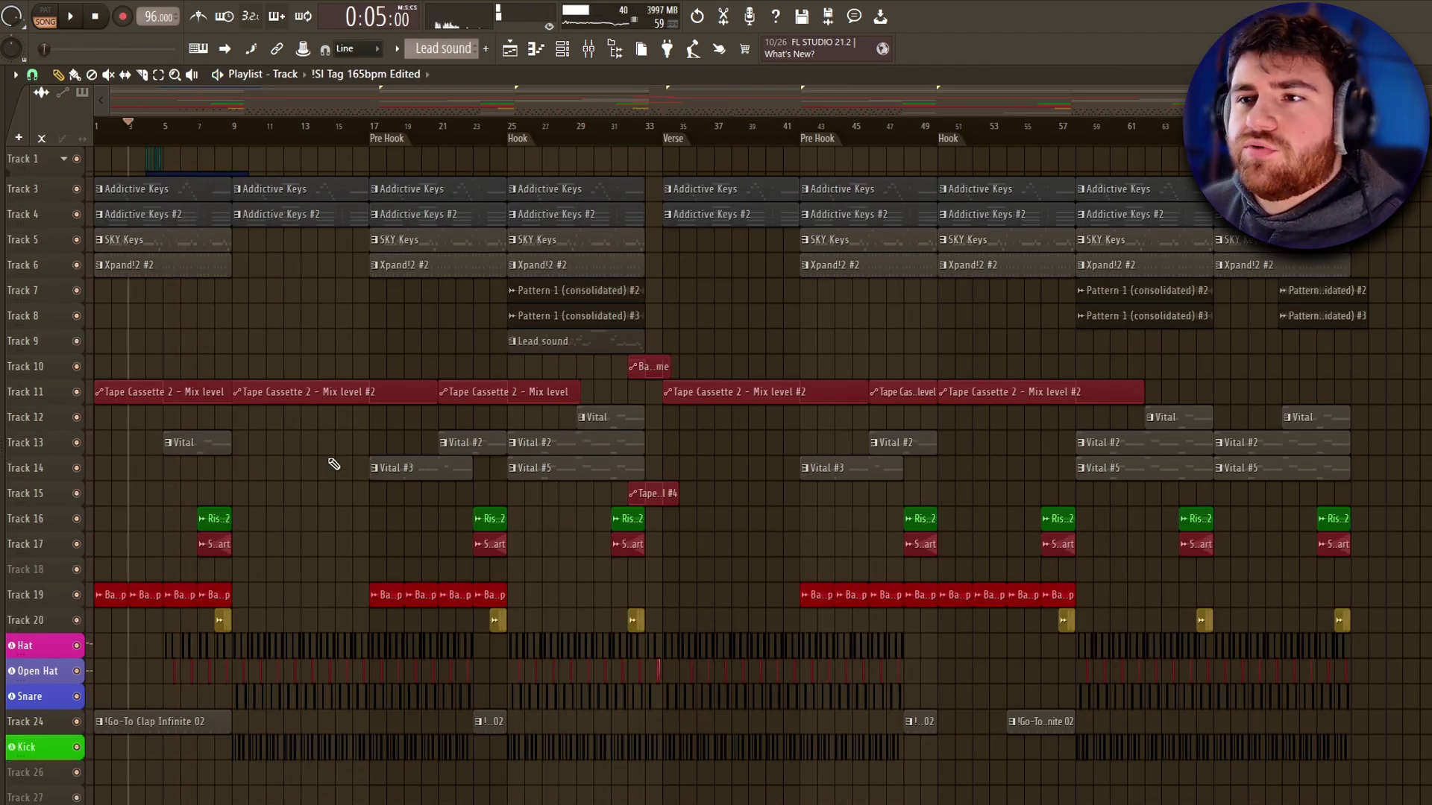
Review the whole Track arrangement from the keys down to the drums and return the playhead to bar 1.
scroll(333, 464, "up", 6)
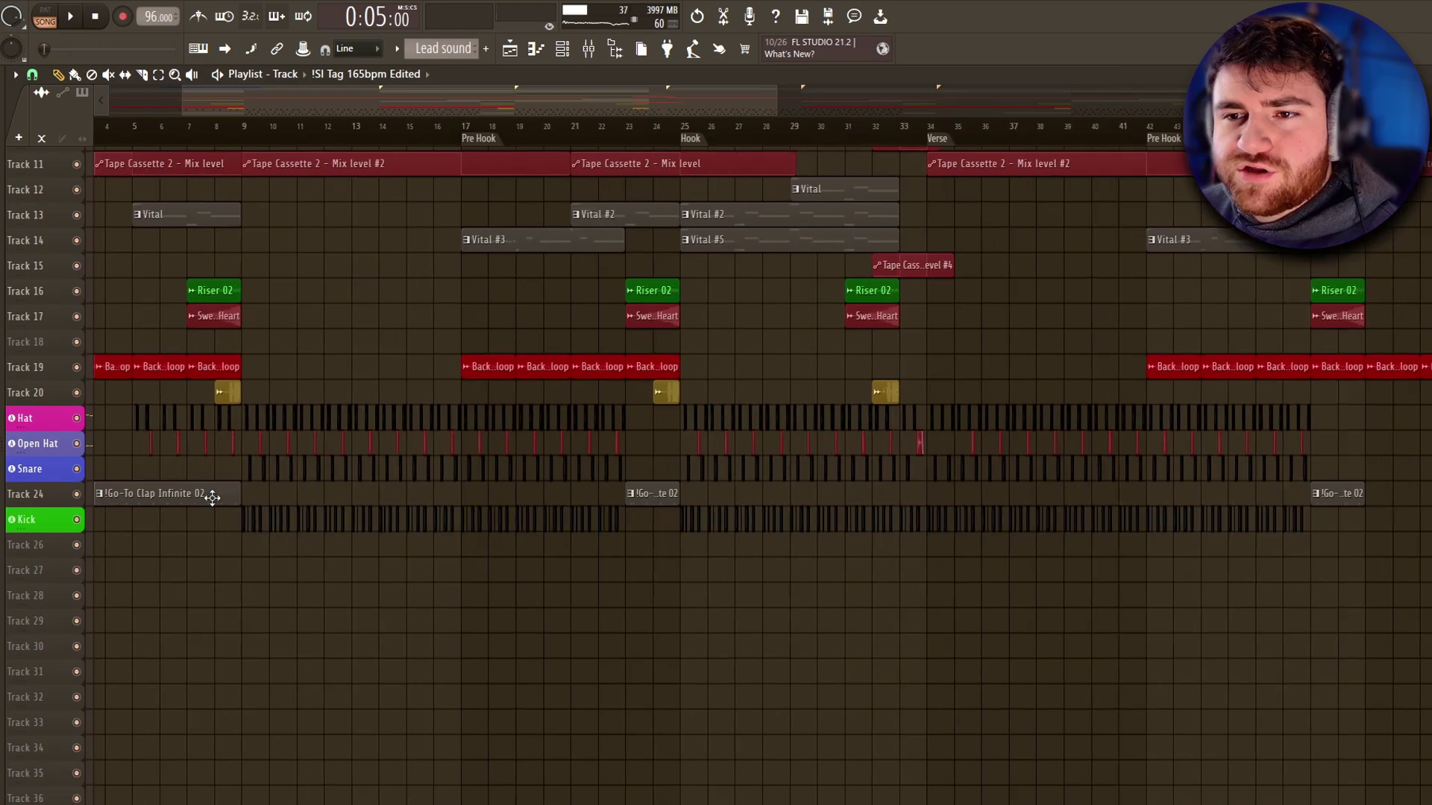
scroll(402, 552, "down", 1)
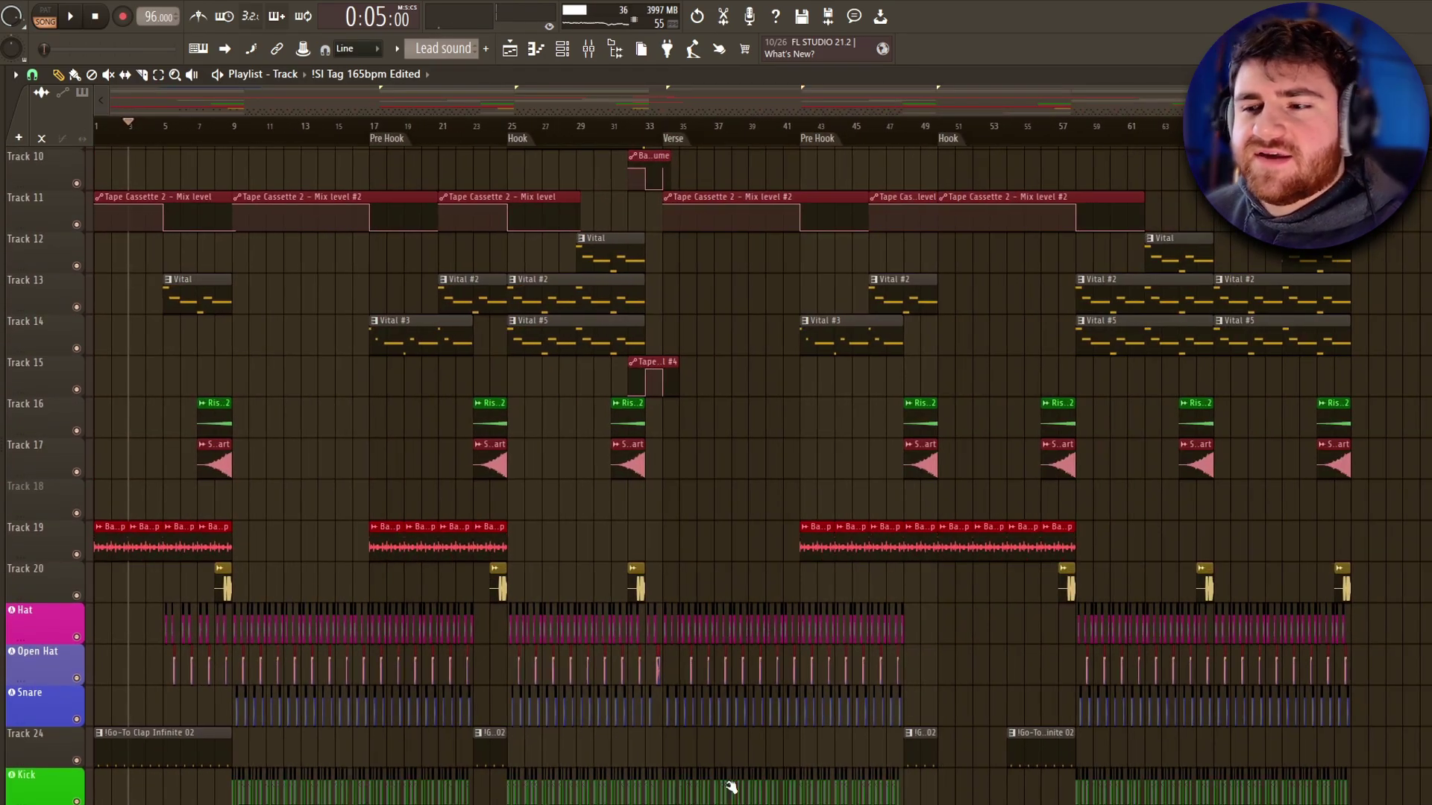
left_click(0, 17)
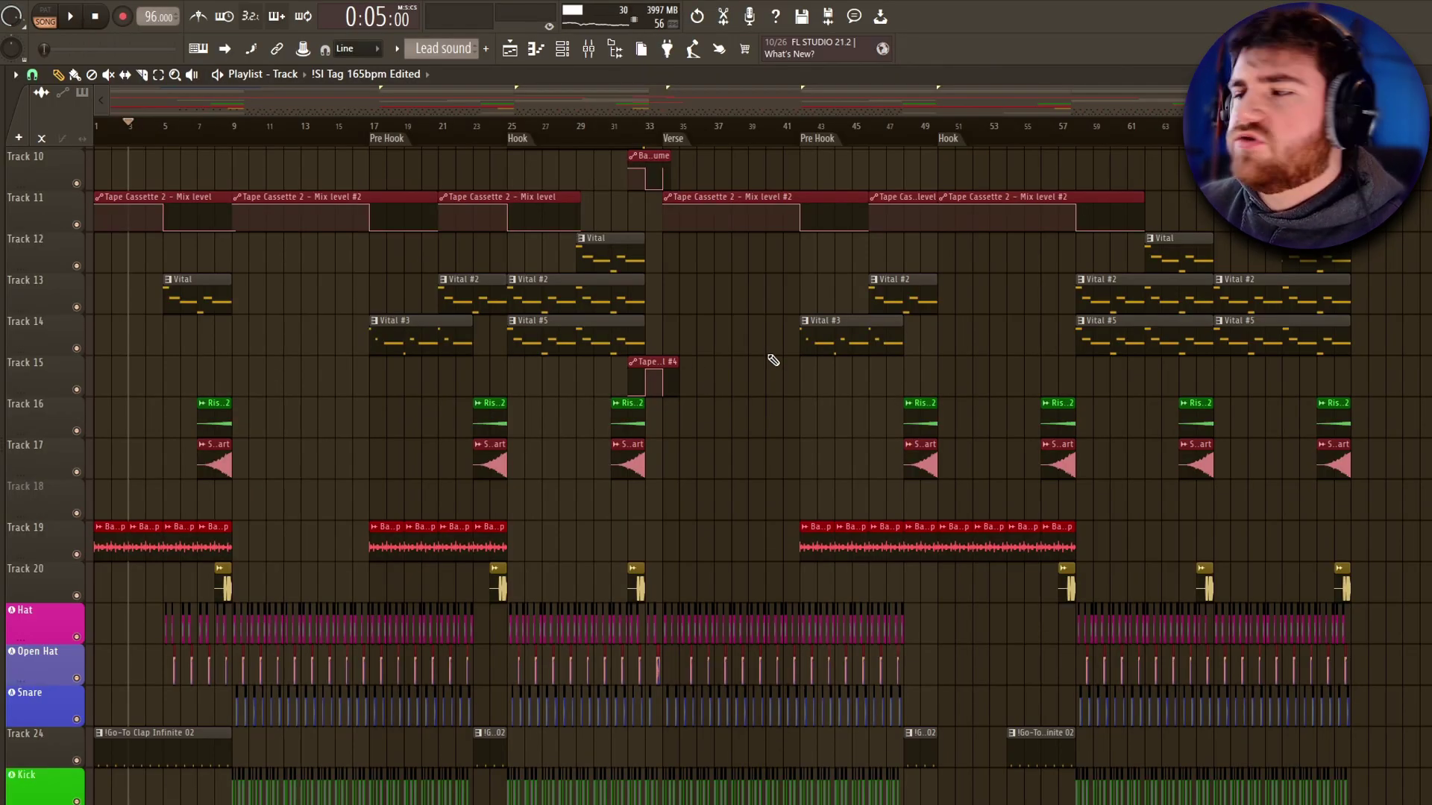
scroll(601, 518, "down", 5)
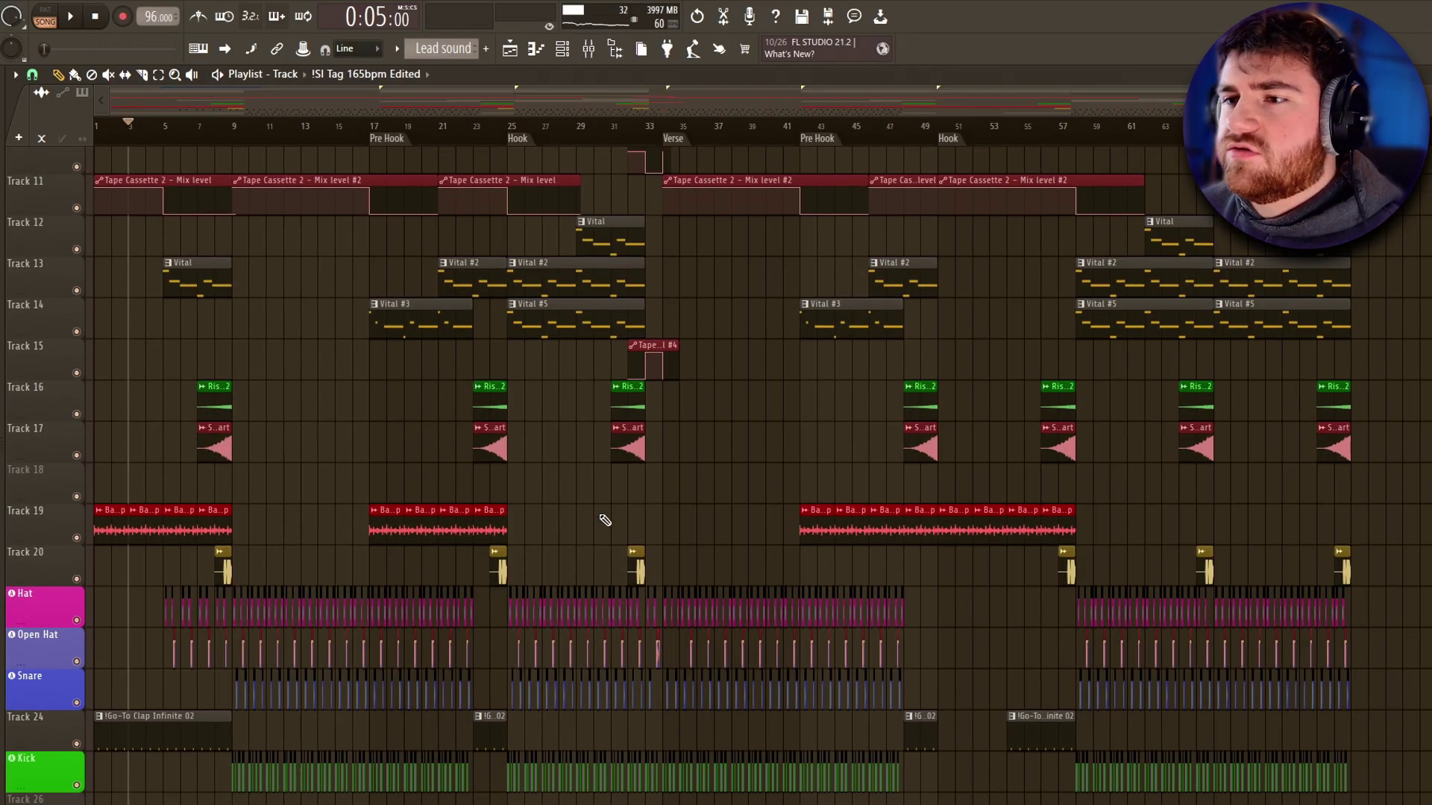
scroll(569, 518, "up", 13)
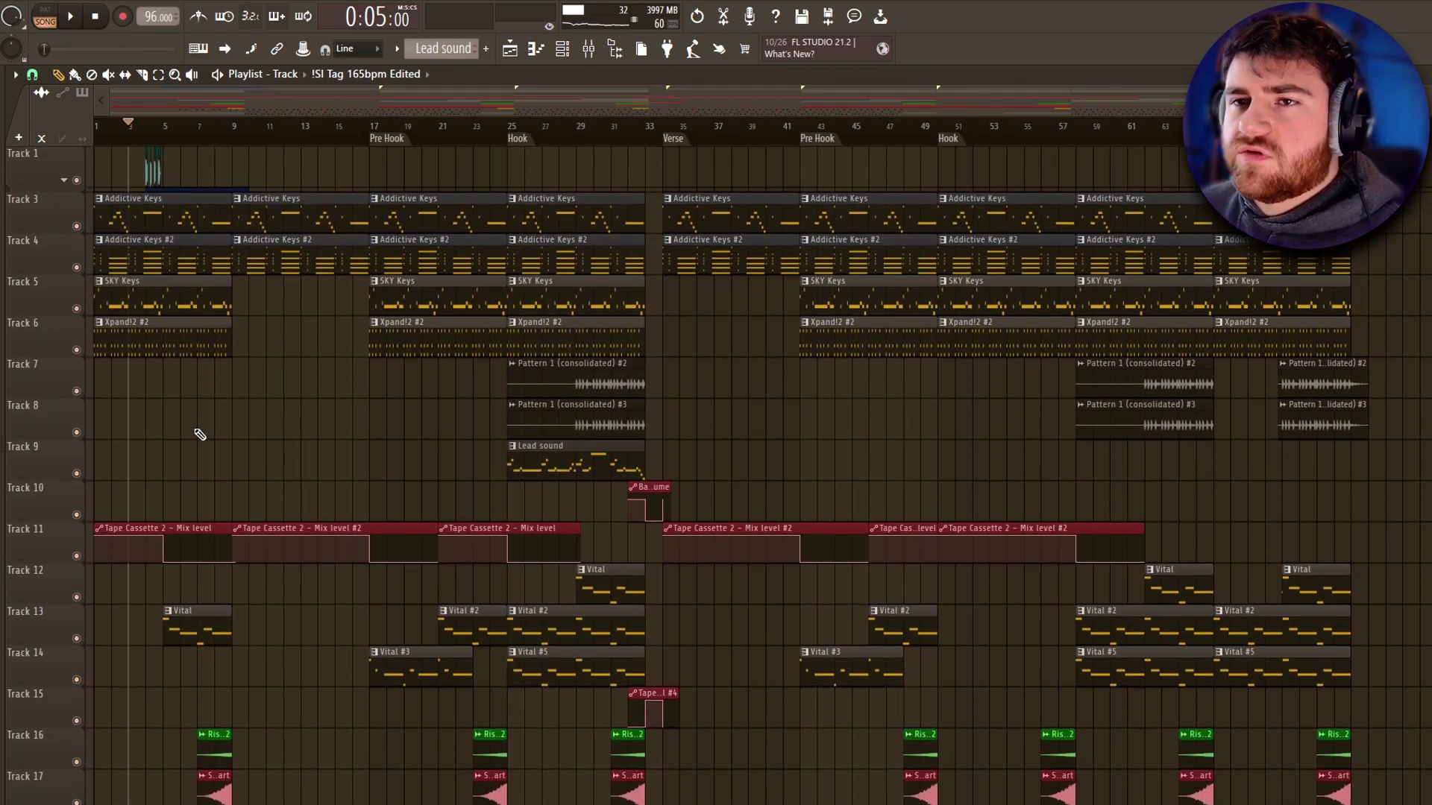
scroll(623, 489, "up", 4)
scroll(542, 477, "down", 4)
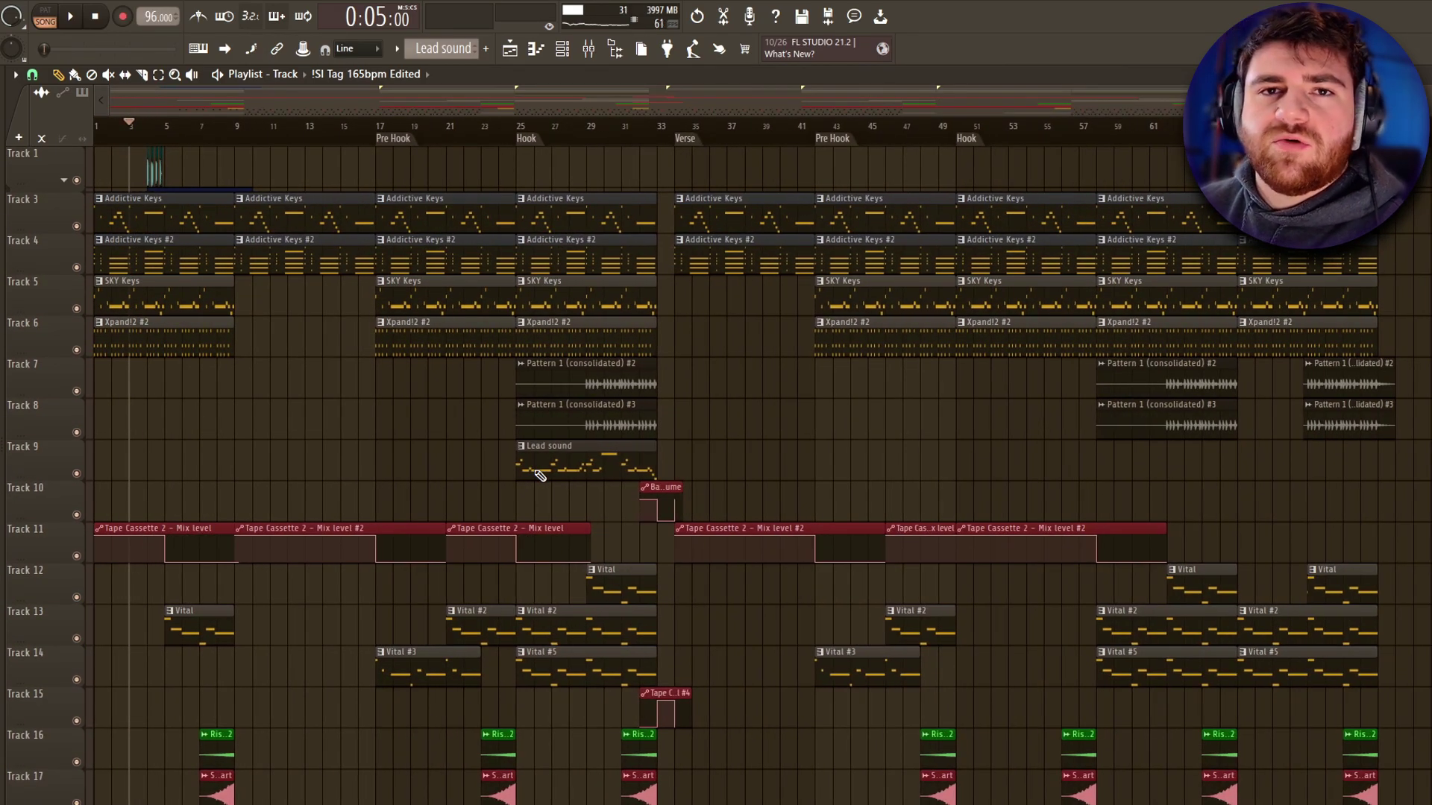
left_click_drag(130, 130, 95, 128)
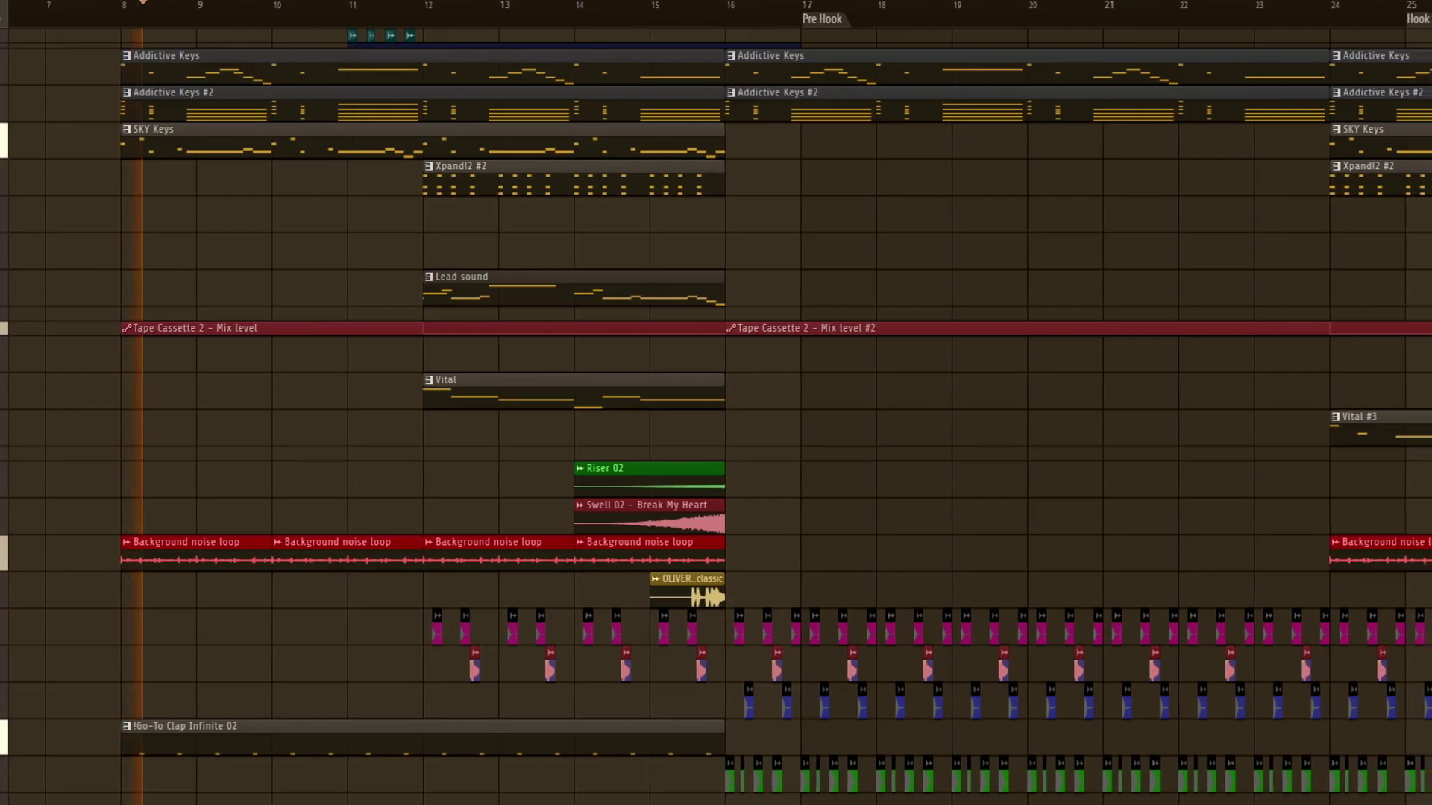